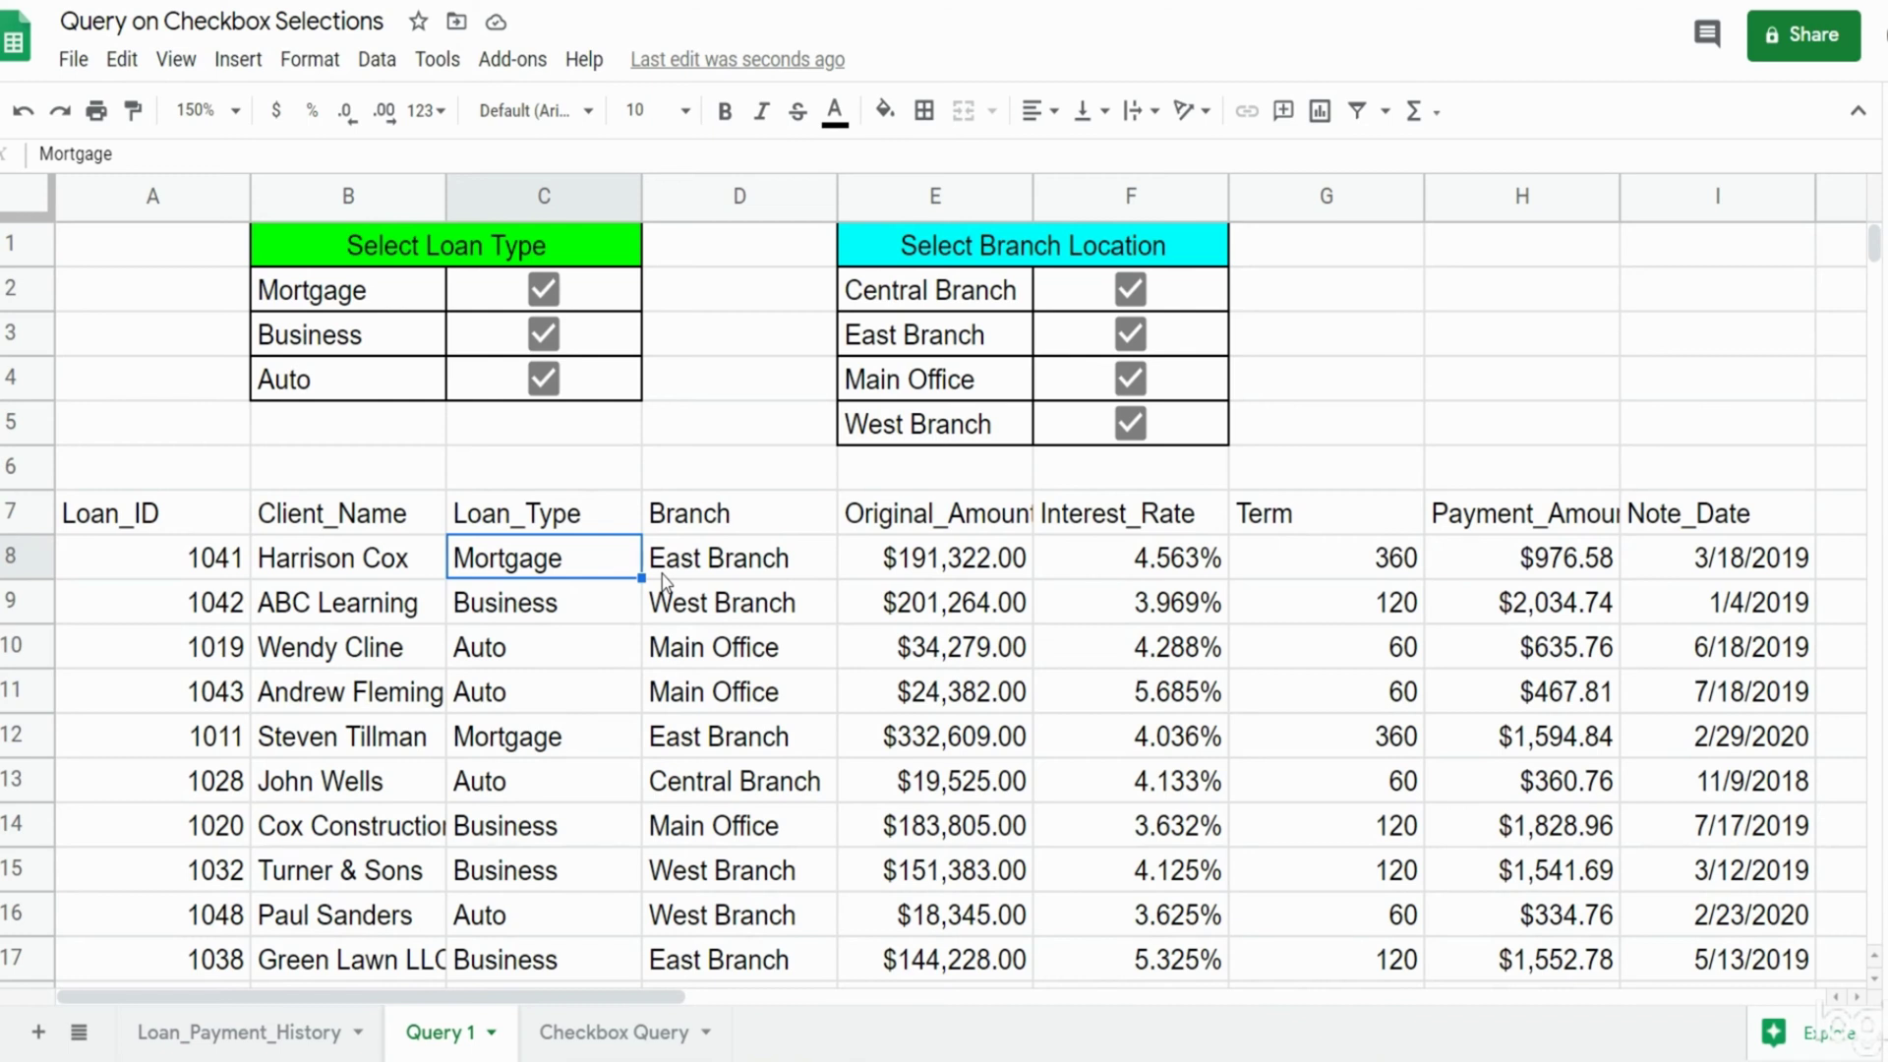
# Examine the example query formula in A7 and compare the loan type and branch lists with their matching data columns.
pyautogui.click(208, 510)
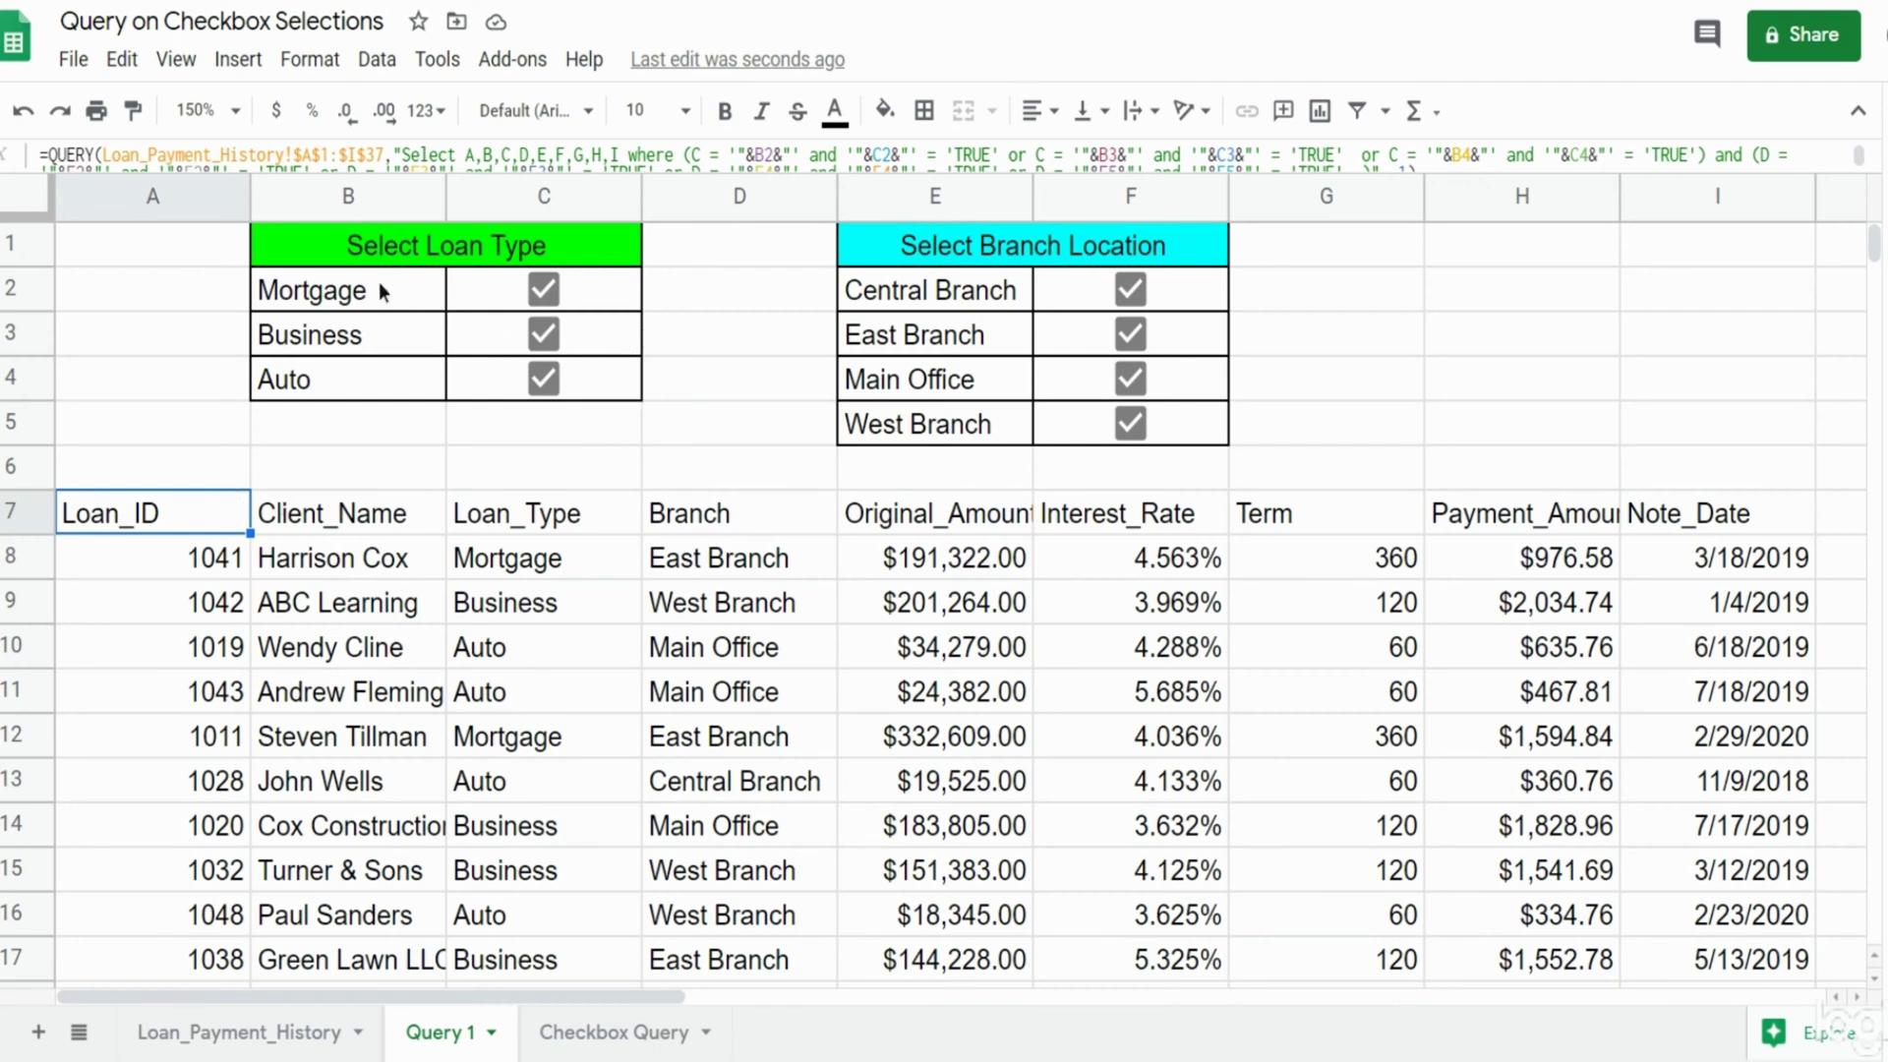
pyautogui.moveTo(380, 281); pyautogui.dragTo(379, 390)
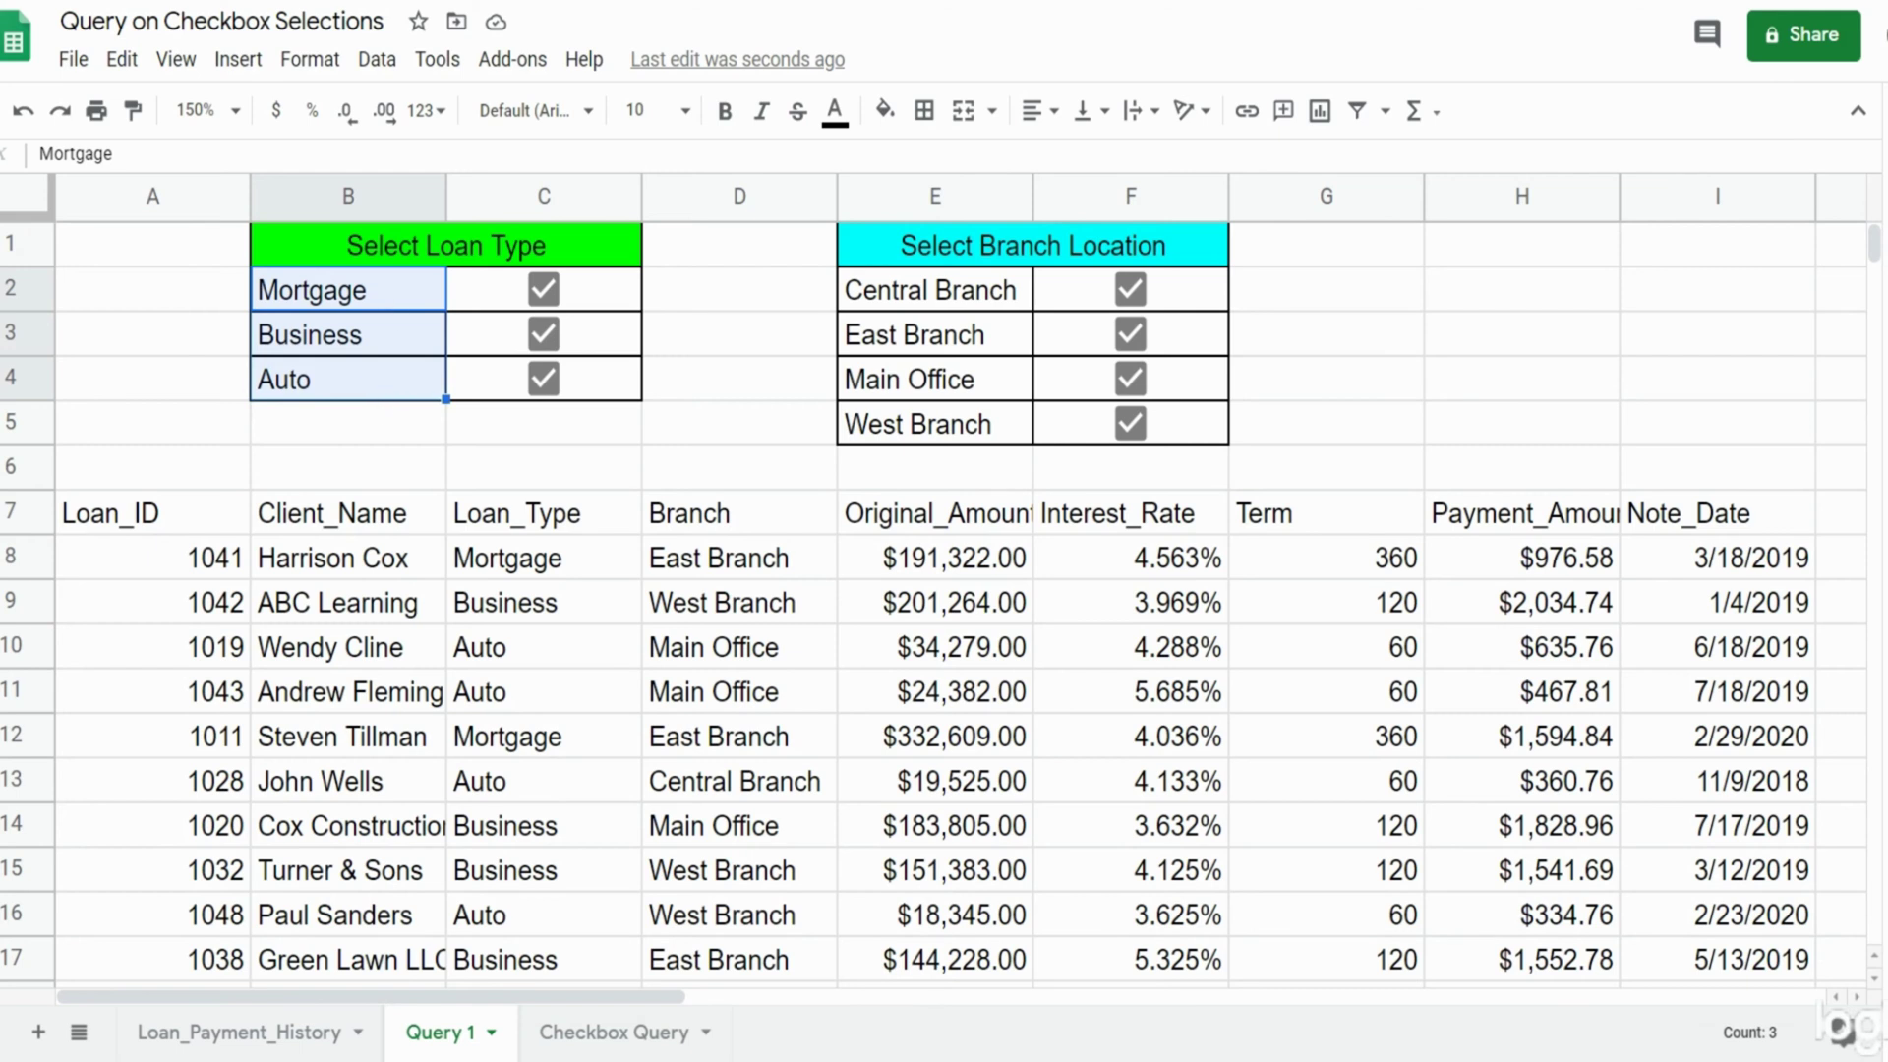
pyautogui.moveTo(548, 511); pyautogui.dragTo(511, 821)
pyautogui.click(971, 289)
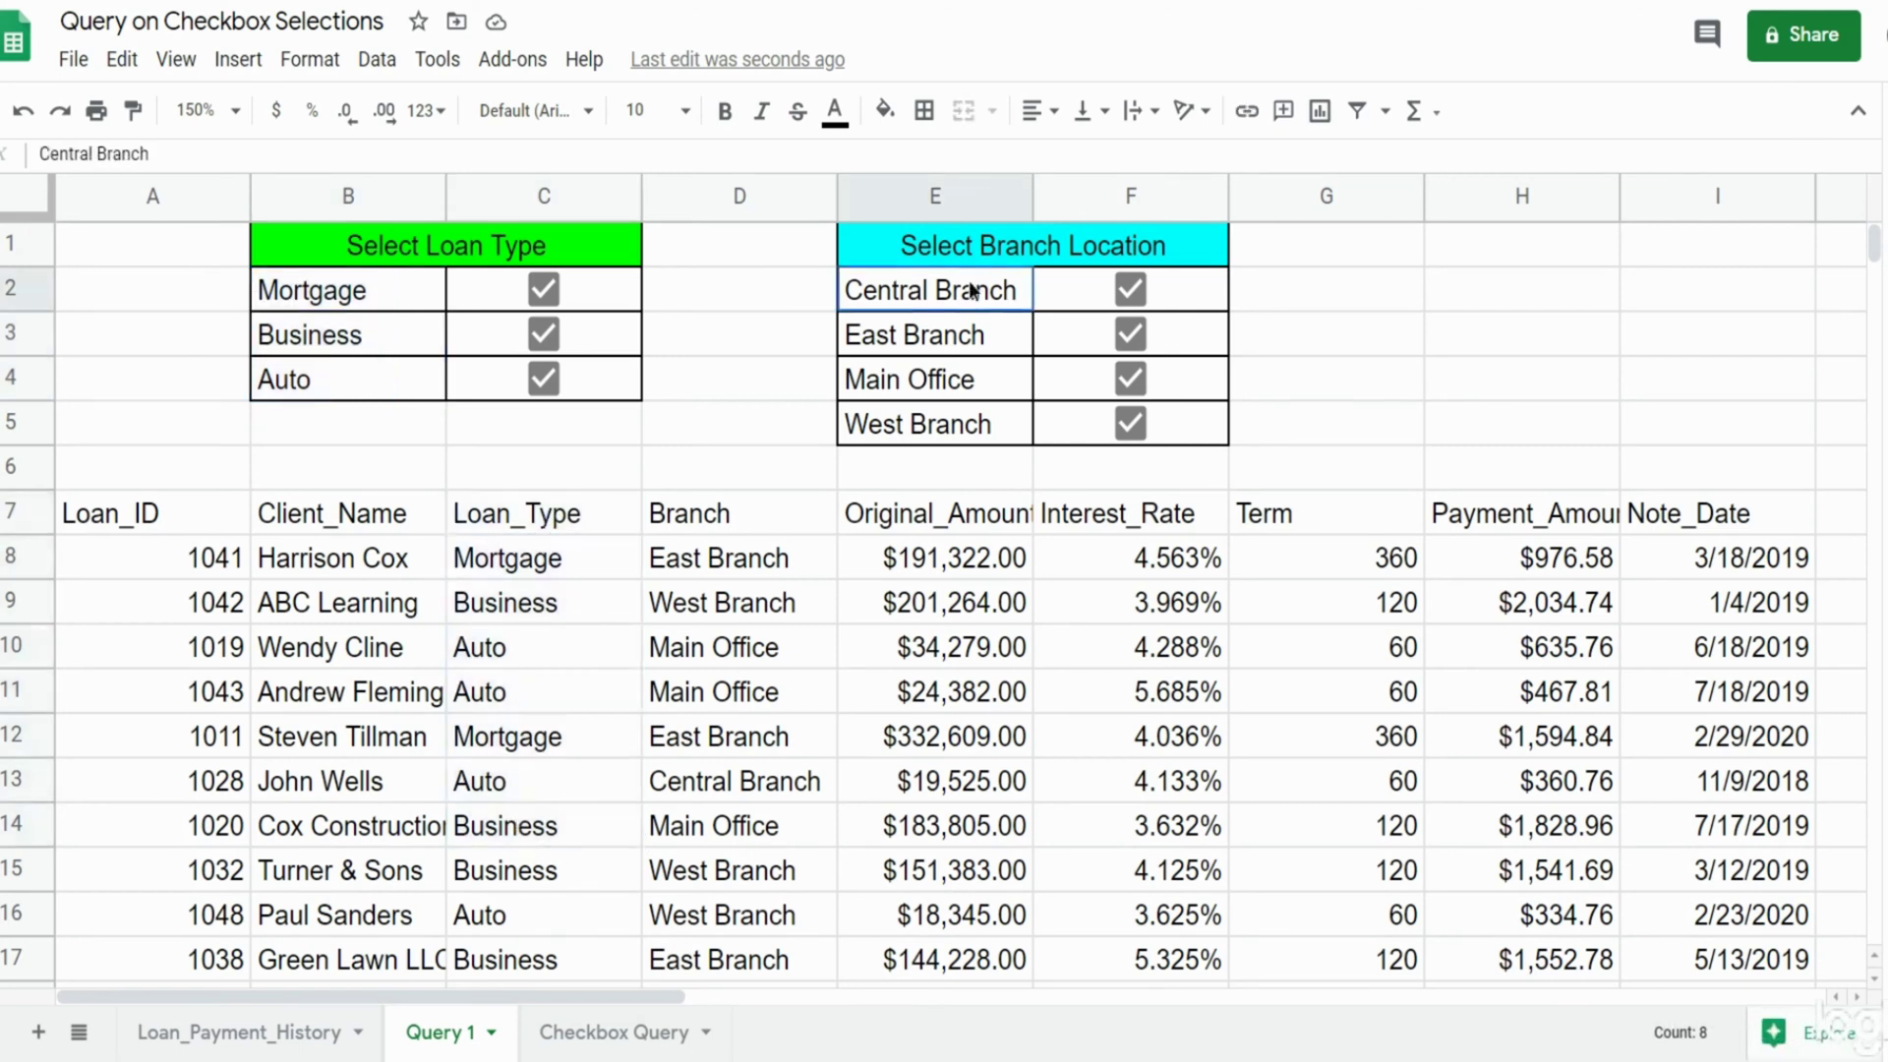
pyautogui.moveTo(971, 289); pyautogui.dragTo(971, 423)
pyautogui.moveTo(715, 519); pyautogui.dragTo(830, 783)
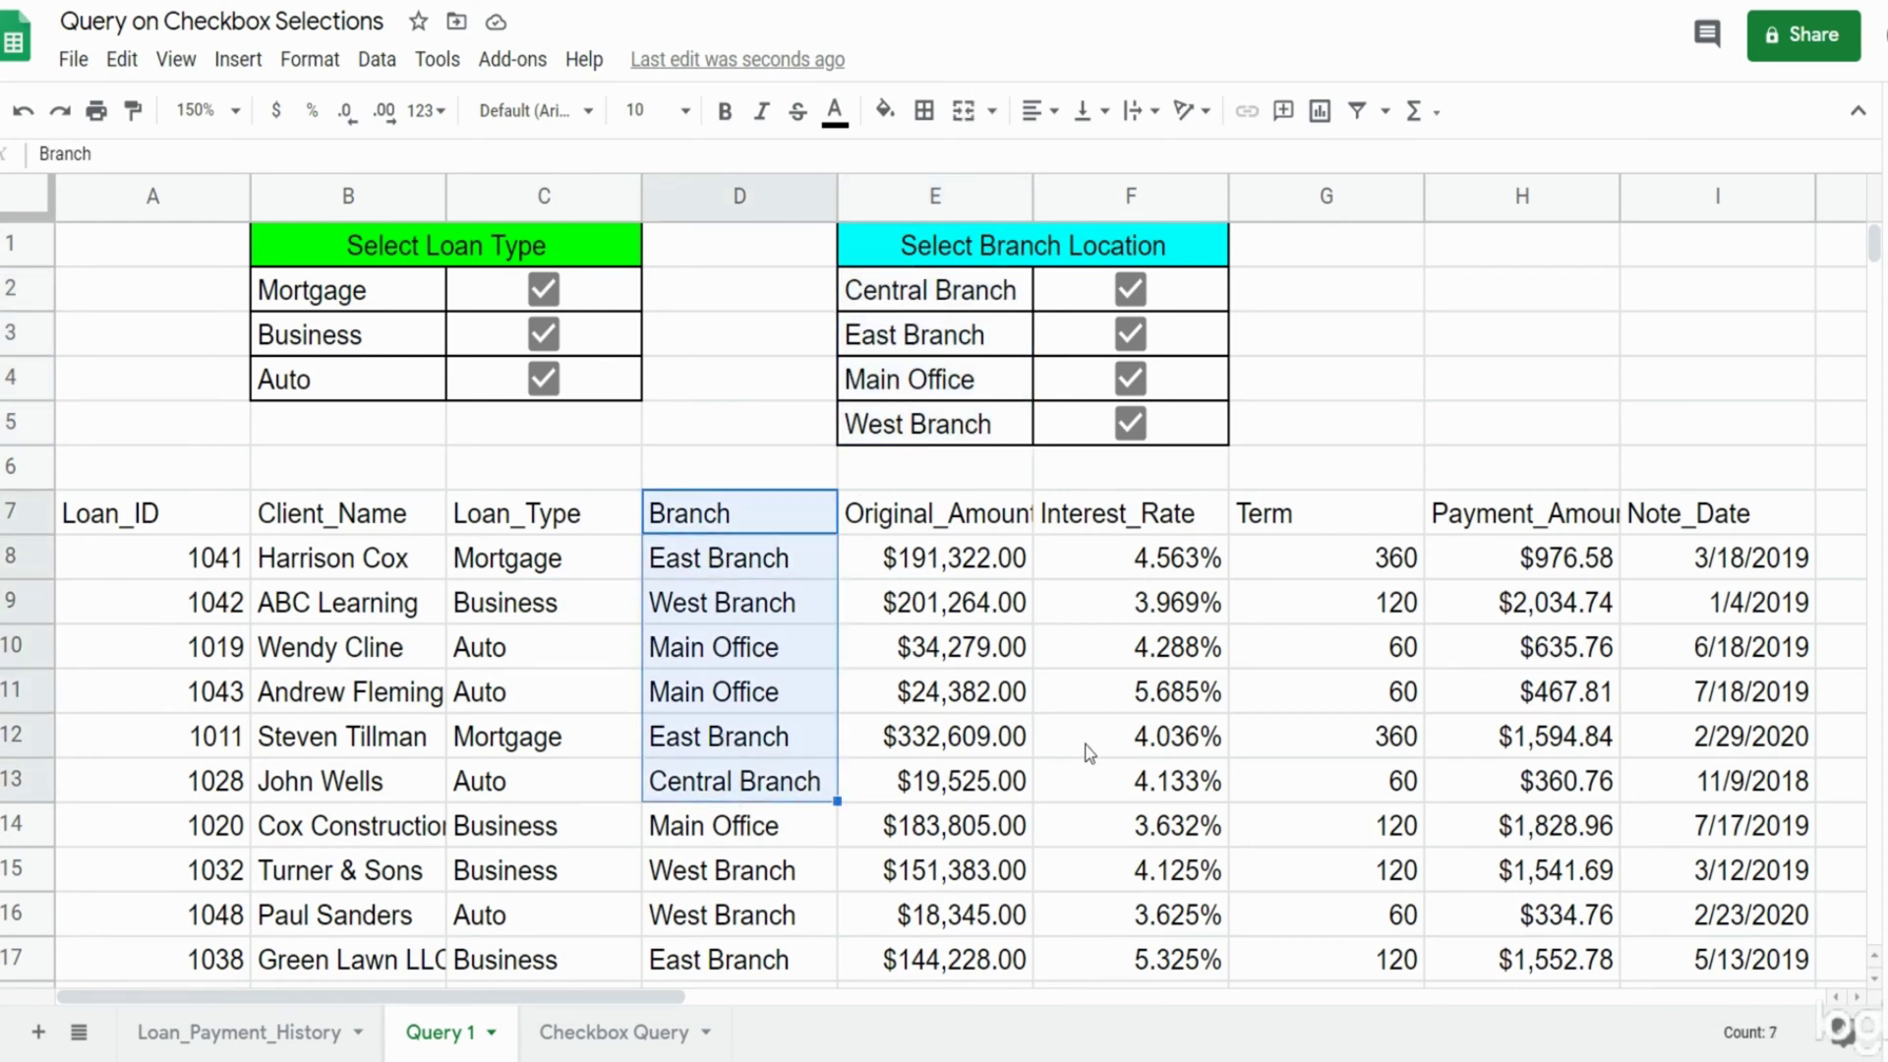
pyautogui.click(1008, 605)
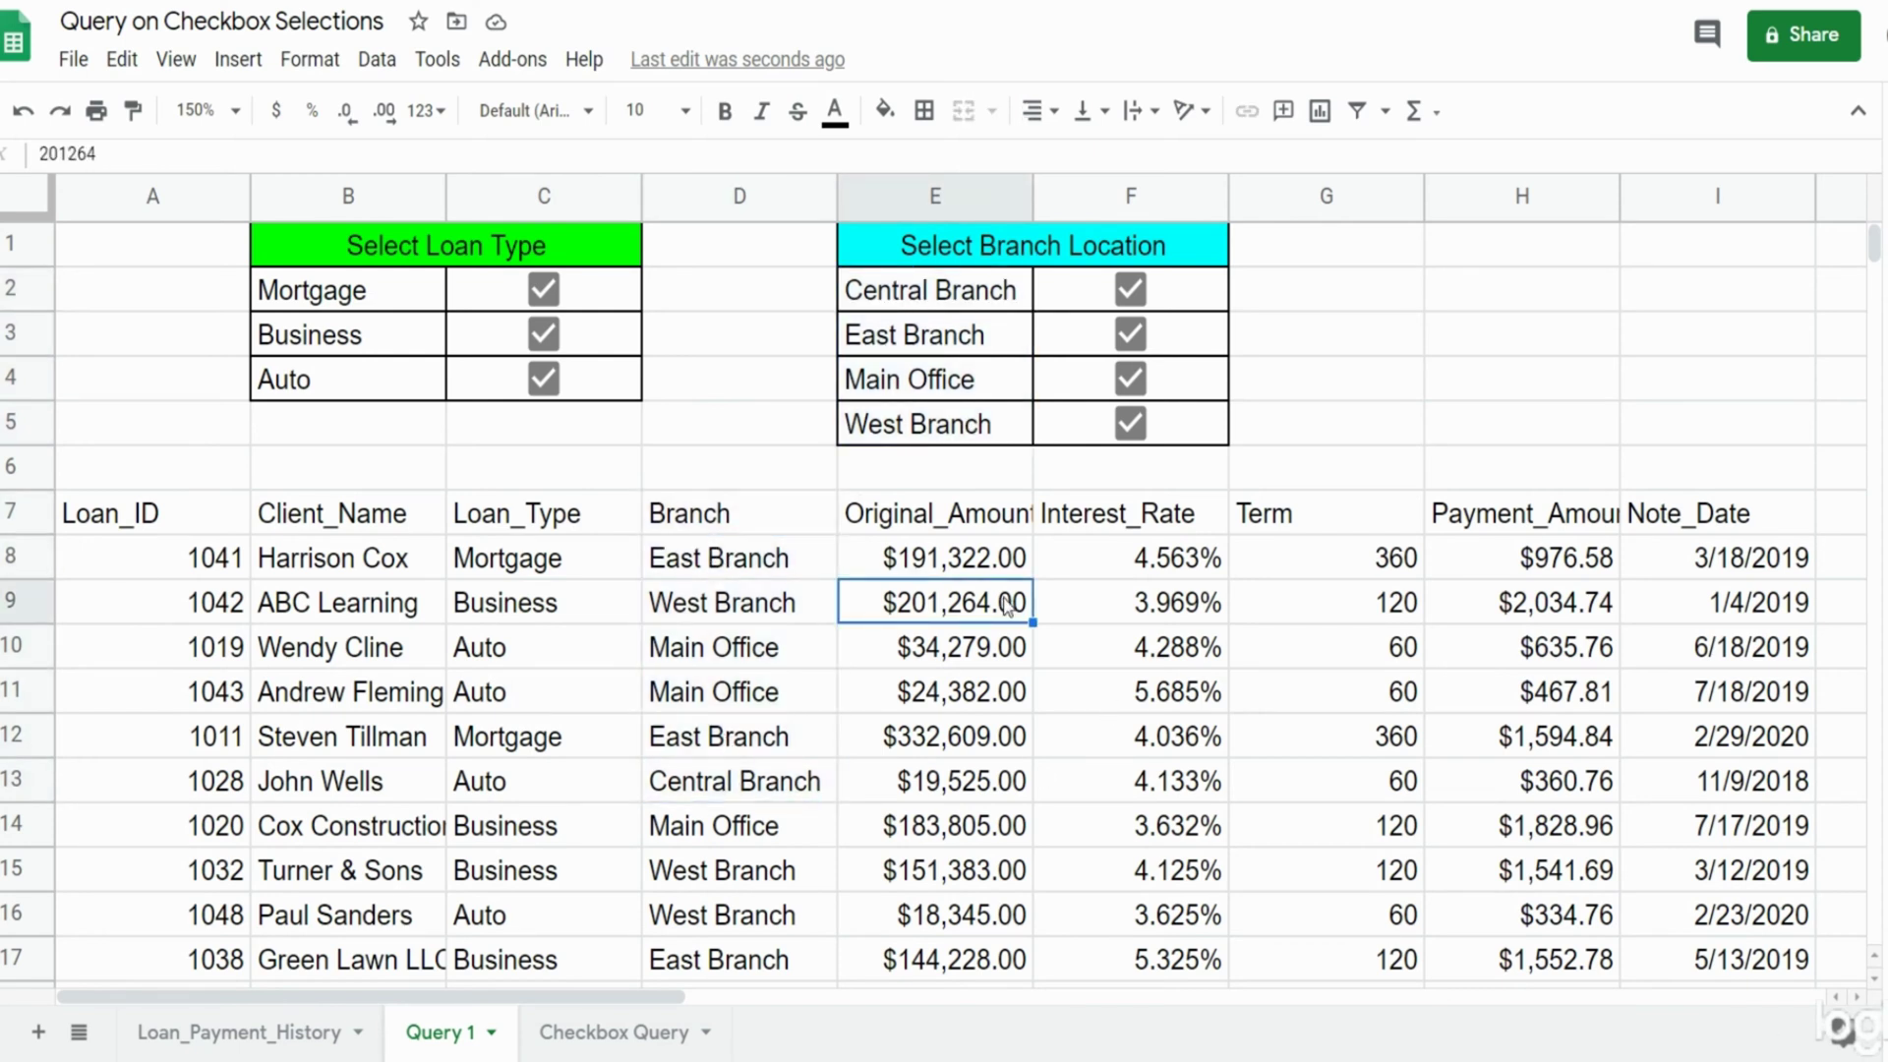
# Test the loan type filter by clearing the Mortgage and Business checkboxes, reviewing the Loan_Type column, and ticking both again.
pyautogui.click(546, 292)
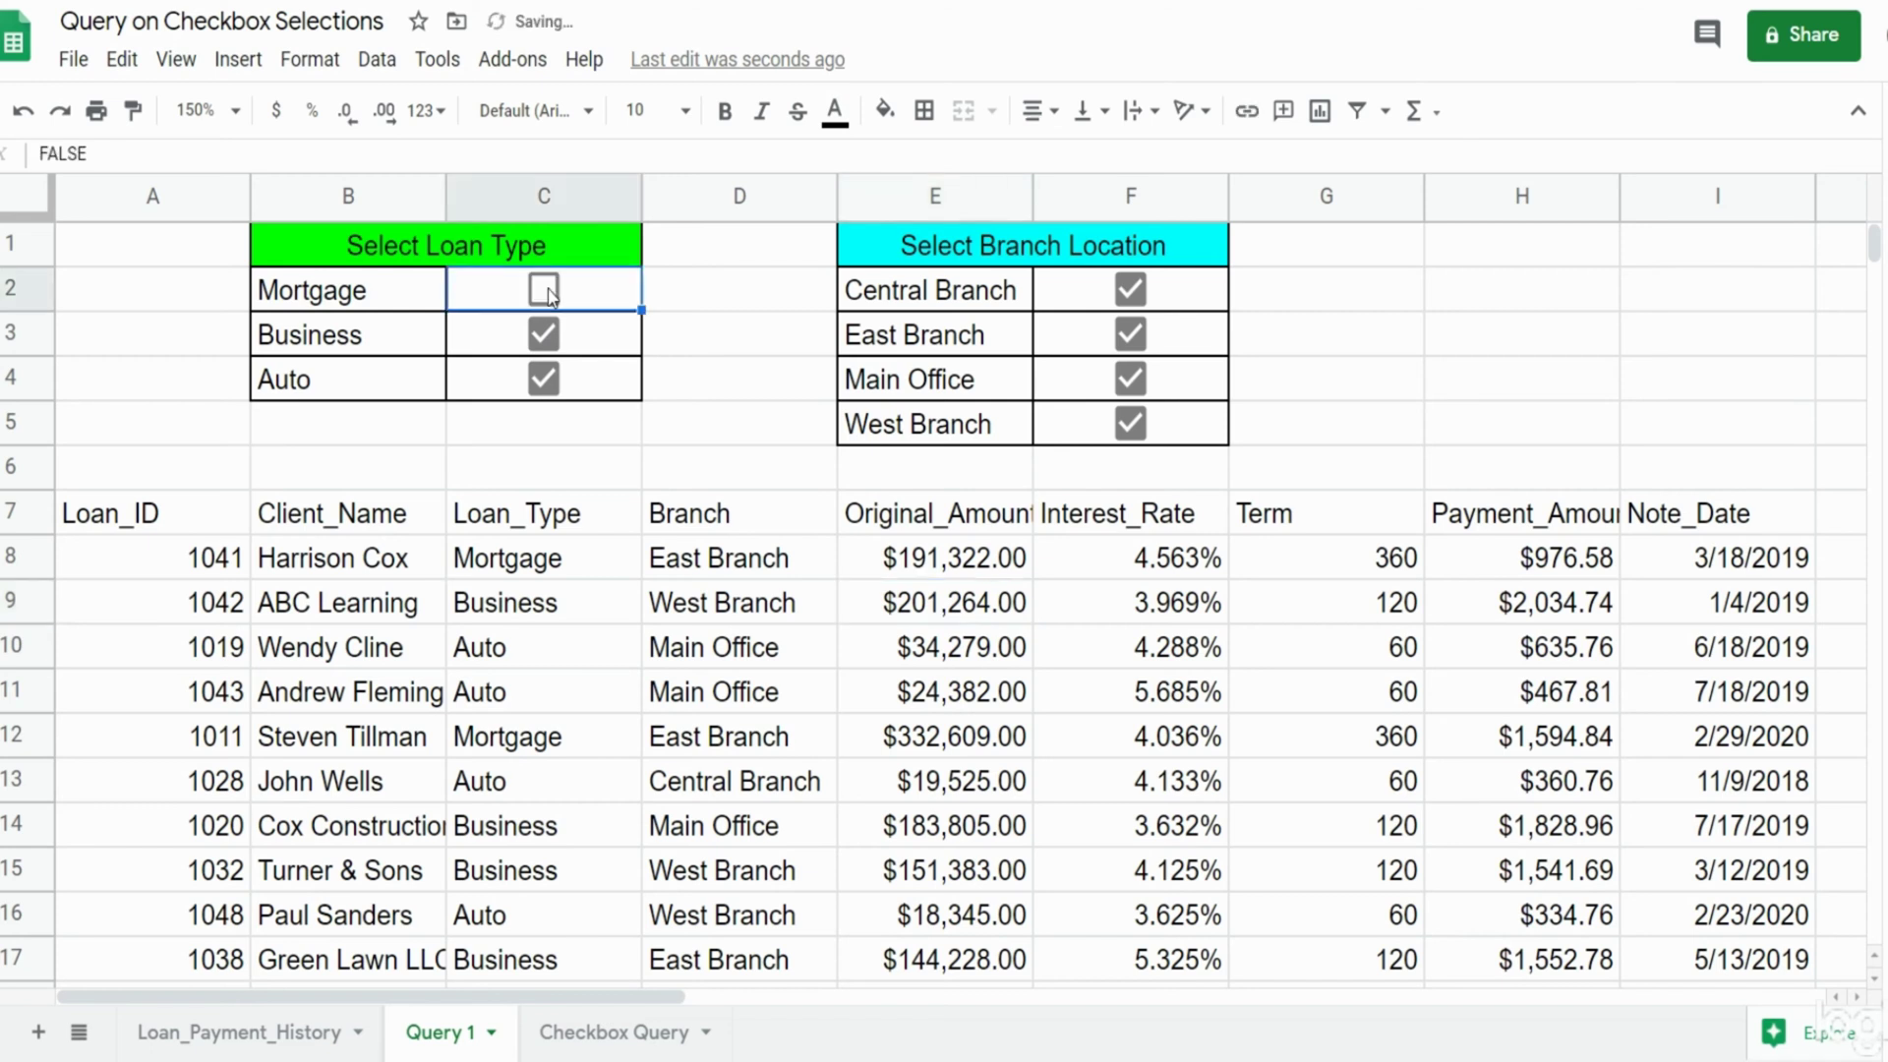
pyautogui.click(544, 334)
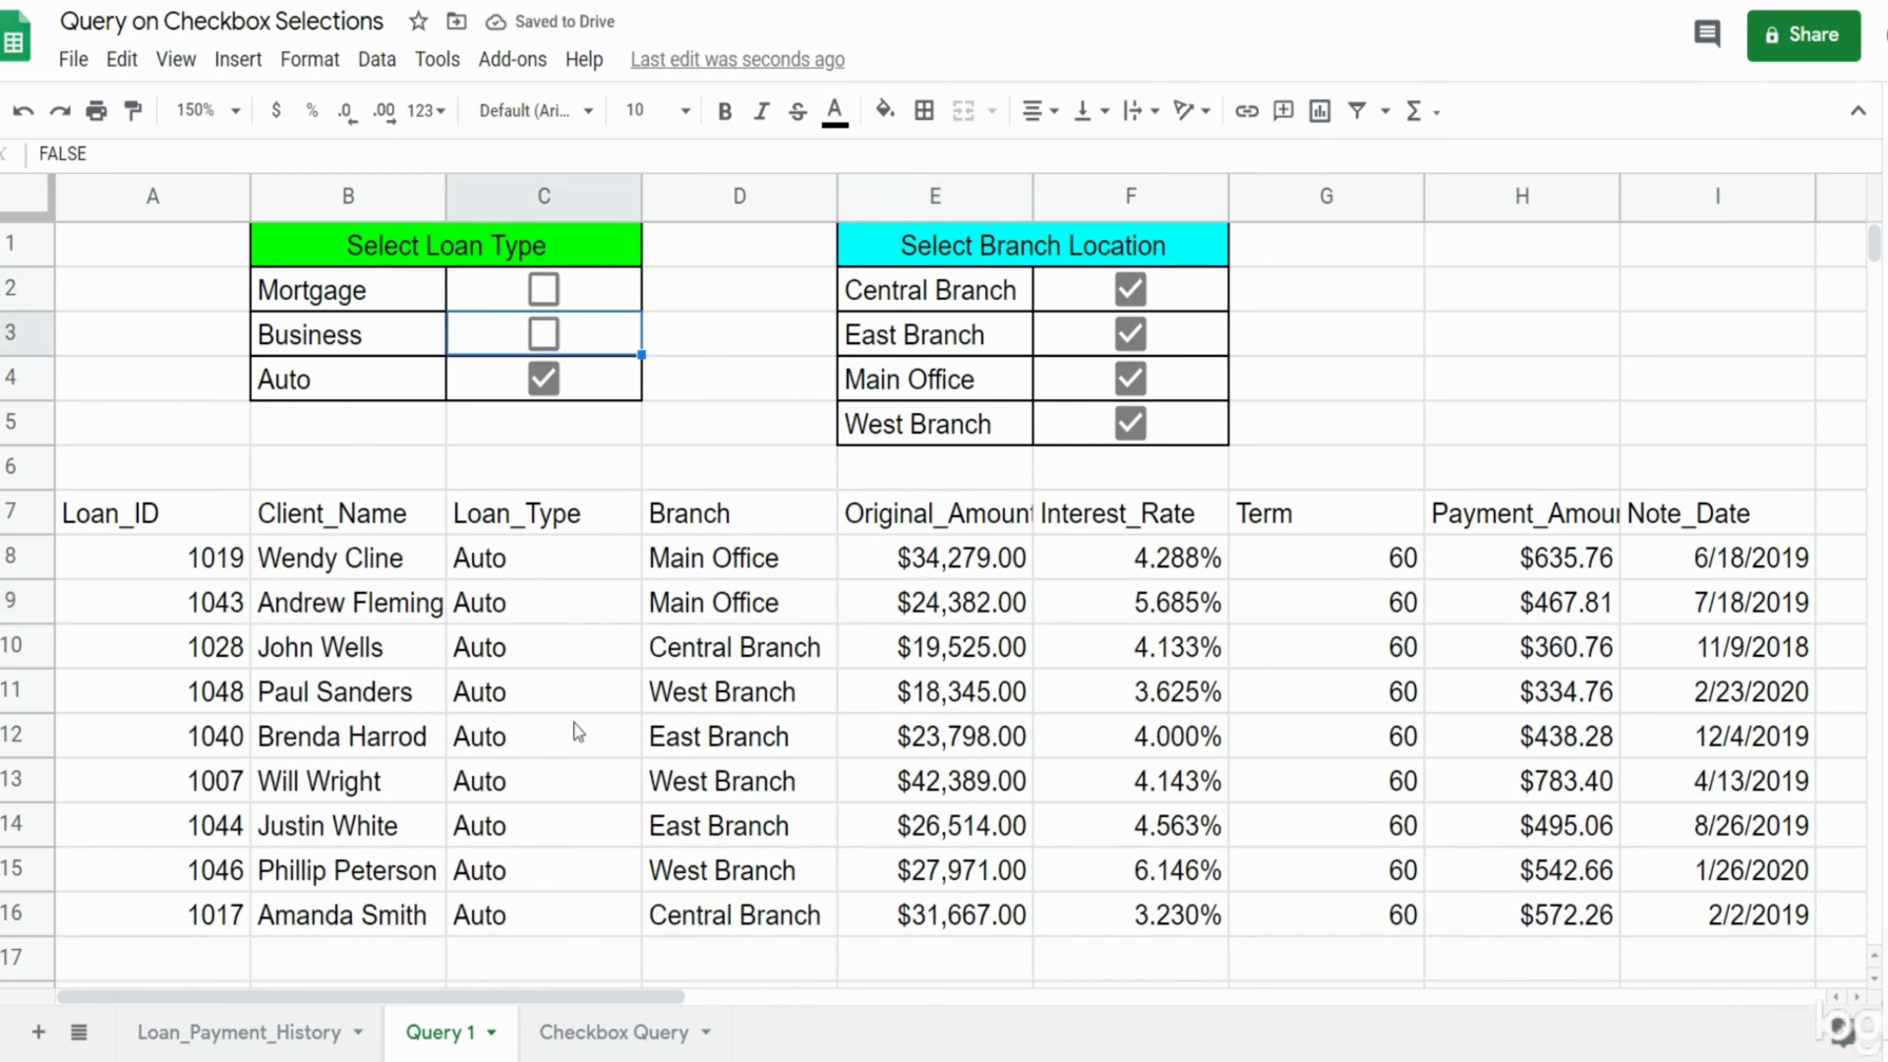
pyautogui.moveTo(496, 516); pyautogui.dragTo(482, 914)
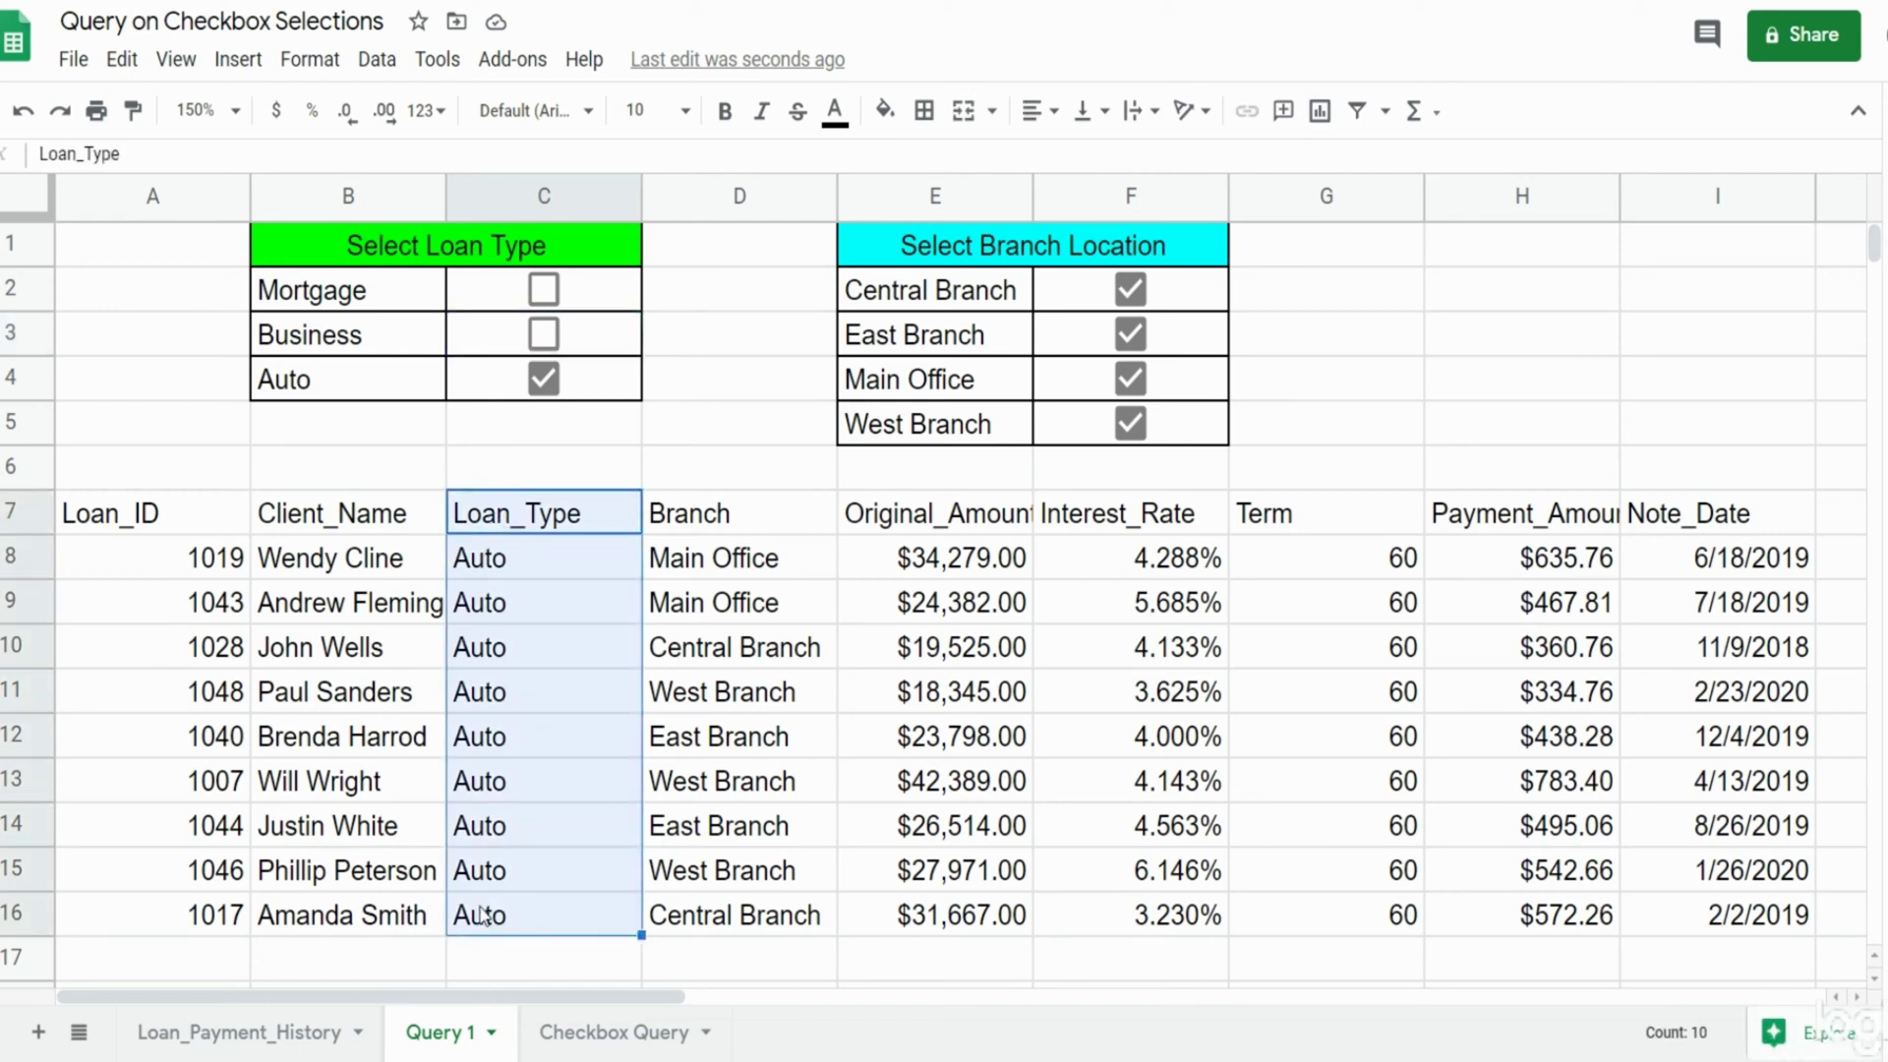
pyautogui.click(543, 289)
pyautogui.click(548, 336)
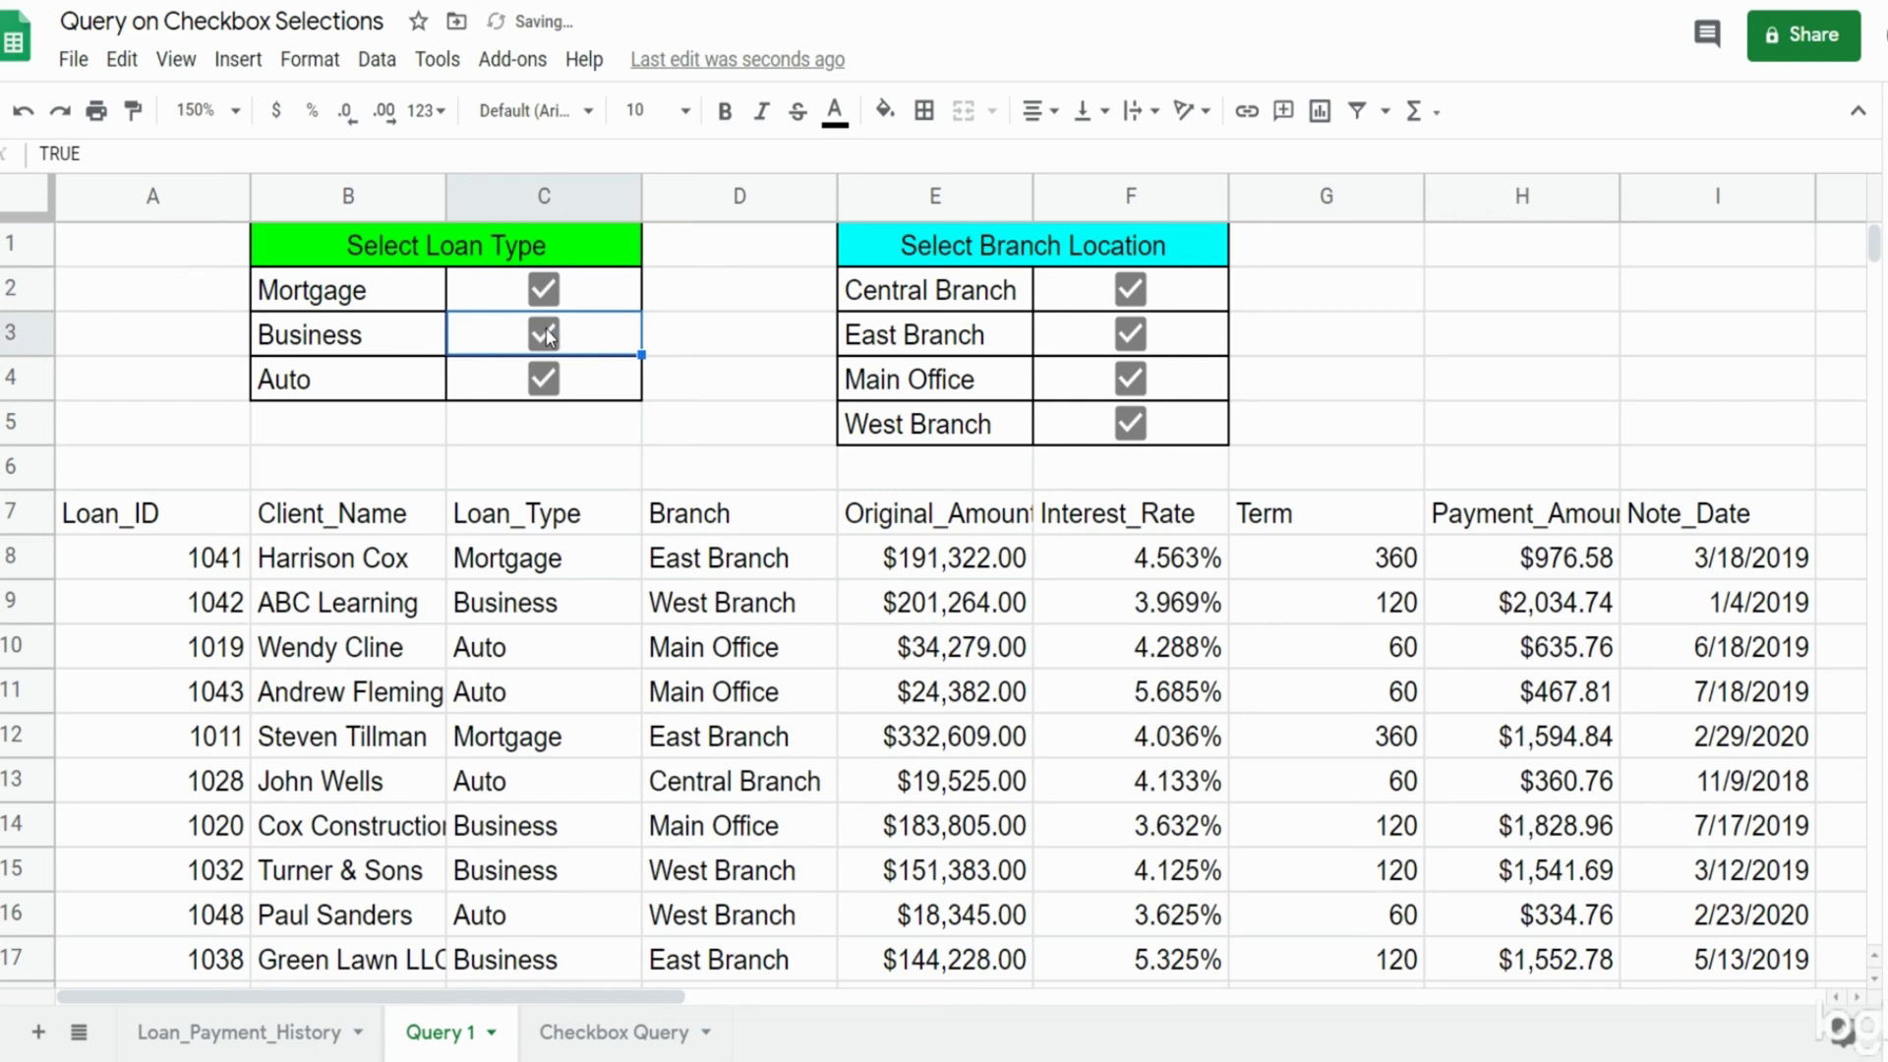
# Start a QUERY formula in A7 of the Checkbox Query sheet with the absolute data range Loan_Payment_History!$A$1:$I$37.
pyautogui.click(606, 1047)
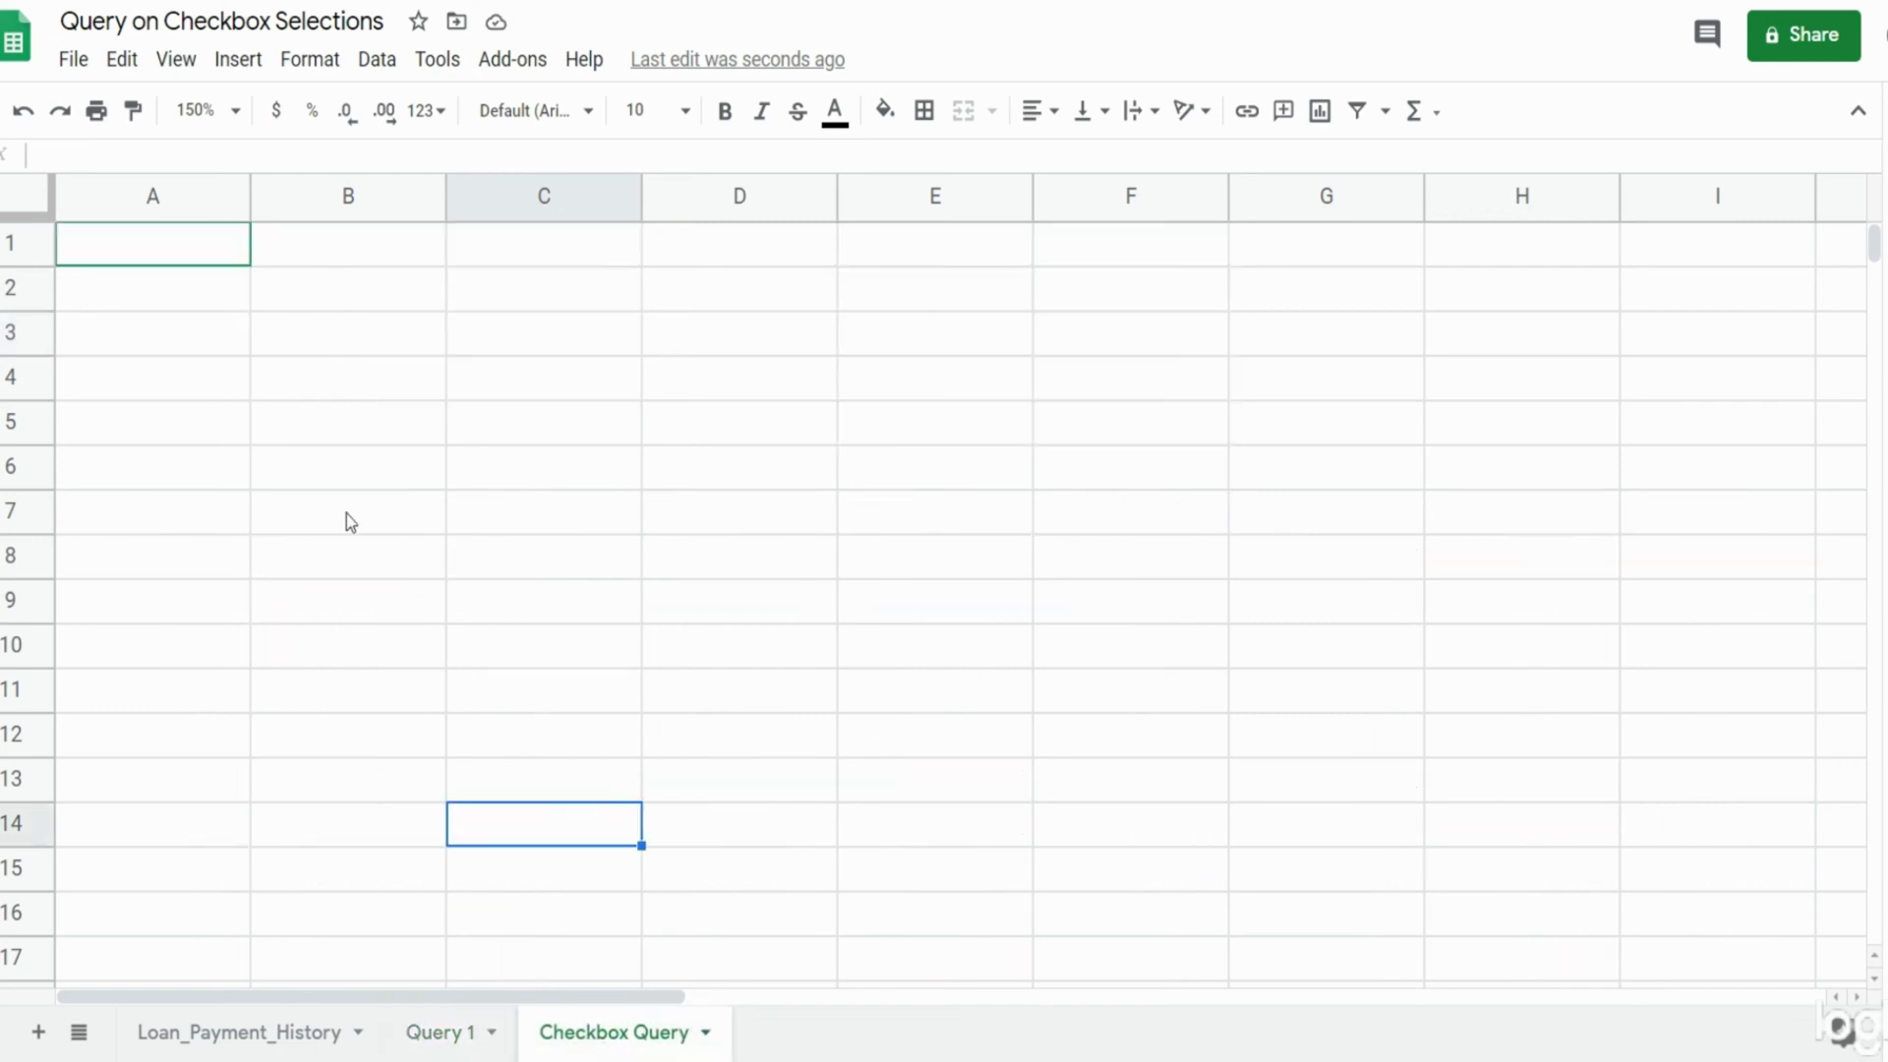
pyautogui.click(160, 514)
pyautogui.write('=Query(')
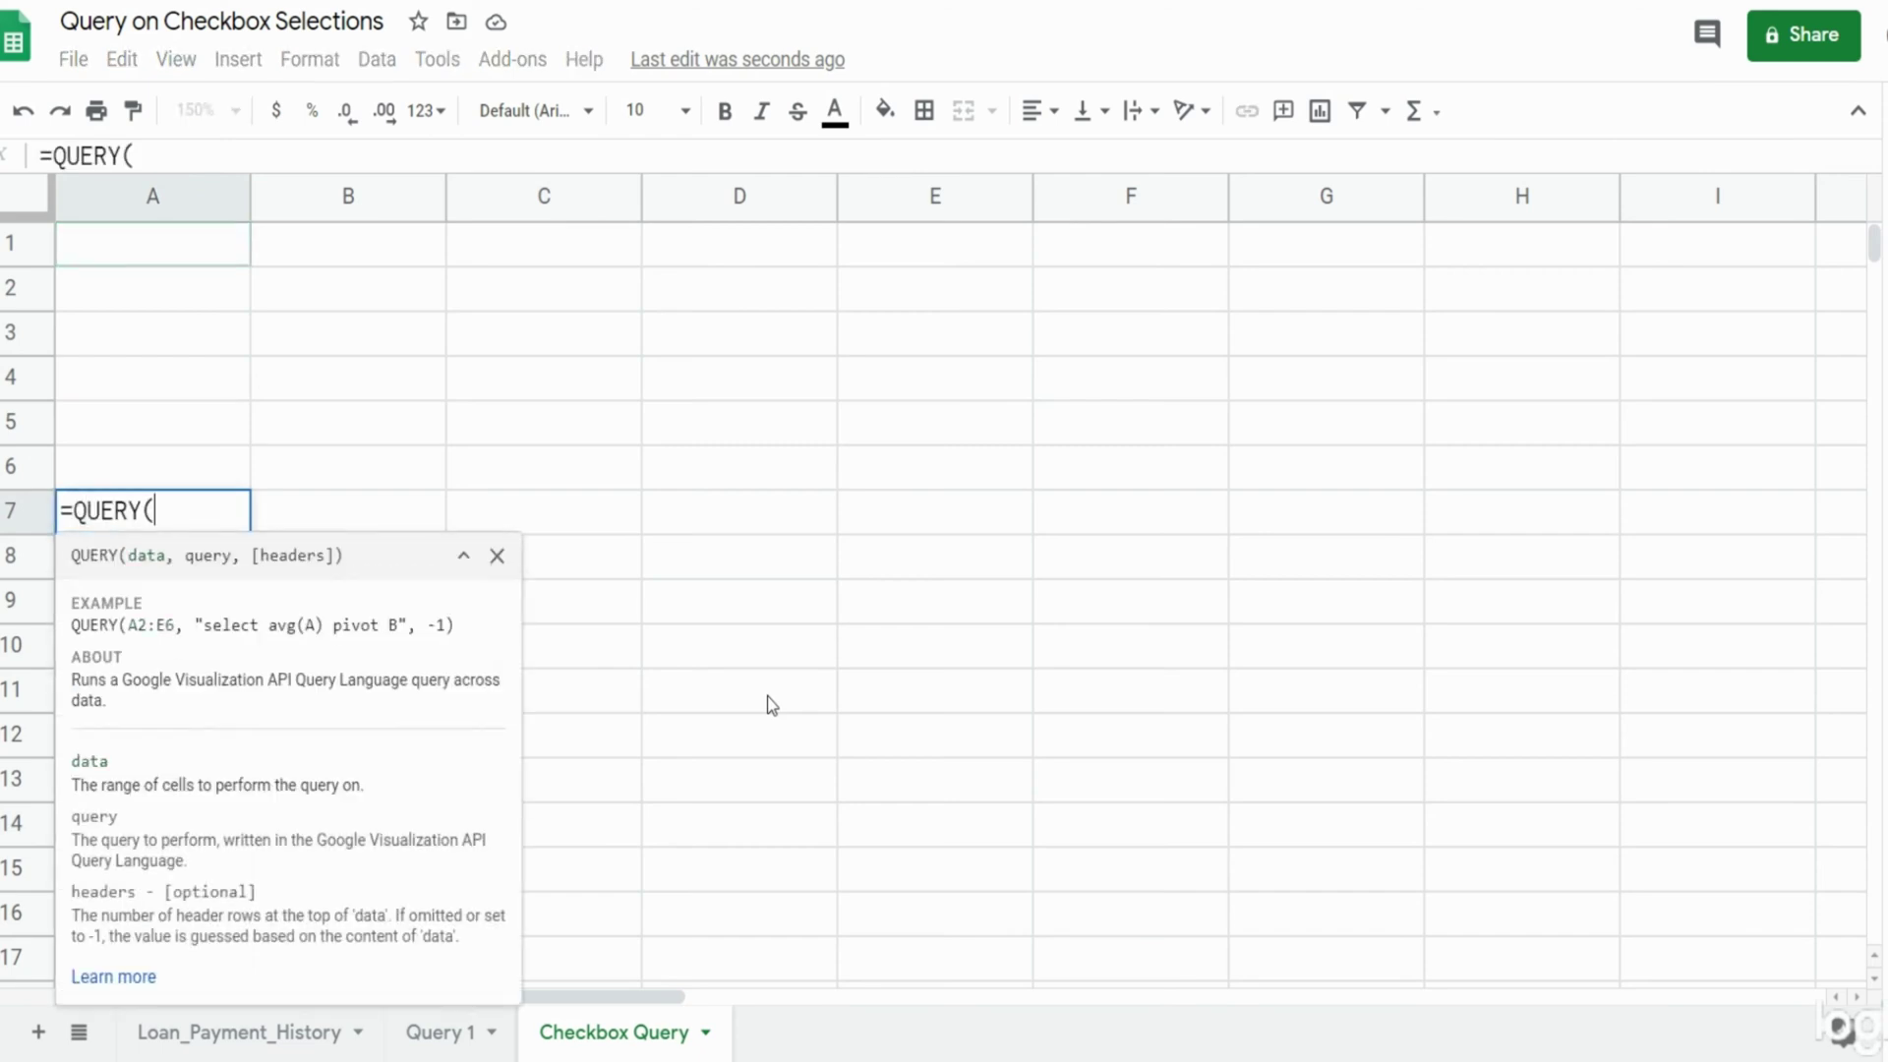
pyautogui.click(462, 557)
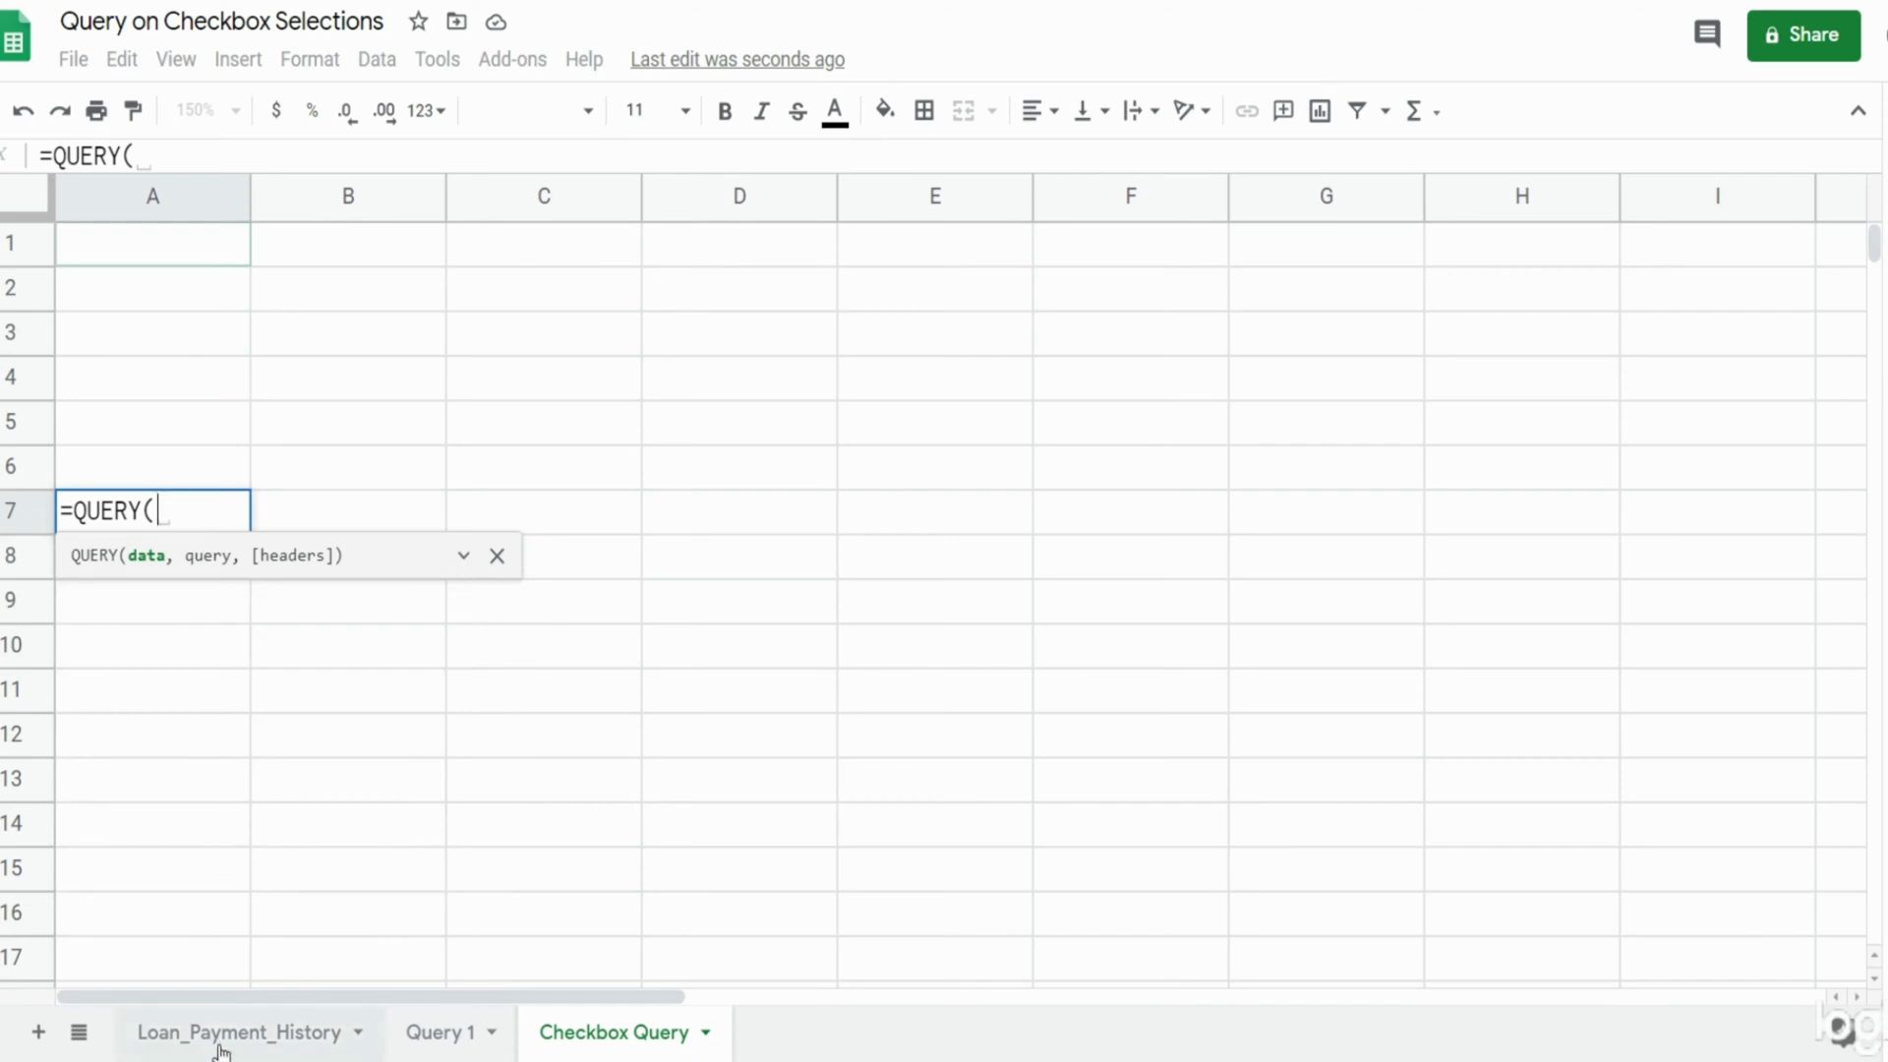
pyautogui.click(221, 1034)
pyautogui.click(99, 258)
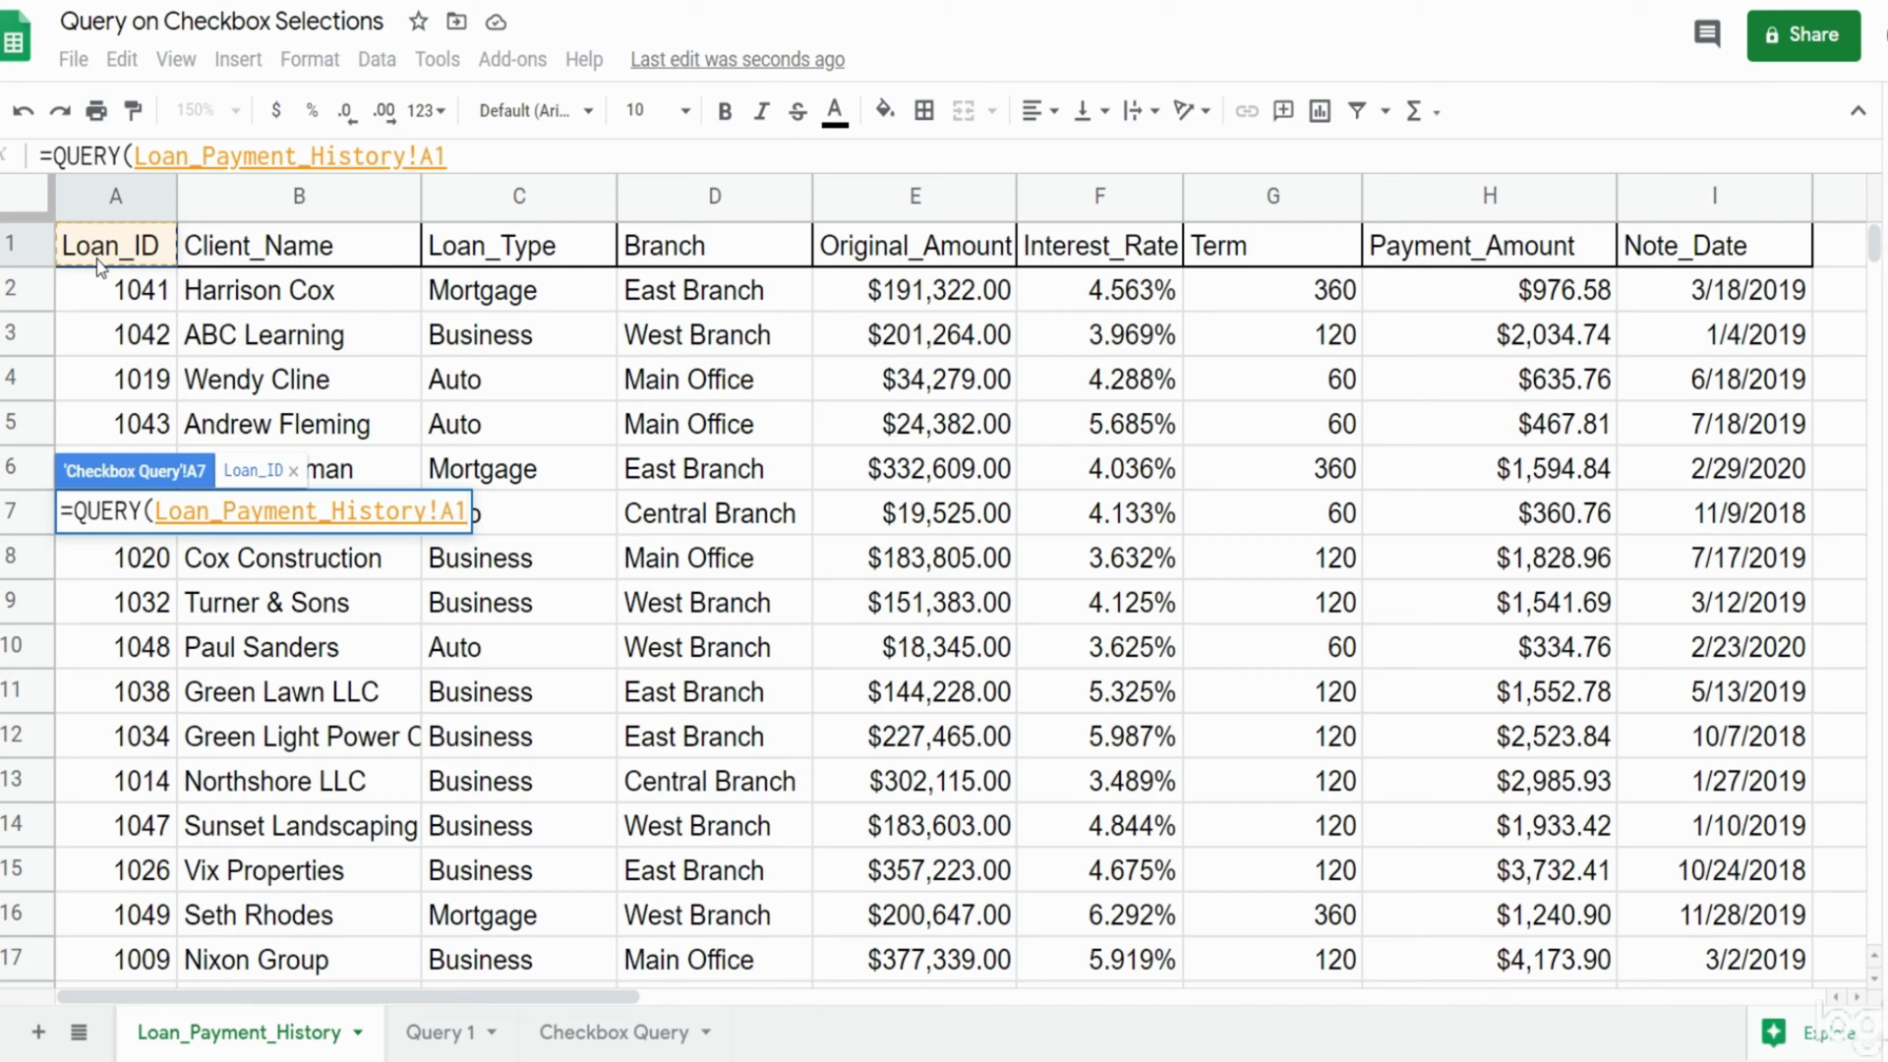
pyautogui.hotkey('ctrl', 'shift', 'Right')
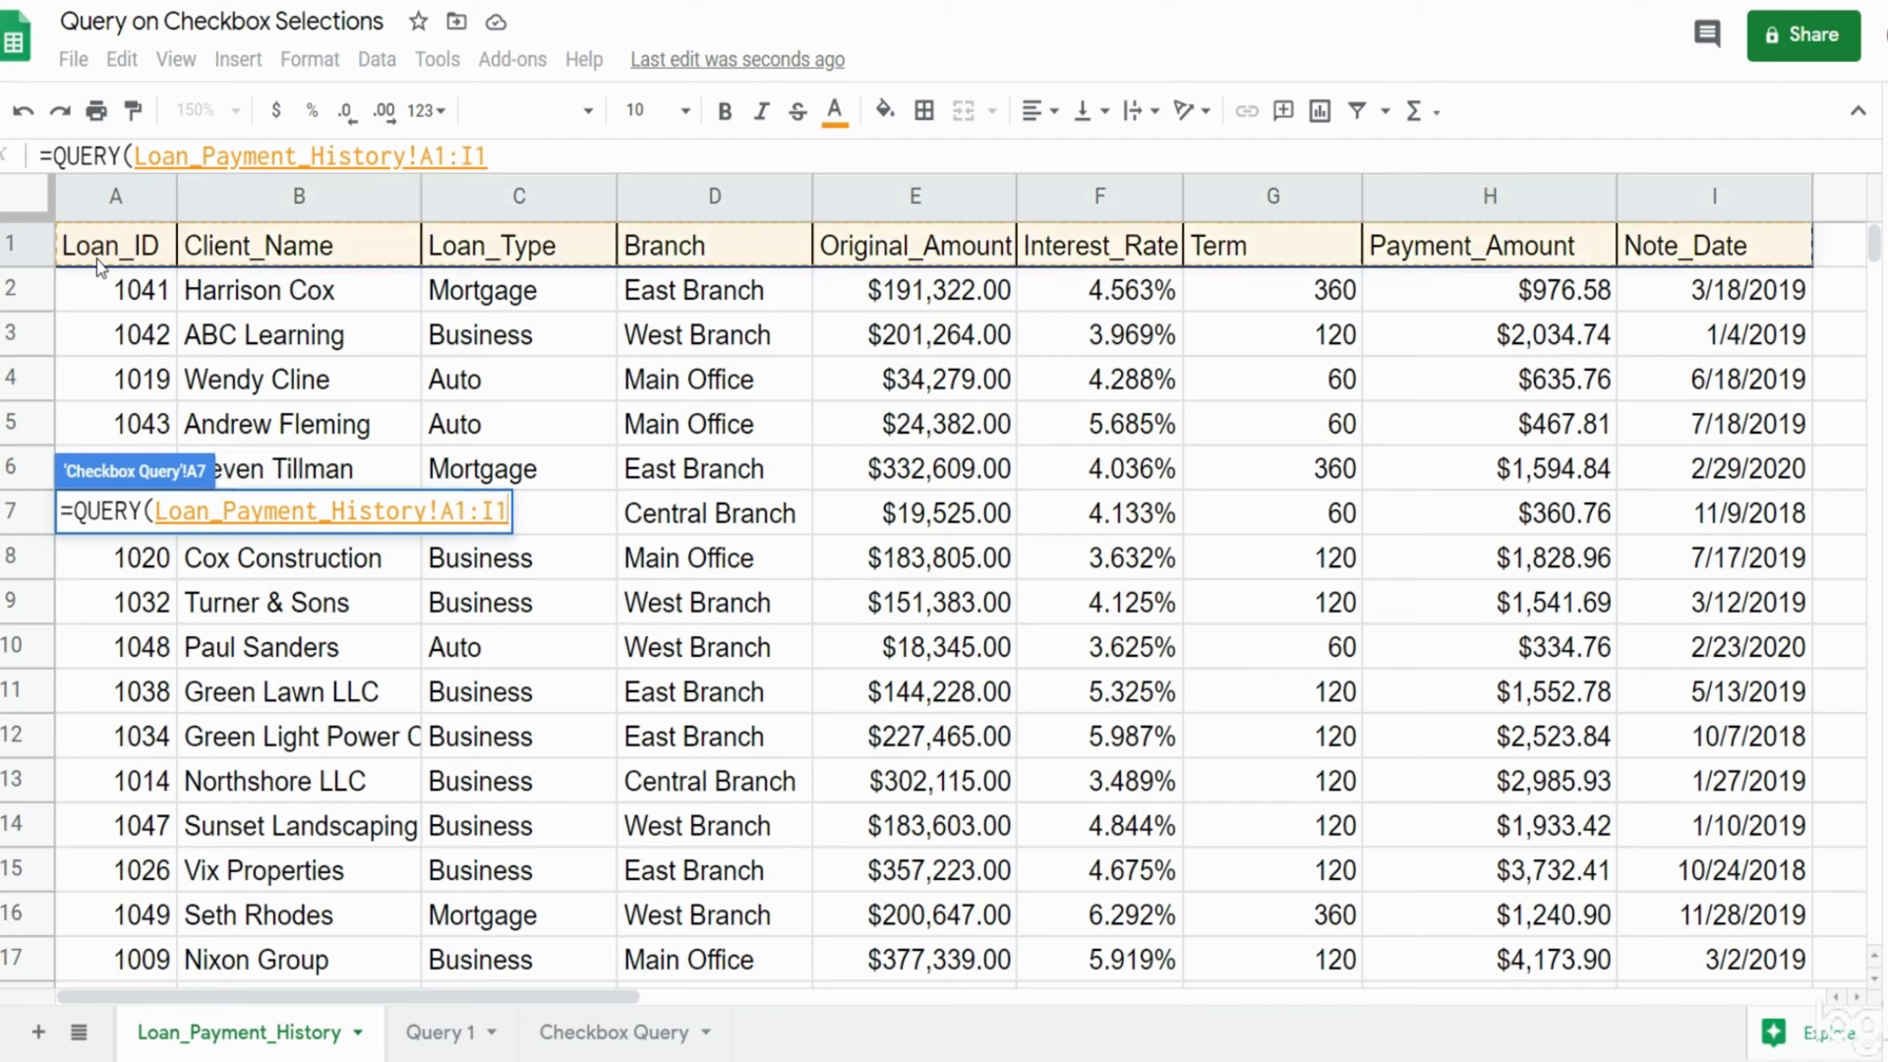
pyautogui.hotkey('ctrl', 'shift', 'Down')
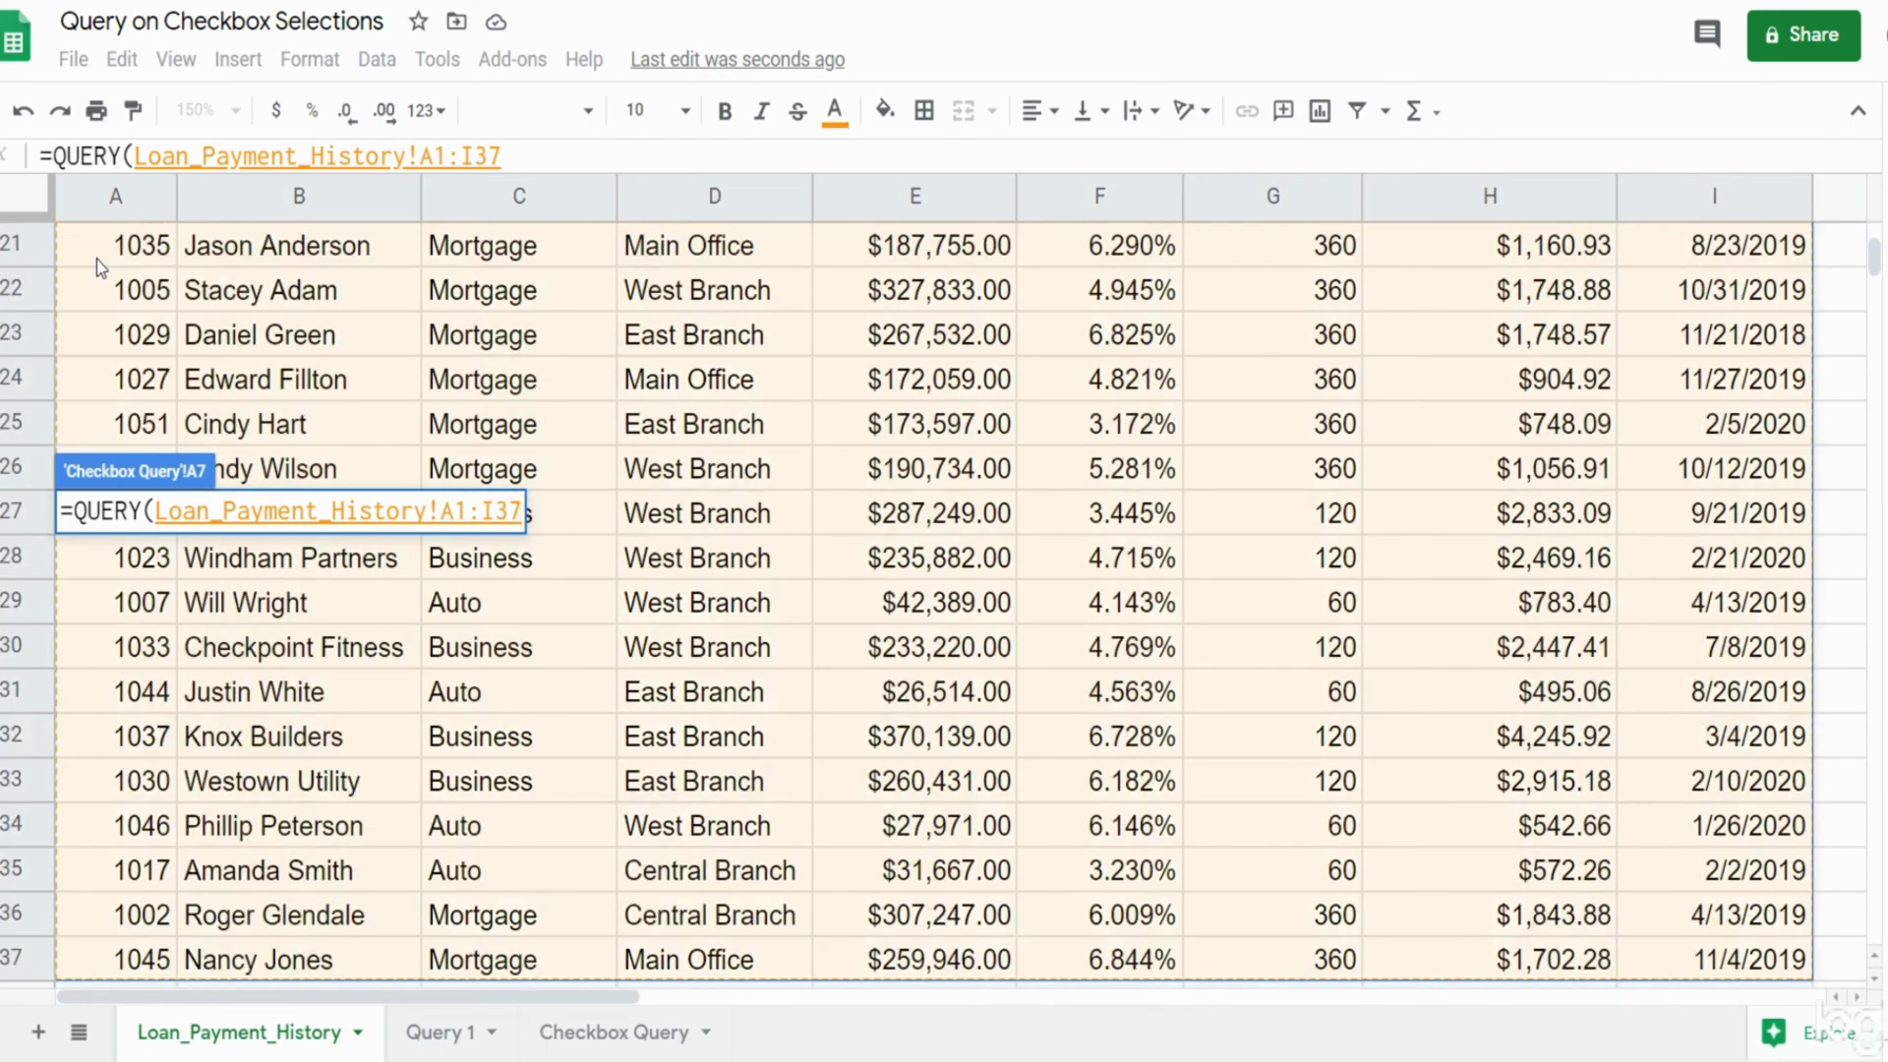
pyautogui.press('F4')
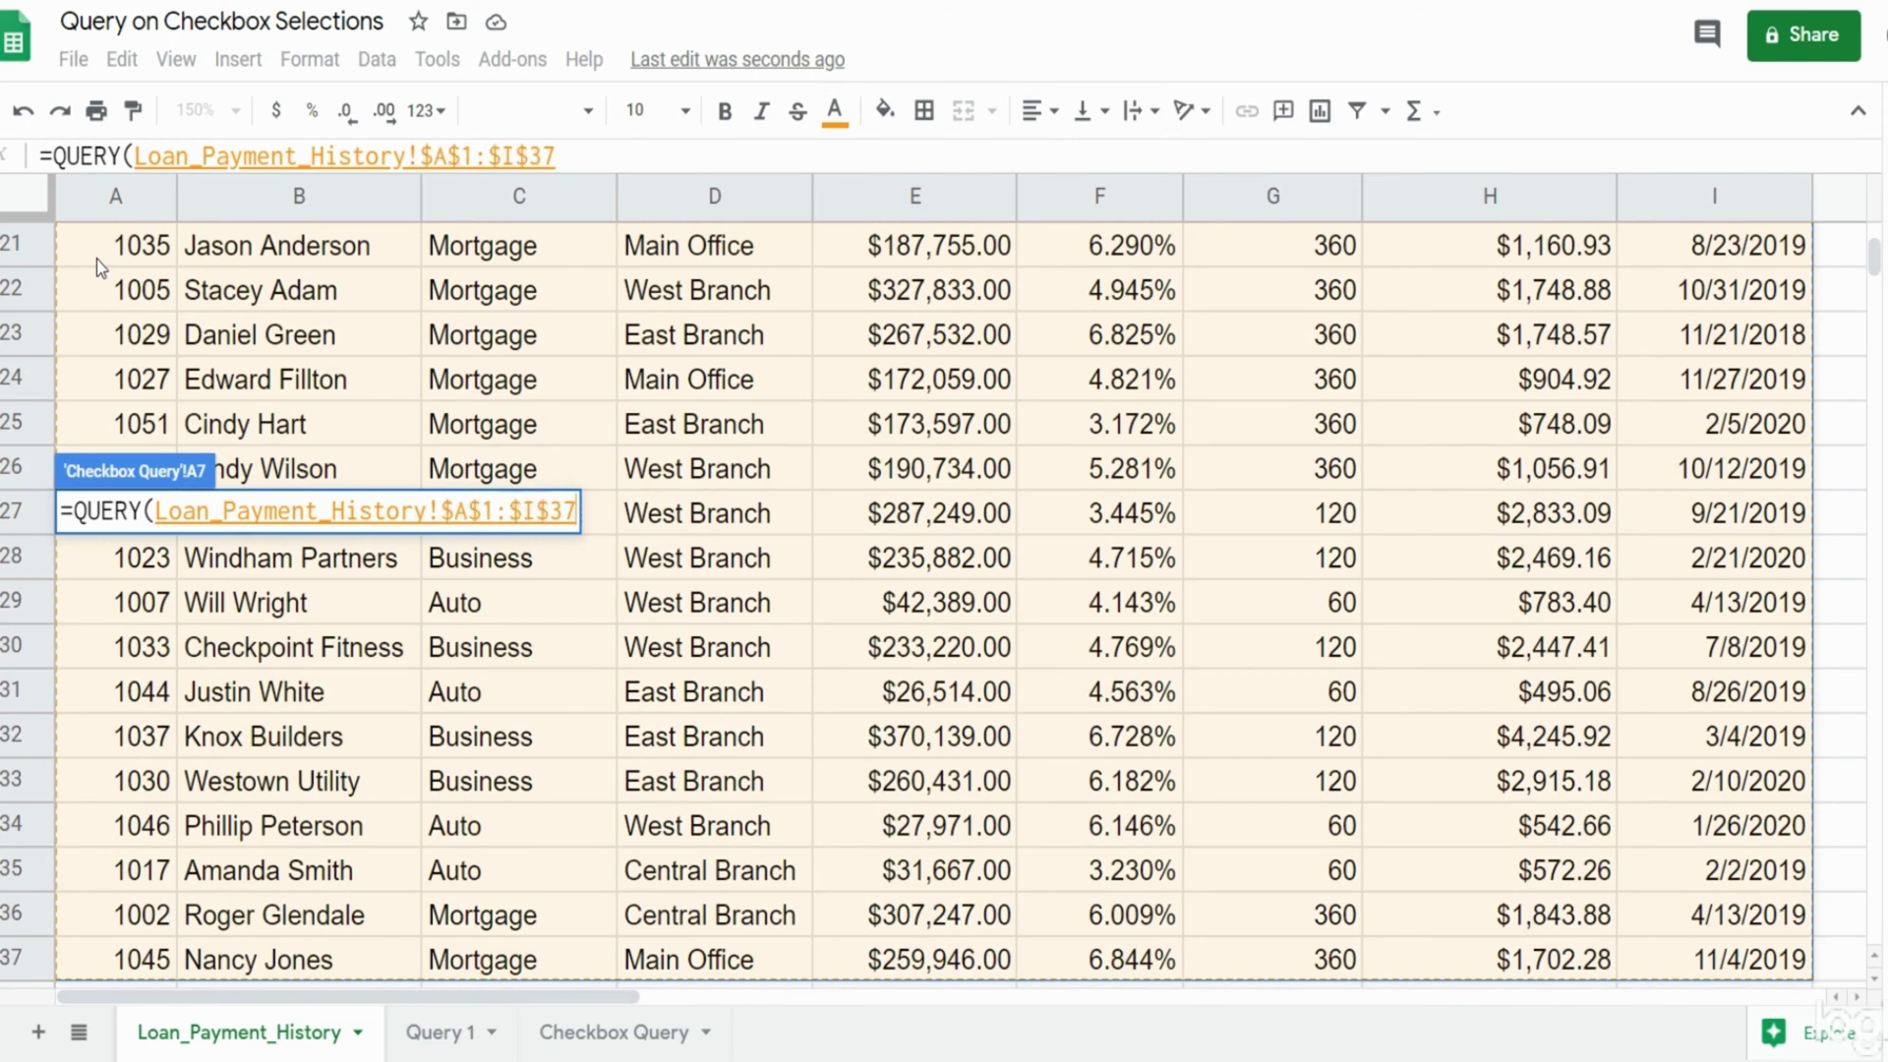
# Complete the QUERY formula with the query string "Select *" and 1 header row, and enter it.
pyautogui.write(', ')
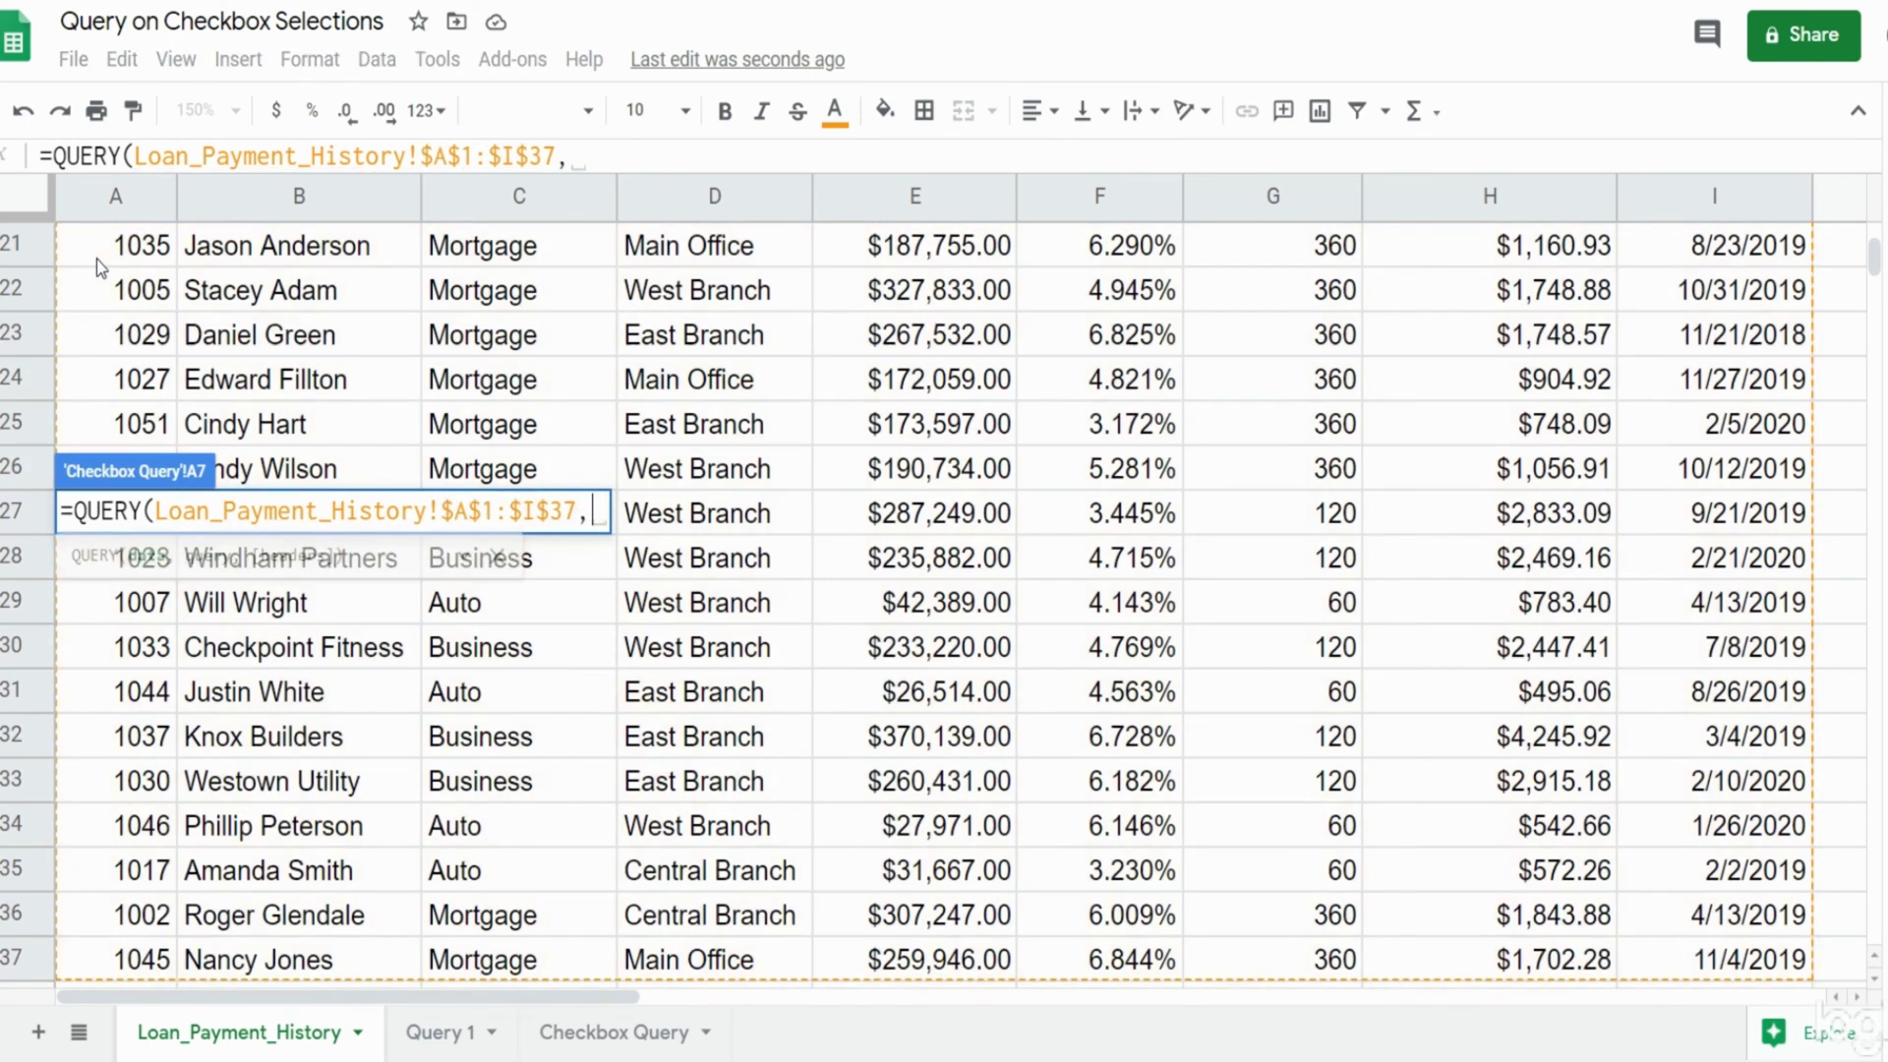
pyautogui.write('"')
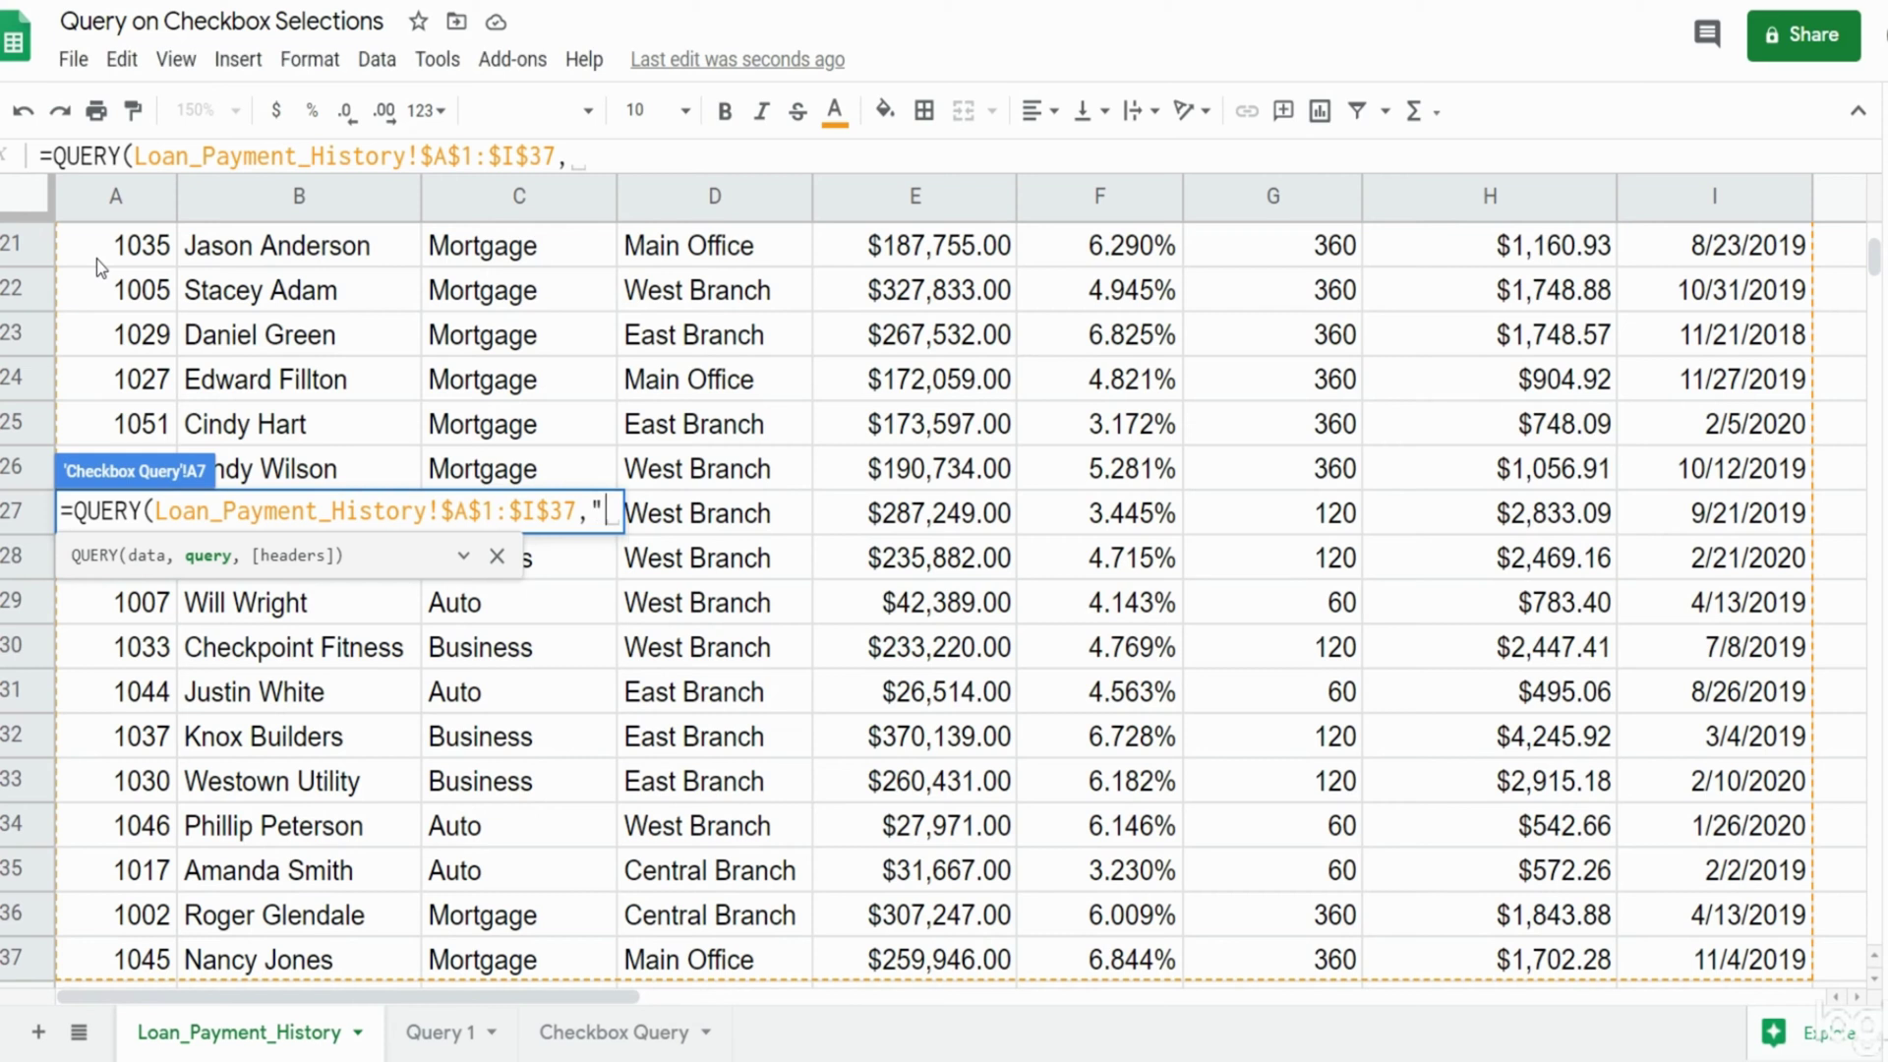
pyautogui.write('Select ')
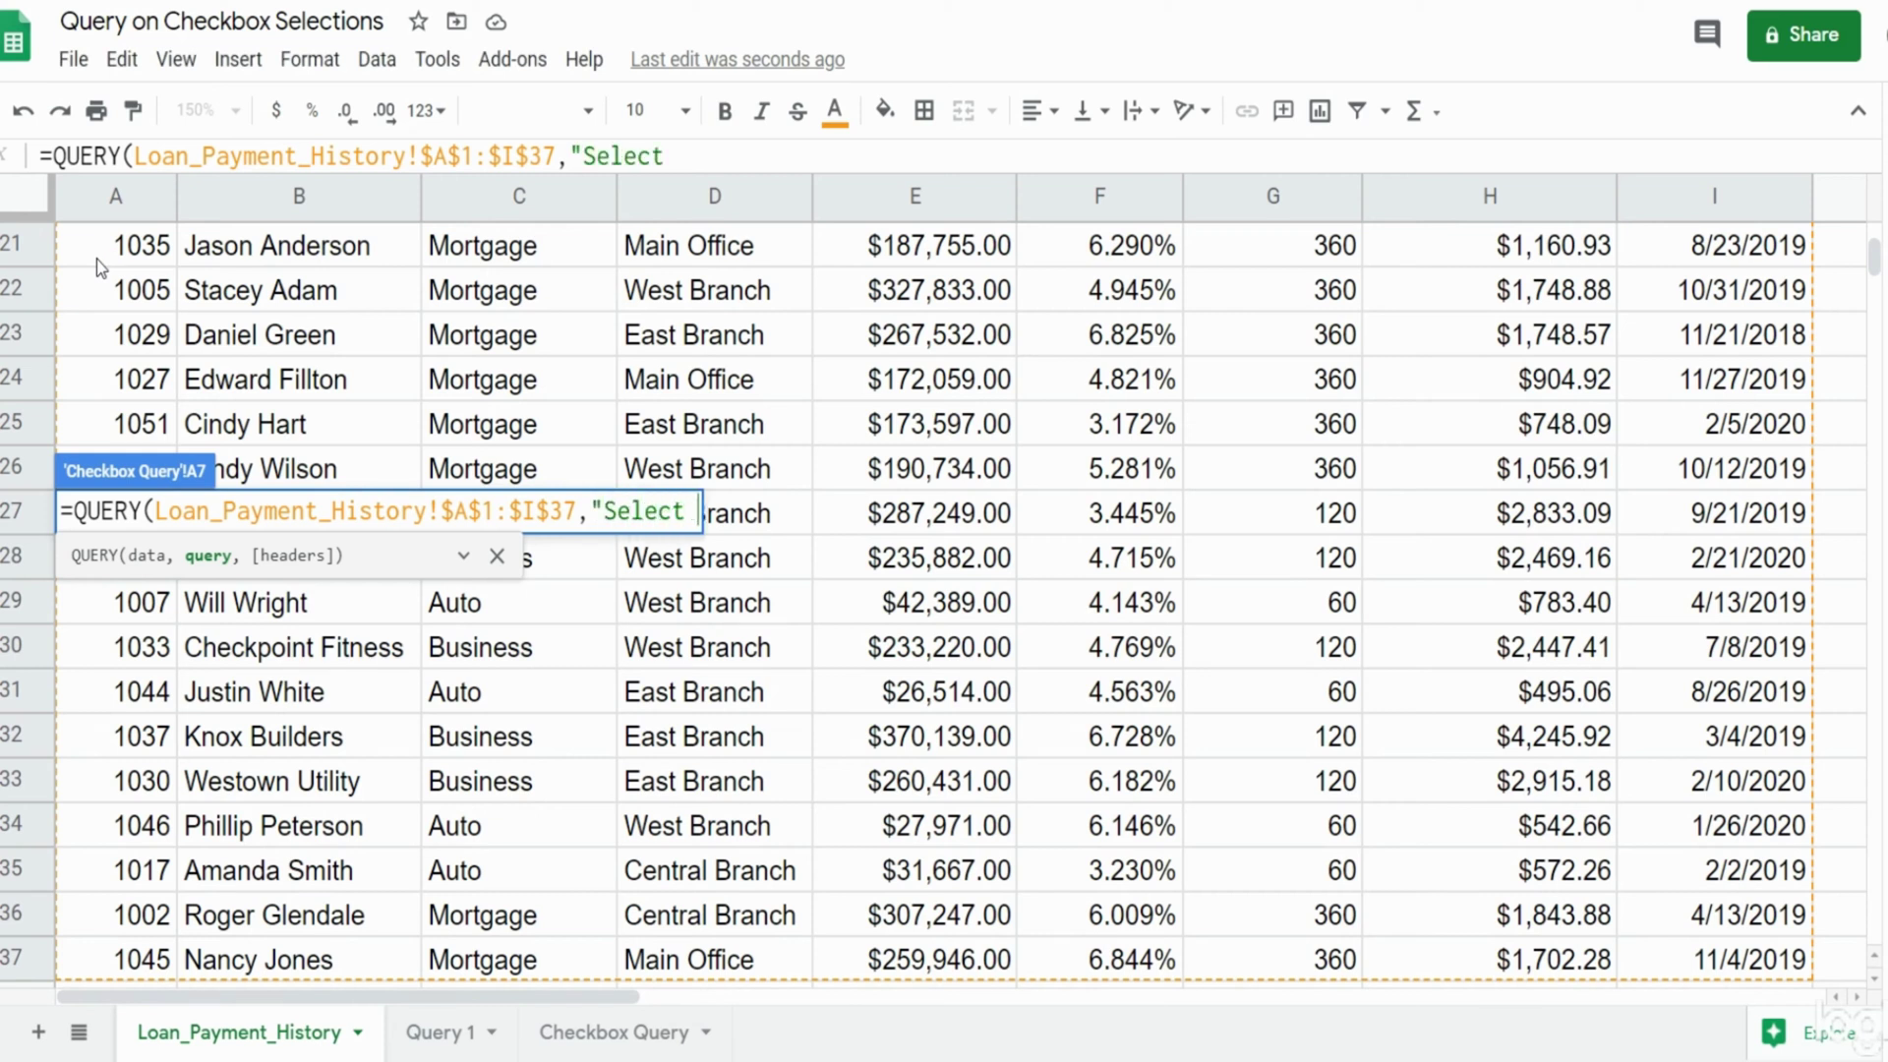
pyautogui.write('*",')
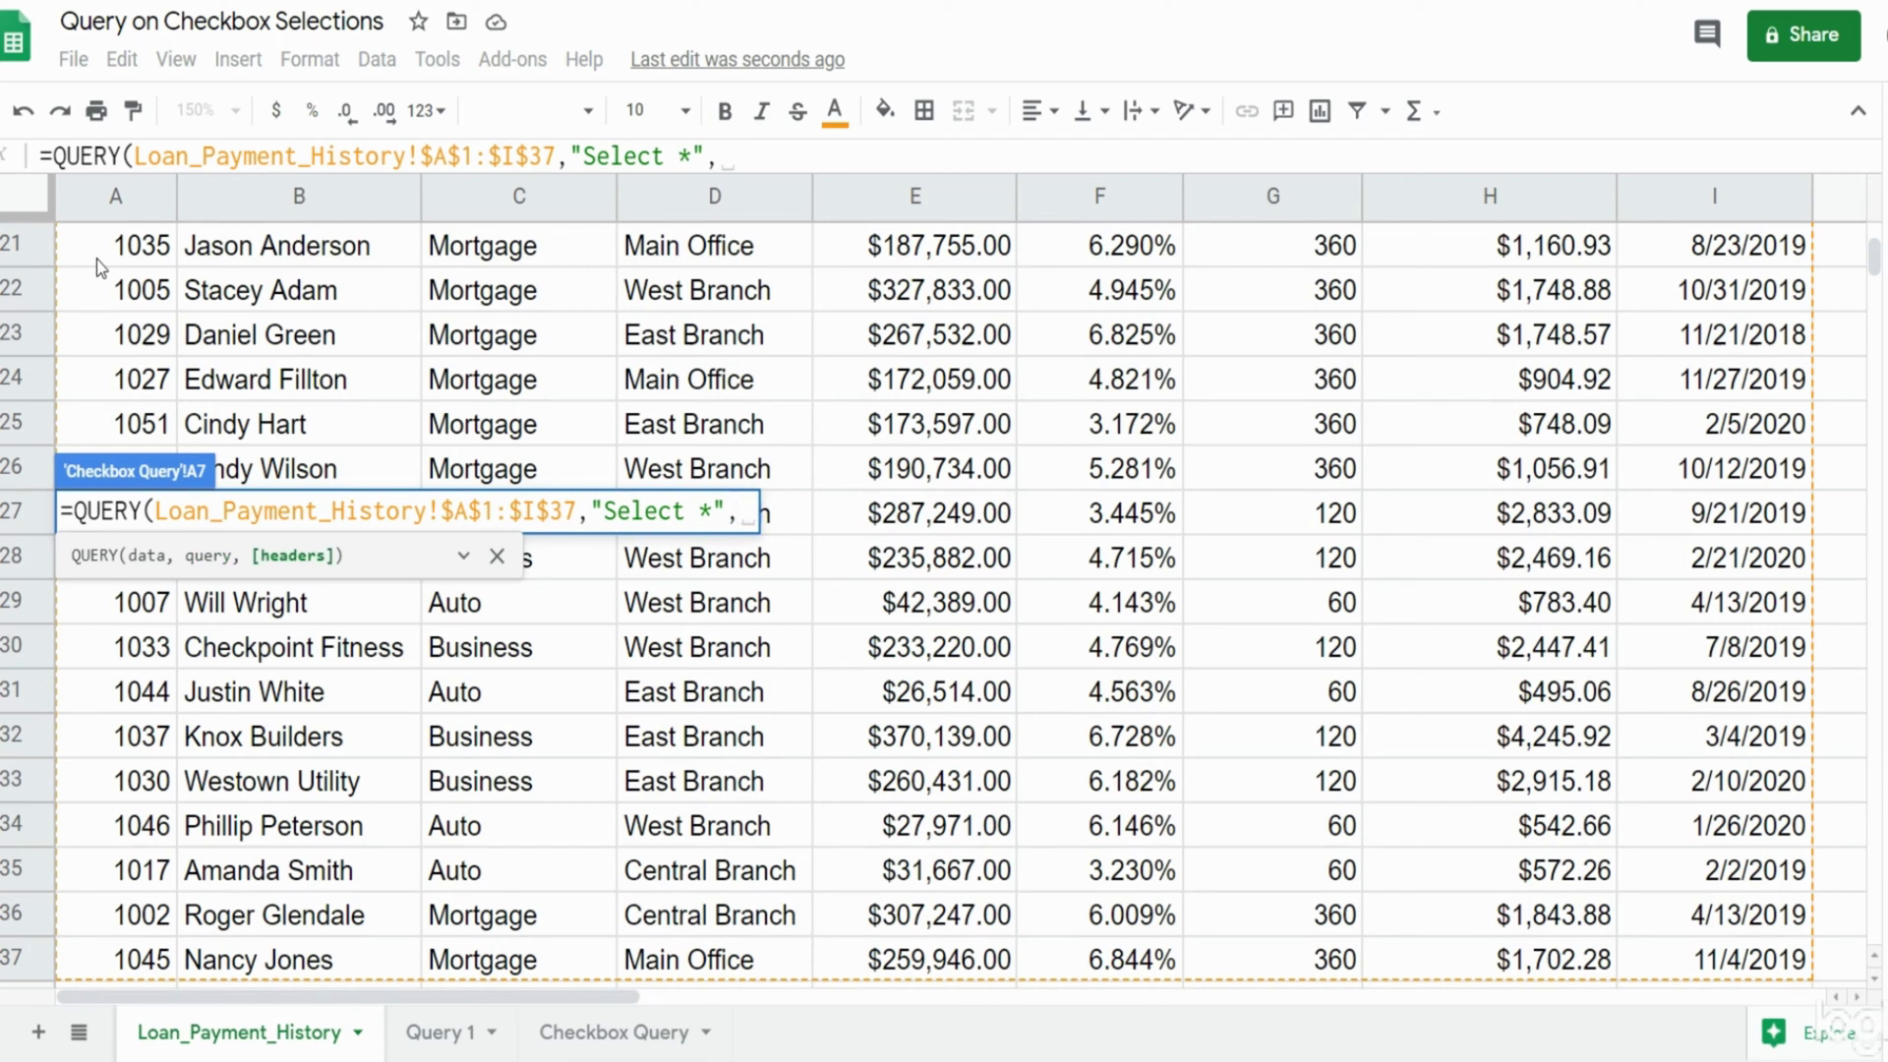
pyautogui.scroll(7, 862, 496)
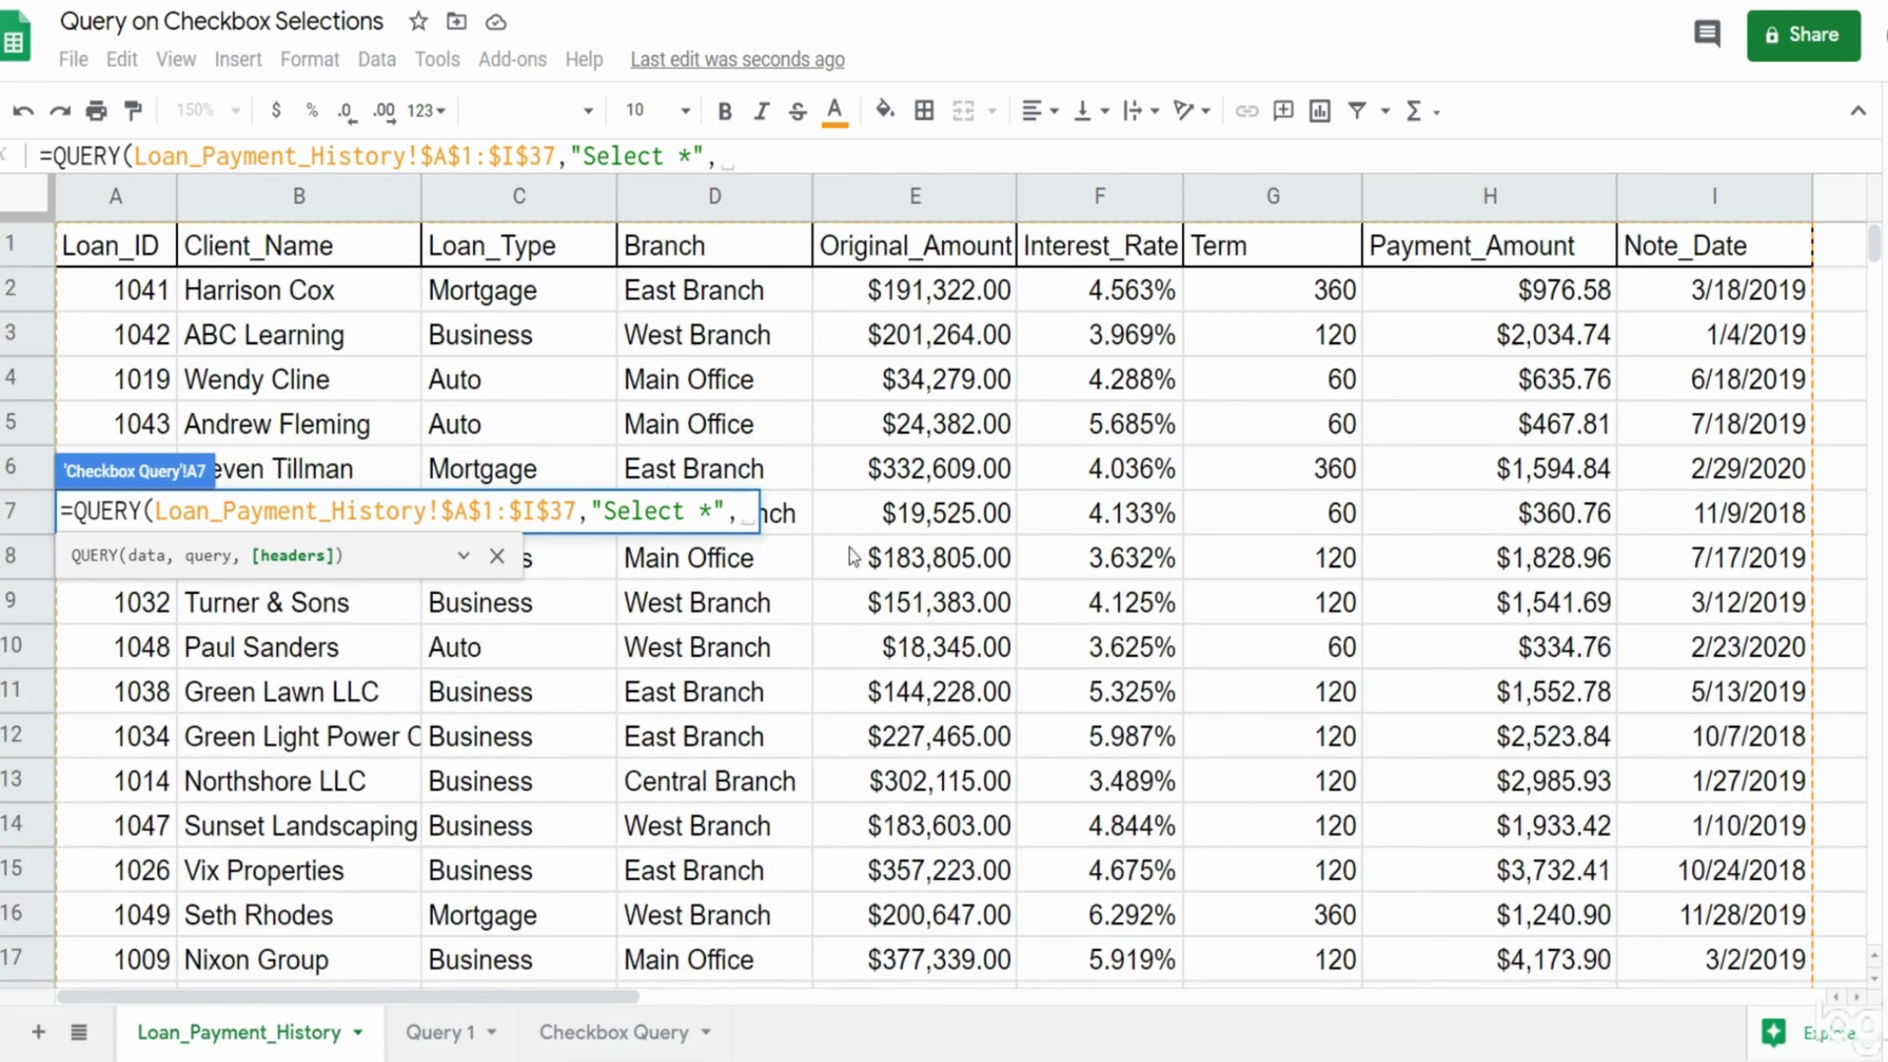
pyautogui.write('1')
pyautogui.press('Return')
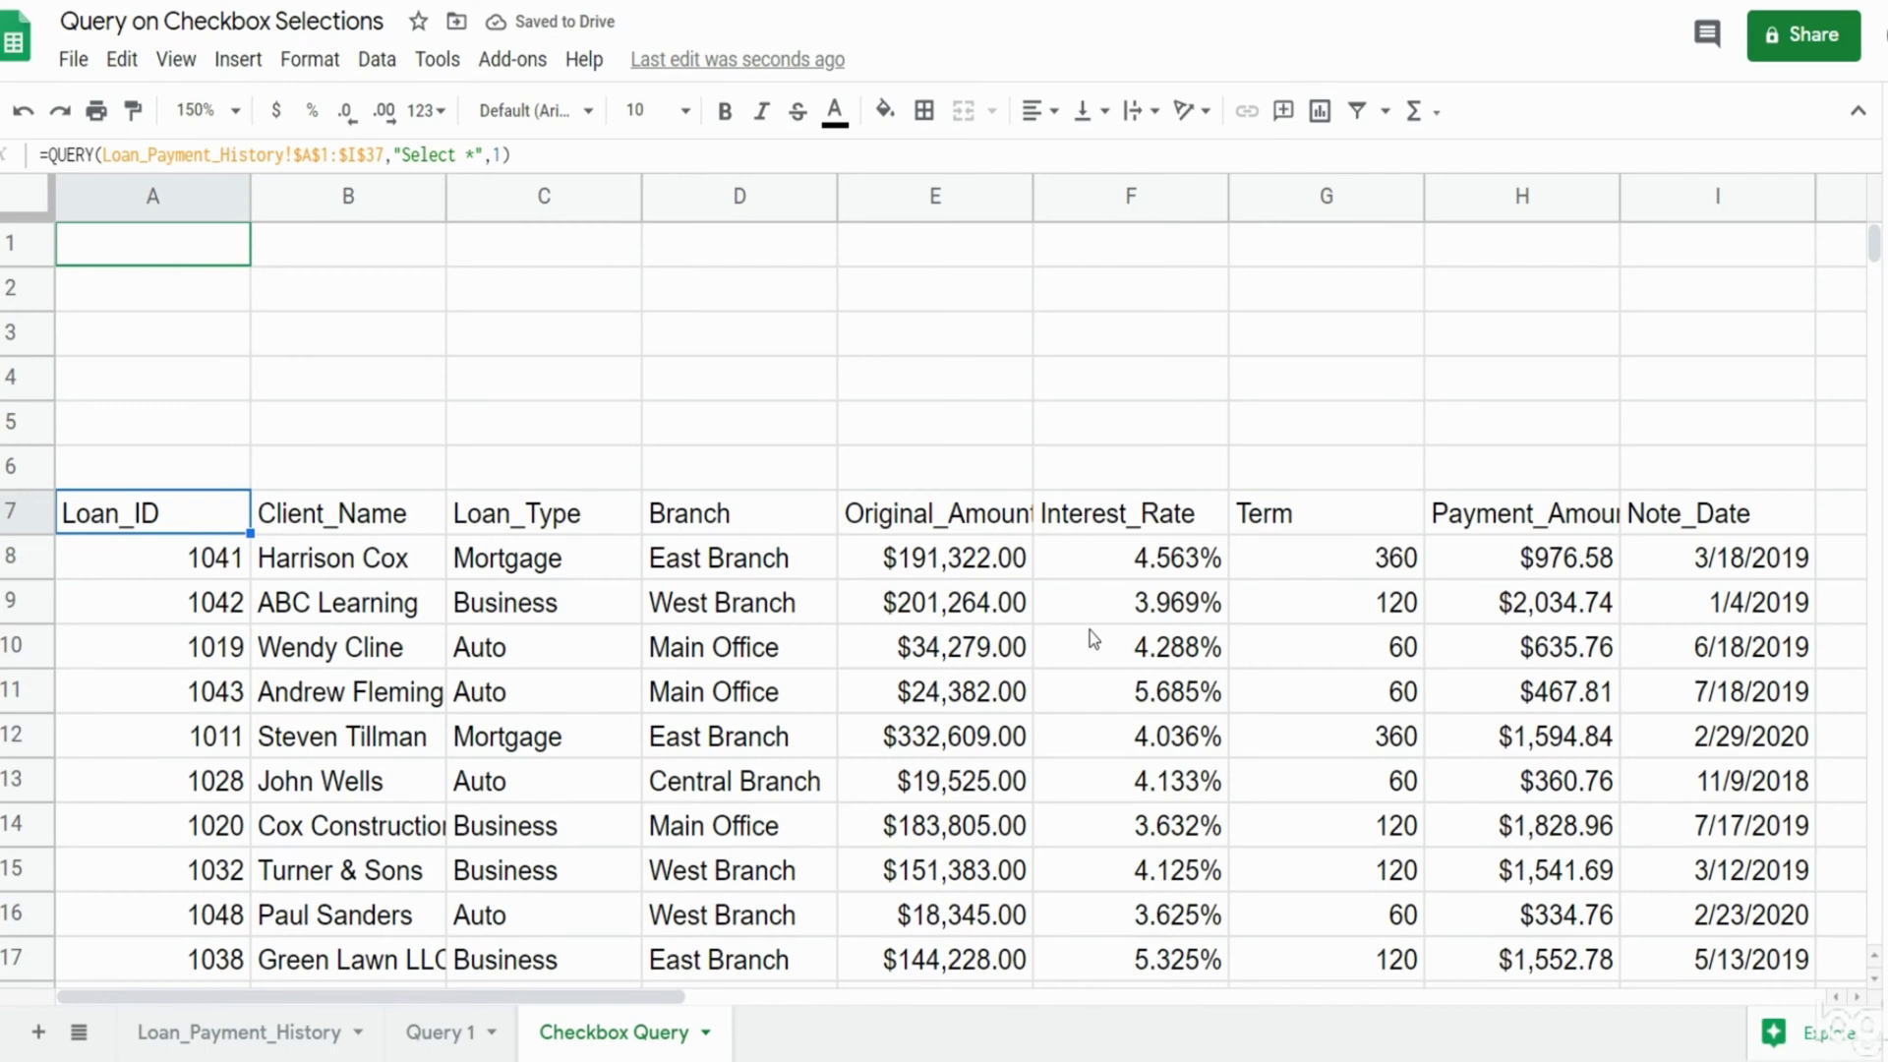
# Copy the Loan_Type header with Mortgage, Business and Auto from C7:C10 and paste them as values starting at C1.
pyautogui.moveTo(600, 519); pyautogui.dragTo(591, 644)
pyautogui.rightClick(592, 644)
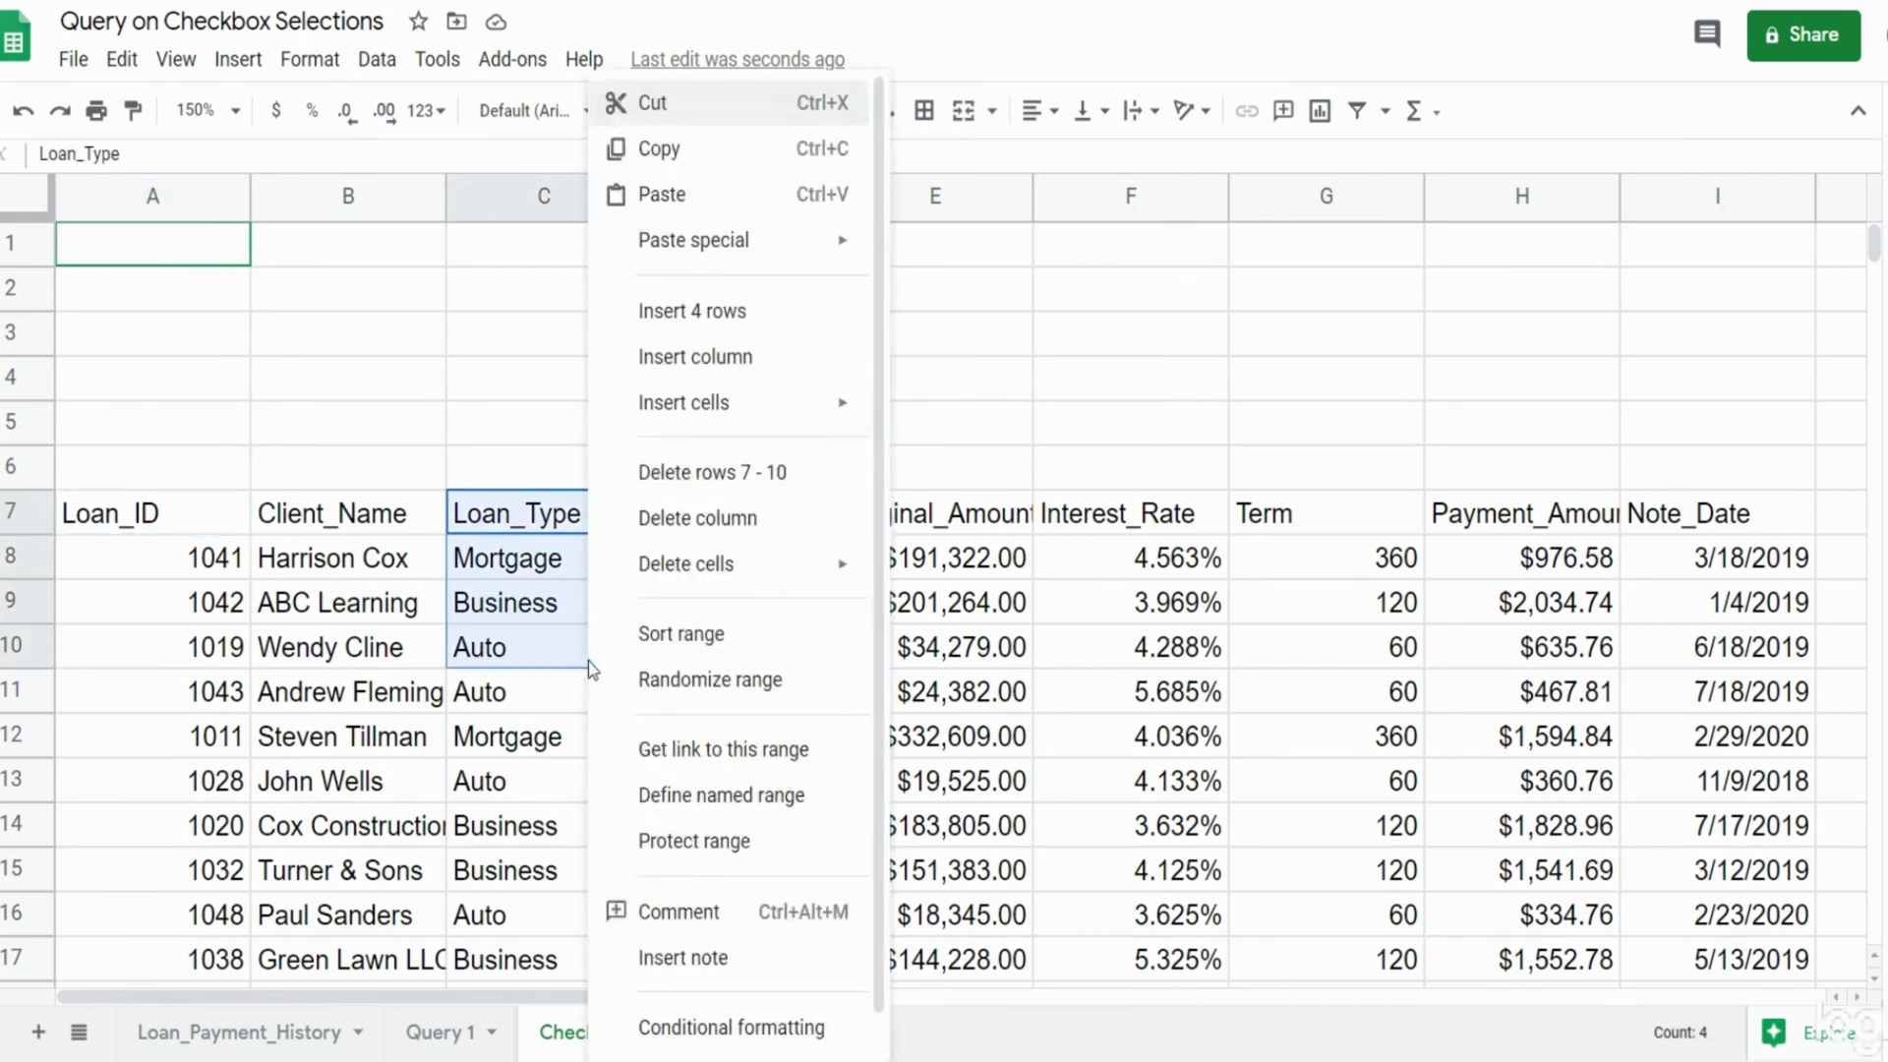
pyautogui.click(681, 143)
pyautogui.click(570, 257)
pyautogui.rightClick(570, 258)
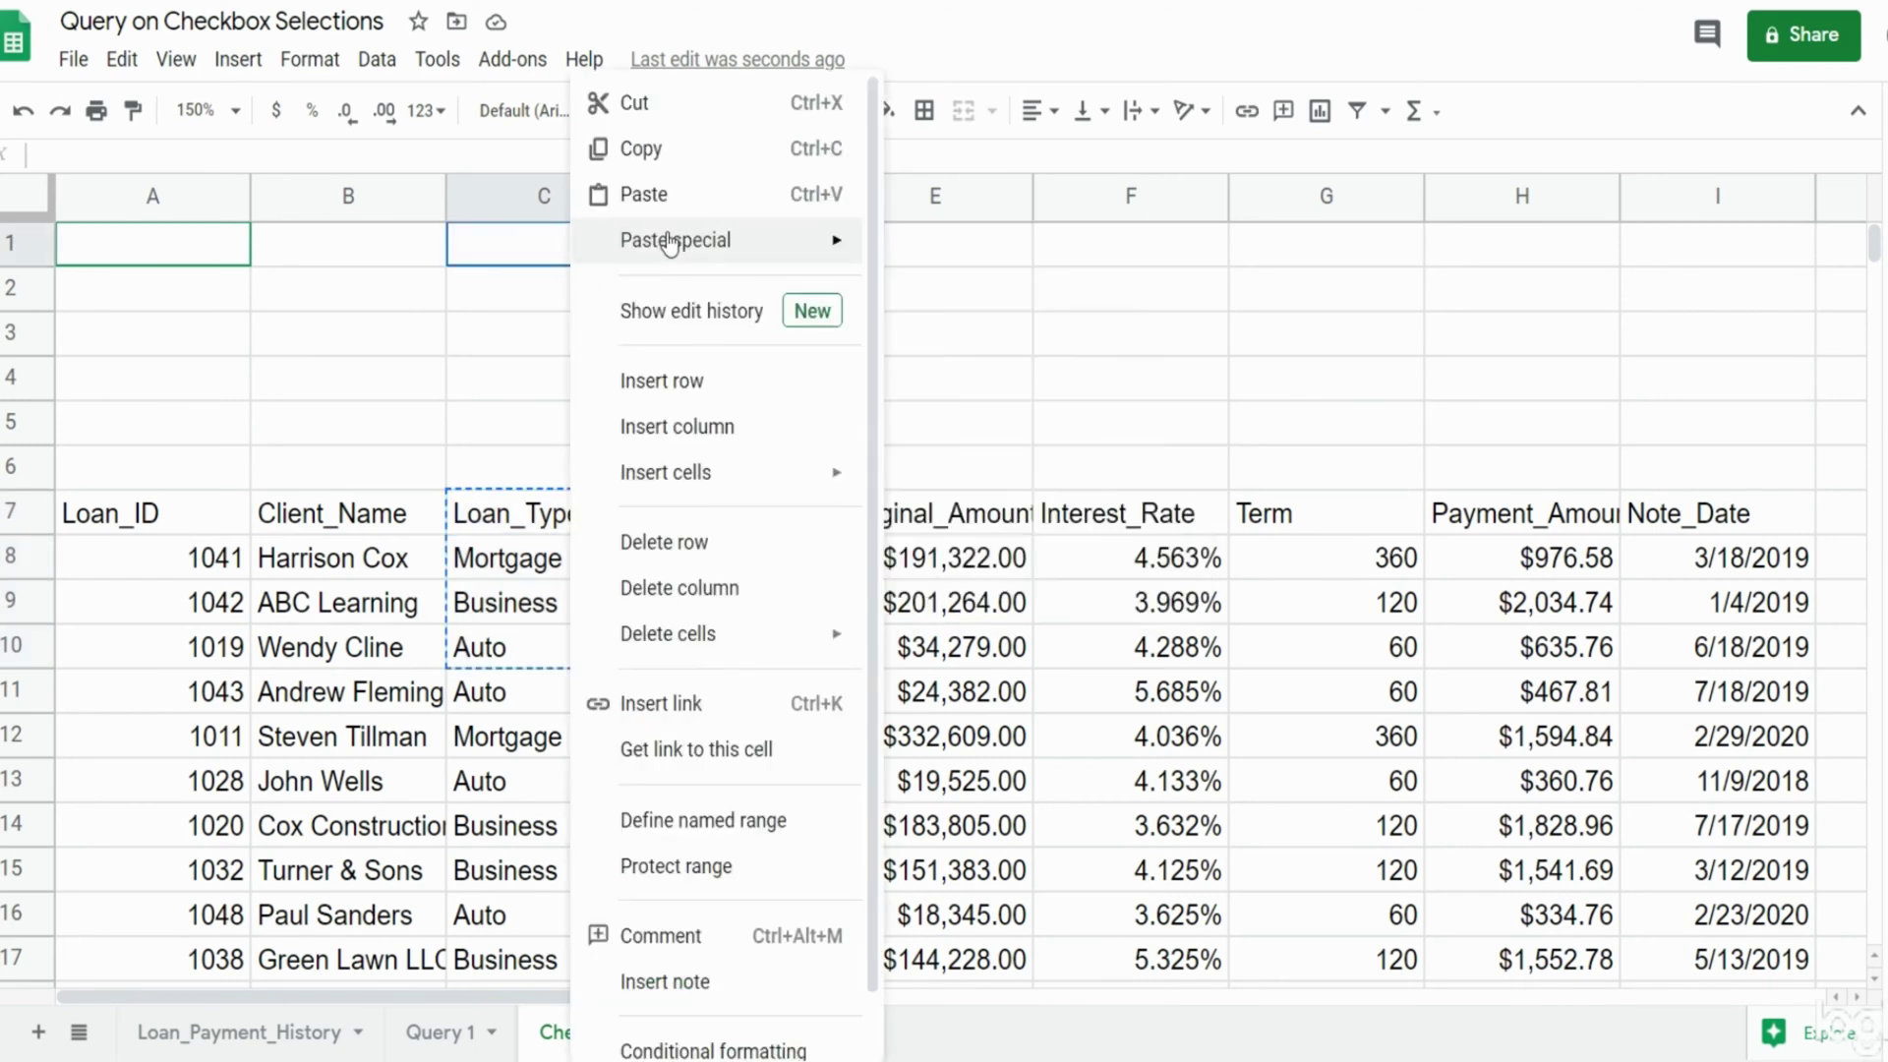
pyautogui.click(934, 285)
# Copy the Branch header from D7 into cell E1.
pyautogui.click(799, 521)
pyautogui.rightClick(798, 521)
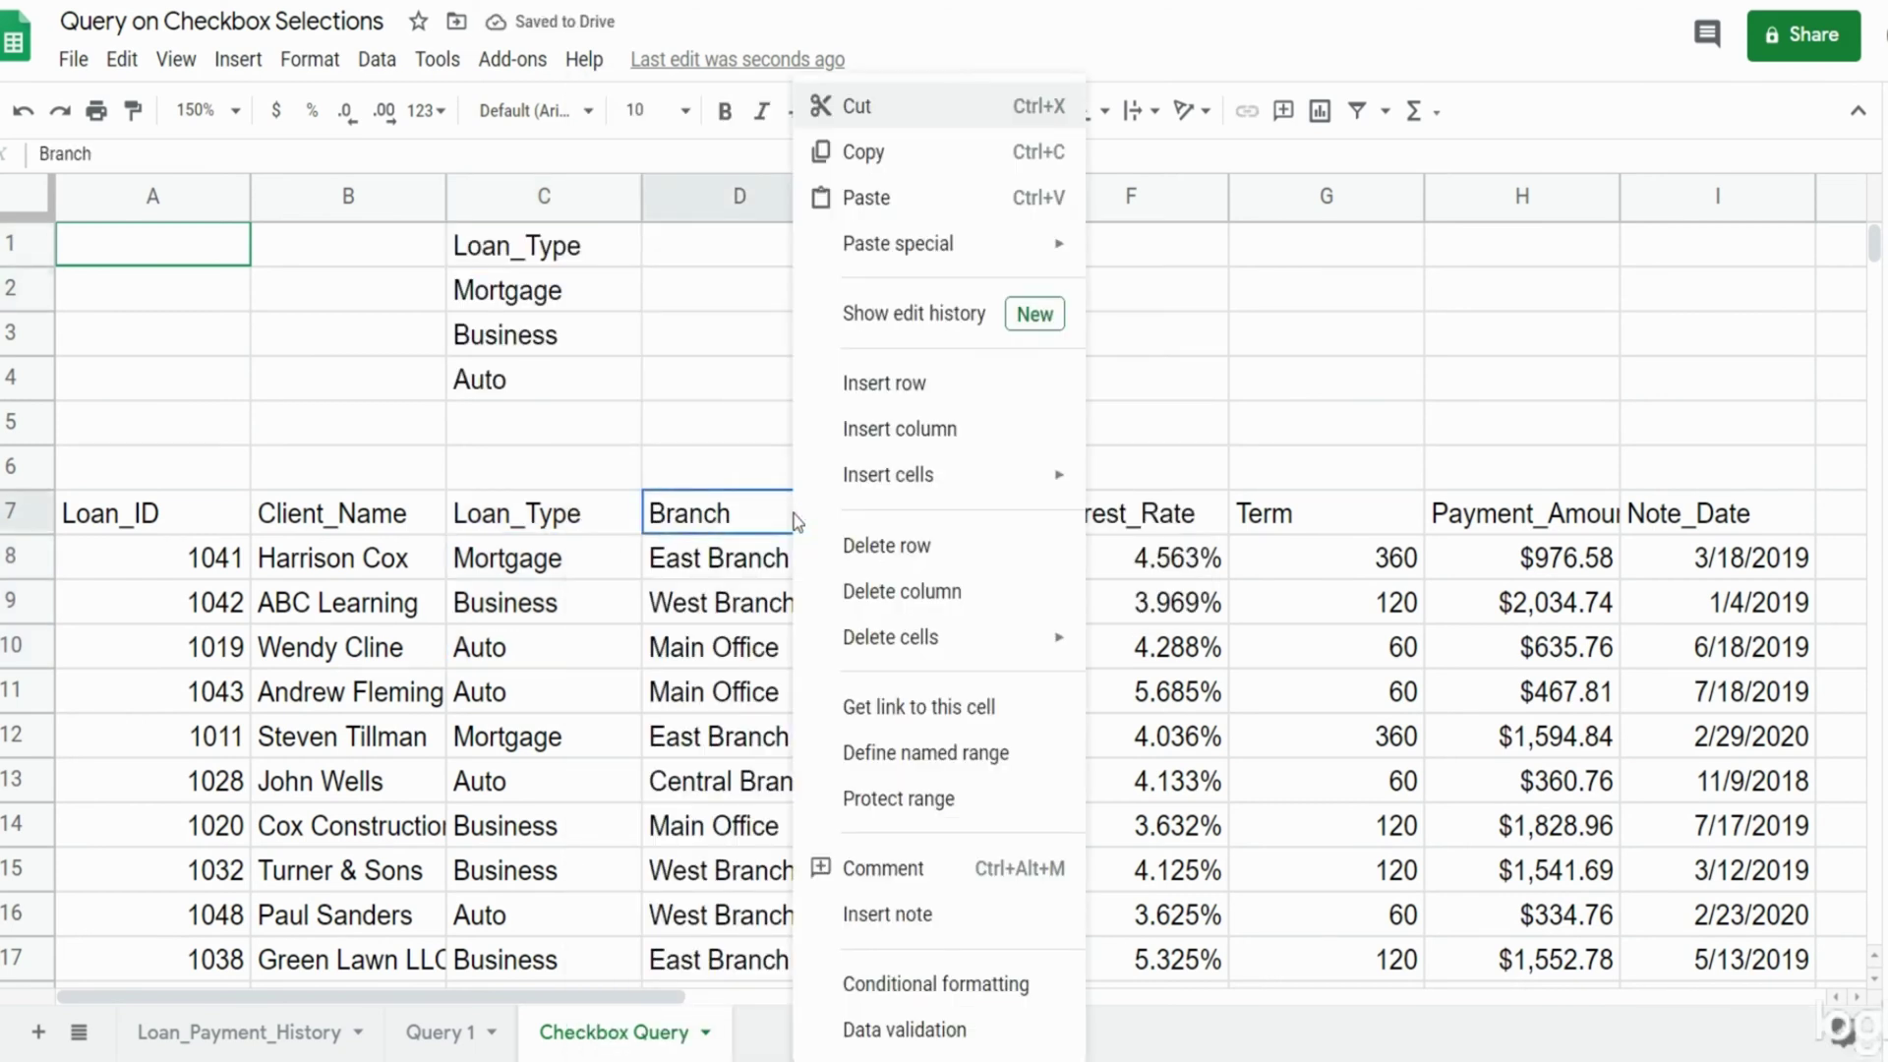
pyautogui.click(777, 516)
pyautogui.hotkey('ctrl', 'c')
pyautogui.press('Up')
pyautogui.press('Up')
pyautogui.press('Up')
pyautogui.press('Up')
pyautogui.press('Up')
pyautogui.press('Up')
pyautogui.press('Right')
pyautogui.hotkey('ctrl', 'v')
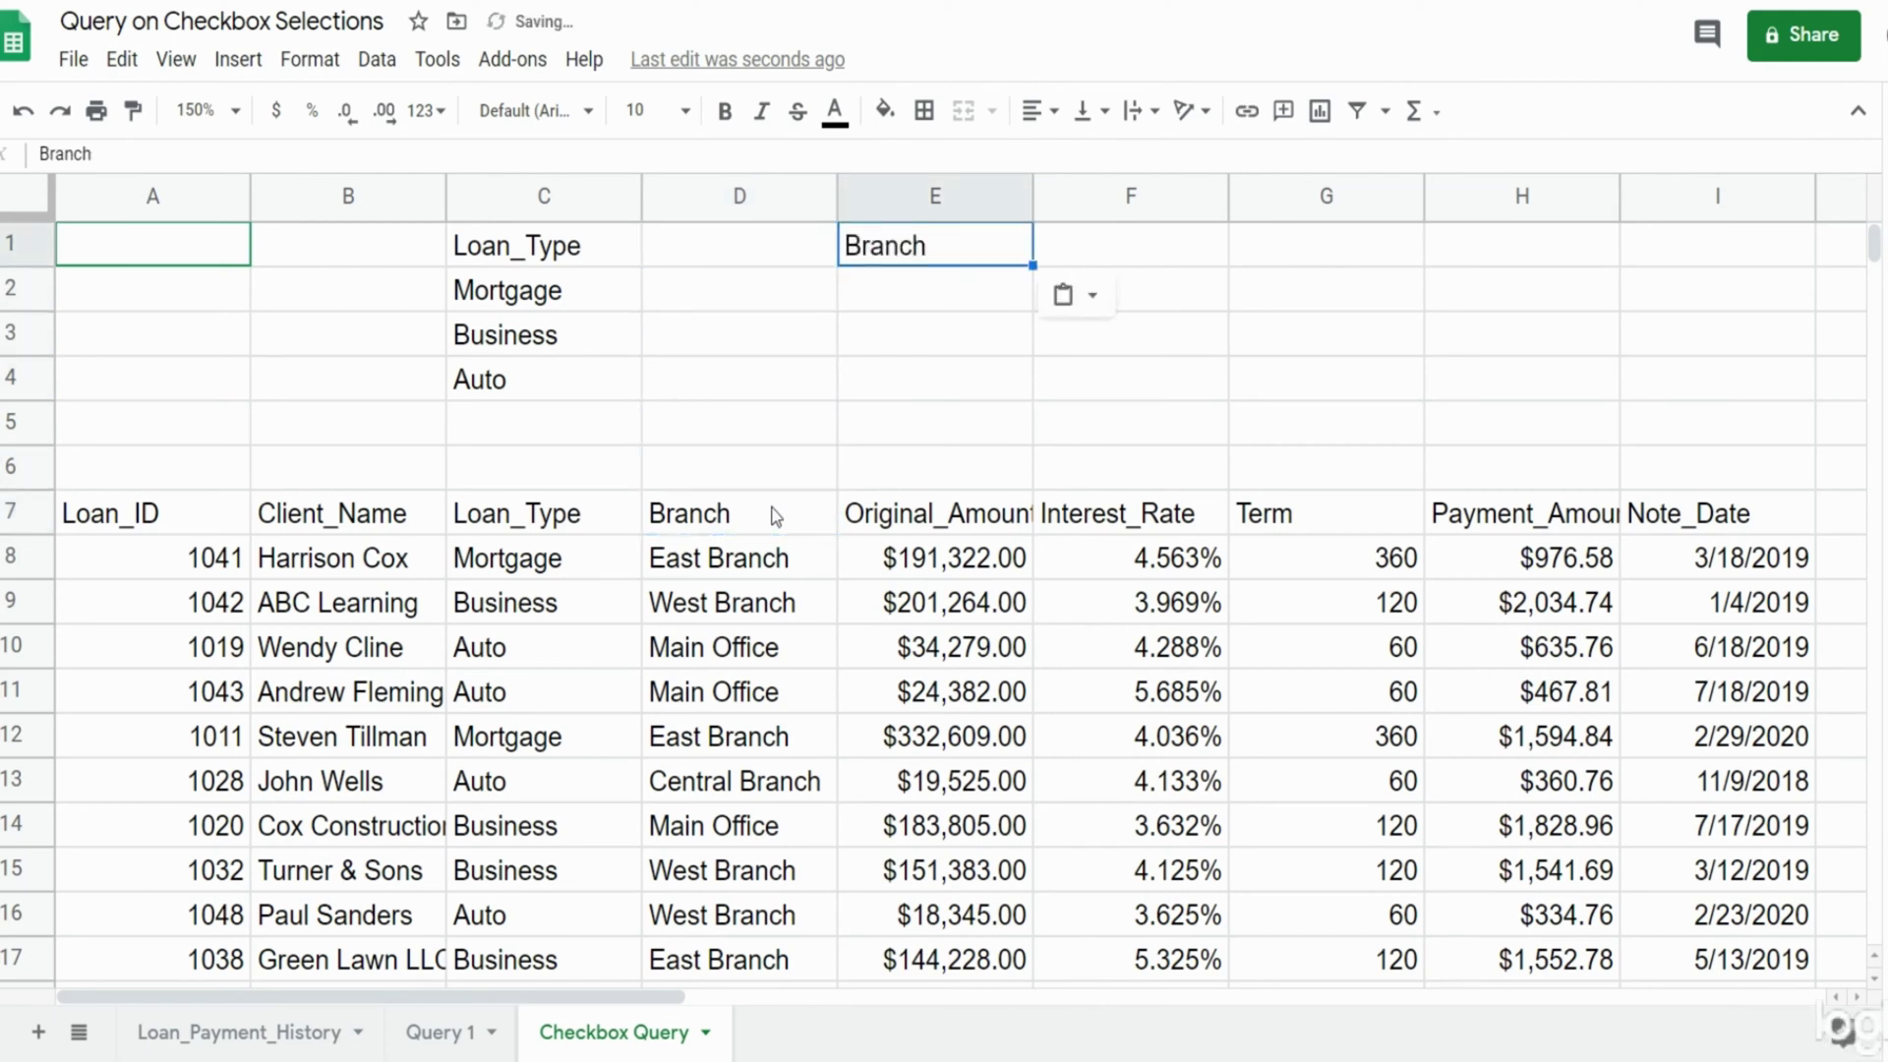
# Enter =UNIQUE(D8:D43) in E2 to list each branch once below the Branch header.
pyautogui.press('Down')
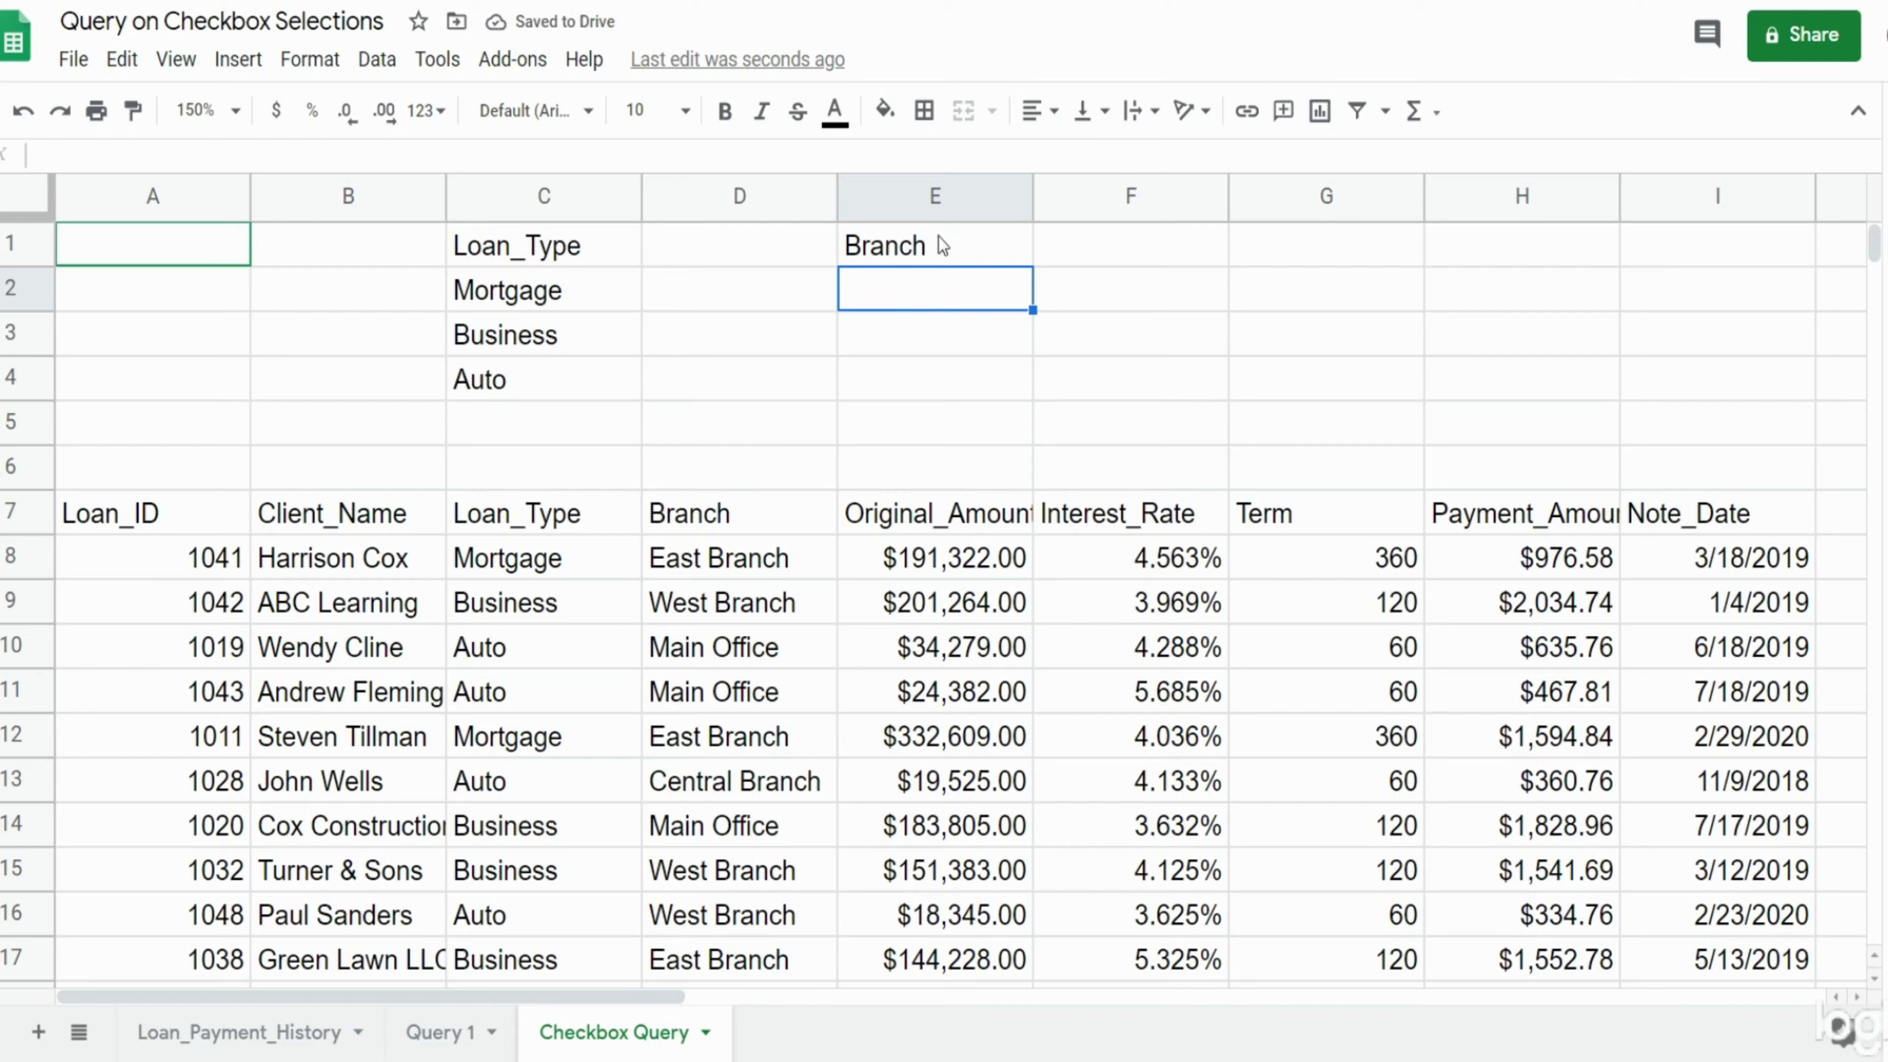
pyautogui.write('=Qu')
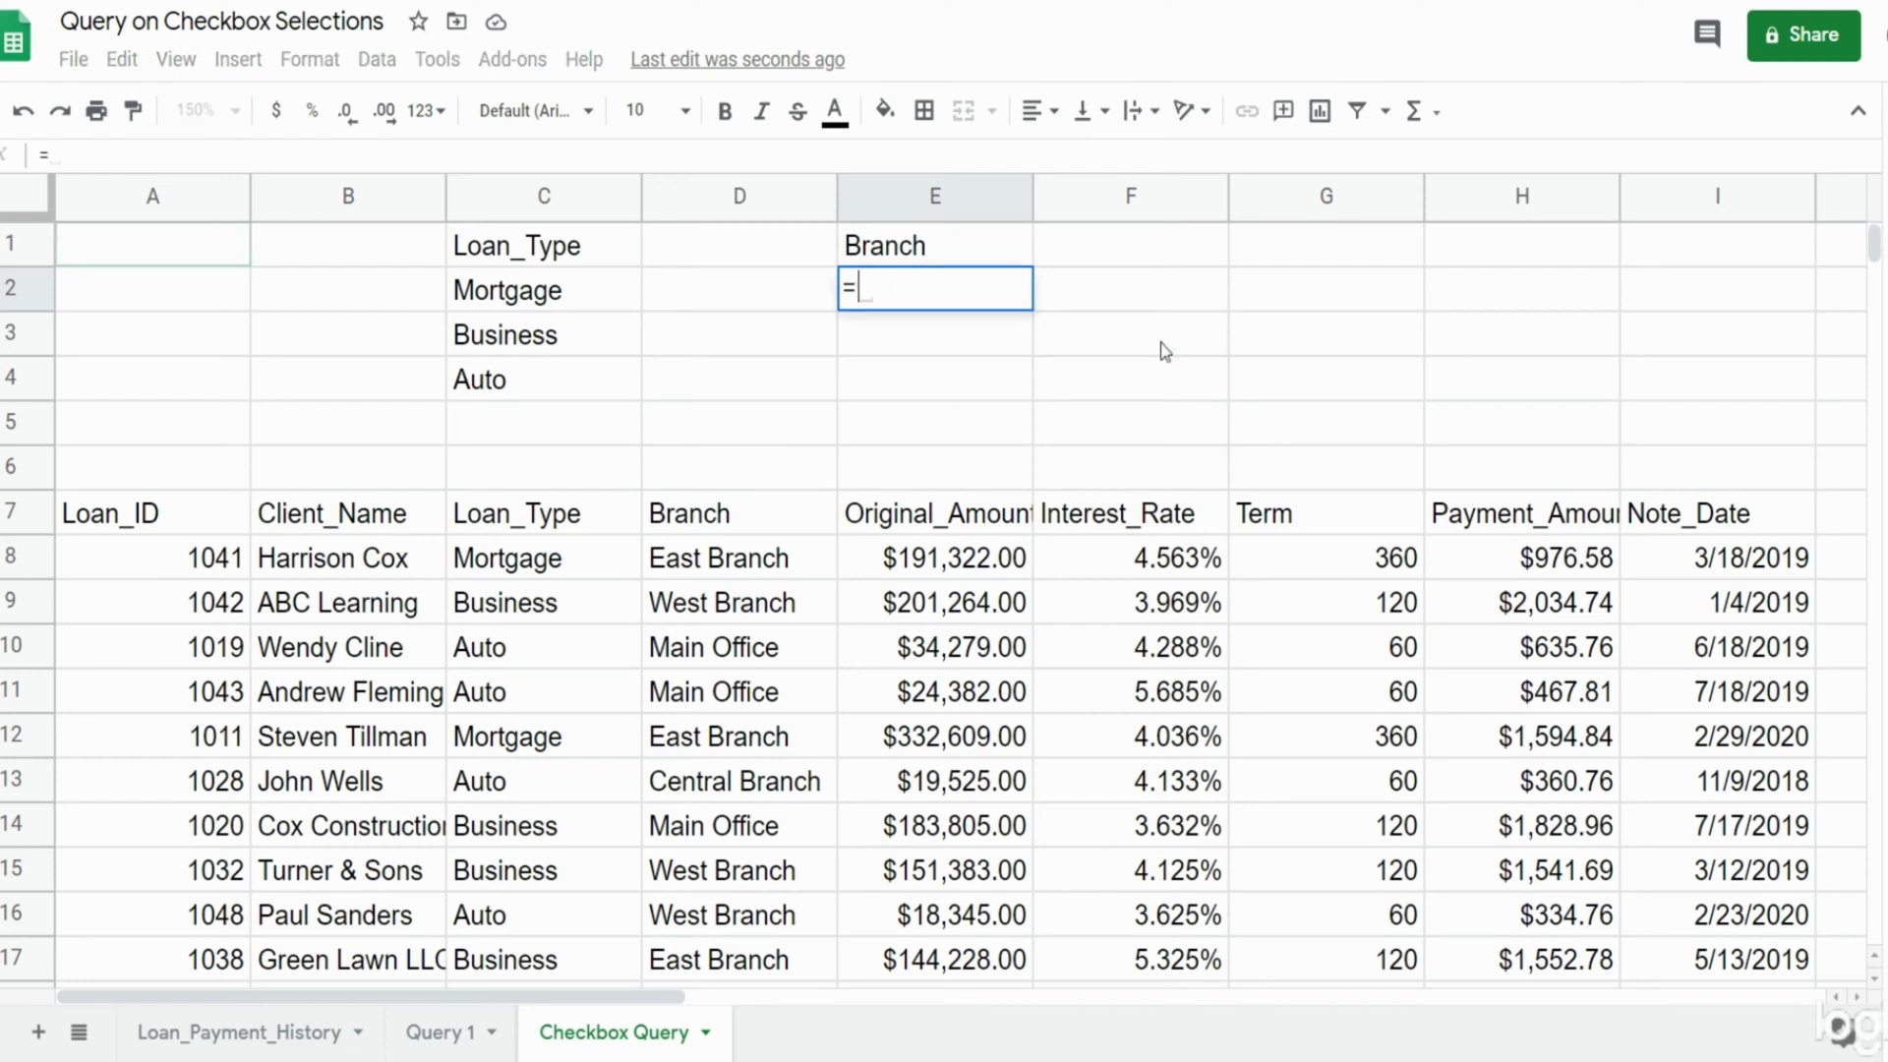
pyautogui.press('BackSpace')
pyautogui.press('BackSpace')
pyautogui.write('uni')
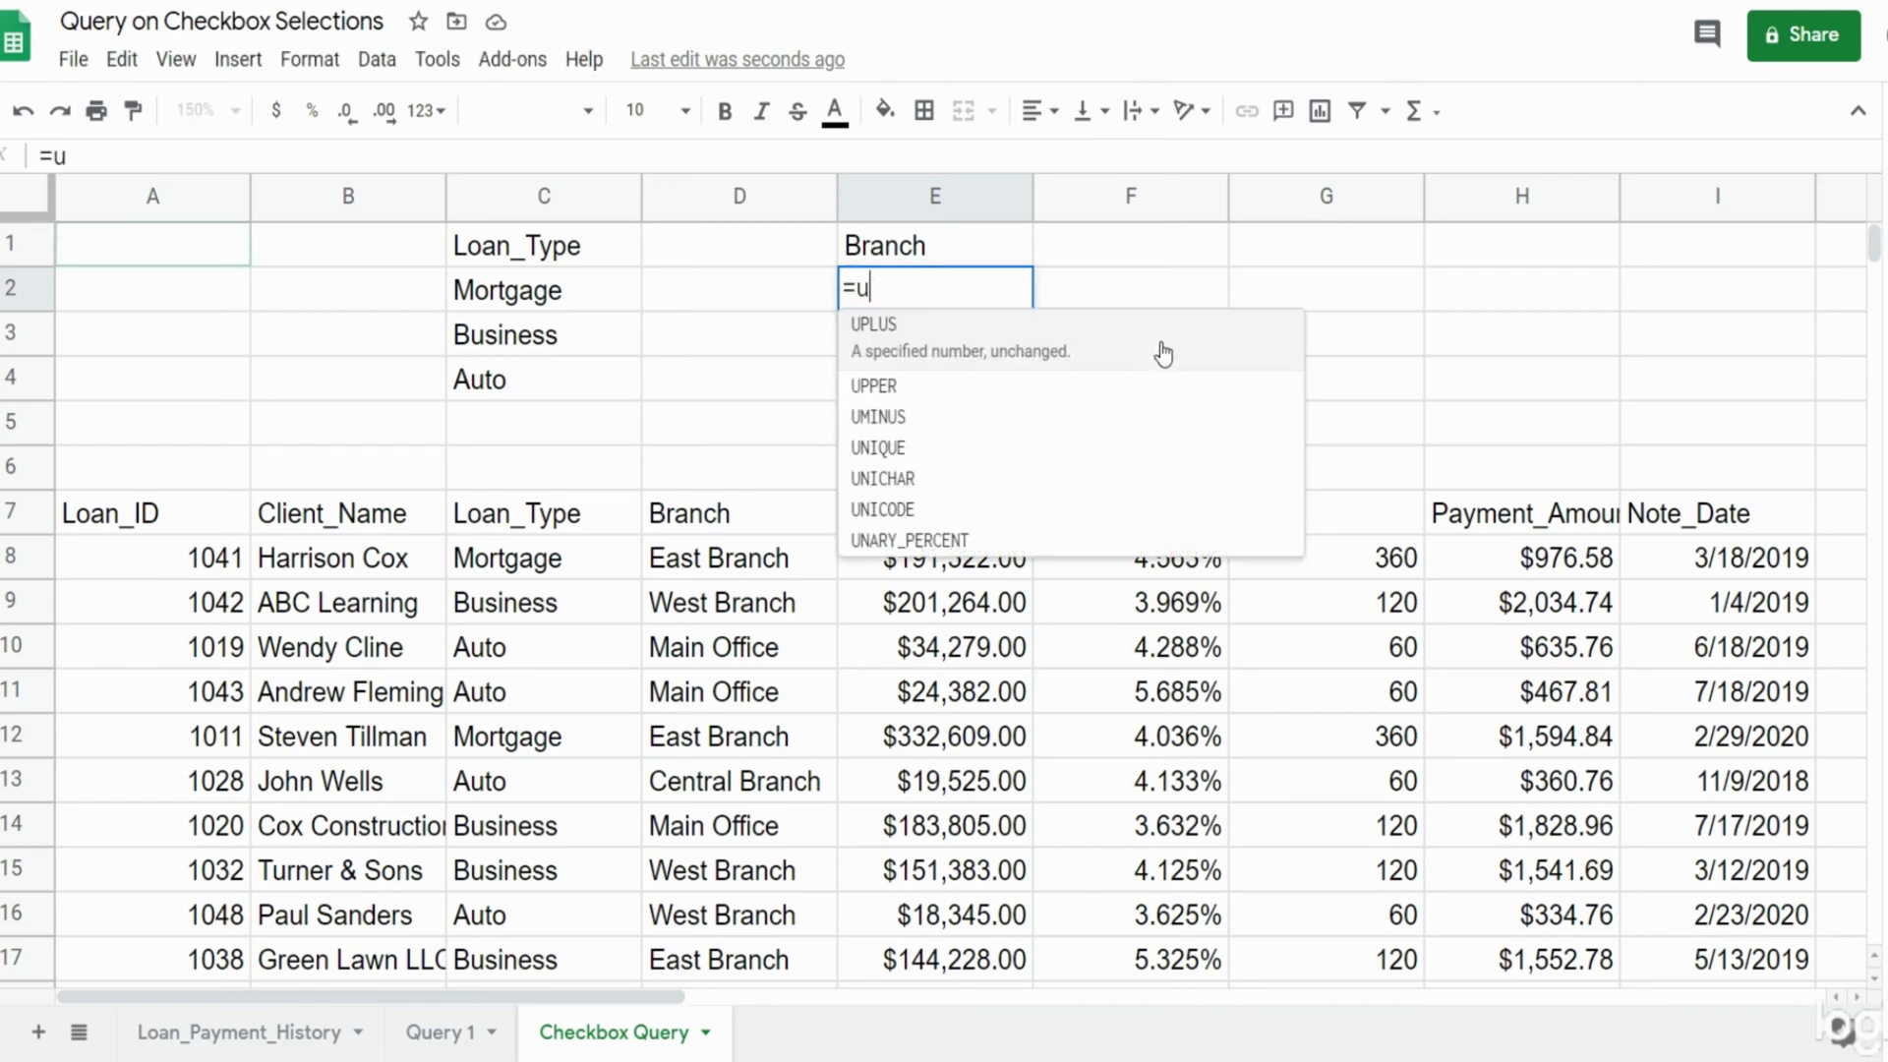
pyautogui.press('Tab')
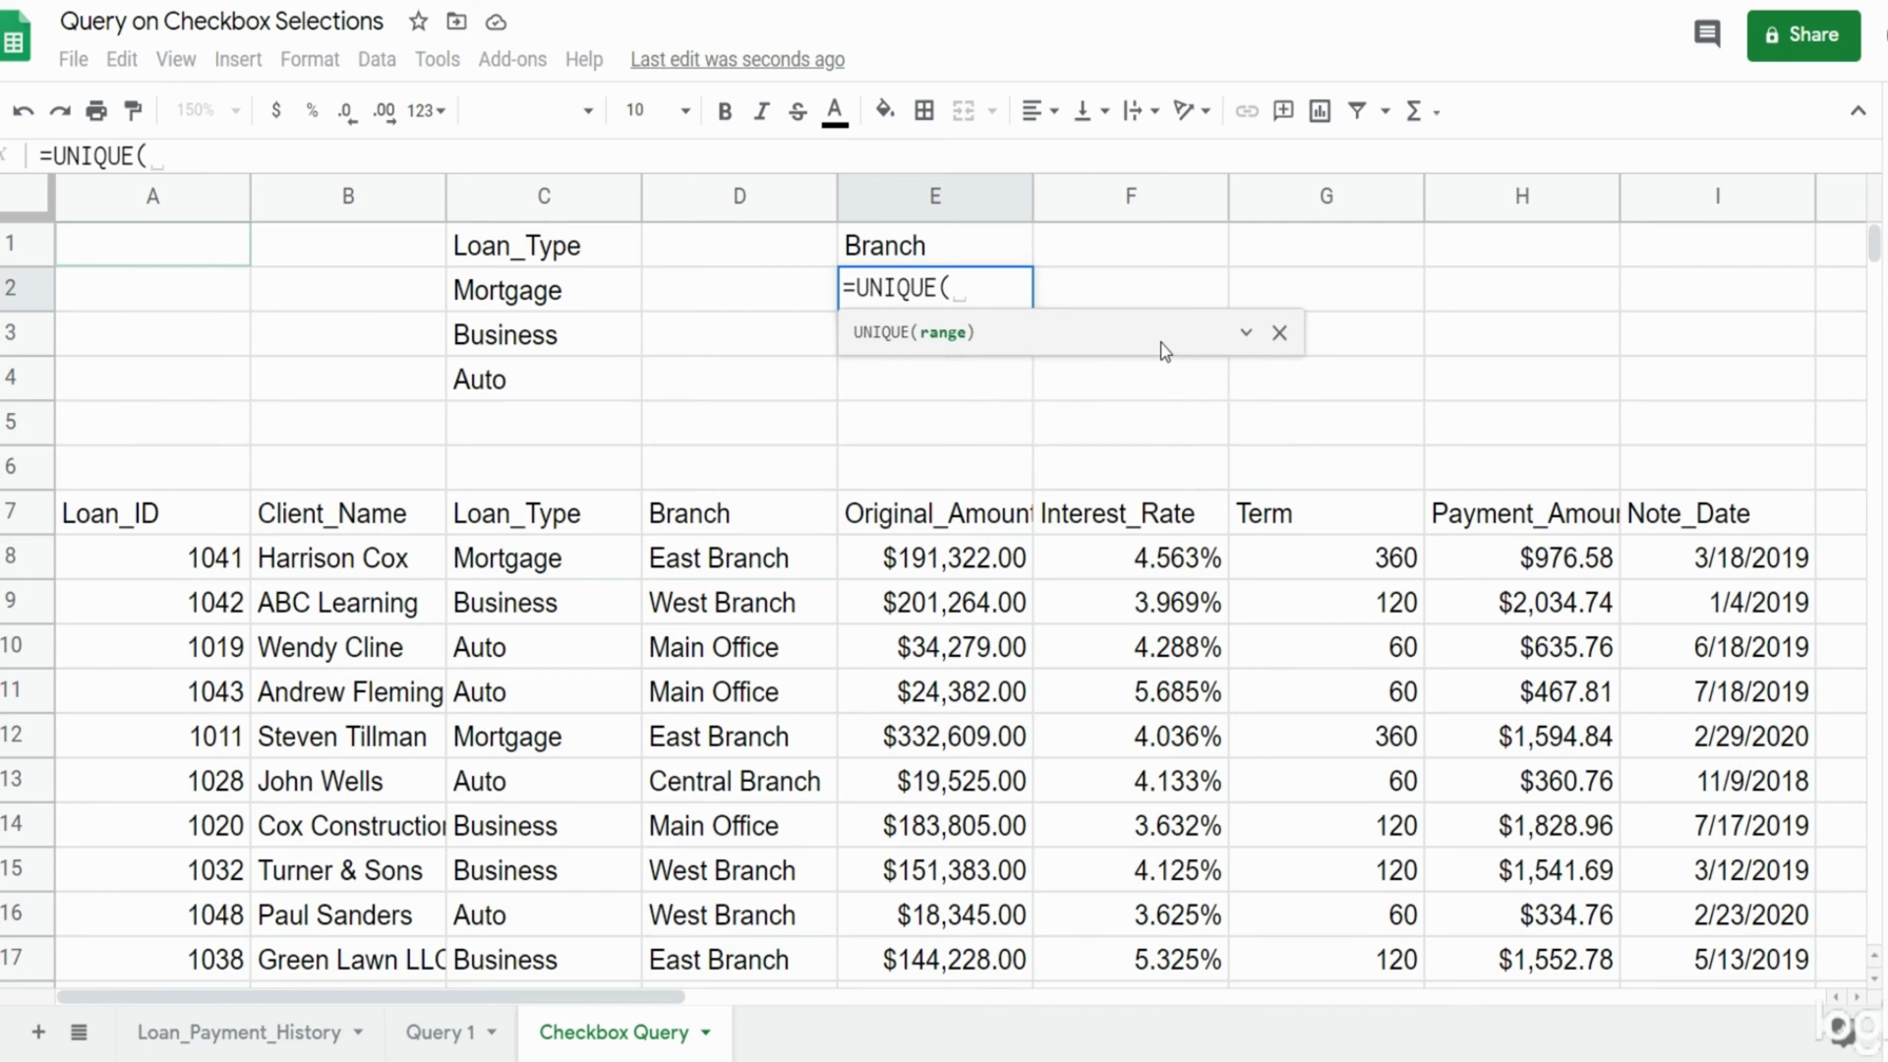
pyautogui.click(725, 559)
pyautogui.hotkey('ctrl', 'shift', 'Down')
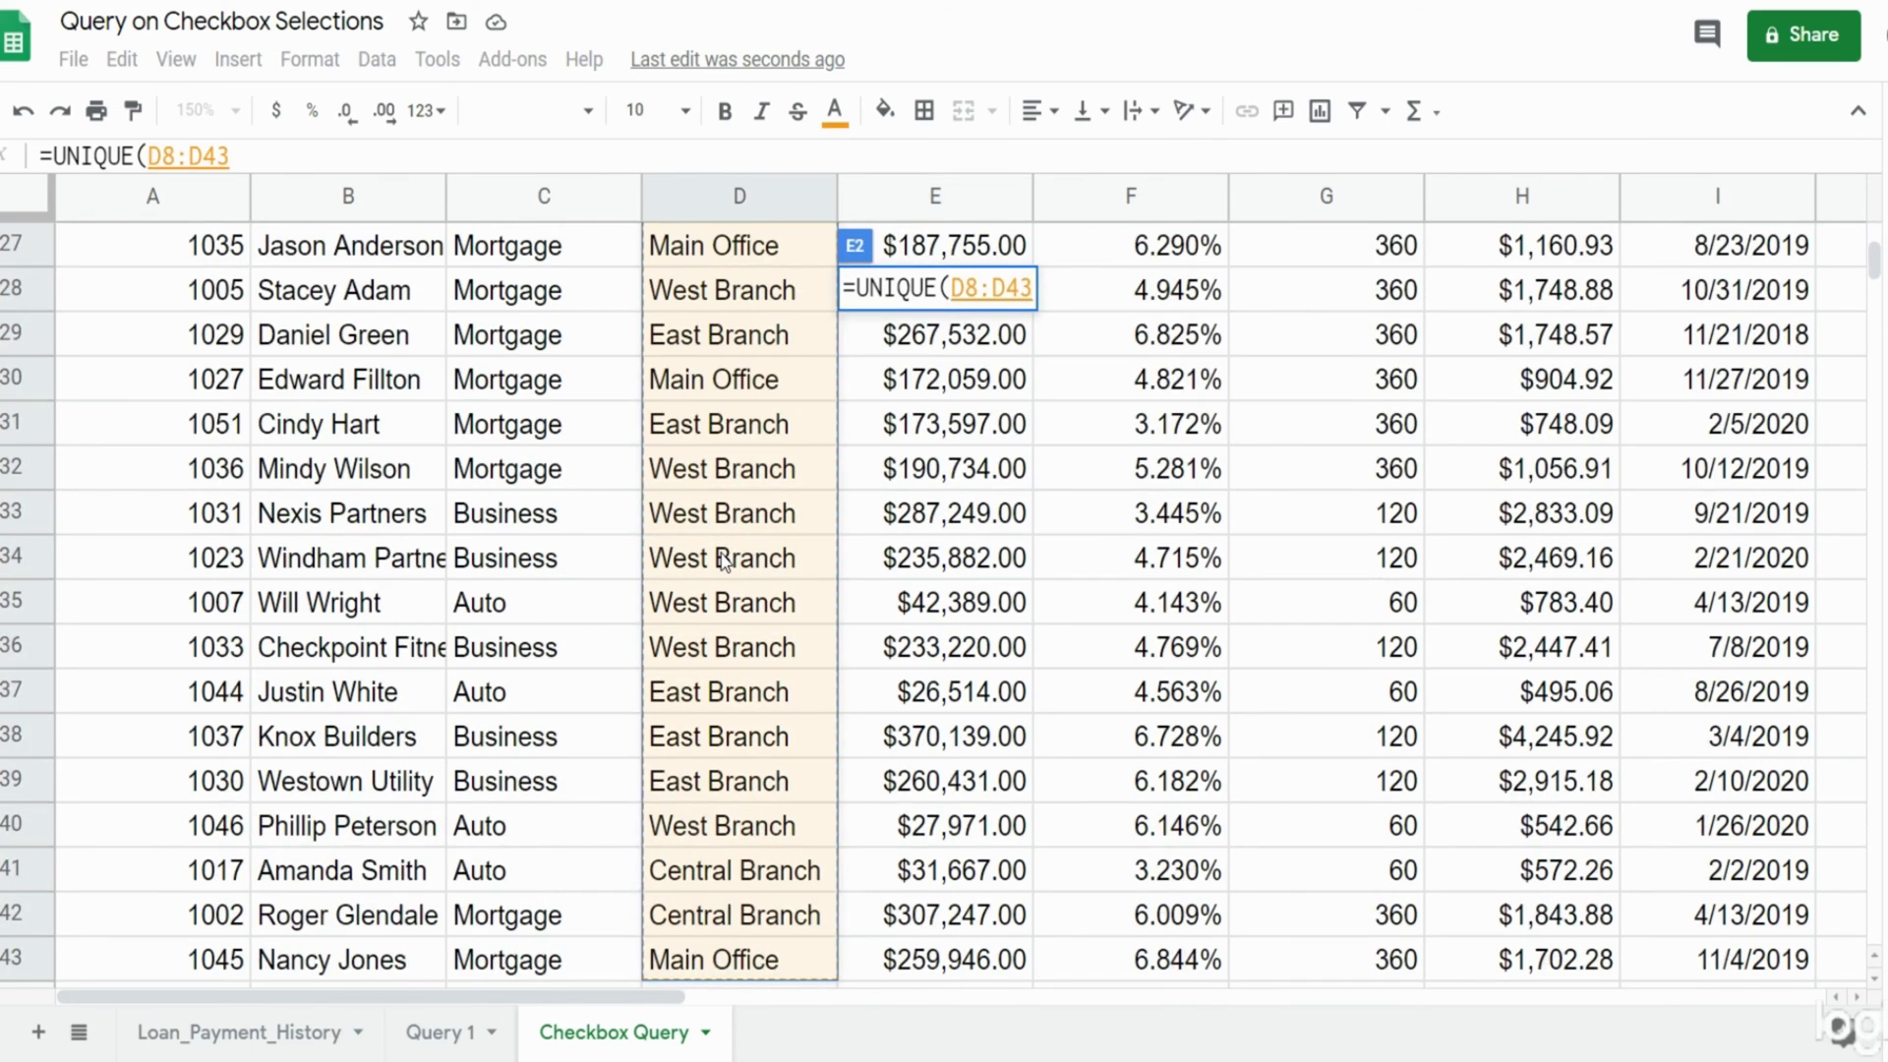
pyautogui.press('Return')
pyautogui.press('Up')
# Replace the UNIQUE formula results in E2:E5 with static values by copying and pasting values only over them.
pyautogui.click(984, 393)
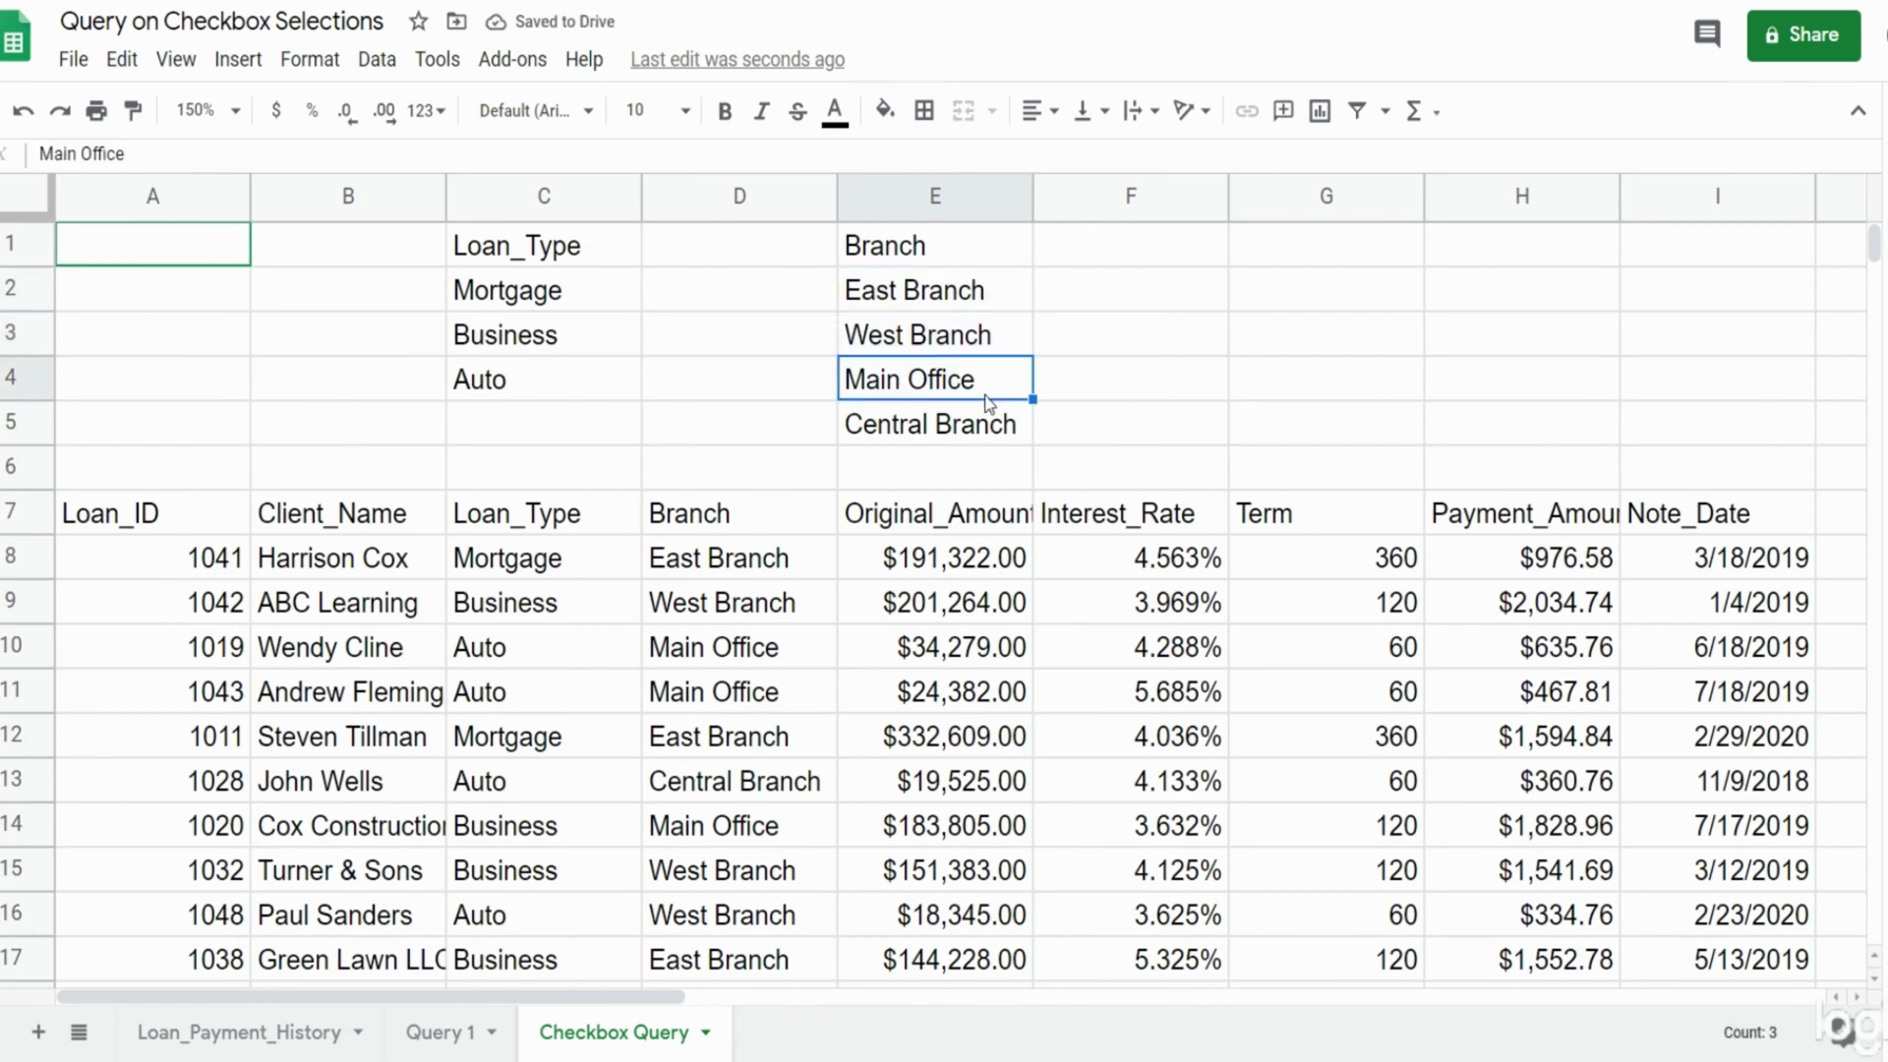
pyautogui.moveTo(975, 303); pyautogui.dragTo(981, 428)
pyautogui.rightClick(981, 428)
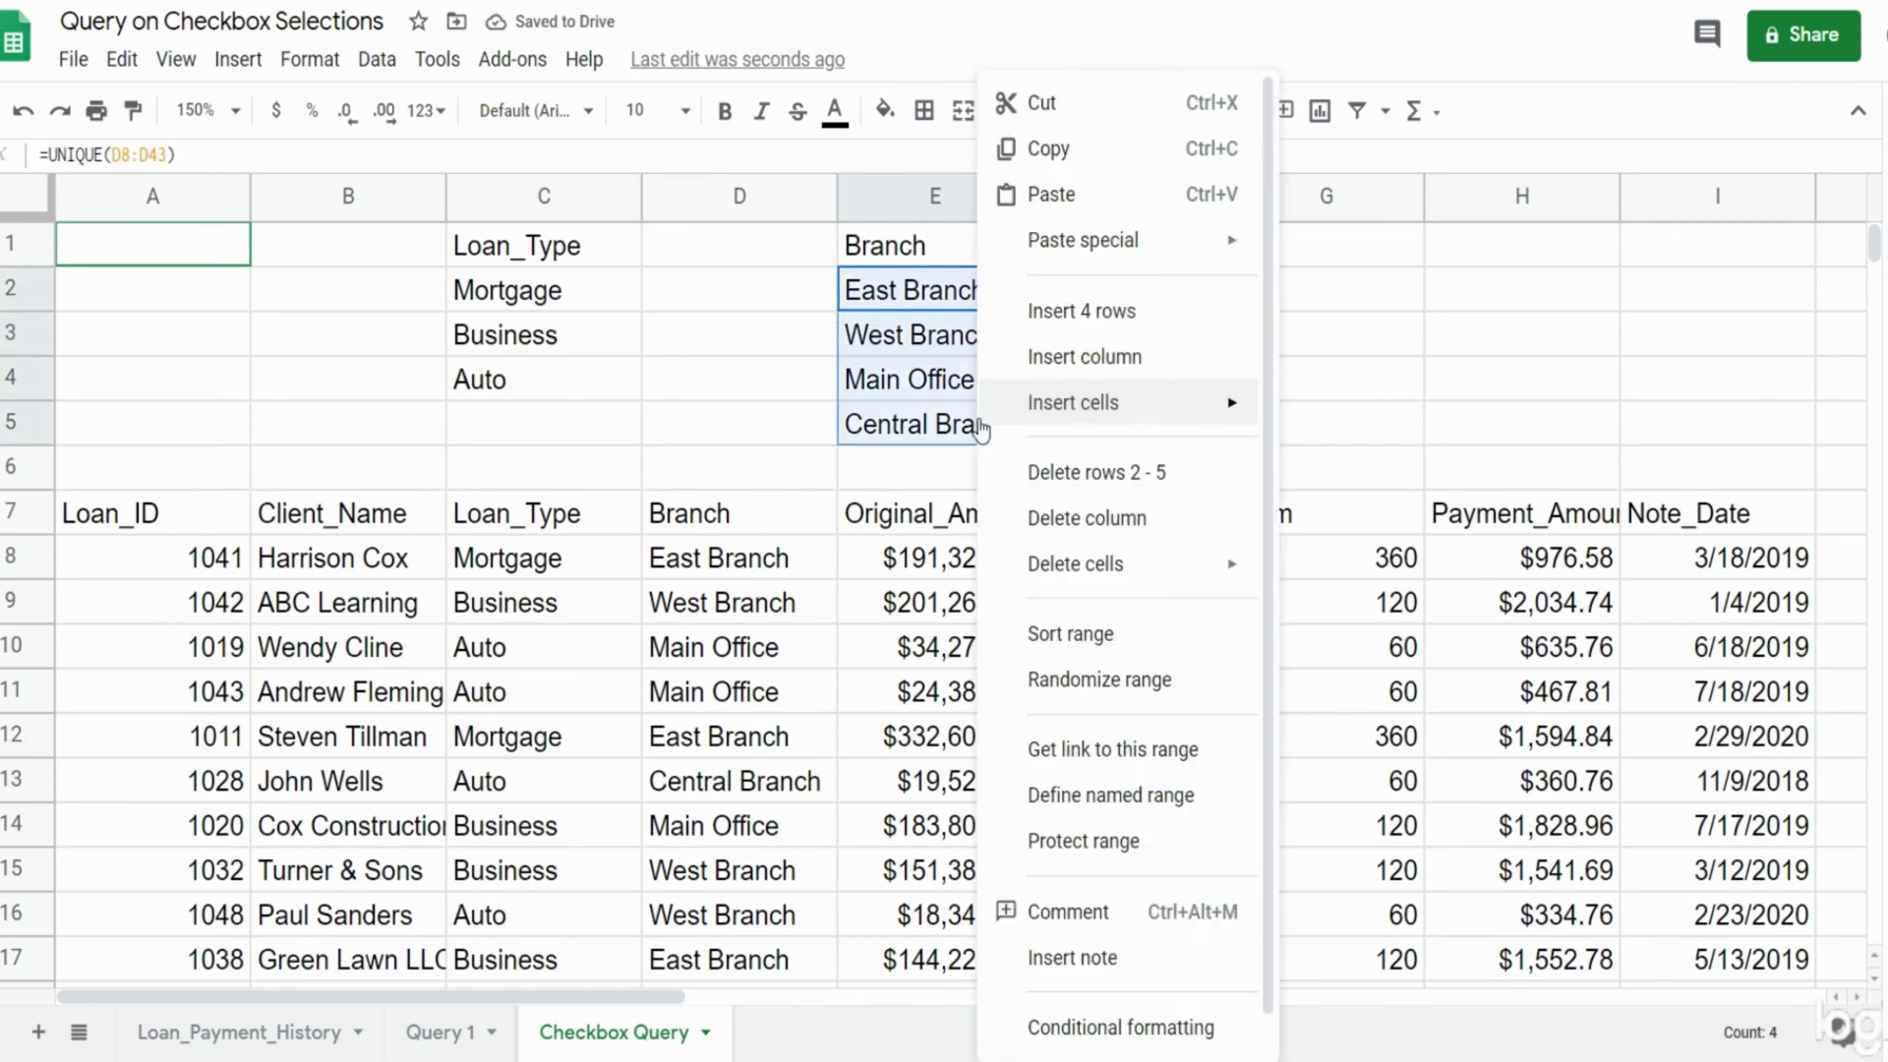
pyautogui.click(1071, 155)
pyautogui.rightClick(978, 359)
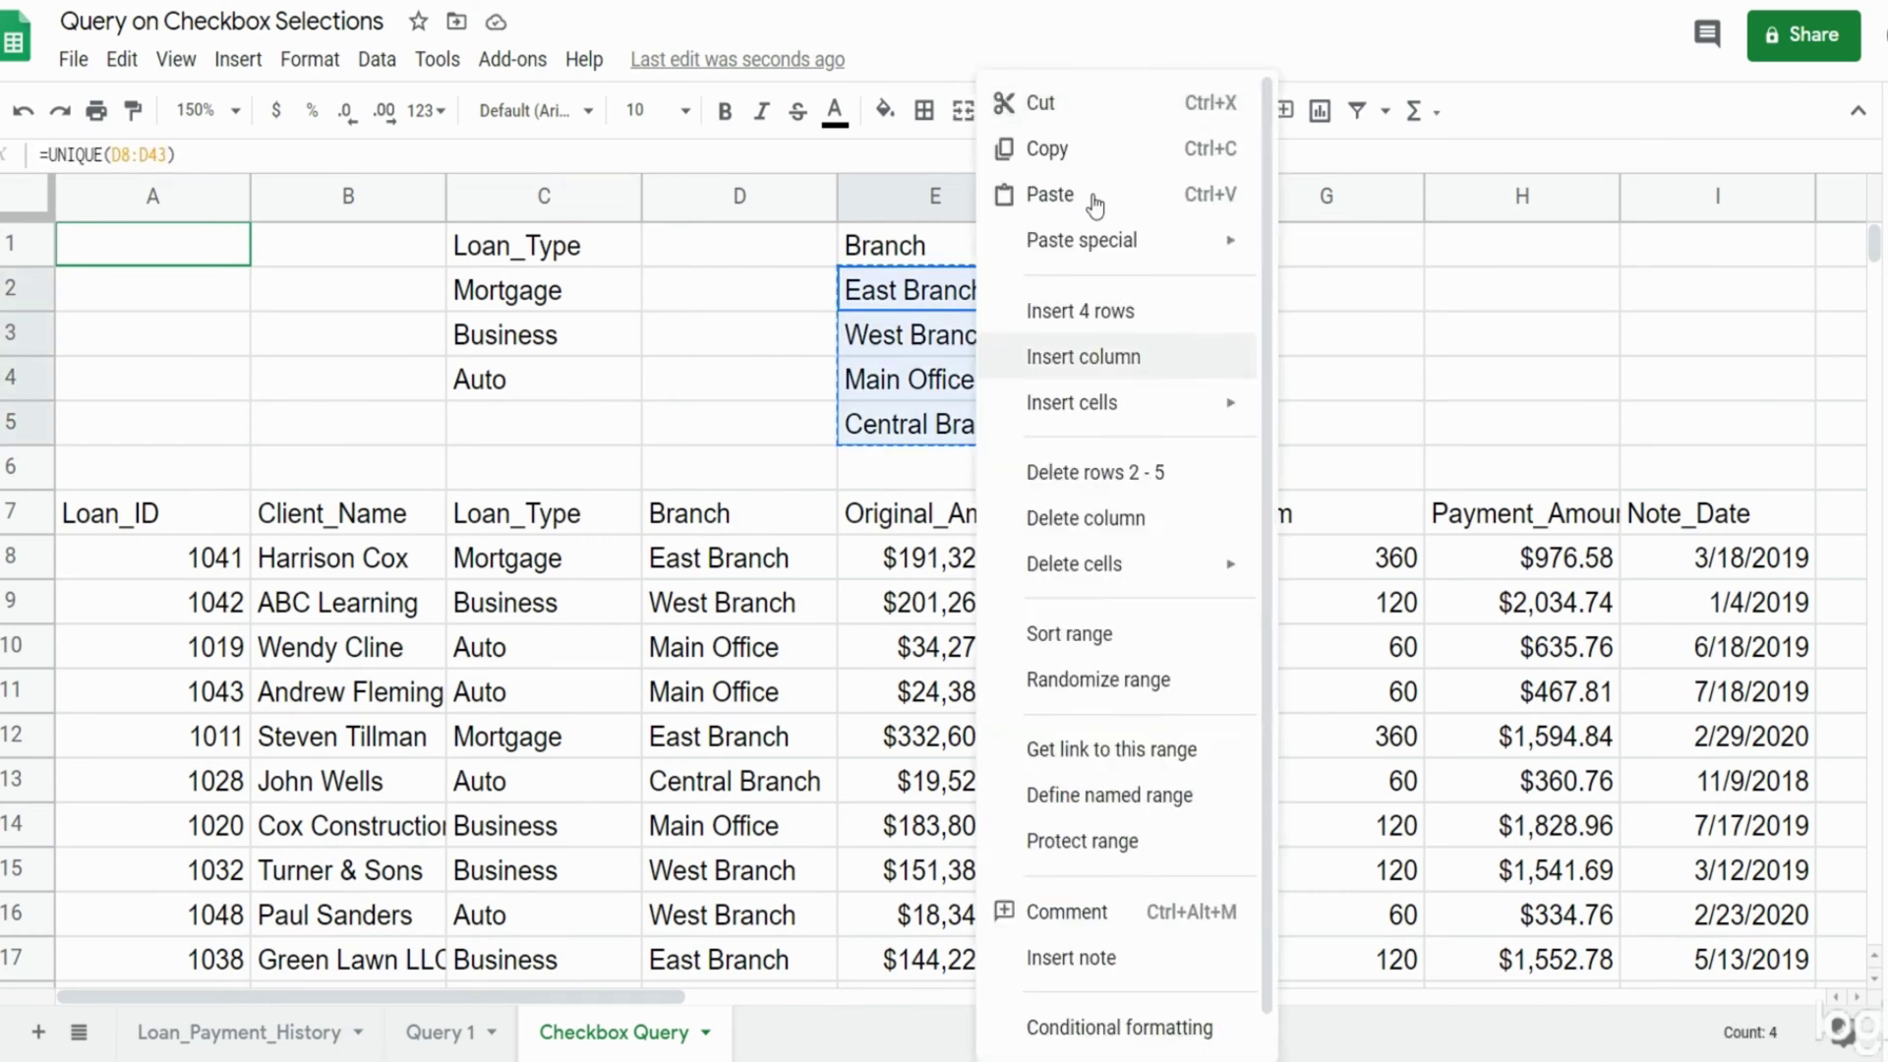
pyautogui.moveTo(1117, 240)
pyautogui.click(1362, 249)
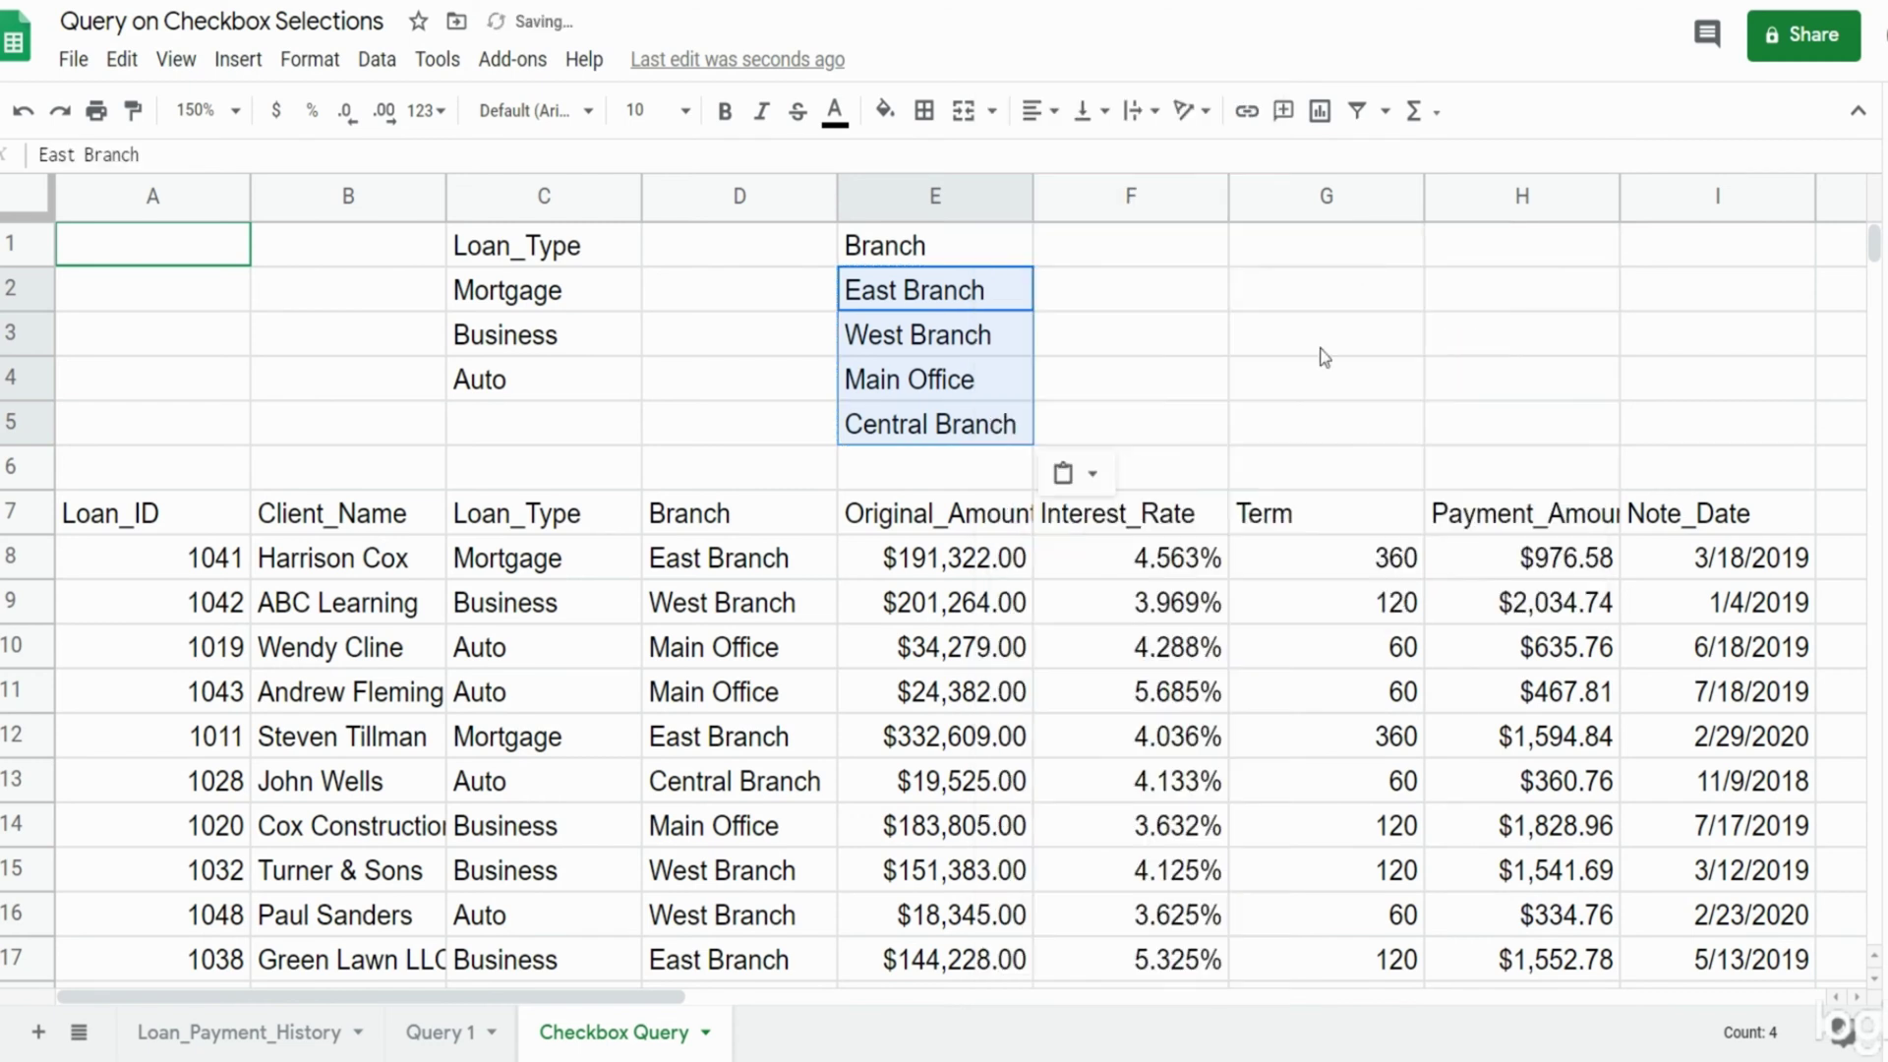
# Add checkboxes to D2:D4 beside the loan types using data validation with the Checkbox criteria.
pyautogui.click(1262, 396)
pyautogui.click(1016, 344)
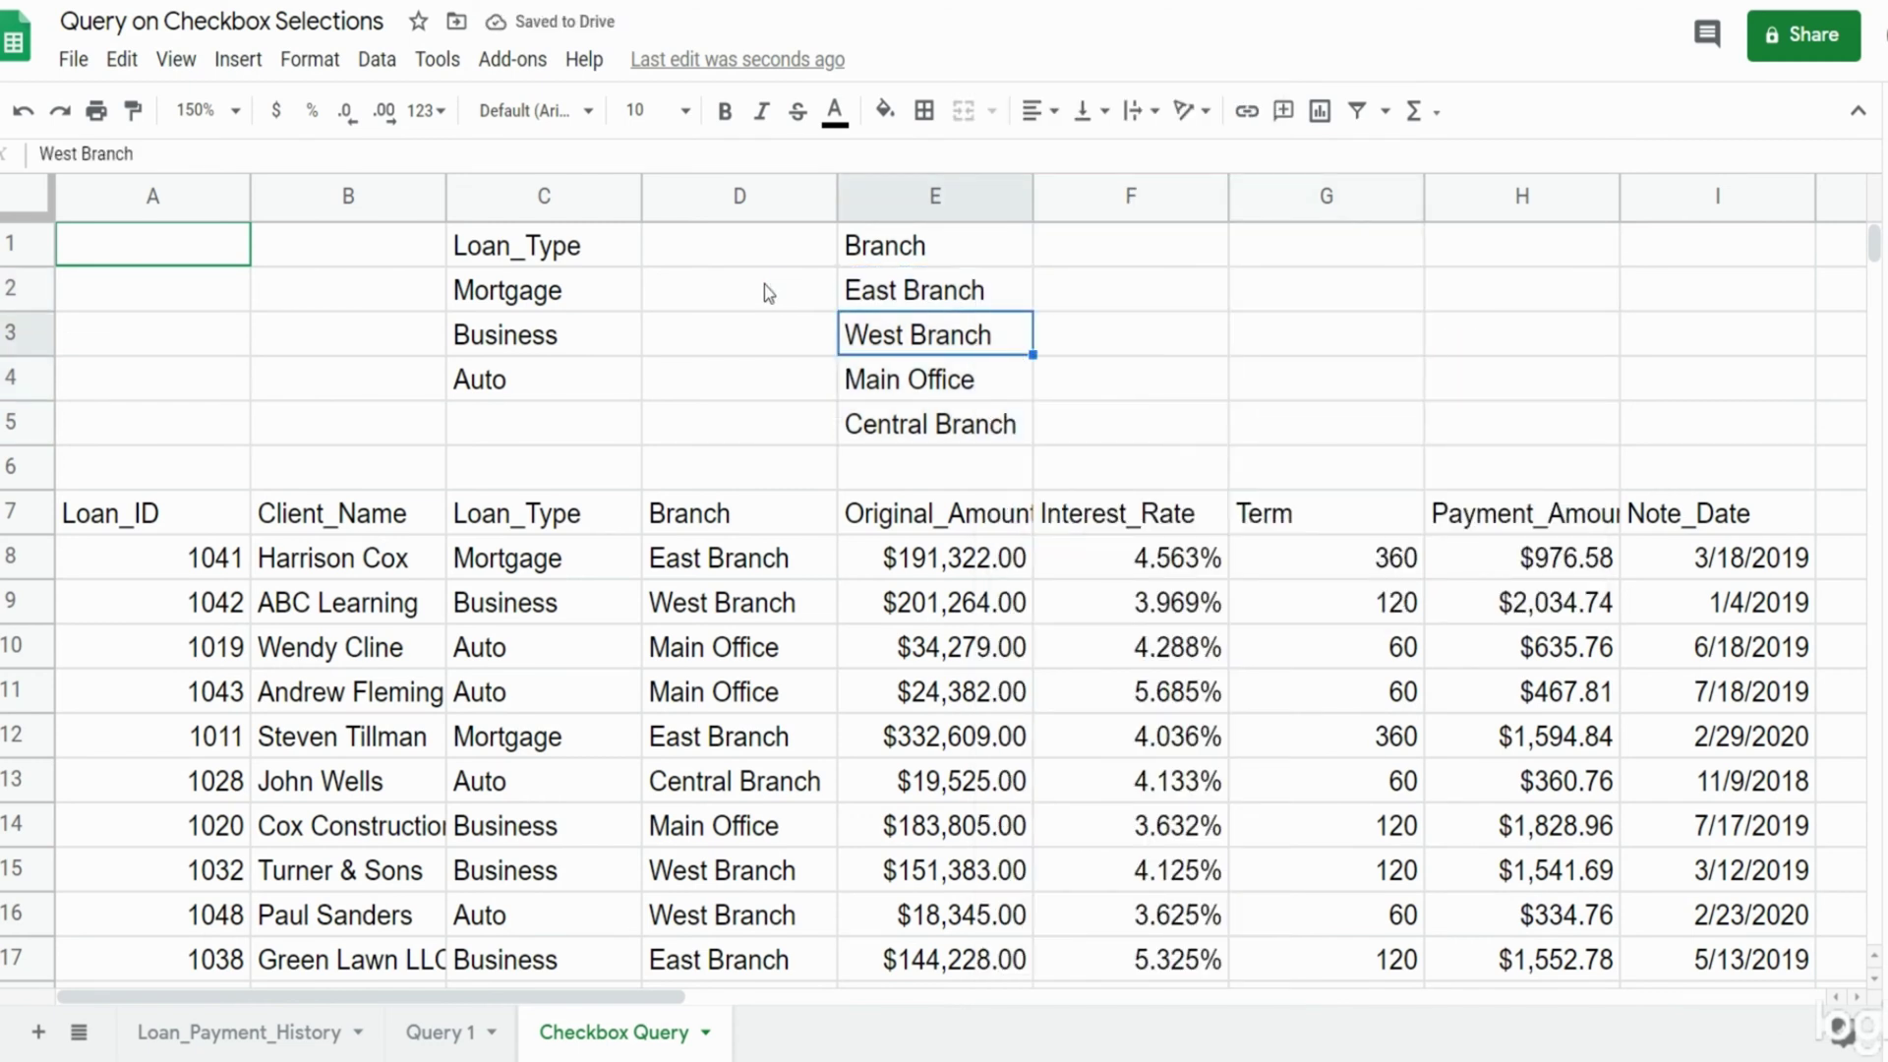
pyautogui.moveTo(766, 286); pyautogui.dragTo(753, 381)
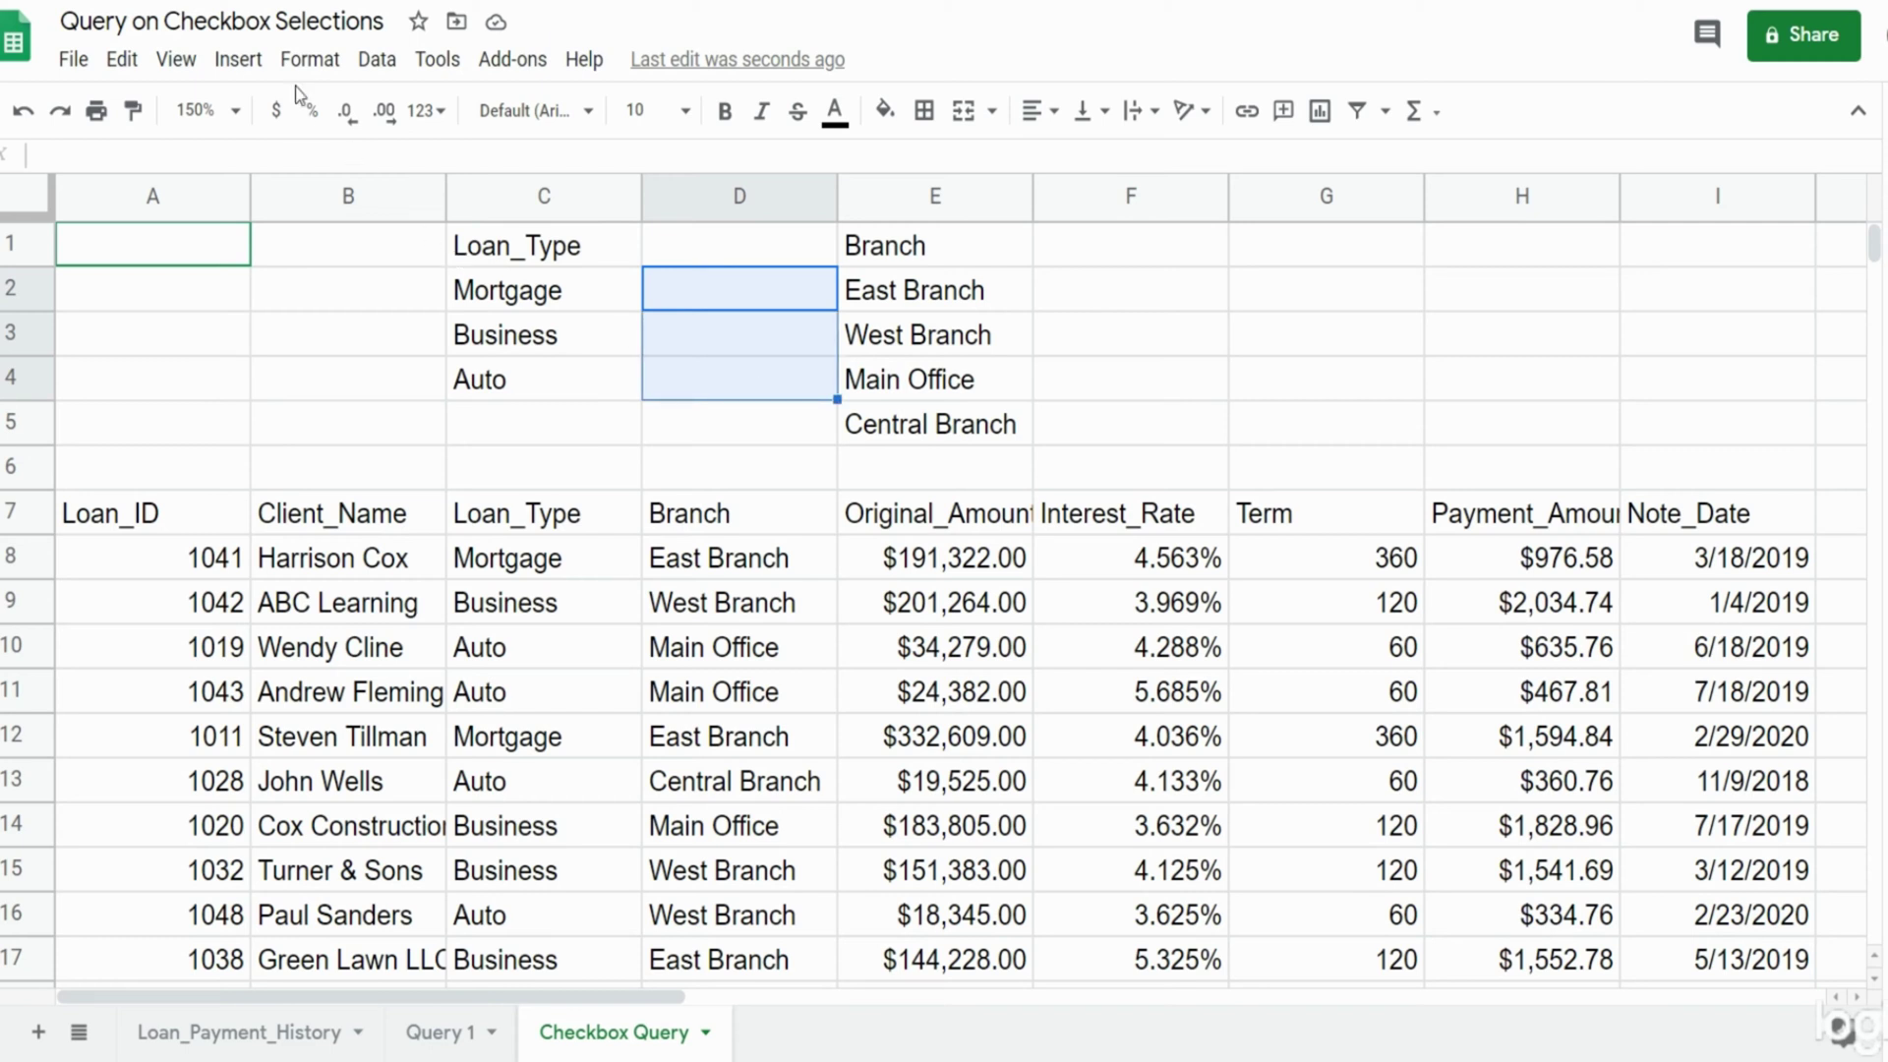
pyautogui.click(377, 71)
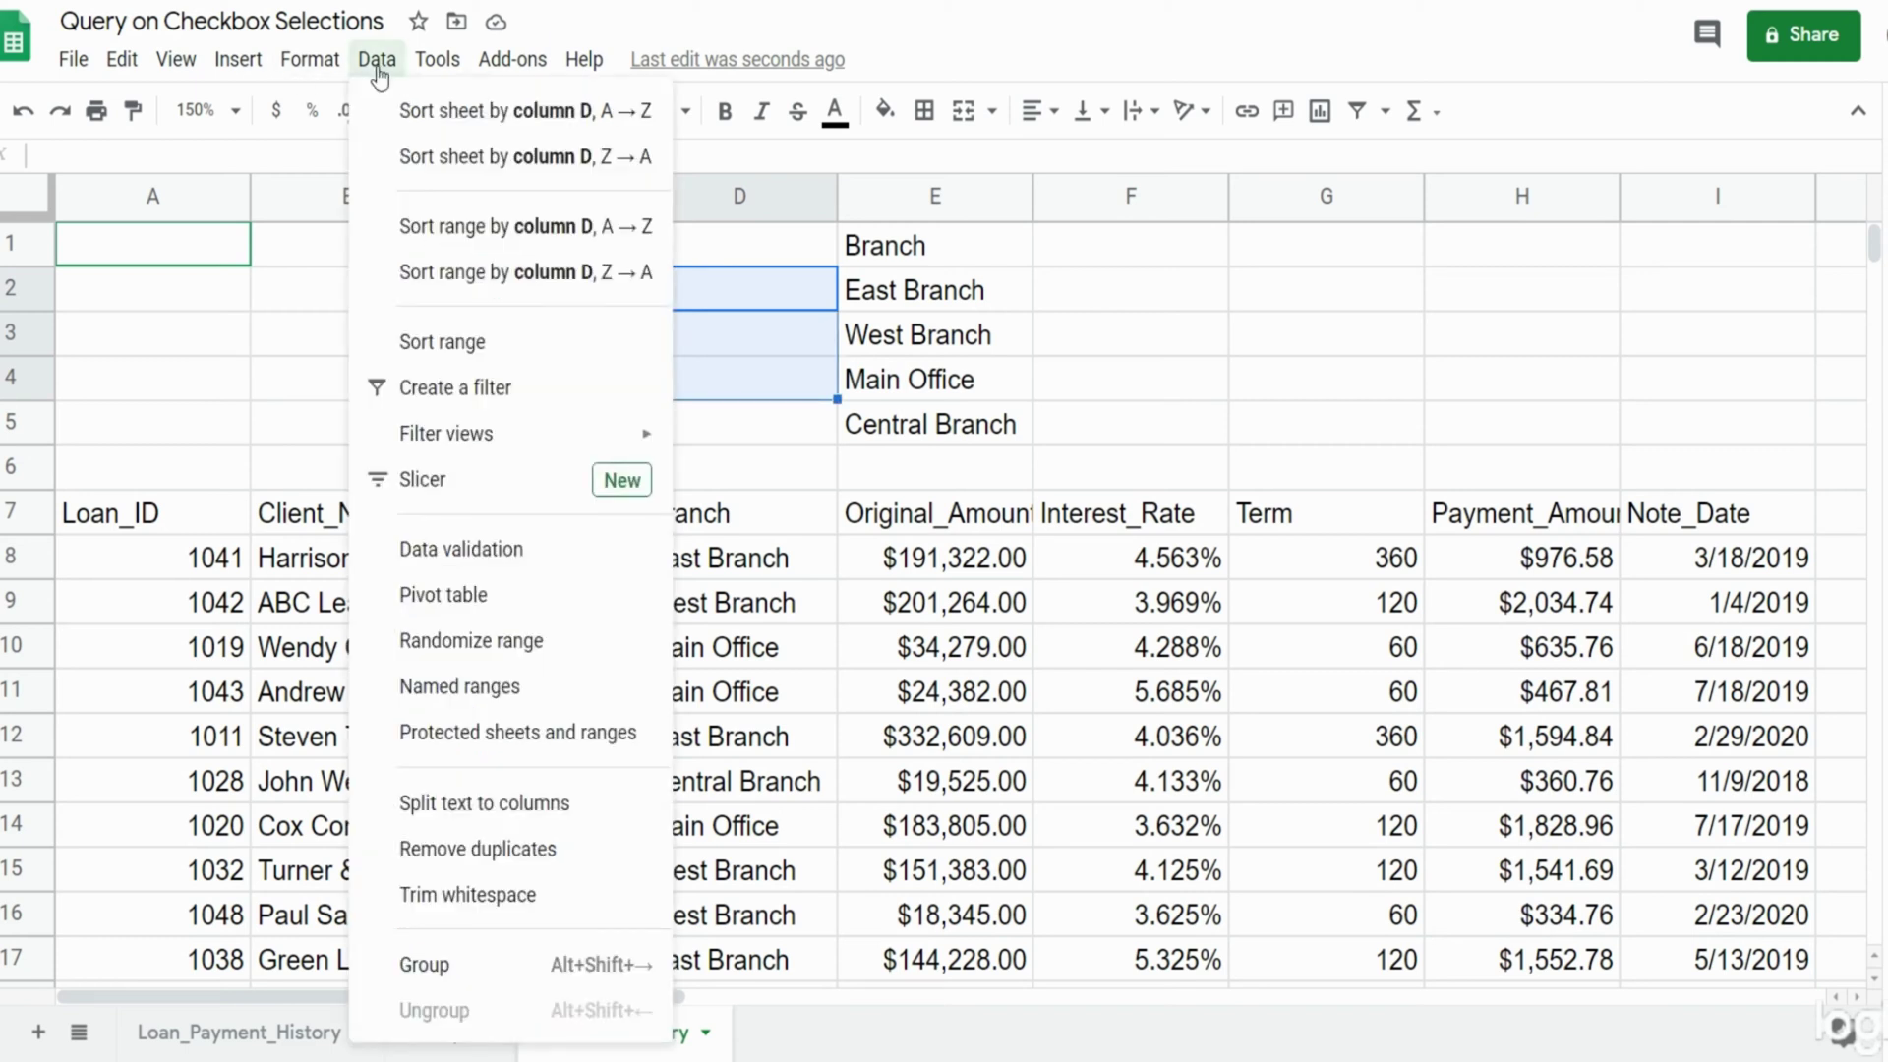
pyautogui.click(497, 550)
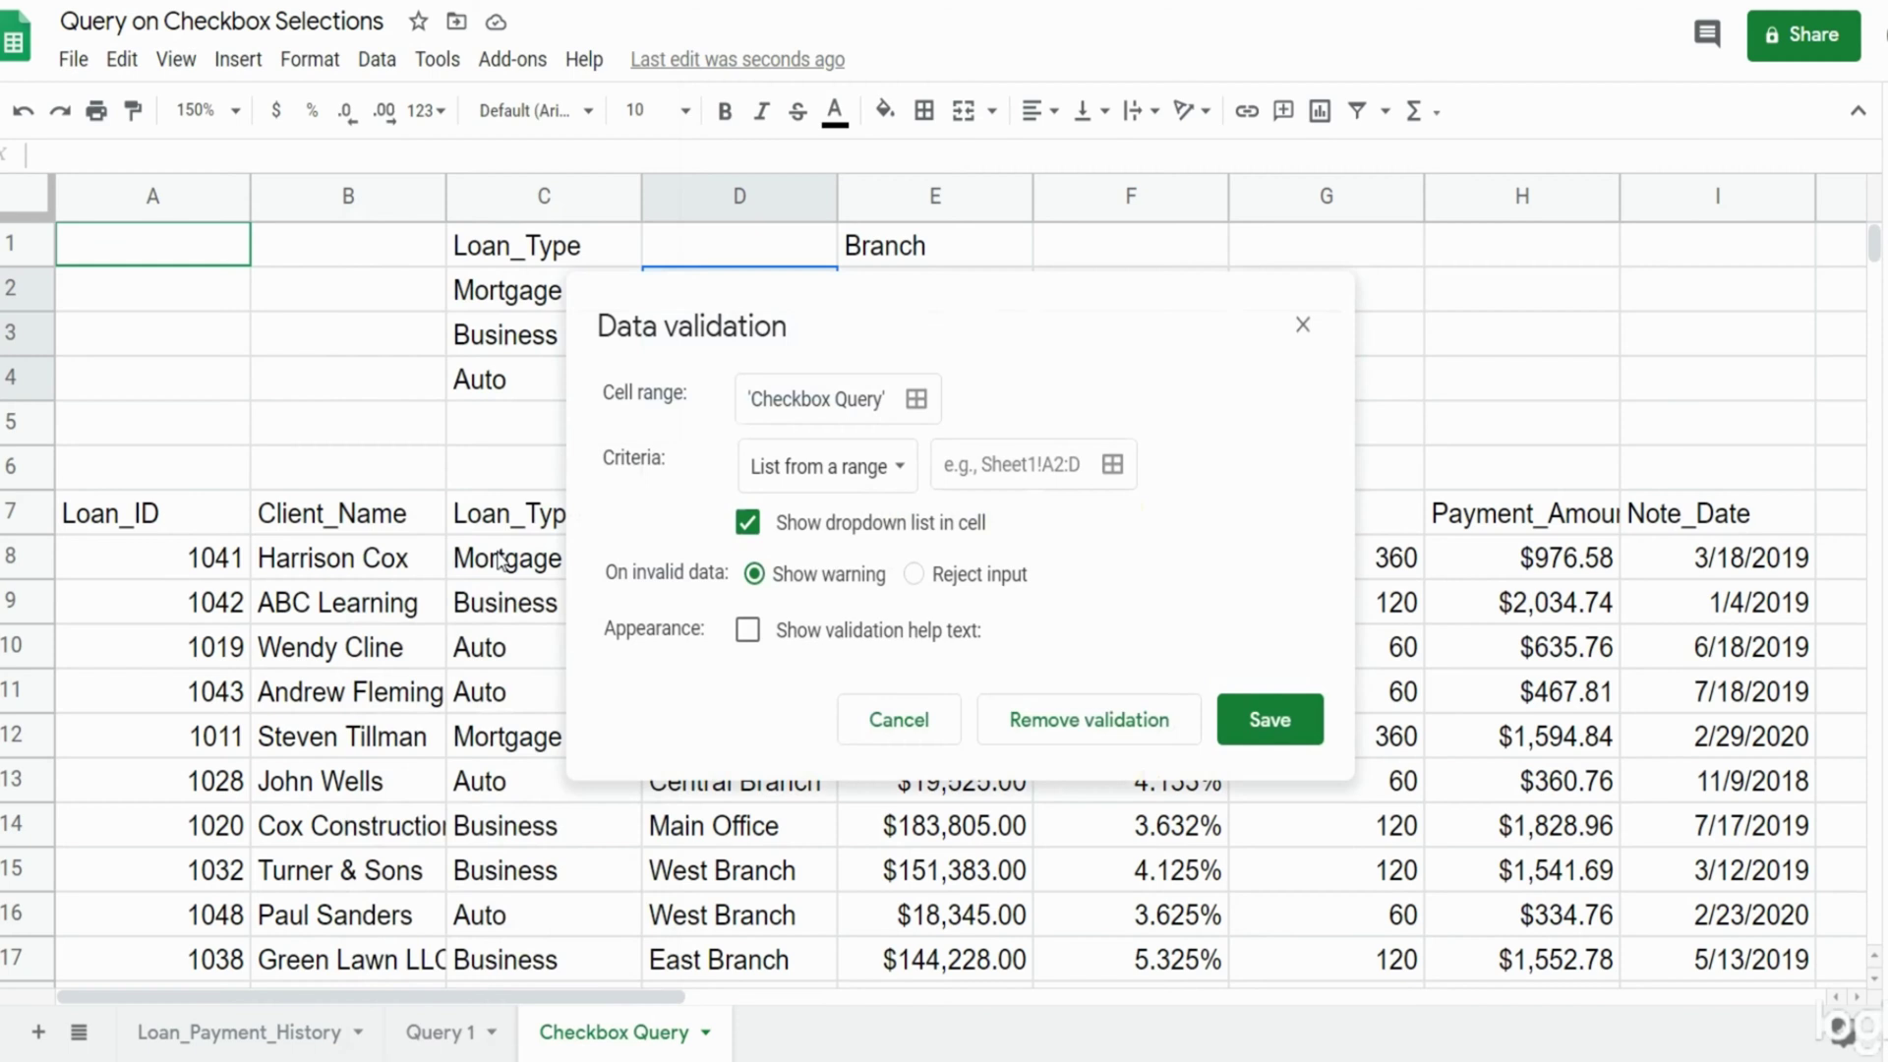
pyautogui.click(897, 472)
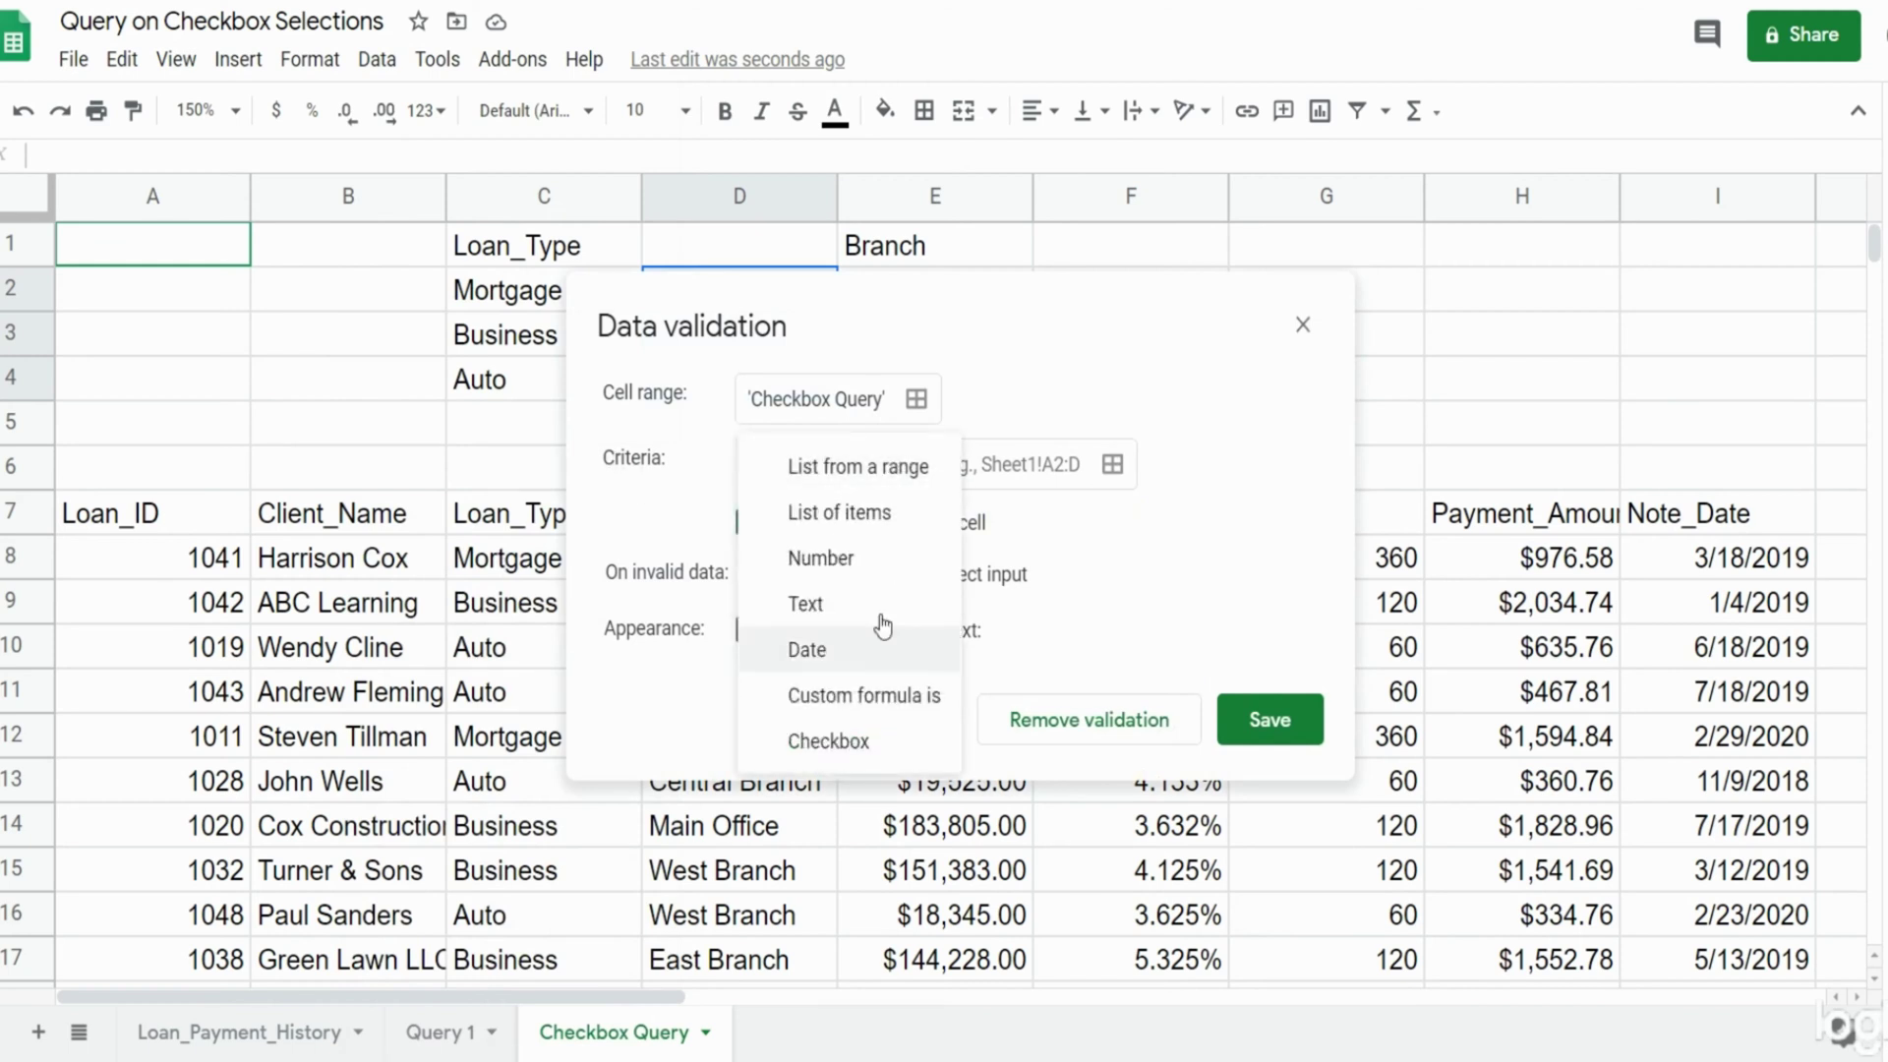
pyautogui.click(828, 742)
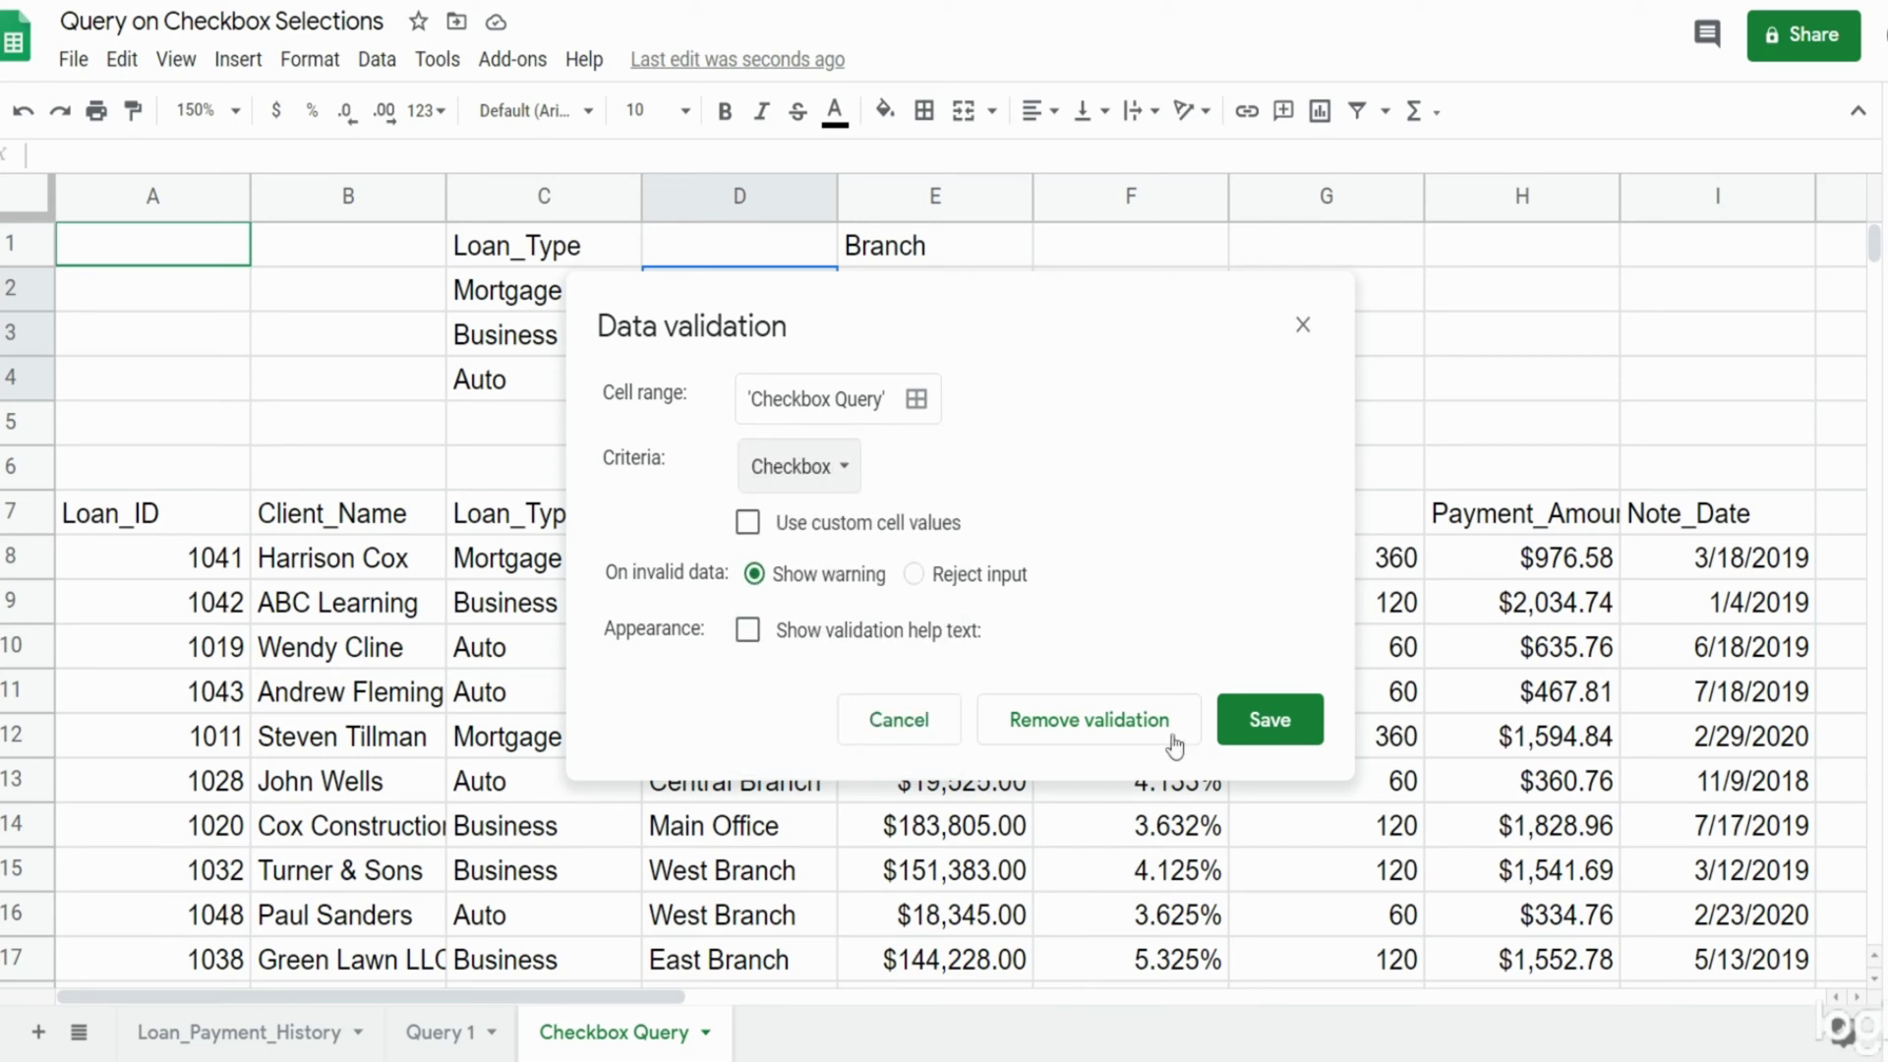
pyautogui.click(1263, 720)
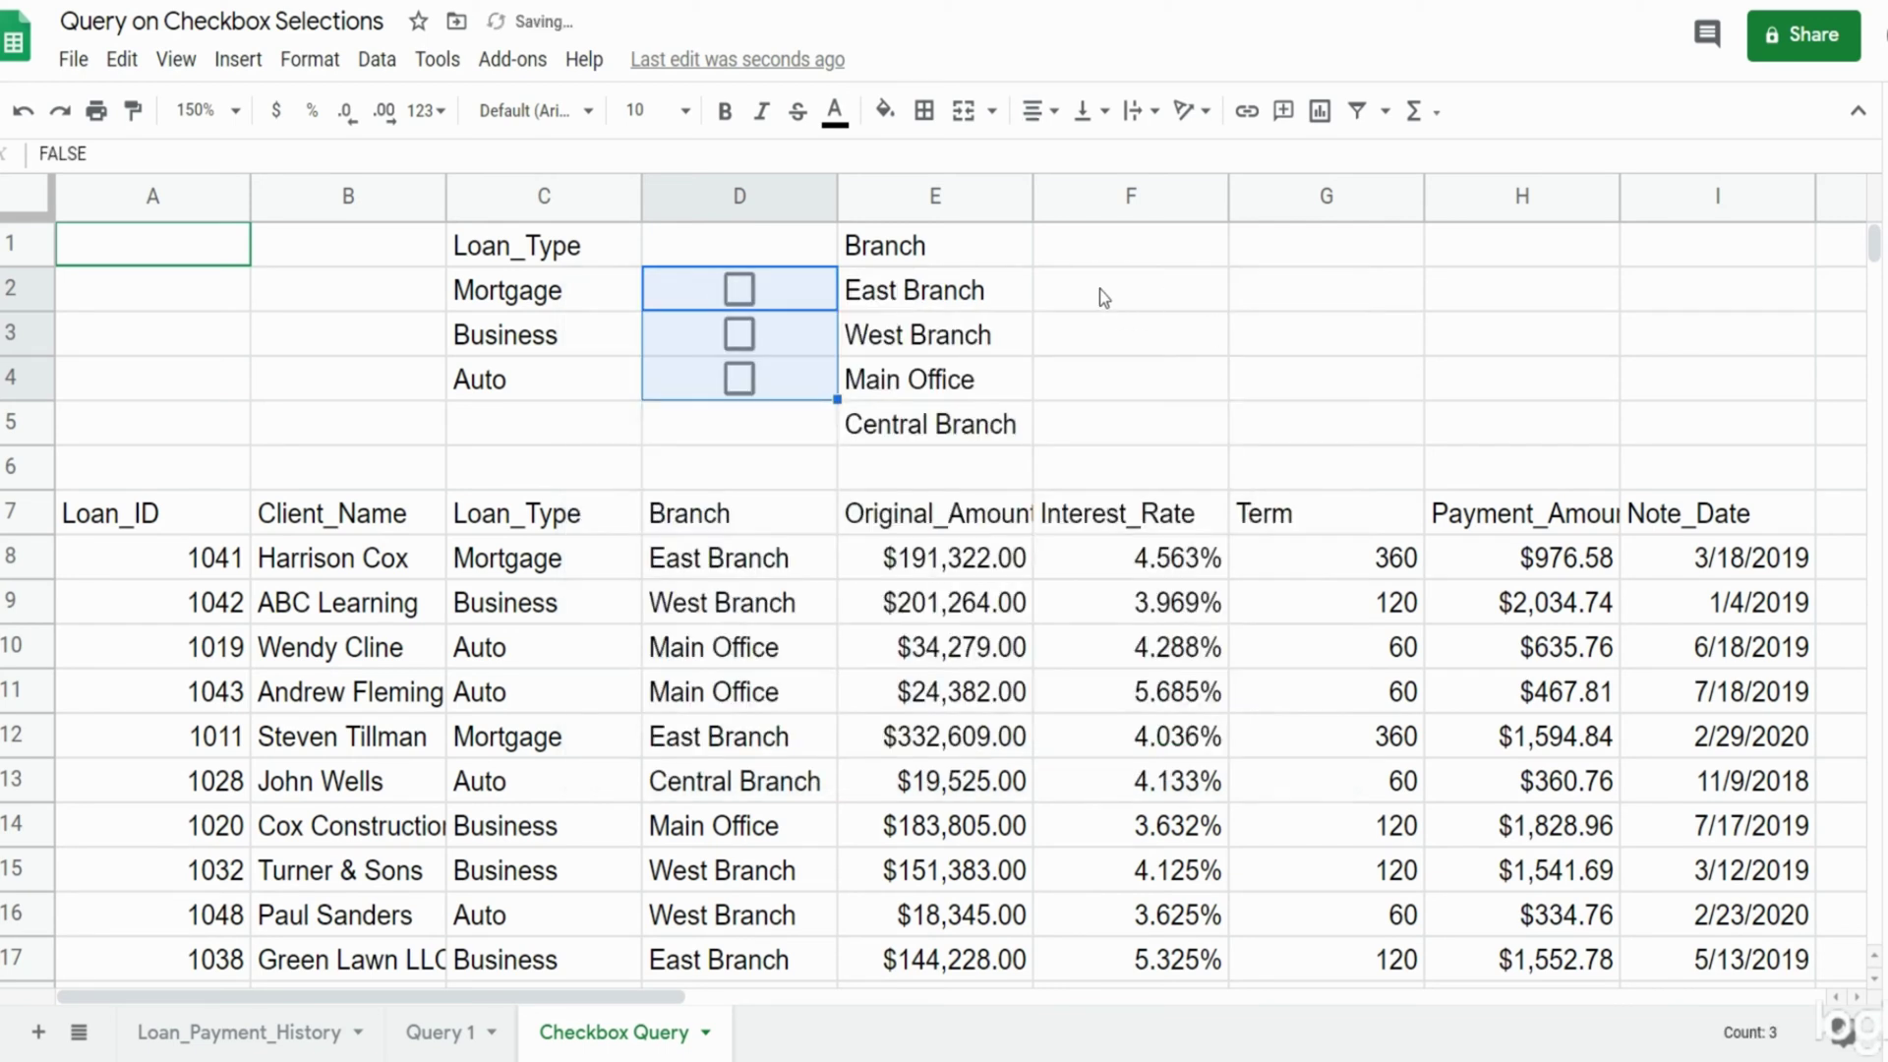
# Add checkboxes to F2:F5 beside the branch names using data validation with the Checkbox criteria.
pyautogui.moveTo(1099, 289); pyautogui.dragTo(1098, 418)
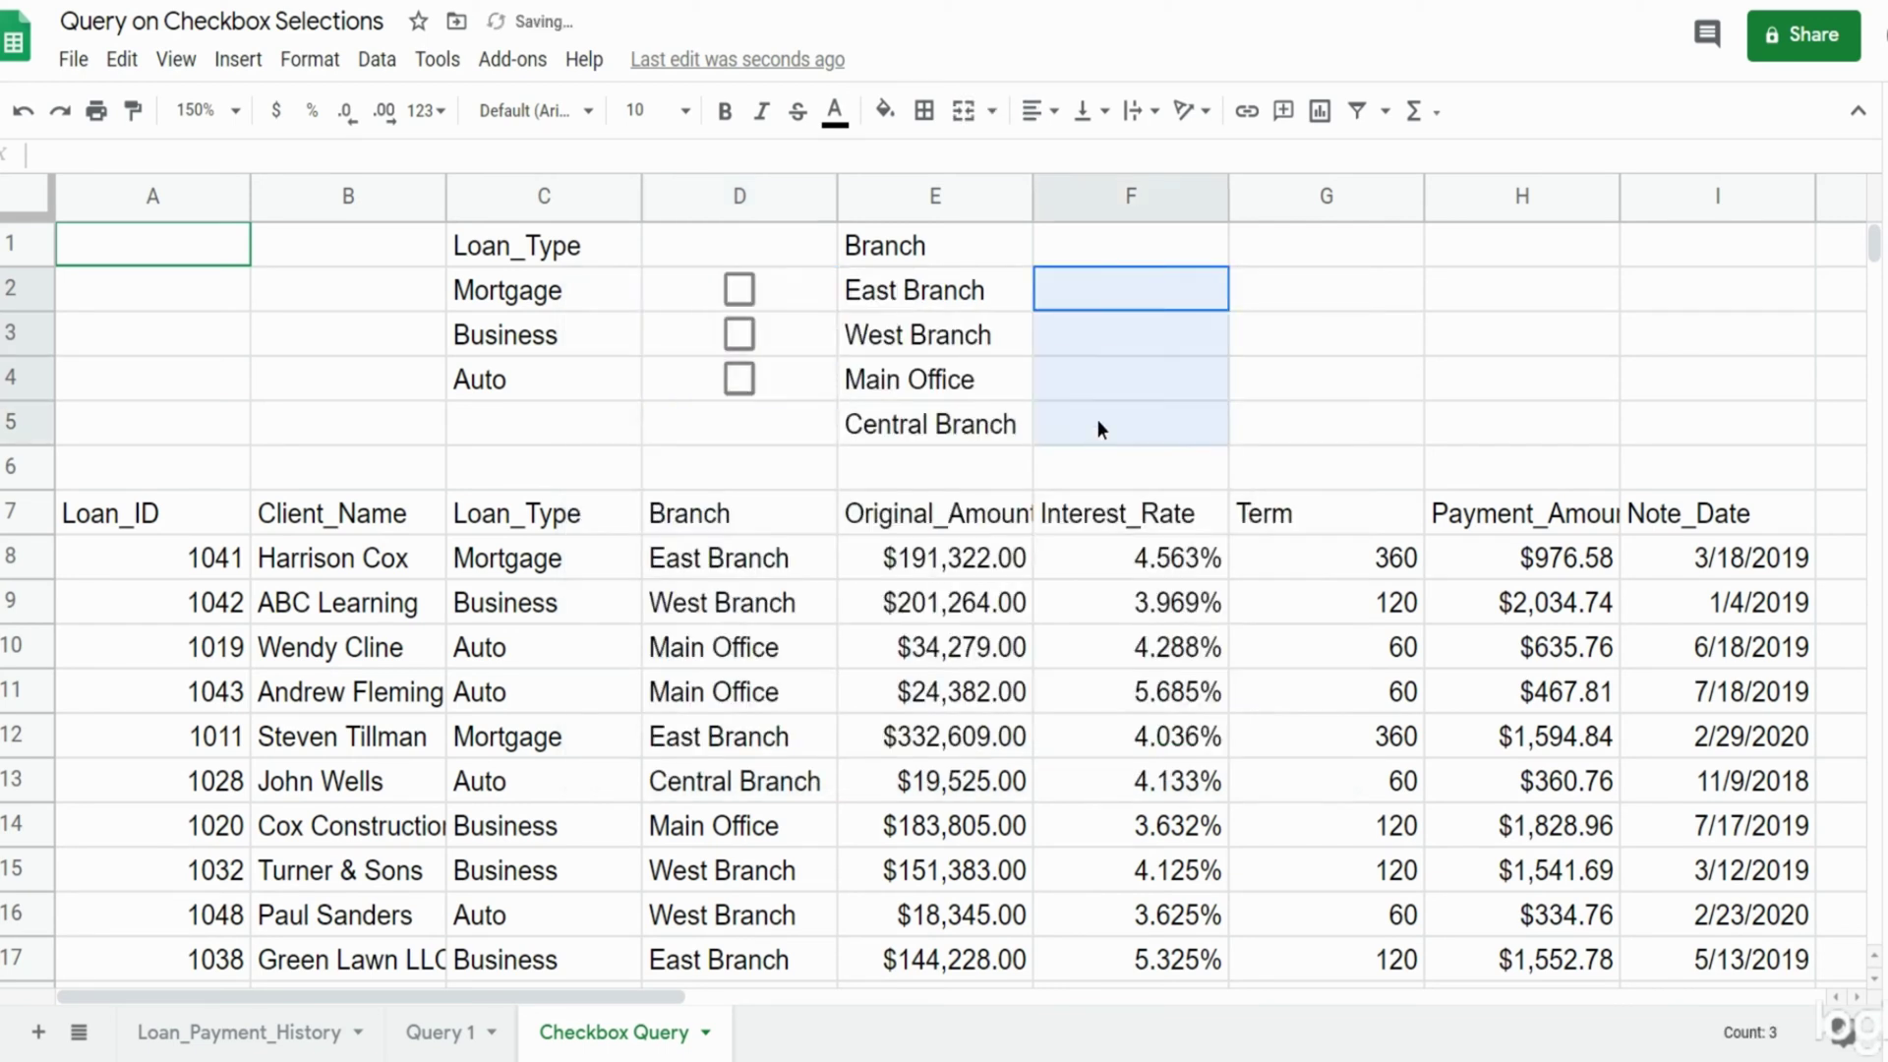
pyautogui.click(431, 67)
pyautogui.moveTo(377, 61)
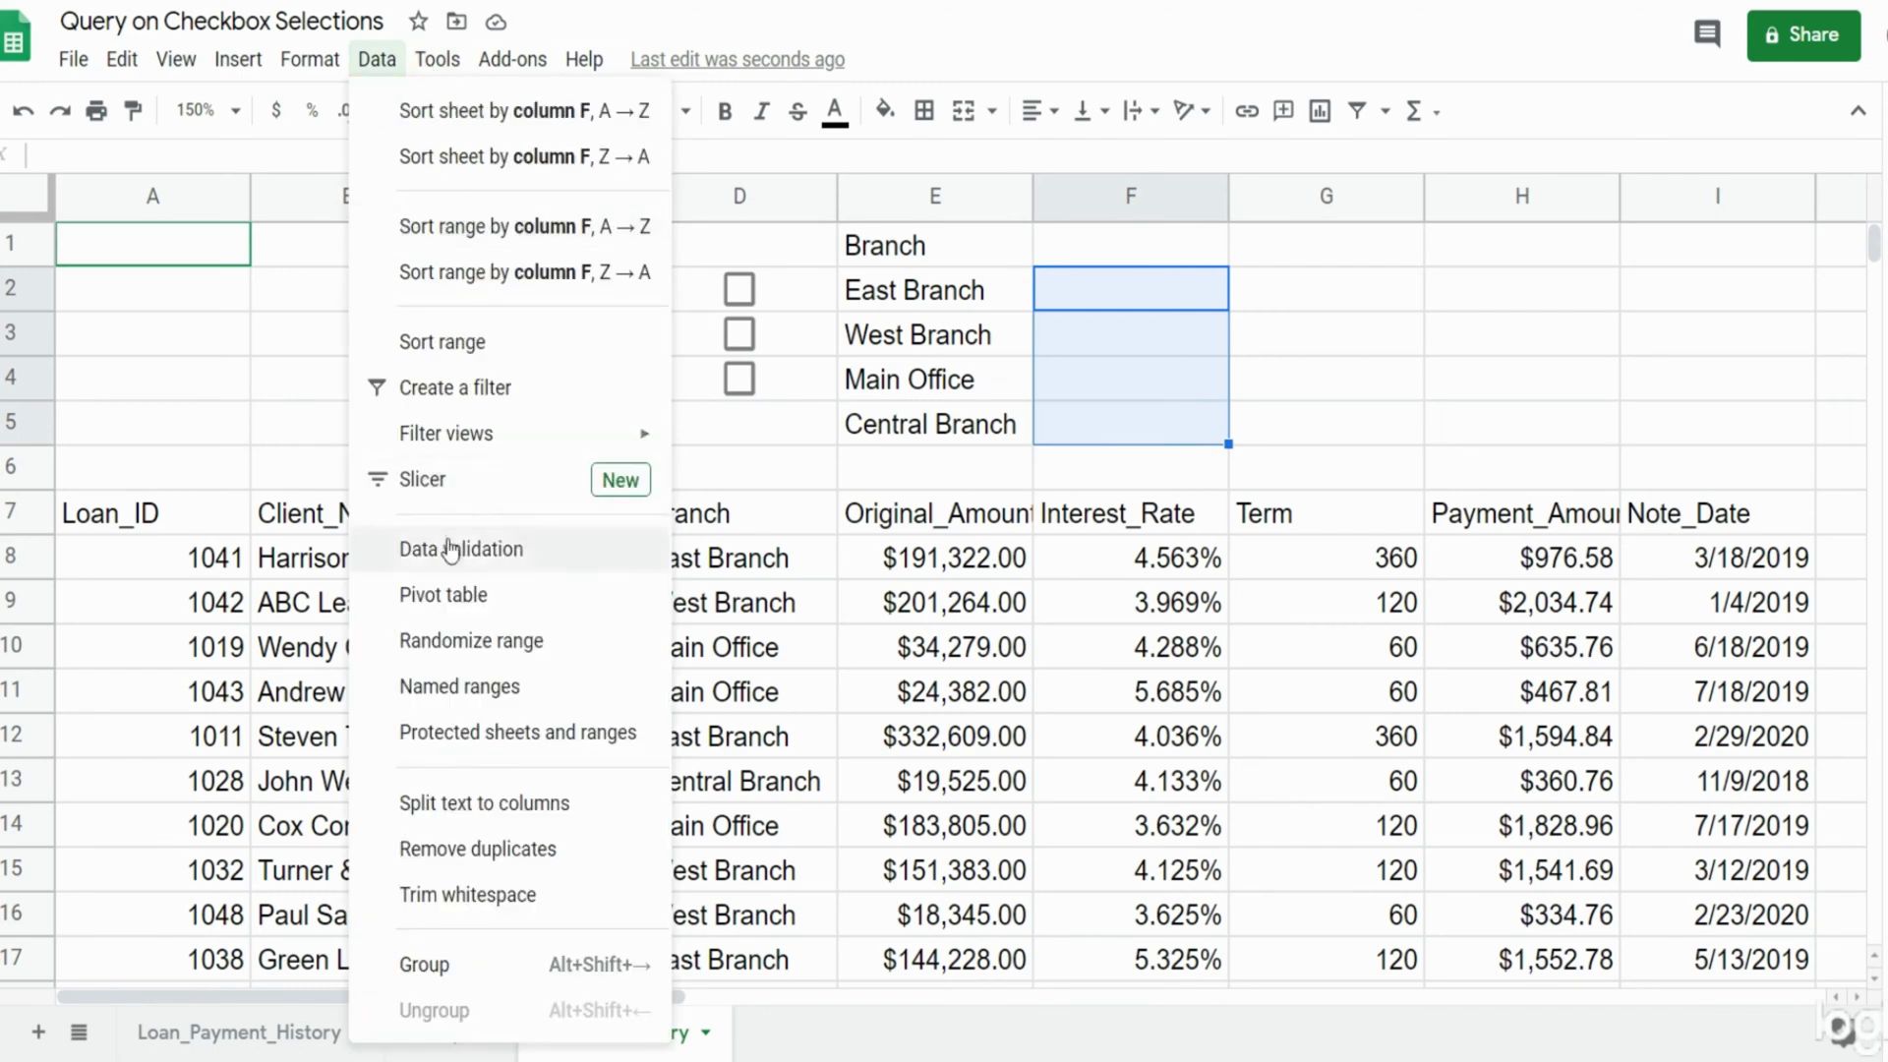
pyautogui.click(418, 547)
pyautogui.click(826, 466)
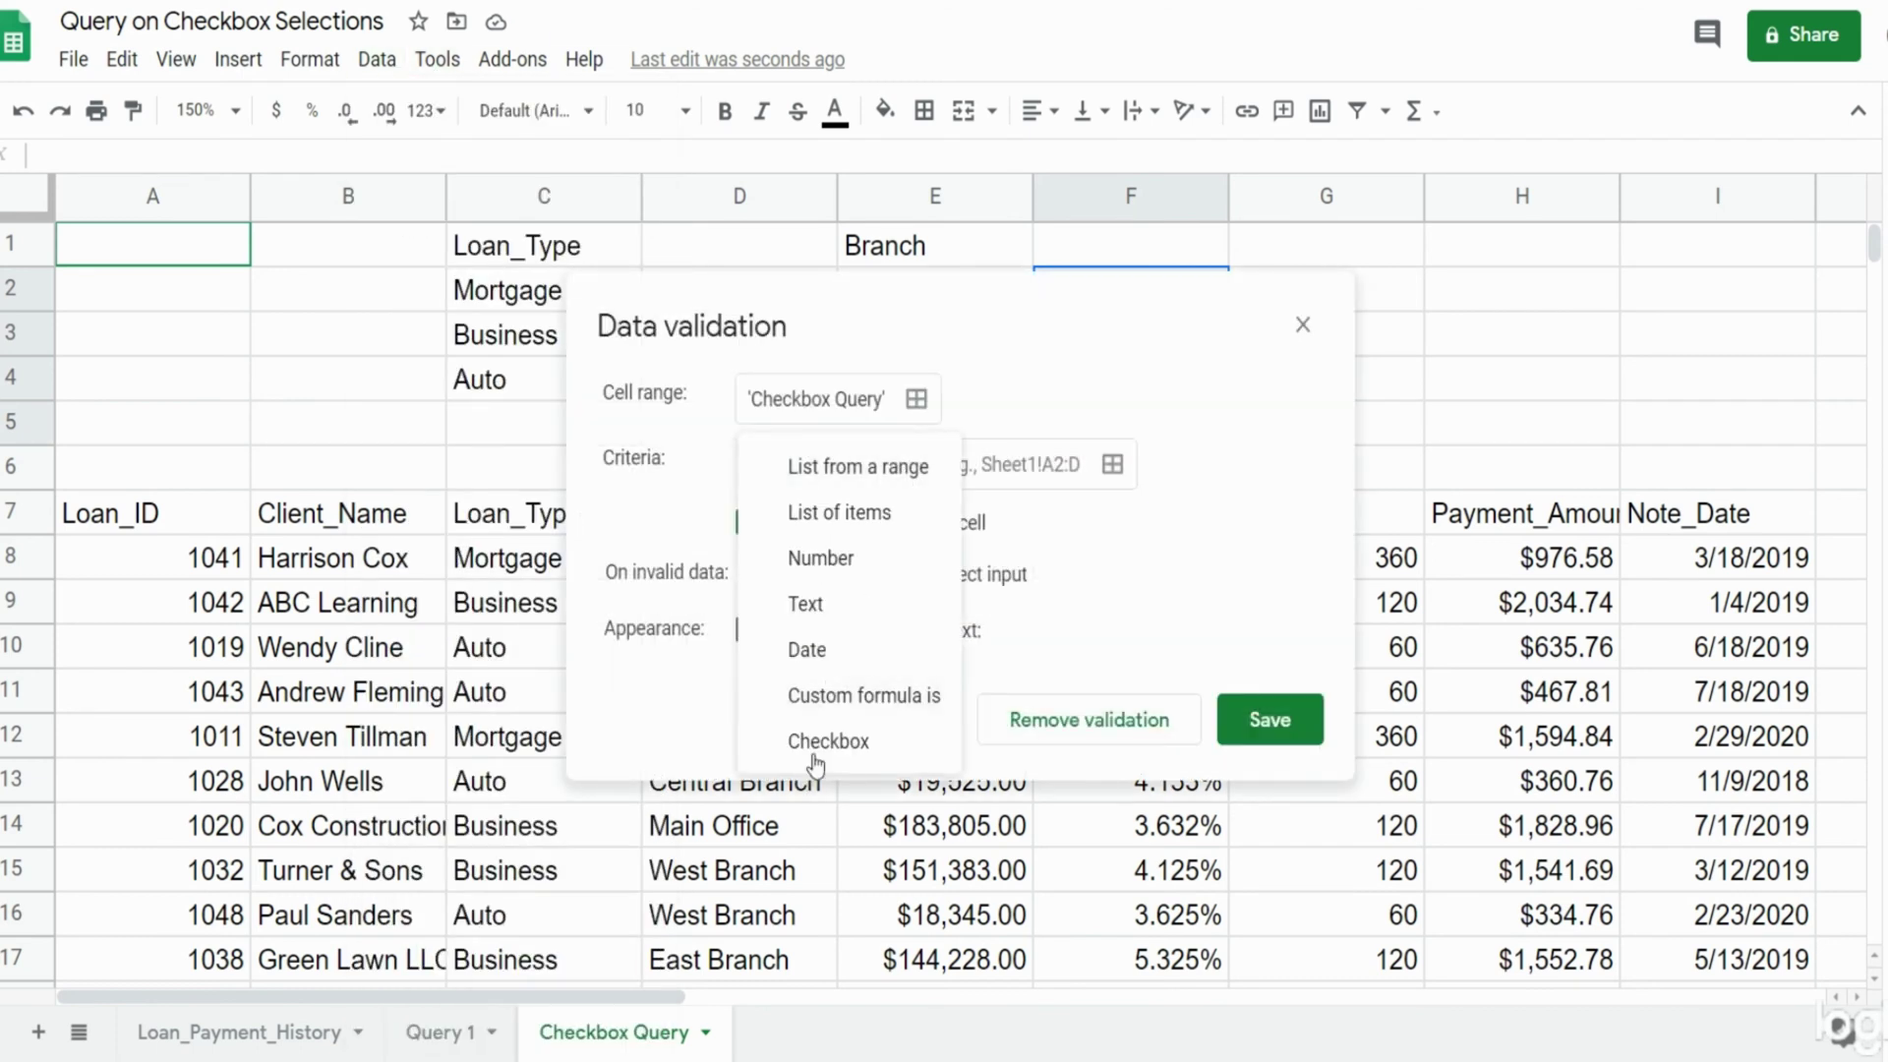
pyautogui.click(826, 742)
pyautogui.click(1283, 738)
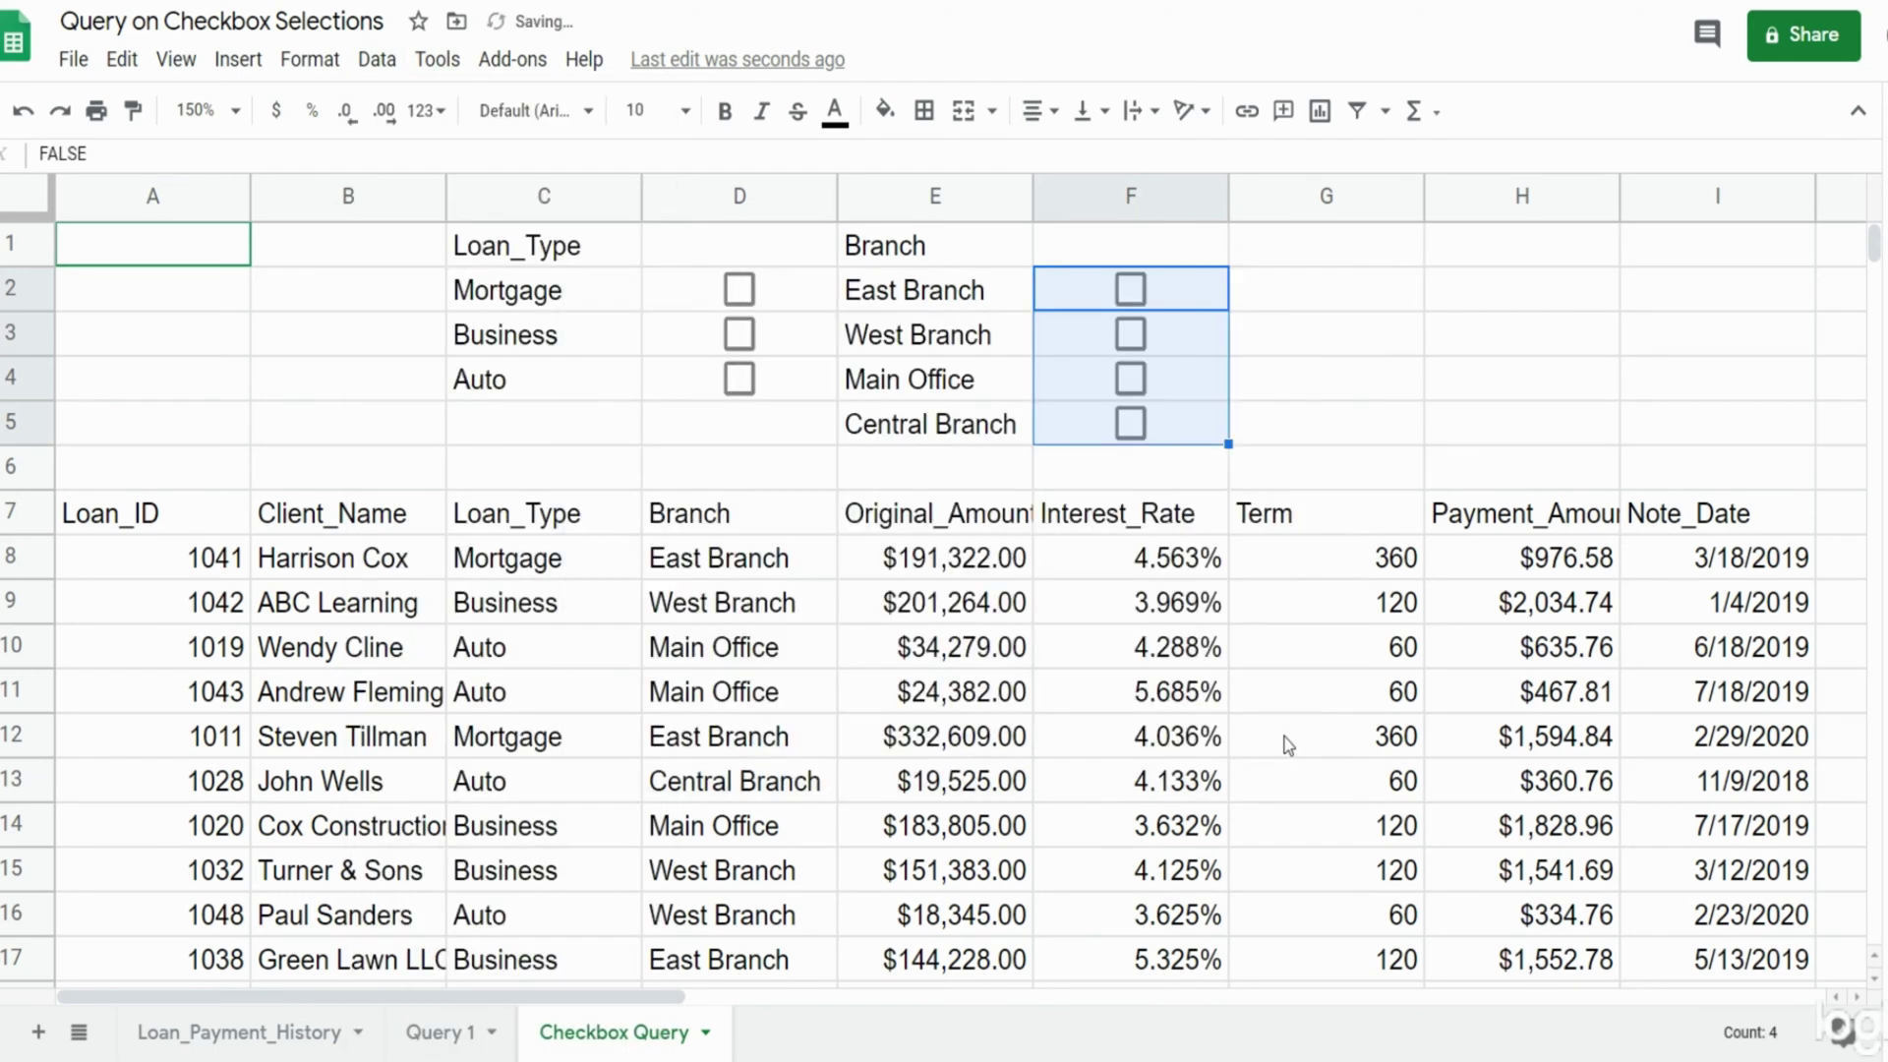
pyautogui.click(1403, 366)
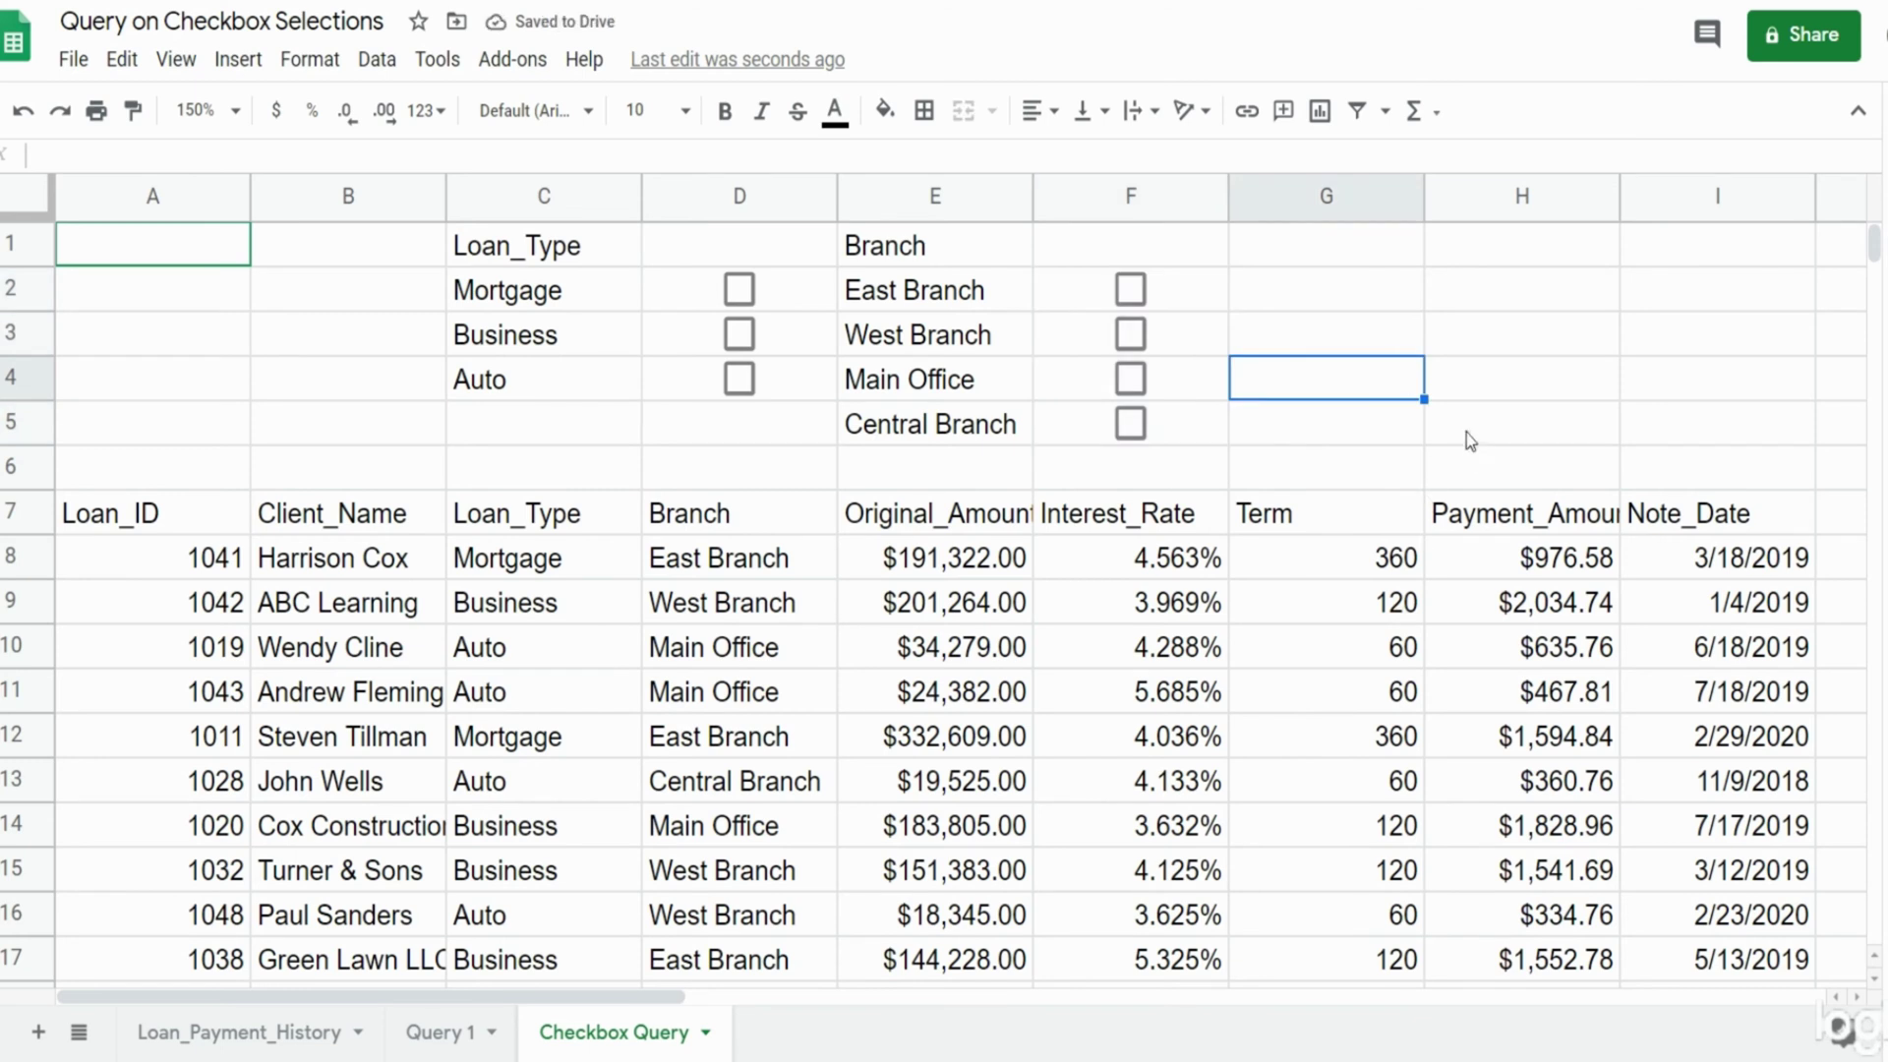
# Tick all the loan type checkboxes in D2:D4 and all the branch checkboxes in F2:F5.
pyautogui.click(738, 289)
pyautogui.click(739, 335)
pyautogui.click(739, 378)
pyautogui.click(1130, 289)
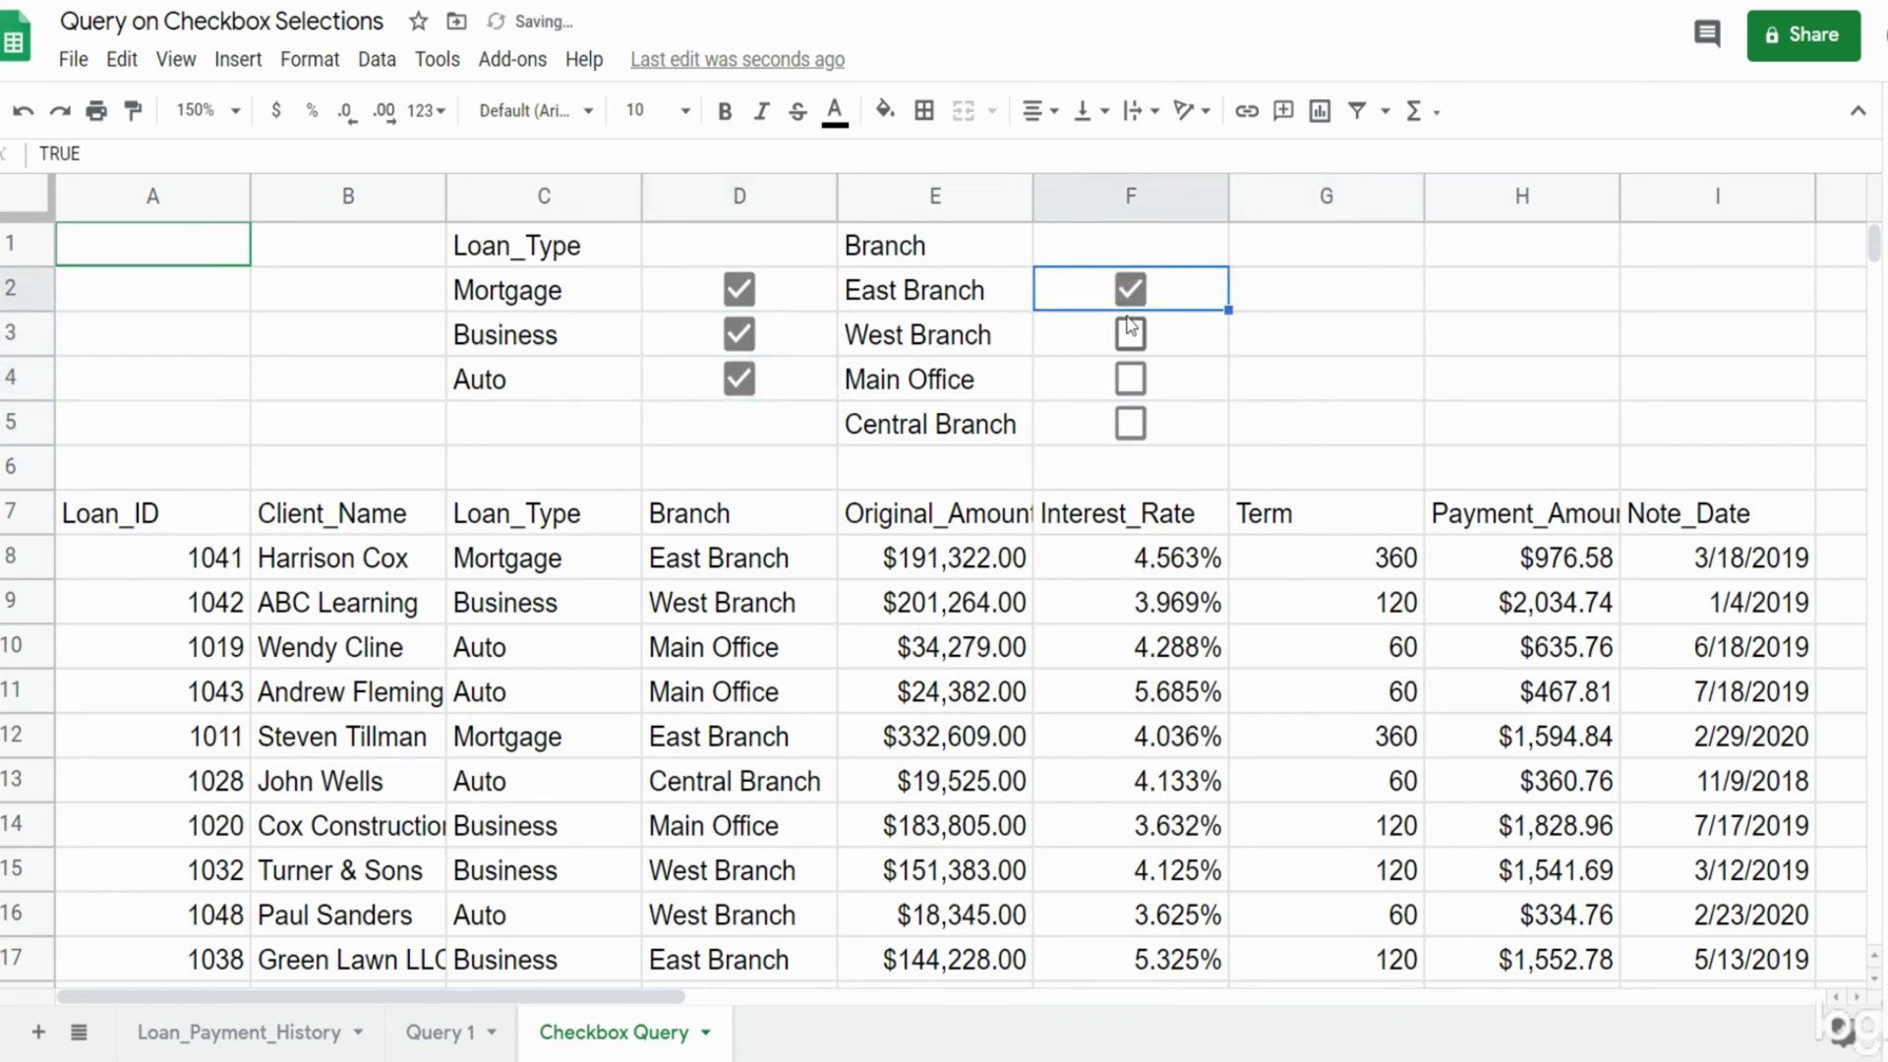
pyautogui.click(1131, 334)
pyautogui.click(1131, 378)
pyautogui.click(1130, 424)
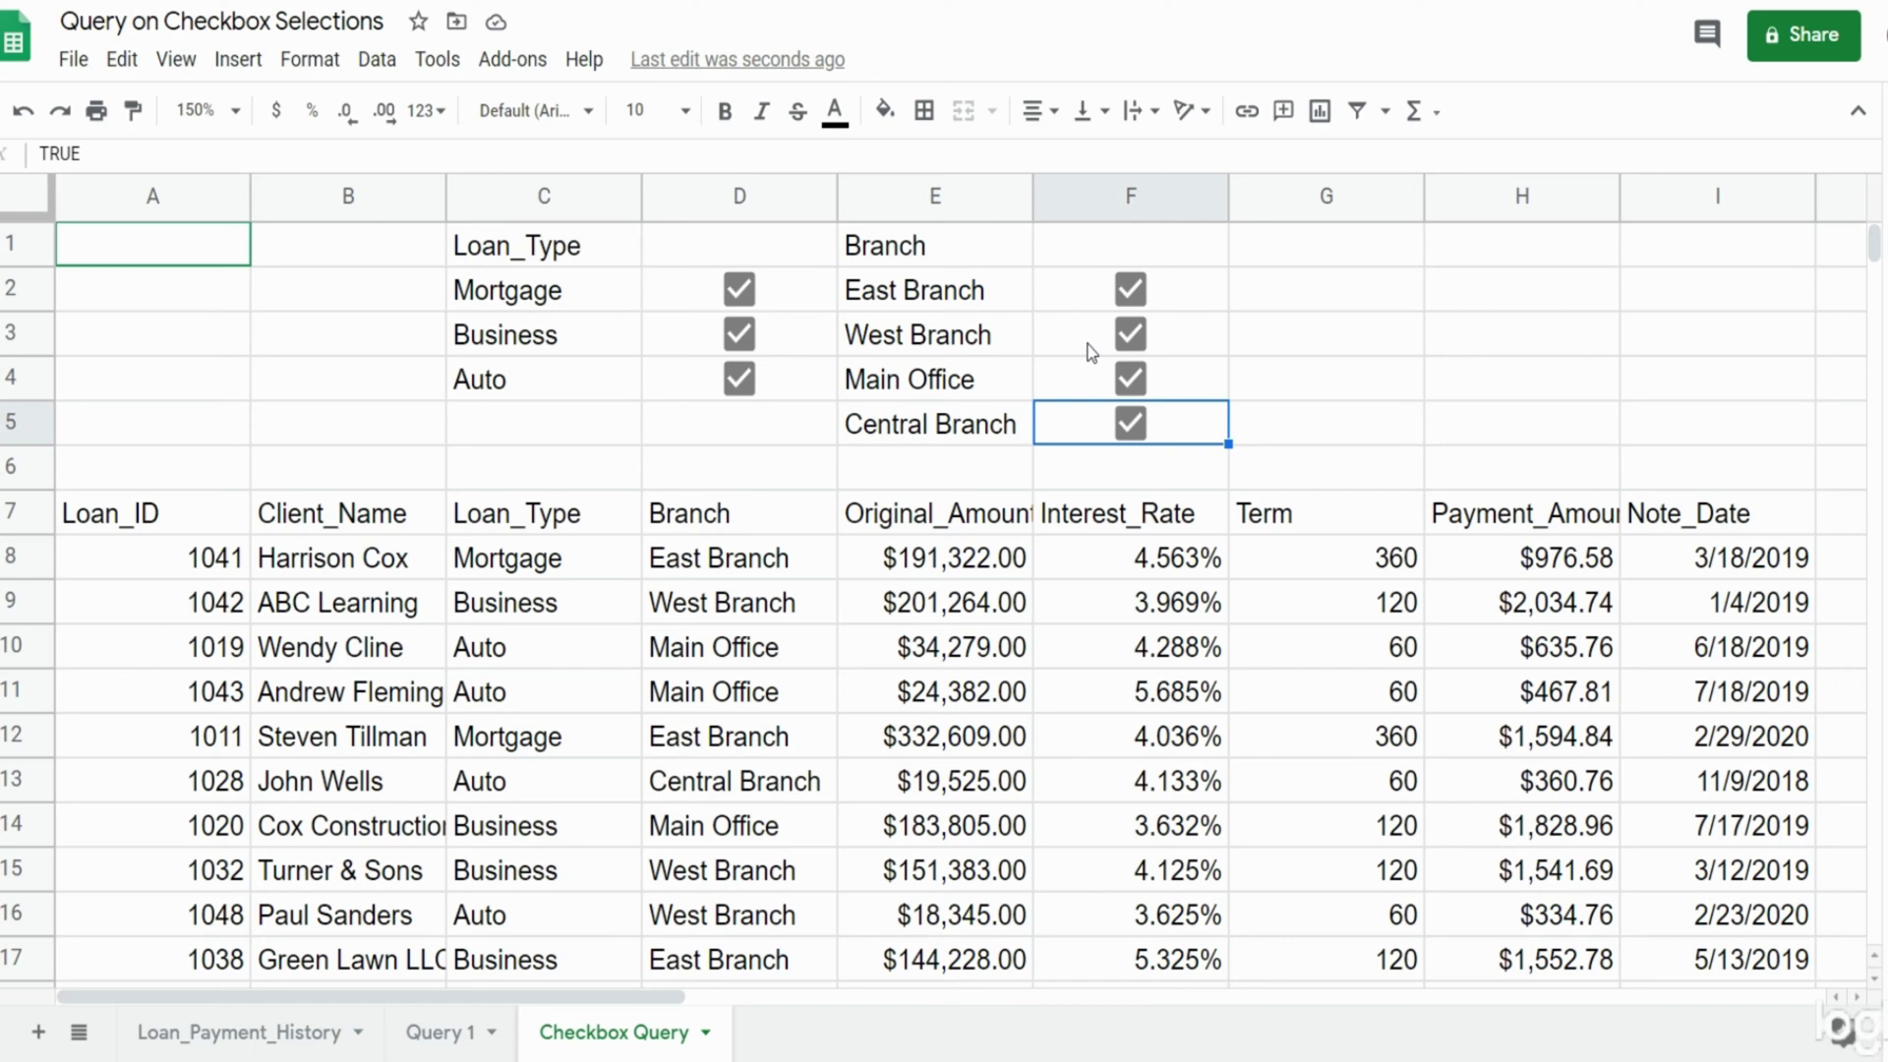
pyautogui.moveTo(526, 291); pyautogui.dragTo(513, 385)
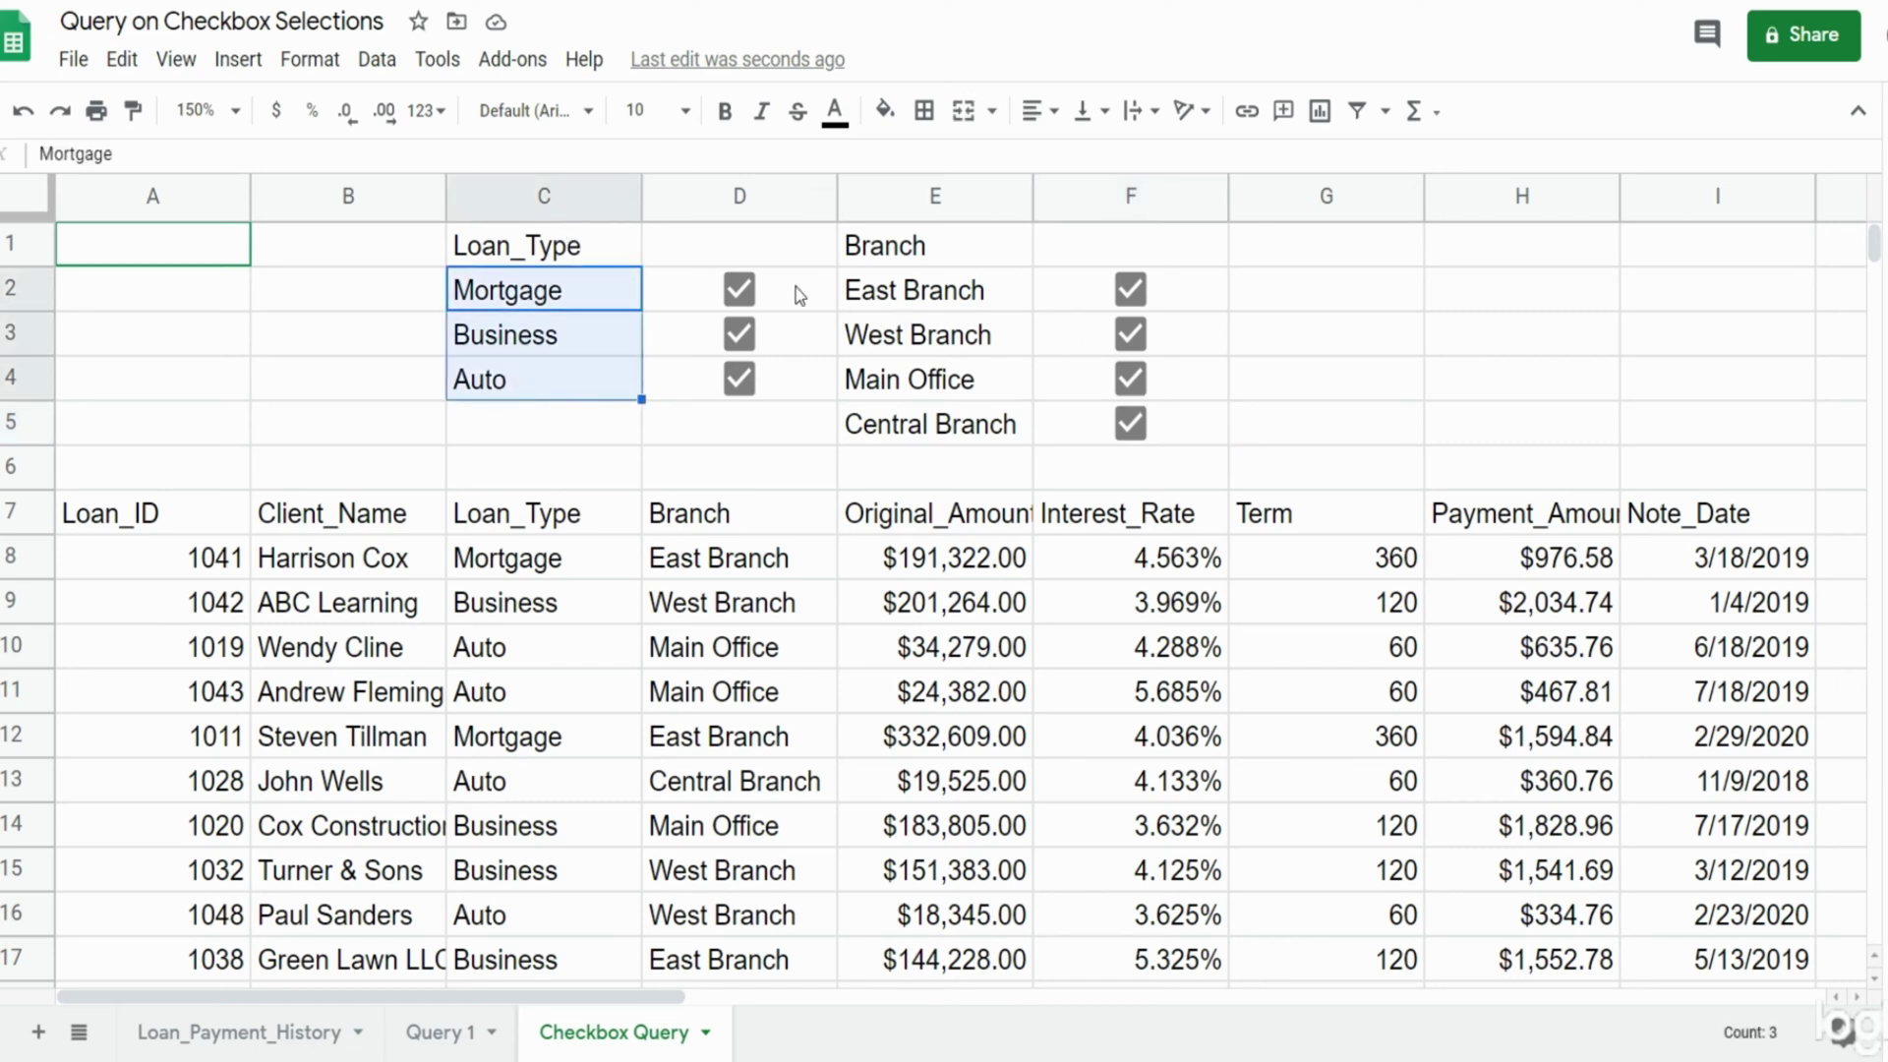
pyautogui.moveTo(919, 293); pyautogui.dragTo(917, 423)
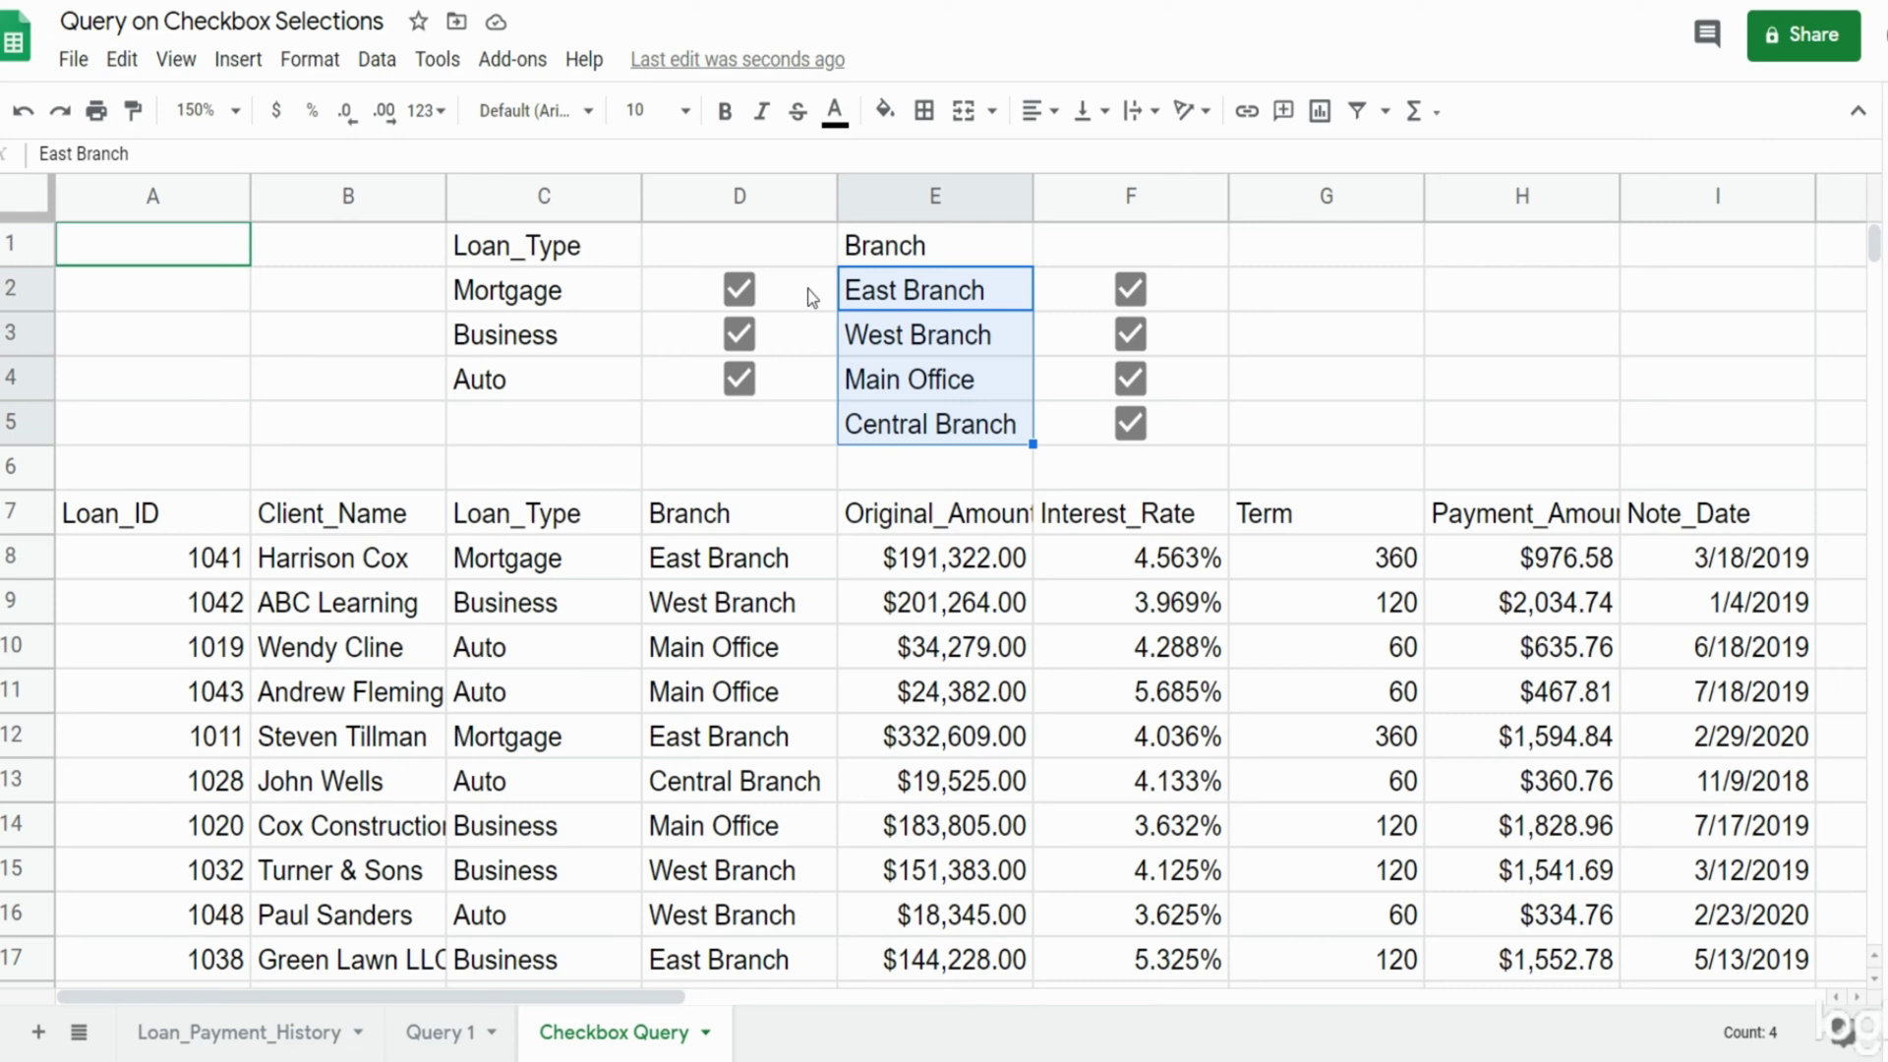
# Extend the query string in A7's QUERY formula with where C = '"&C2&"' to match the Mortgage loan type.
pyautogui.click(143, 521)
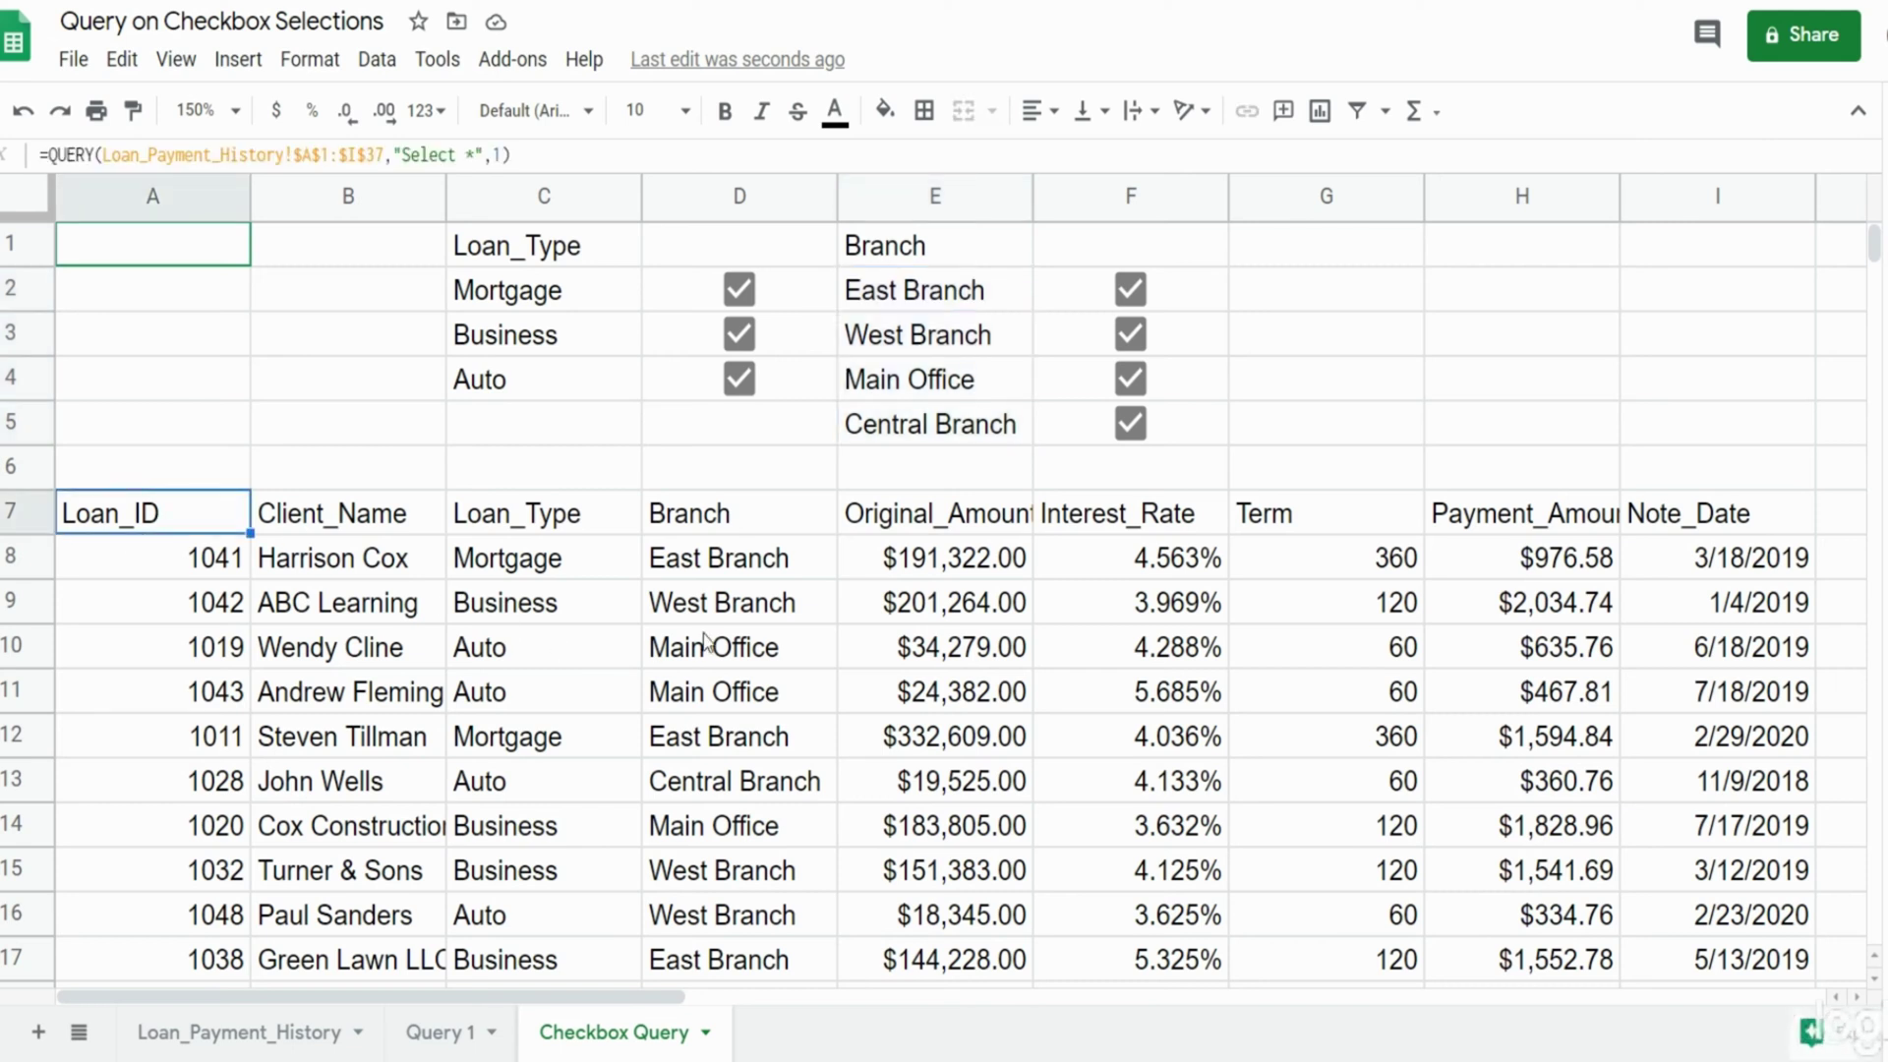
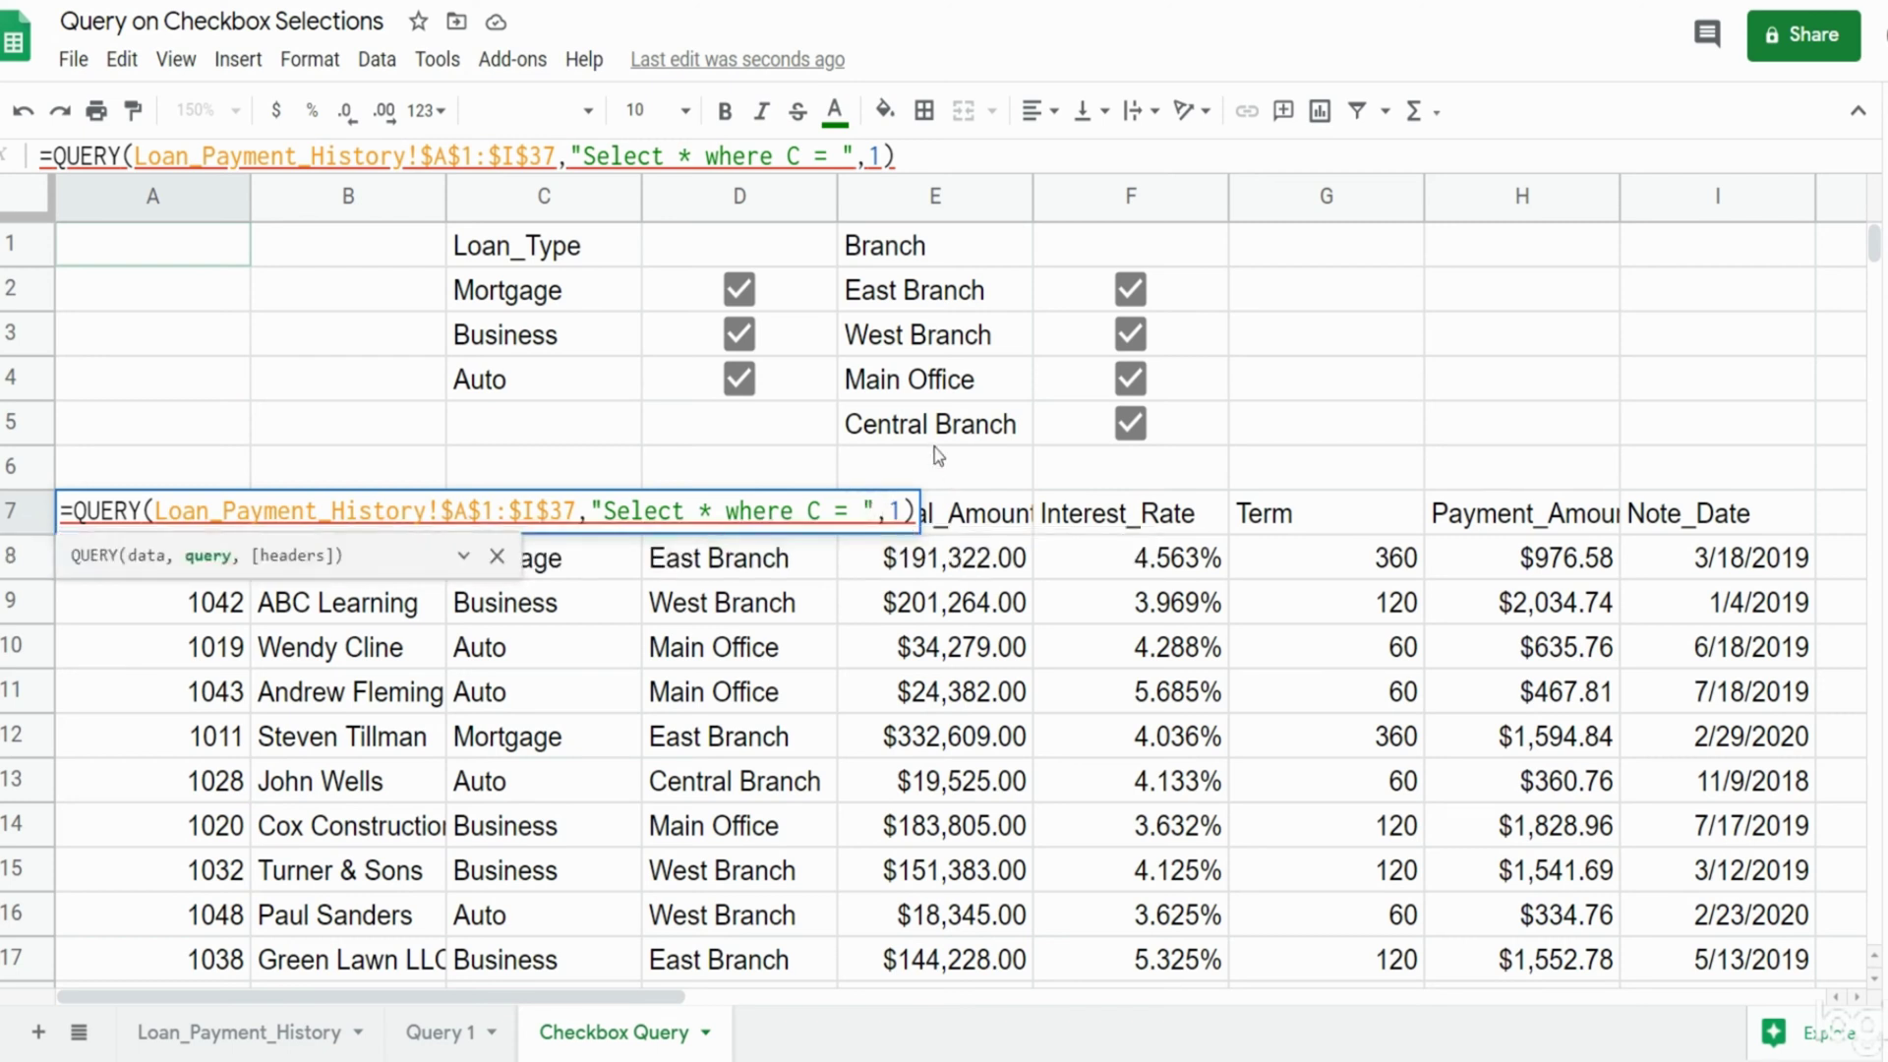
pyautogui.write("'")
pyautogui.press('Right')
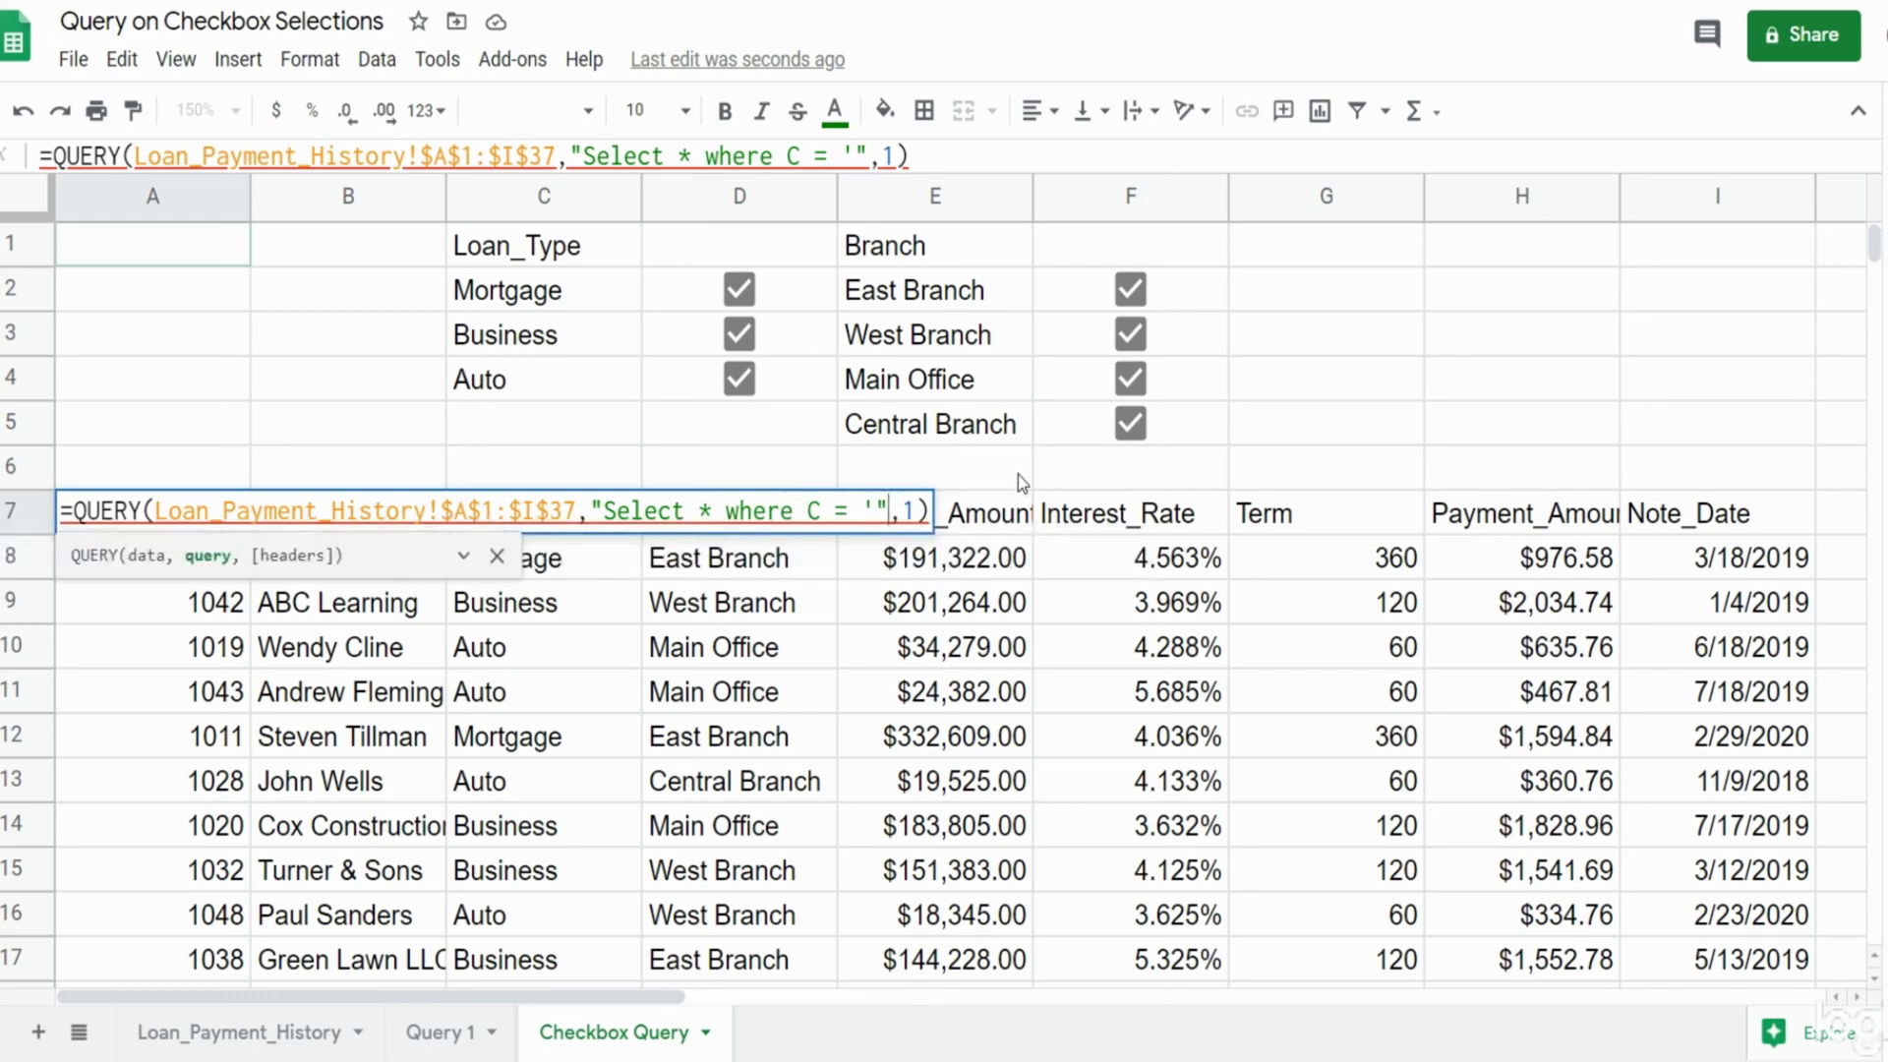
pyautogui.write('&')
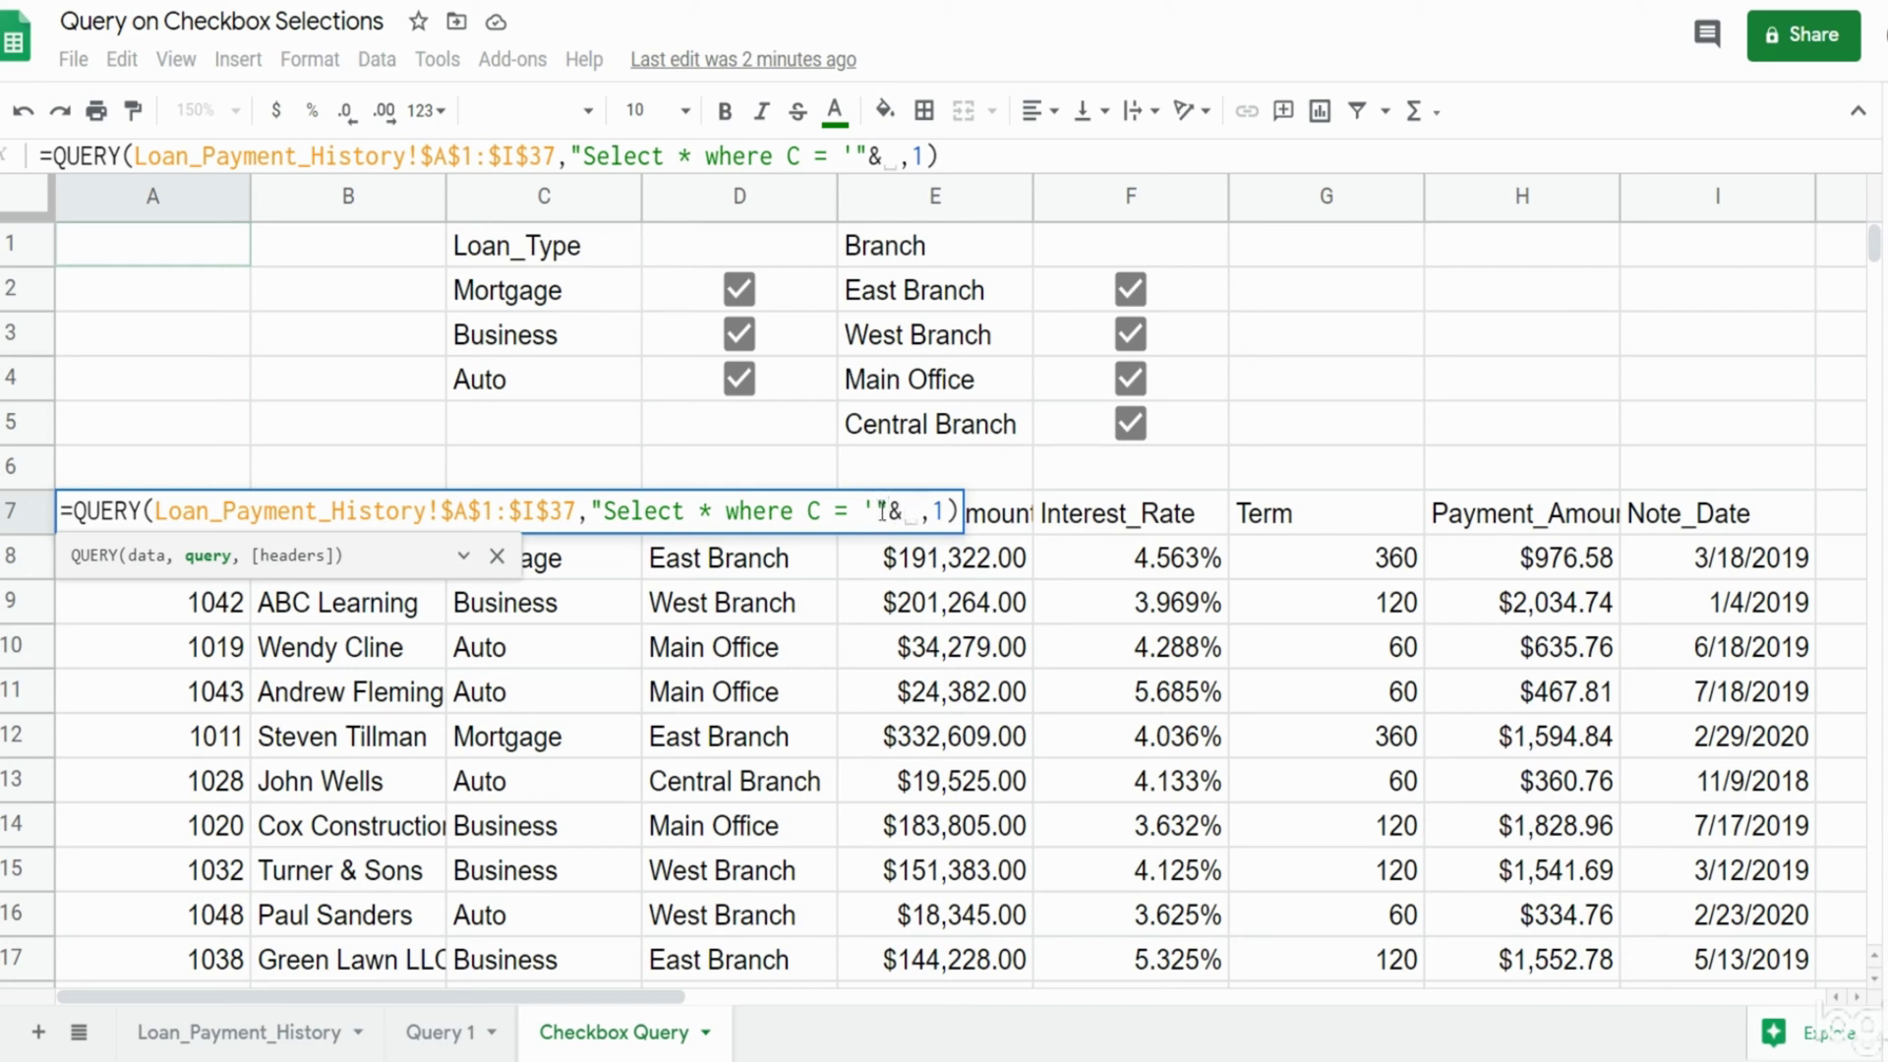
pyautogui.click(565, 289)
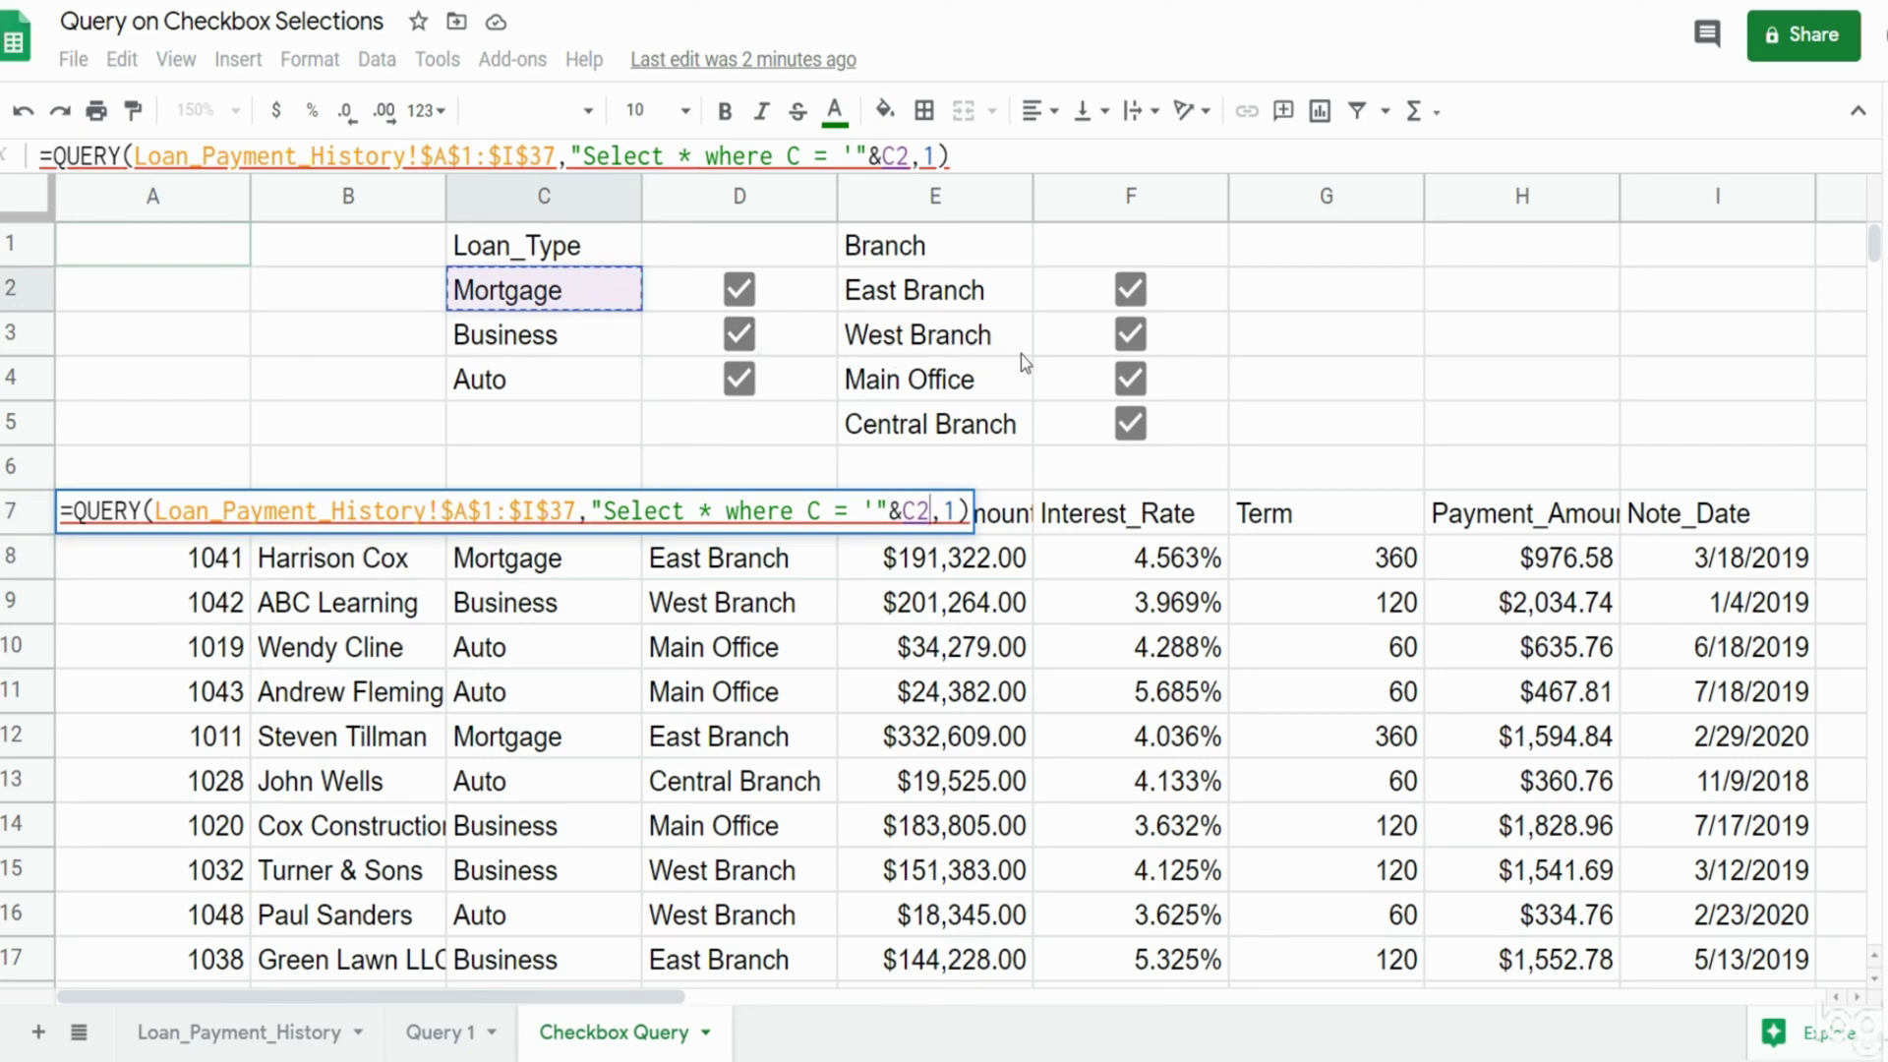
pyautogui.write('&')
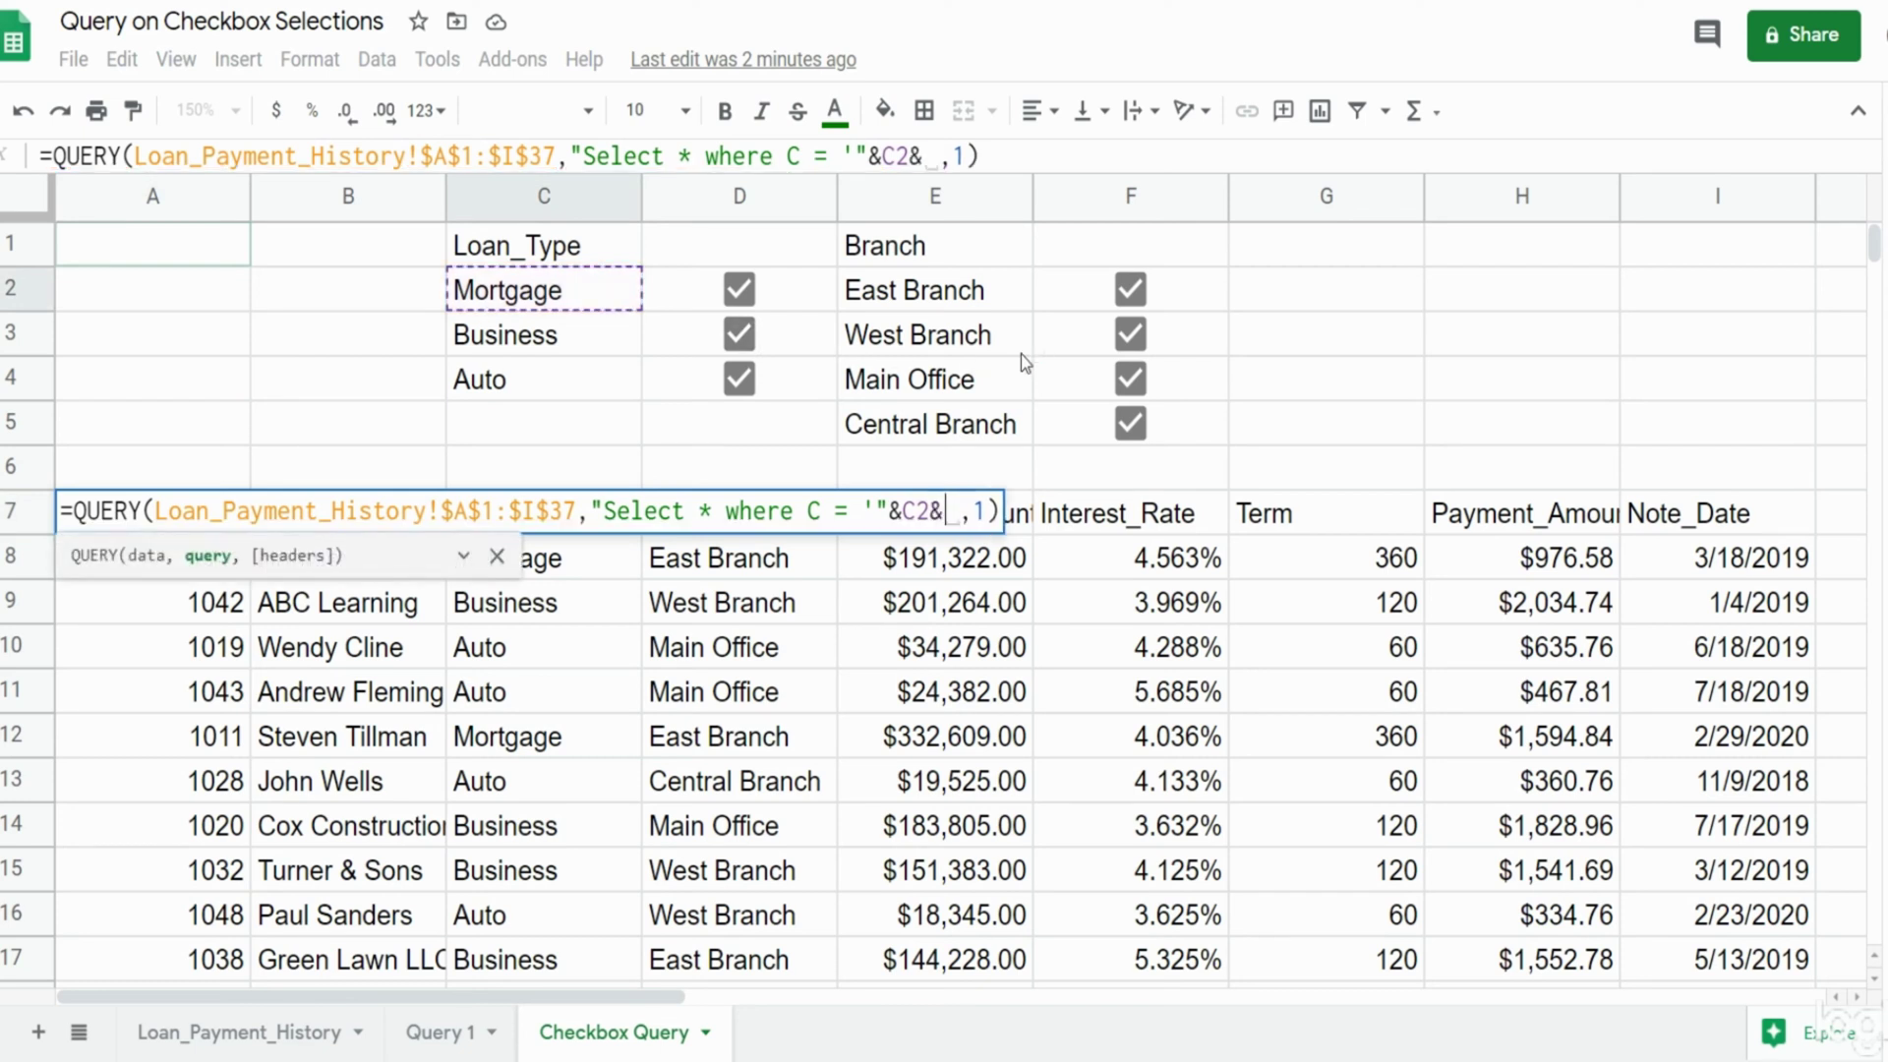
pyautogui.write('"')
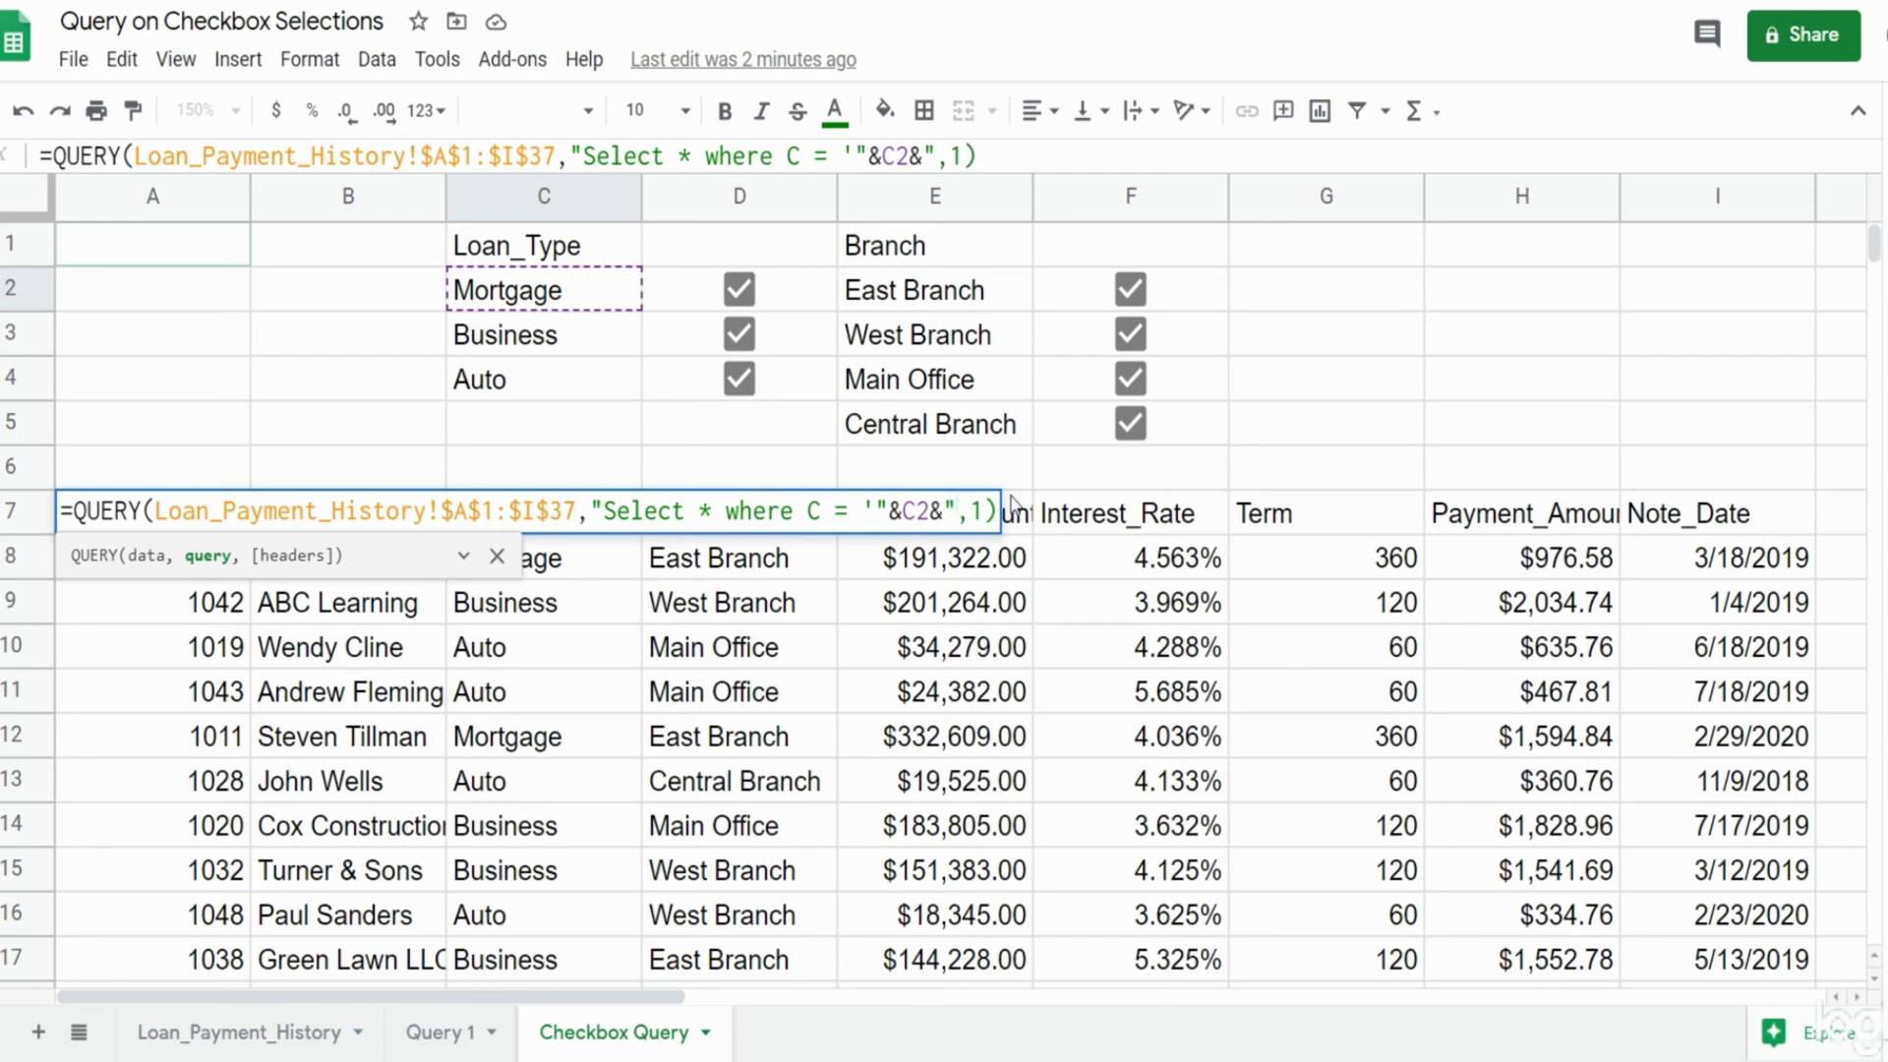
pyautogui.write("'")
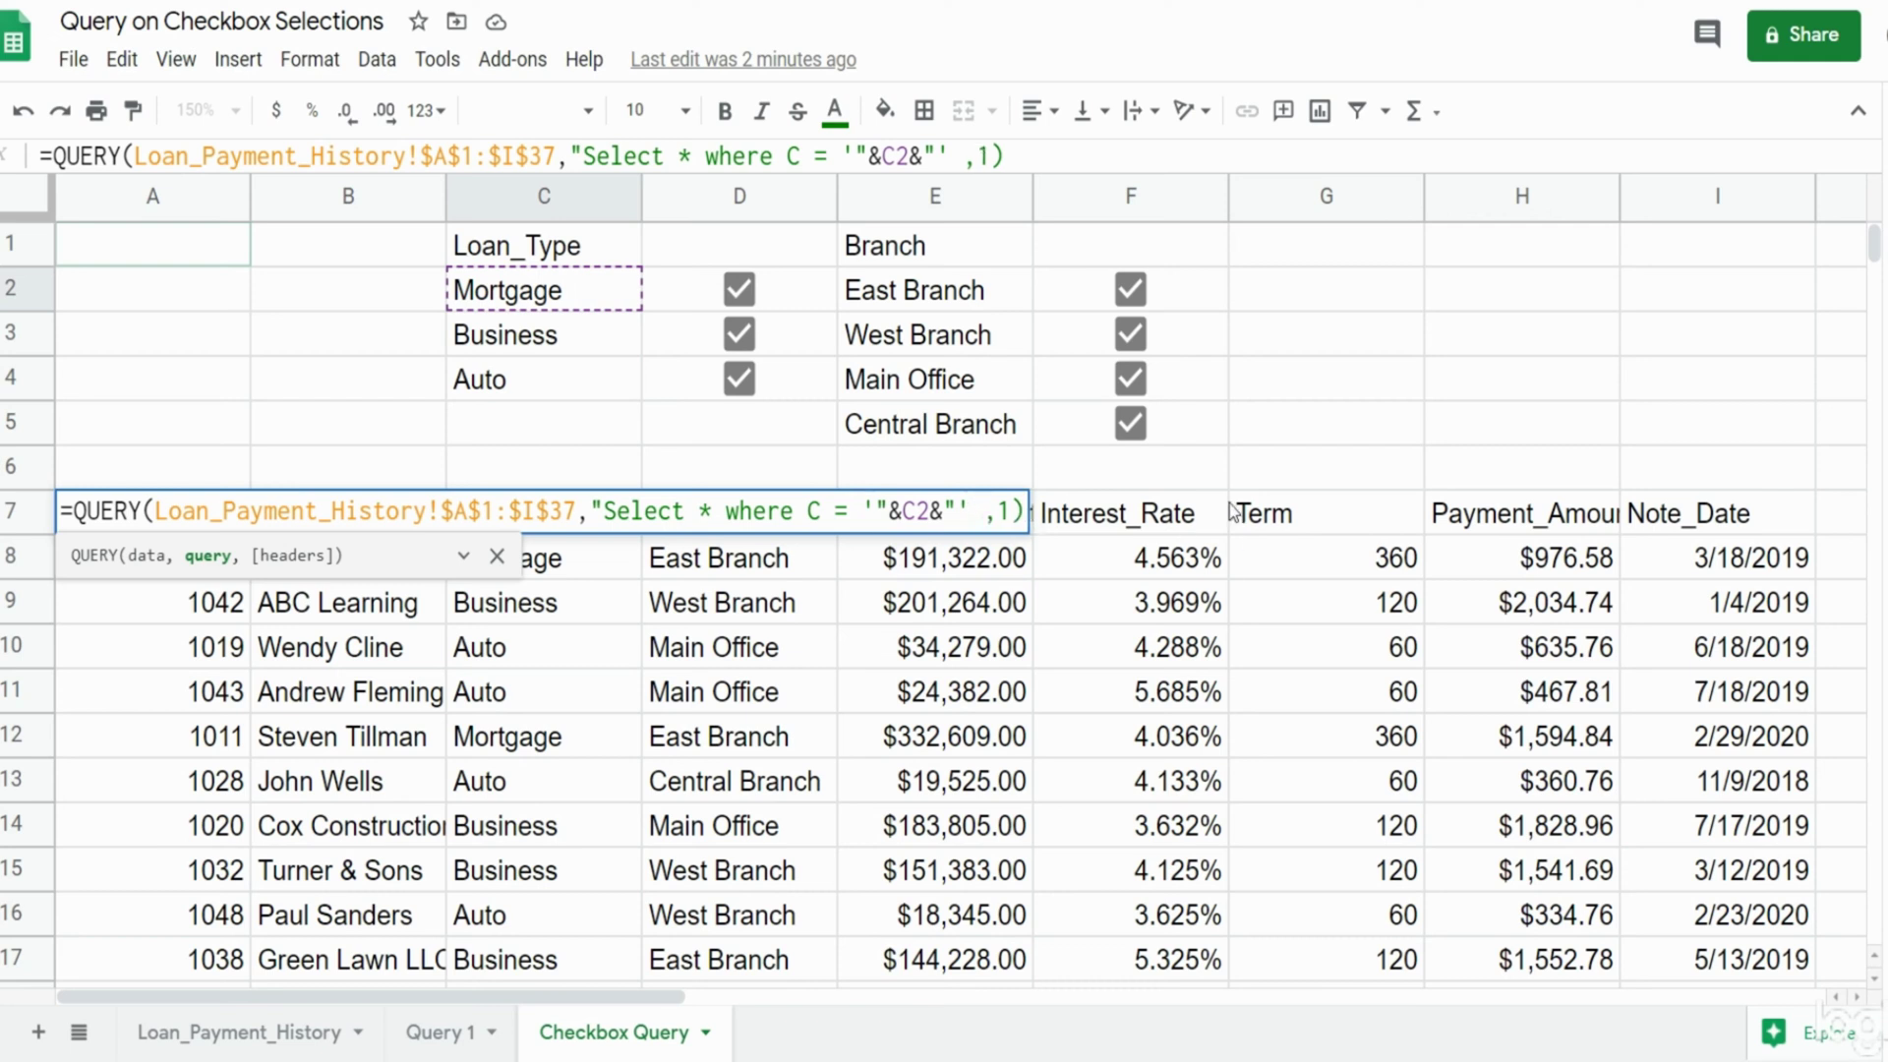
# Add the condition and '"&D2&"' = 'TRUE' to the query string, close its quotation marks and commit the formula in A7.
pyautogui.write('and')
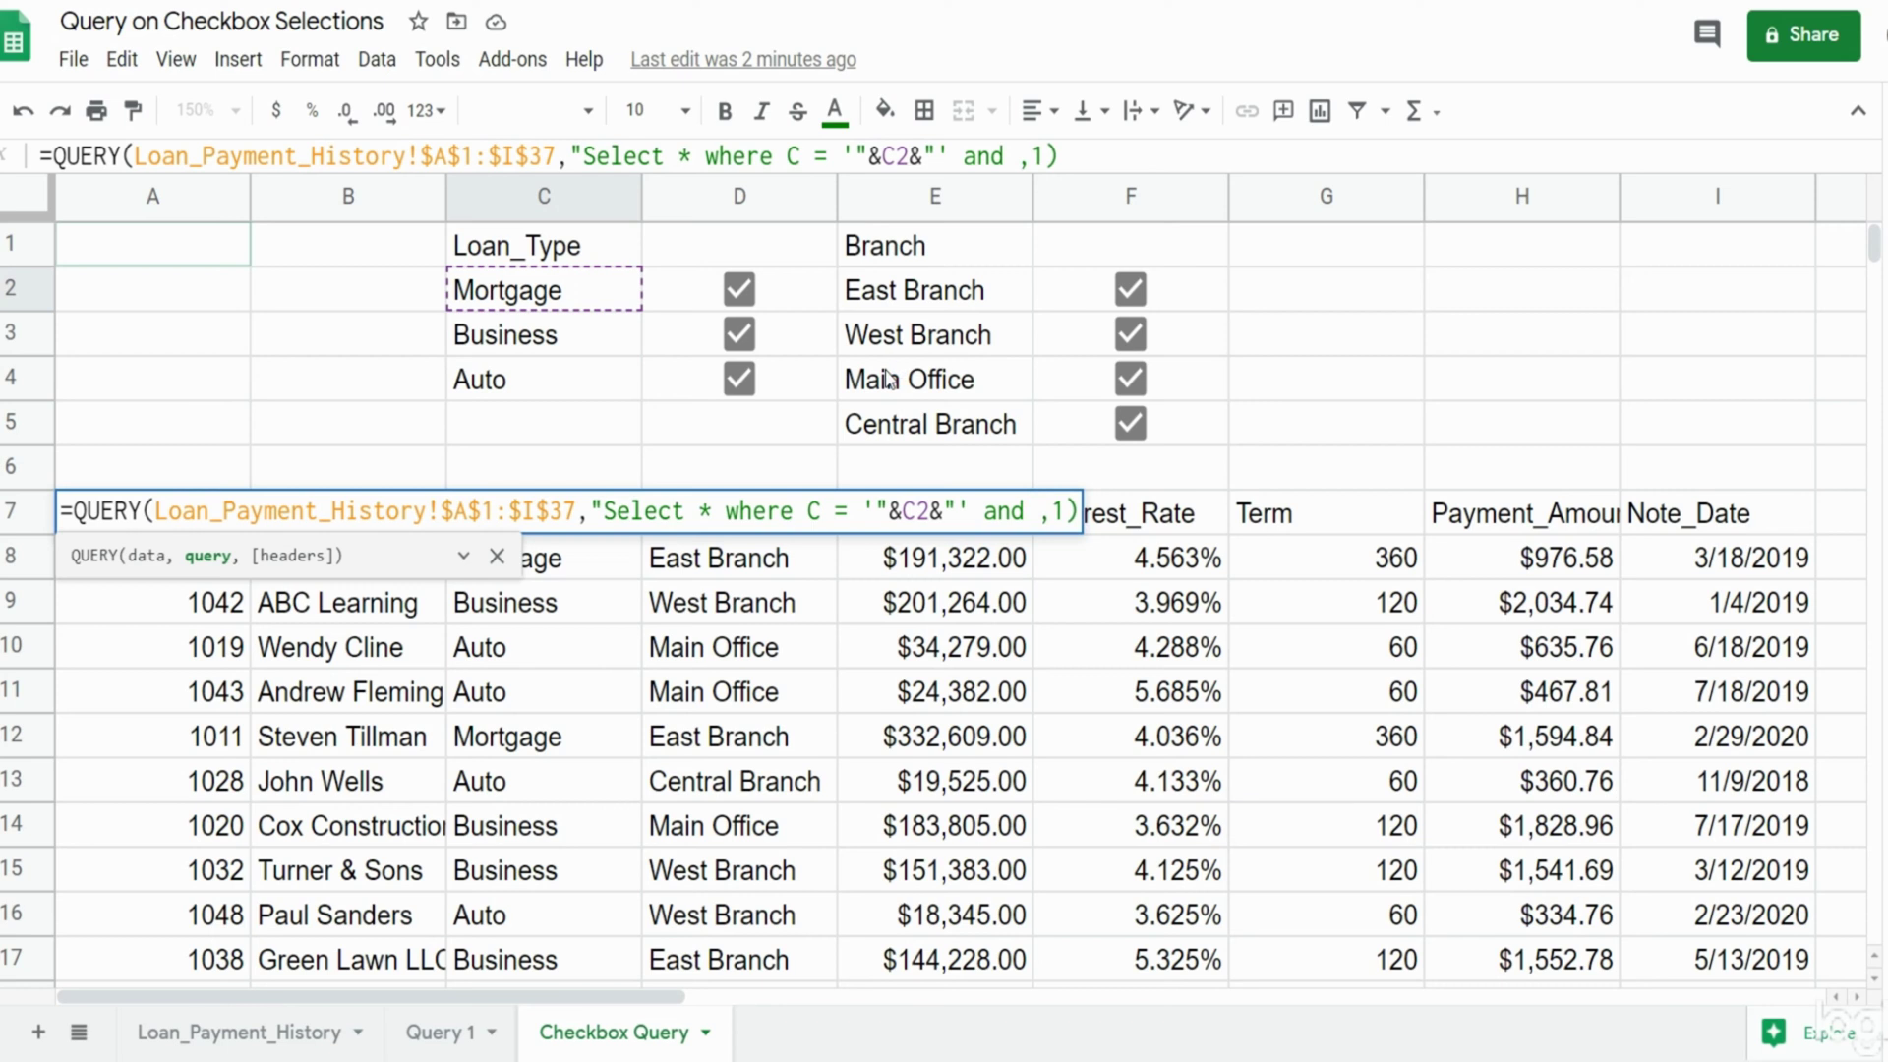
pyautogui.write(' \'"')
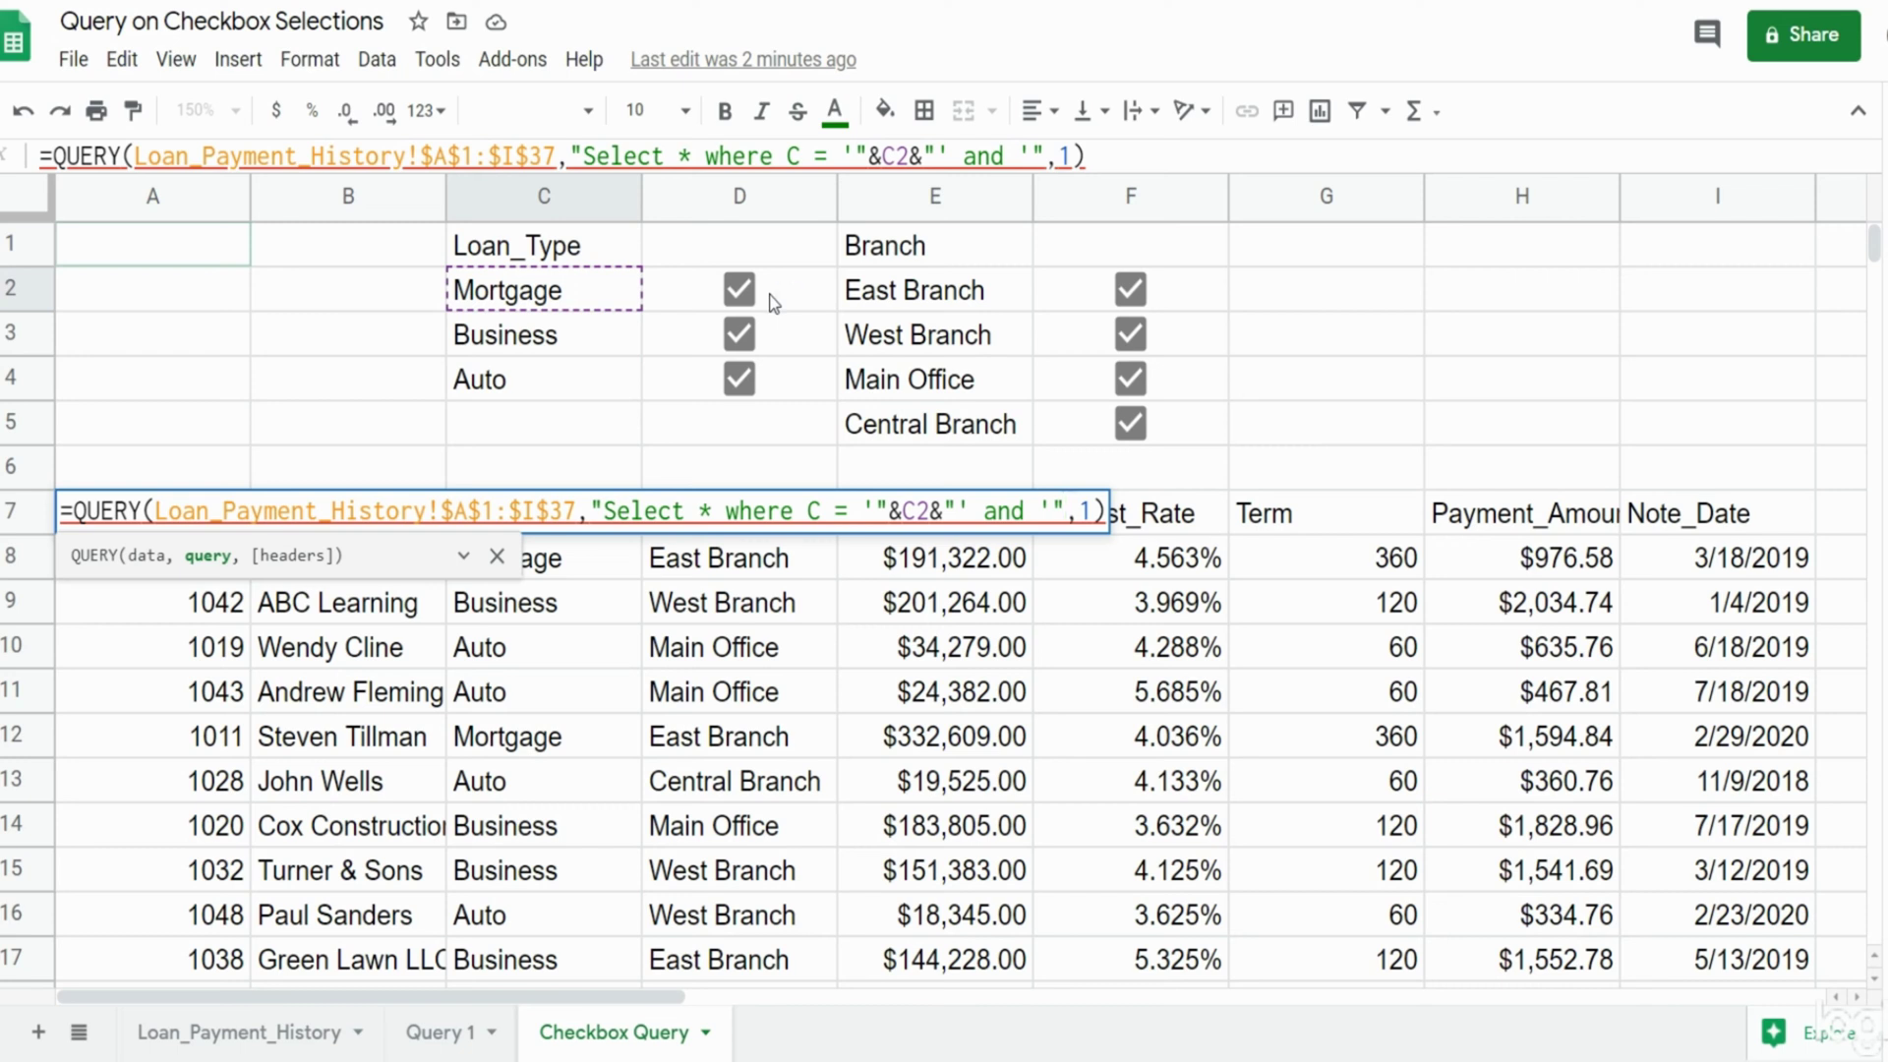
pyautogui.write('&')
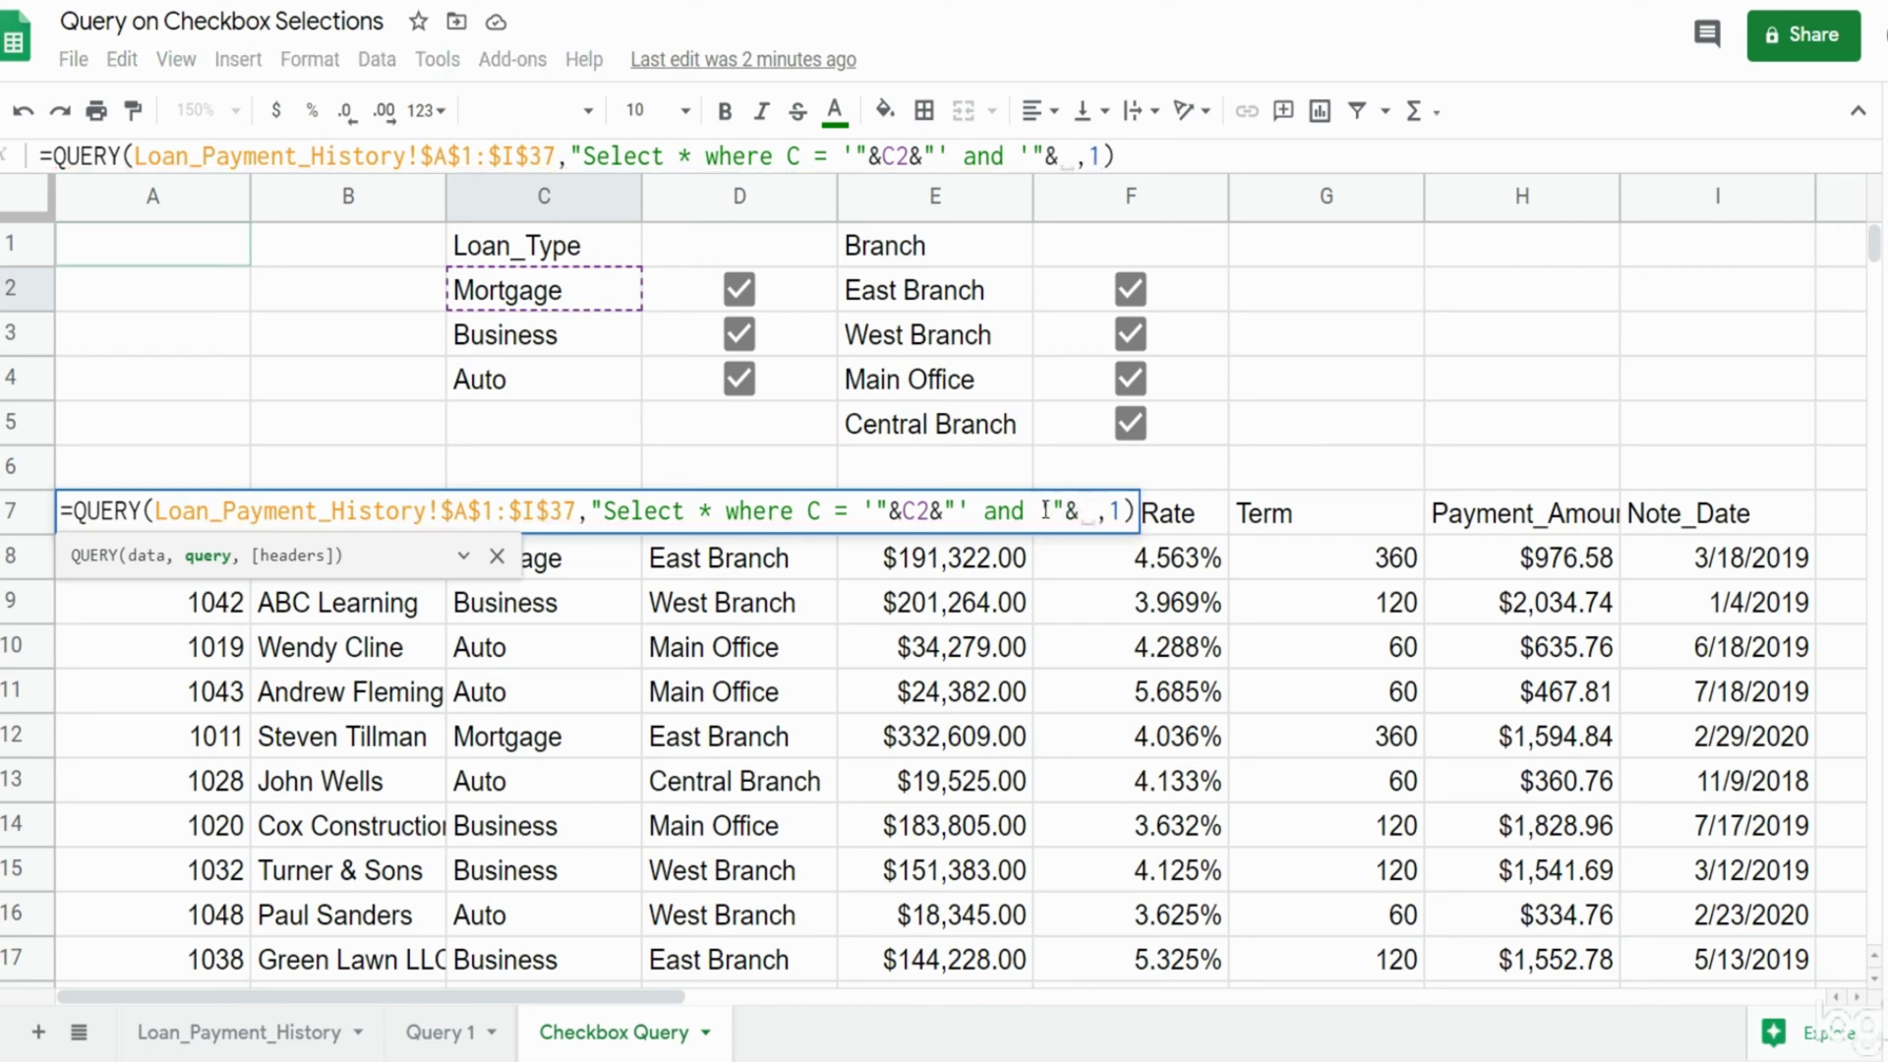
pyautogui.click(794, 297)
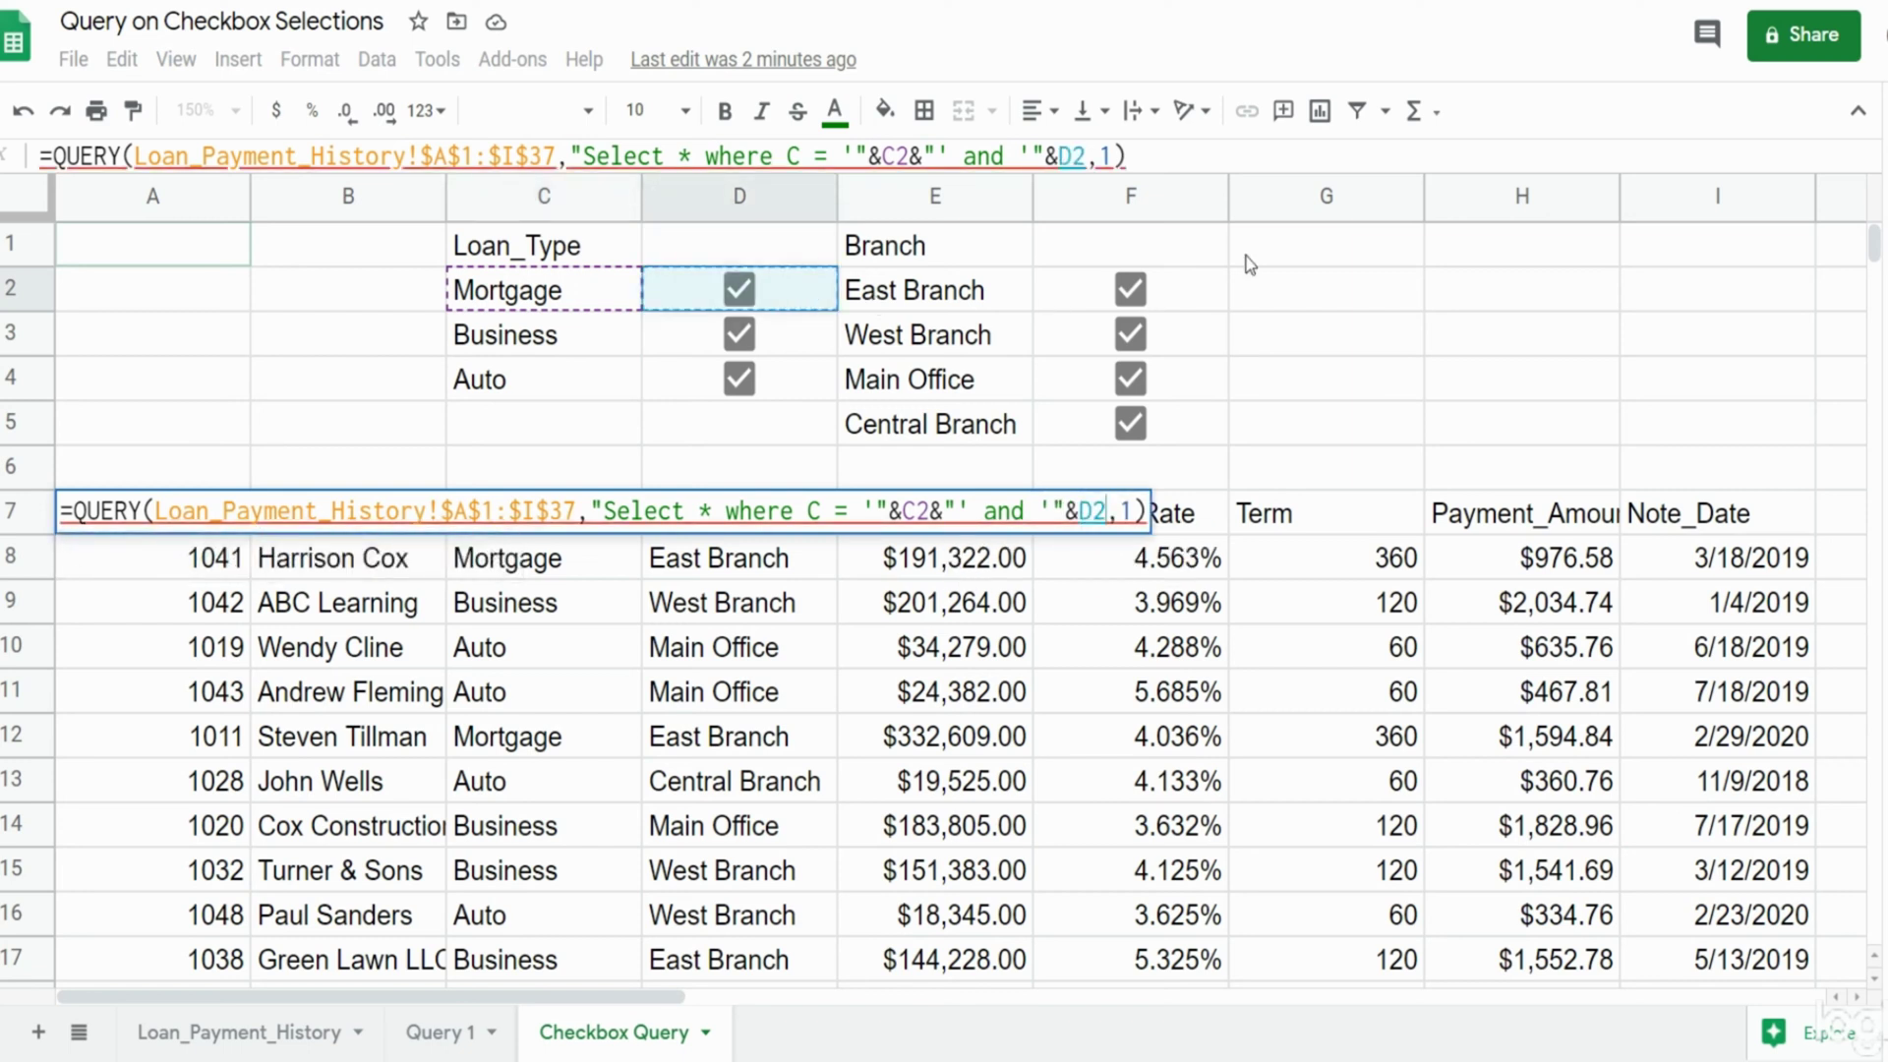
pyautogui.write('&')
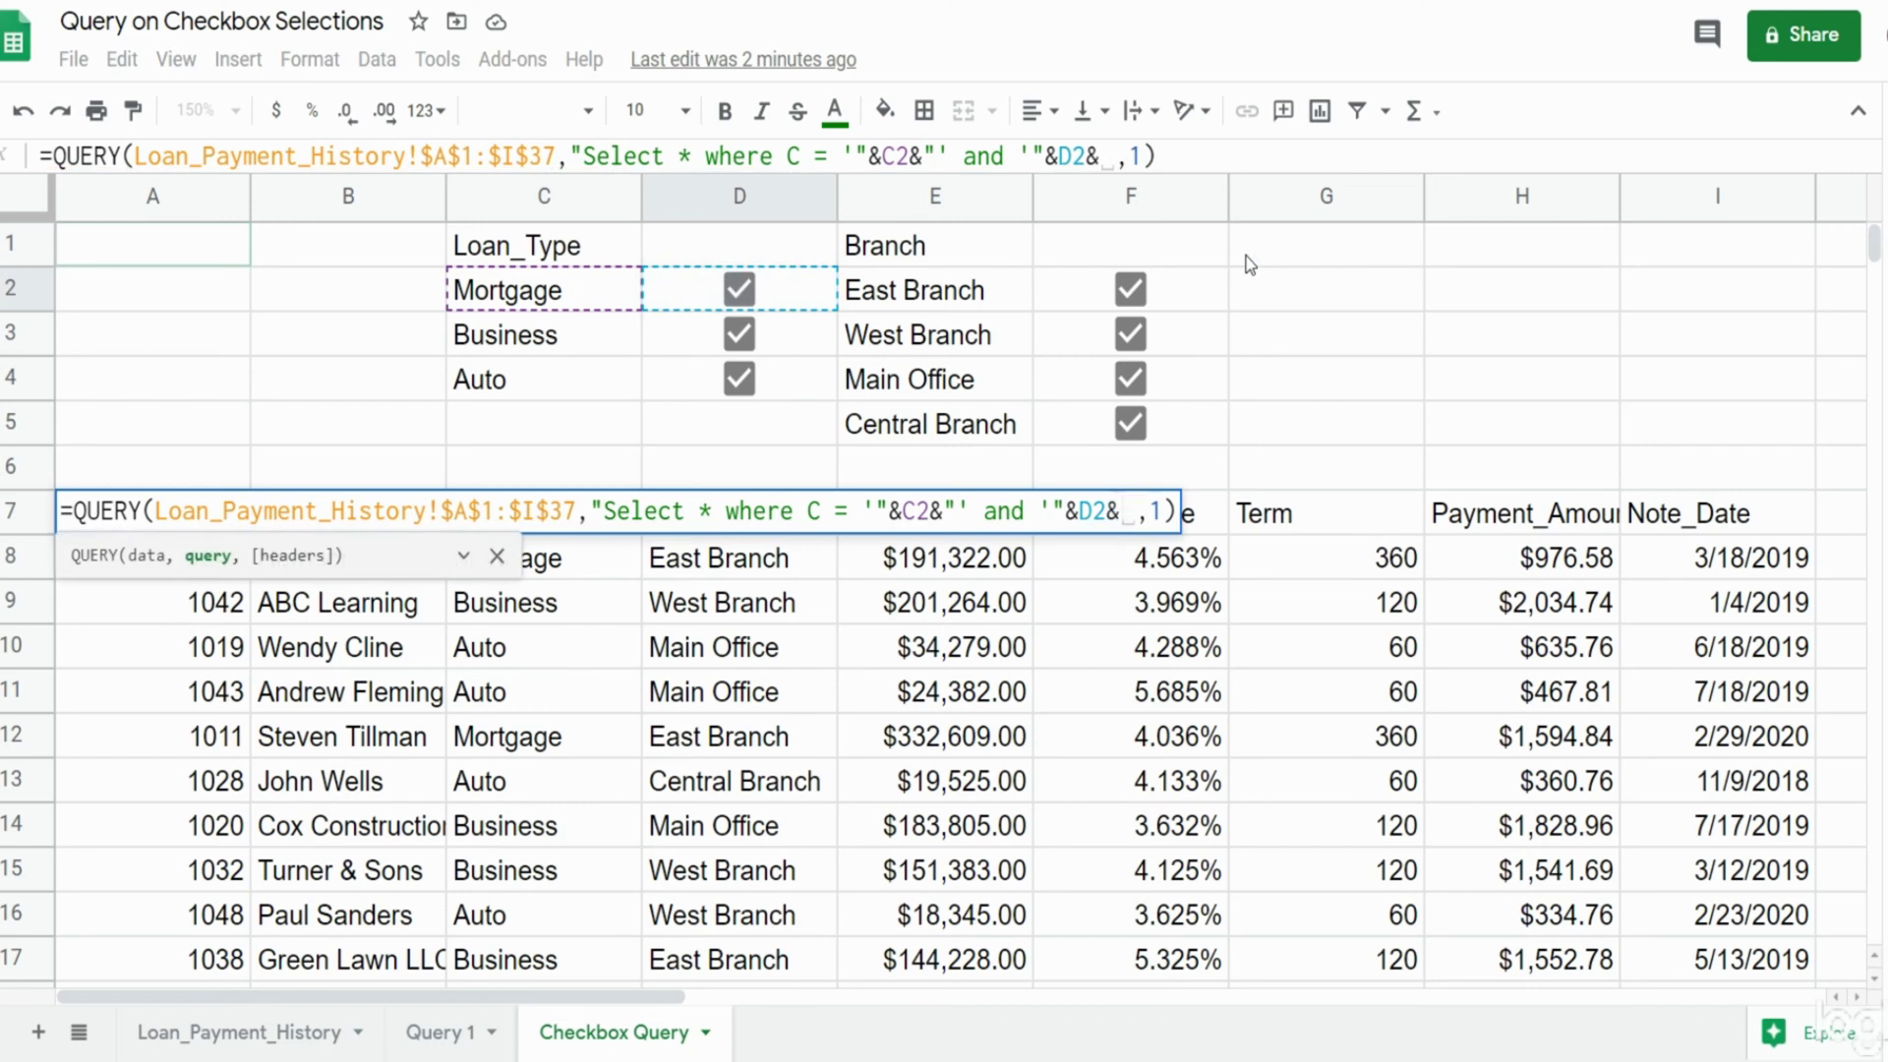
pyautogui.write('"')
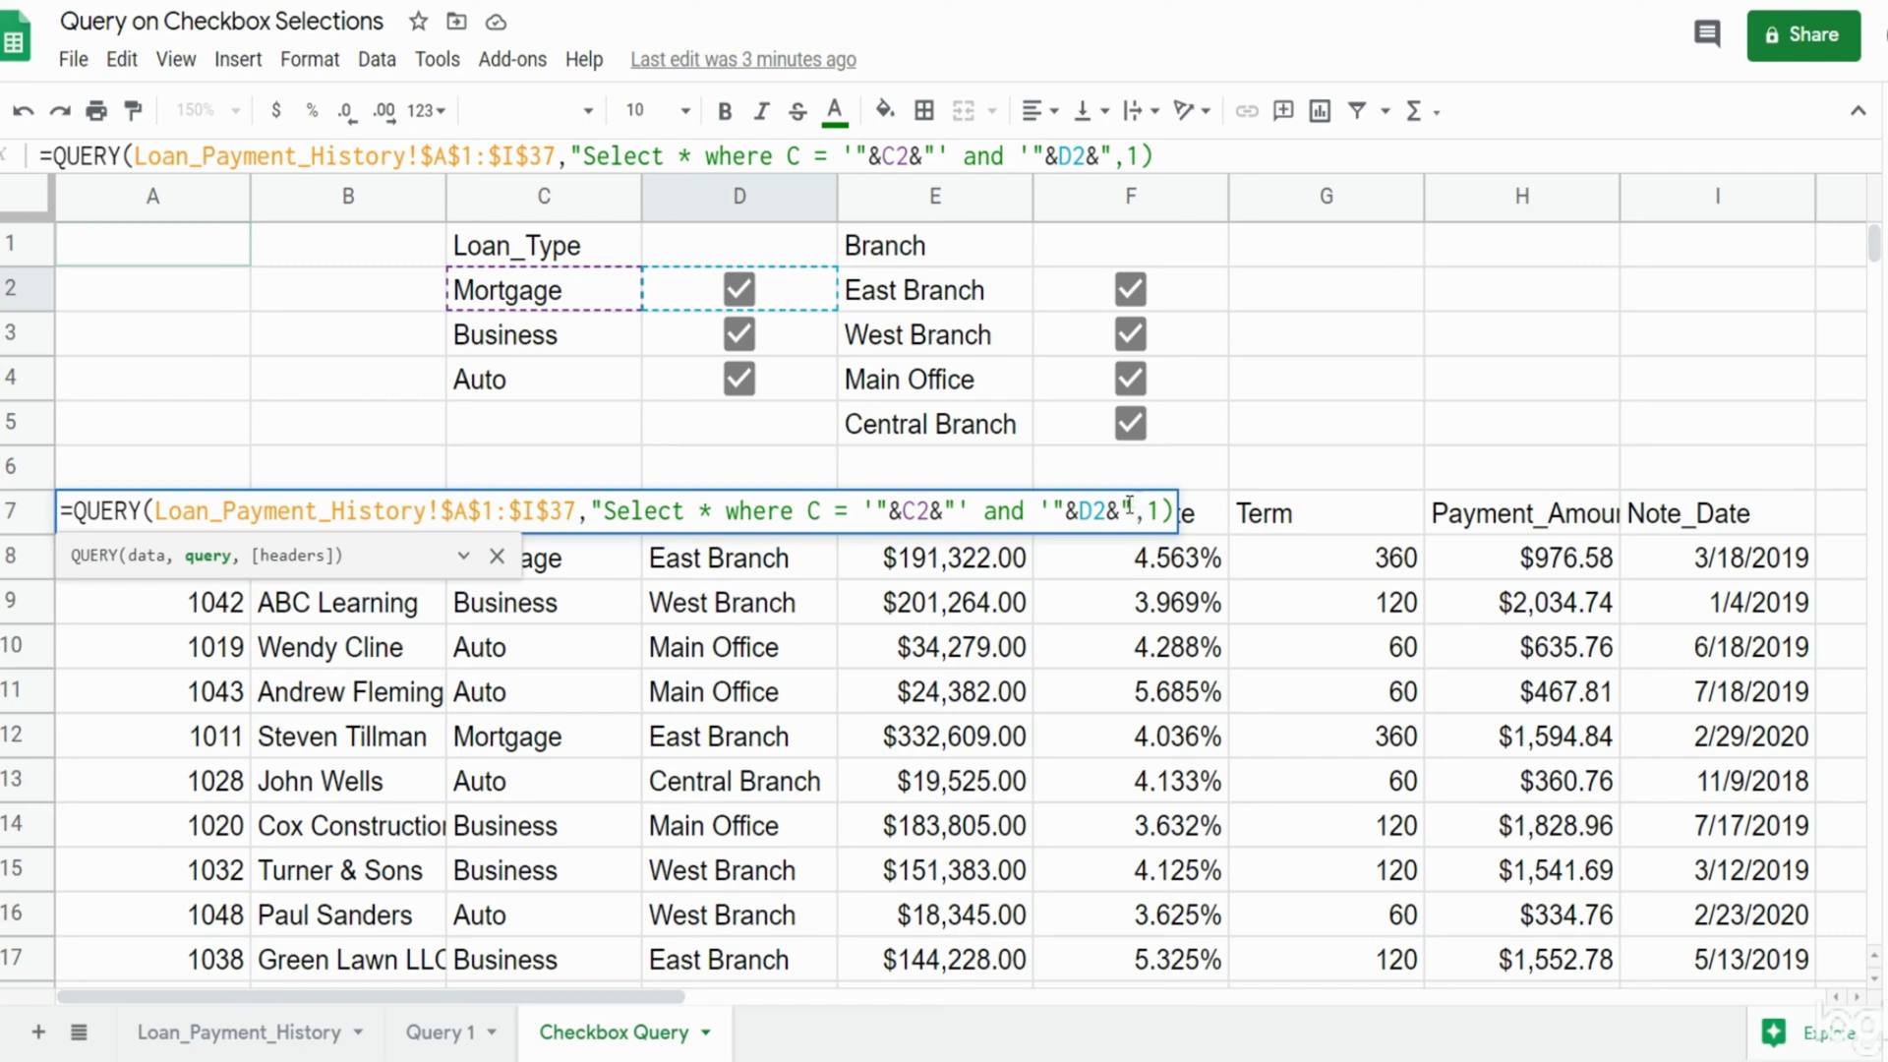
pyautogui.write("'")
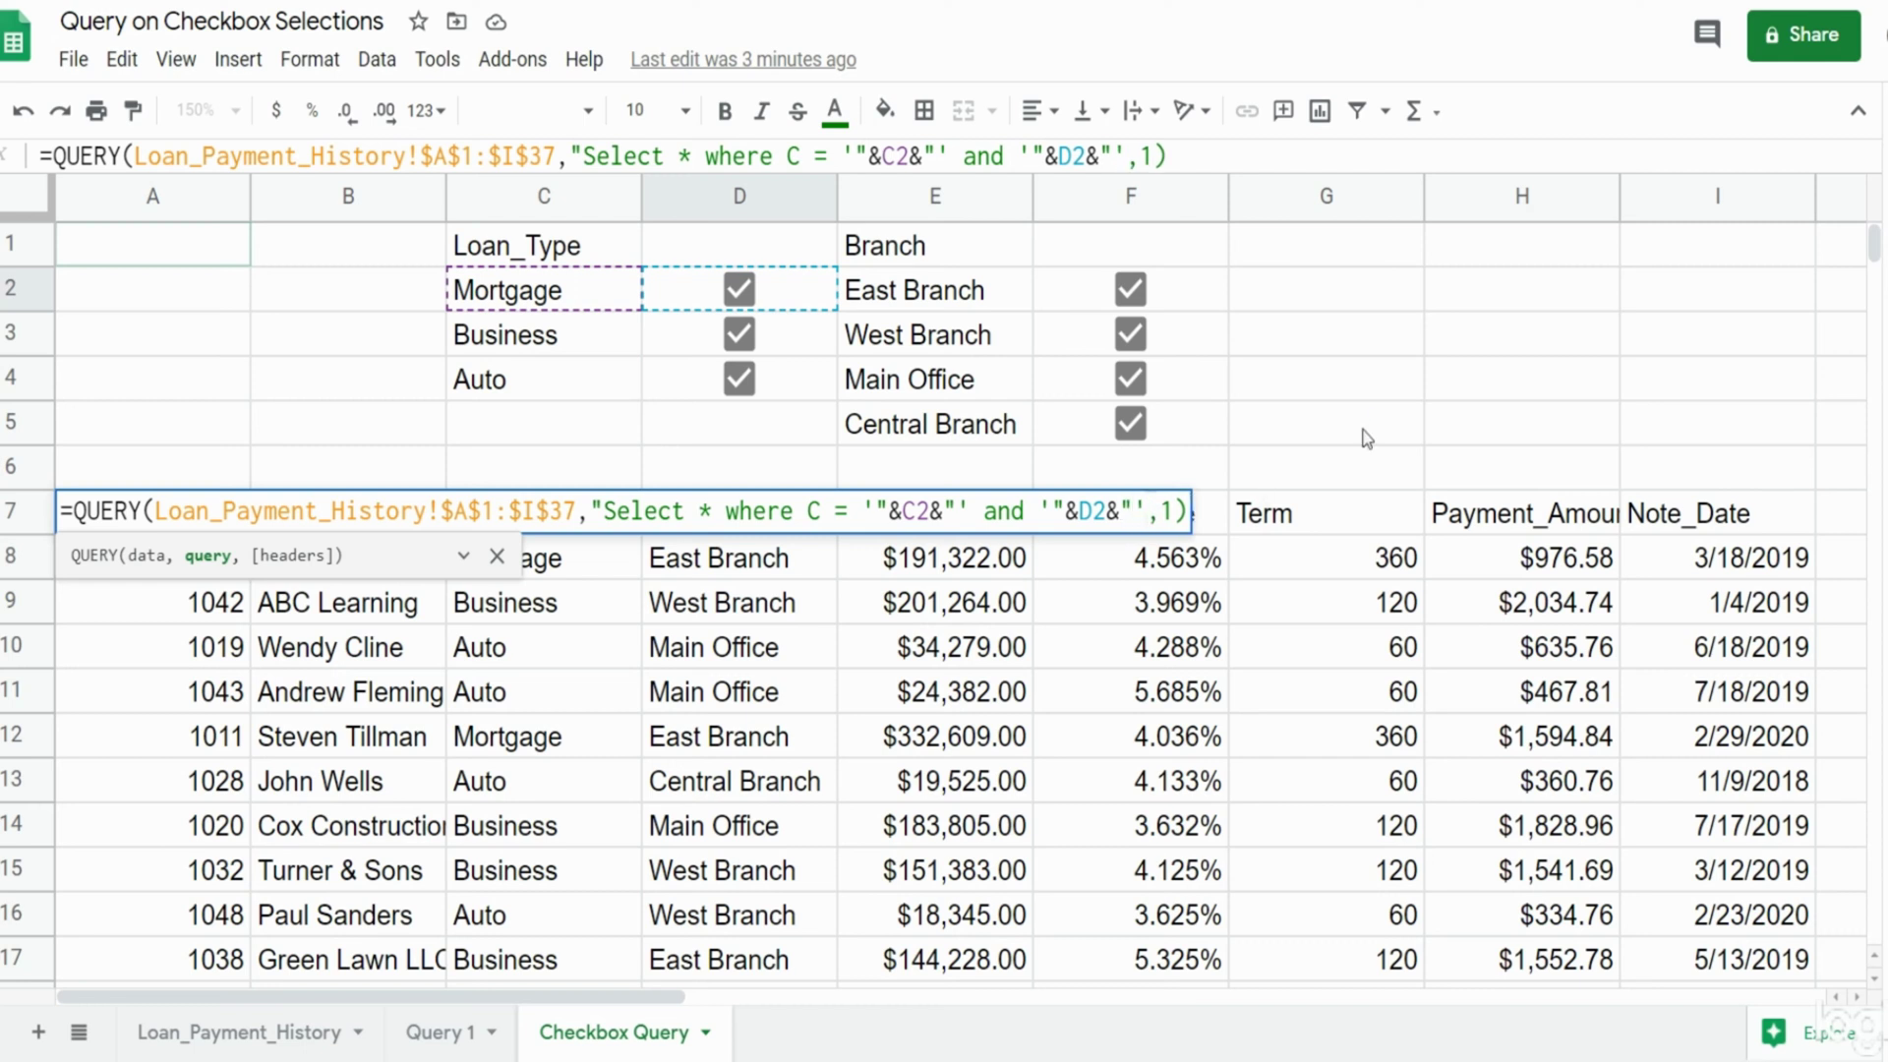
pyautogui.write(' = ')
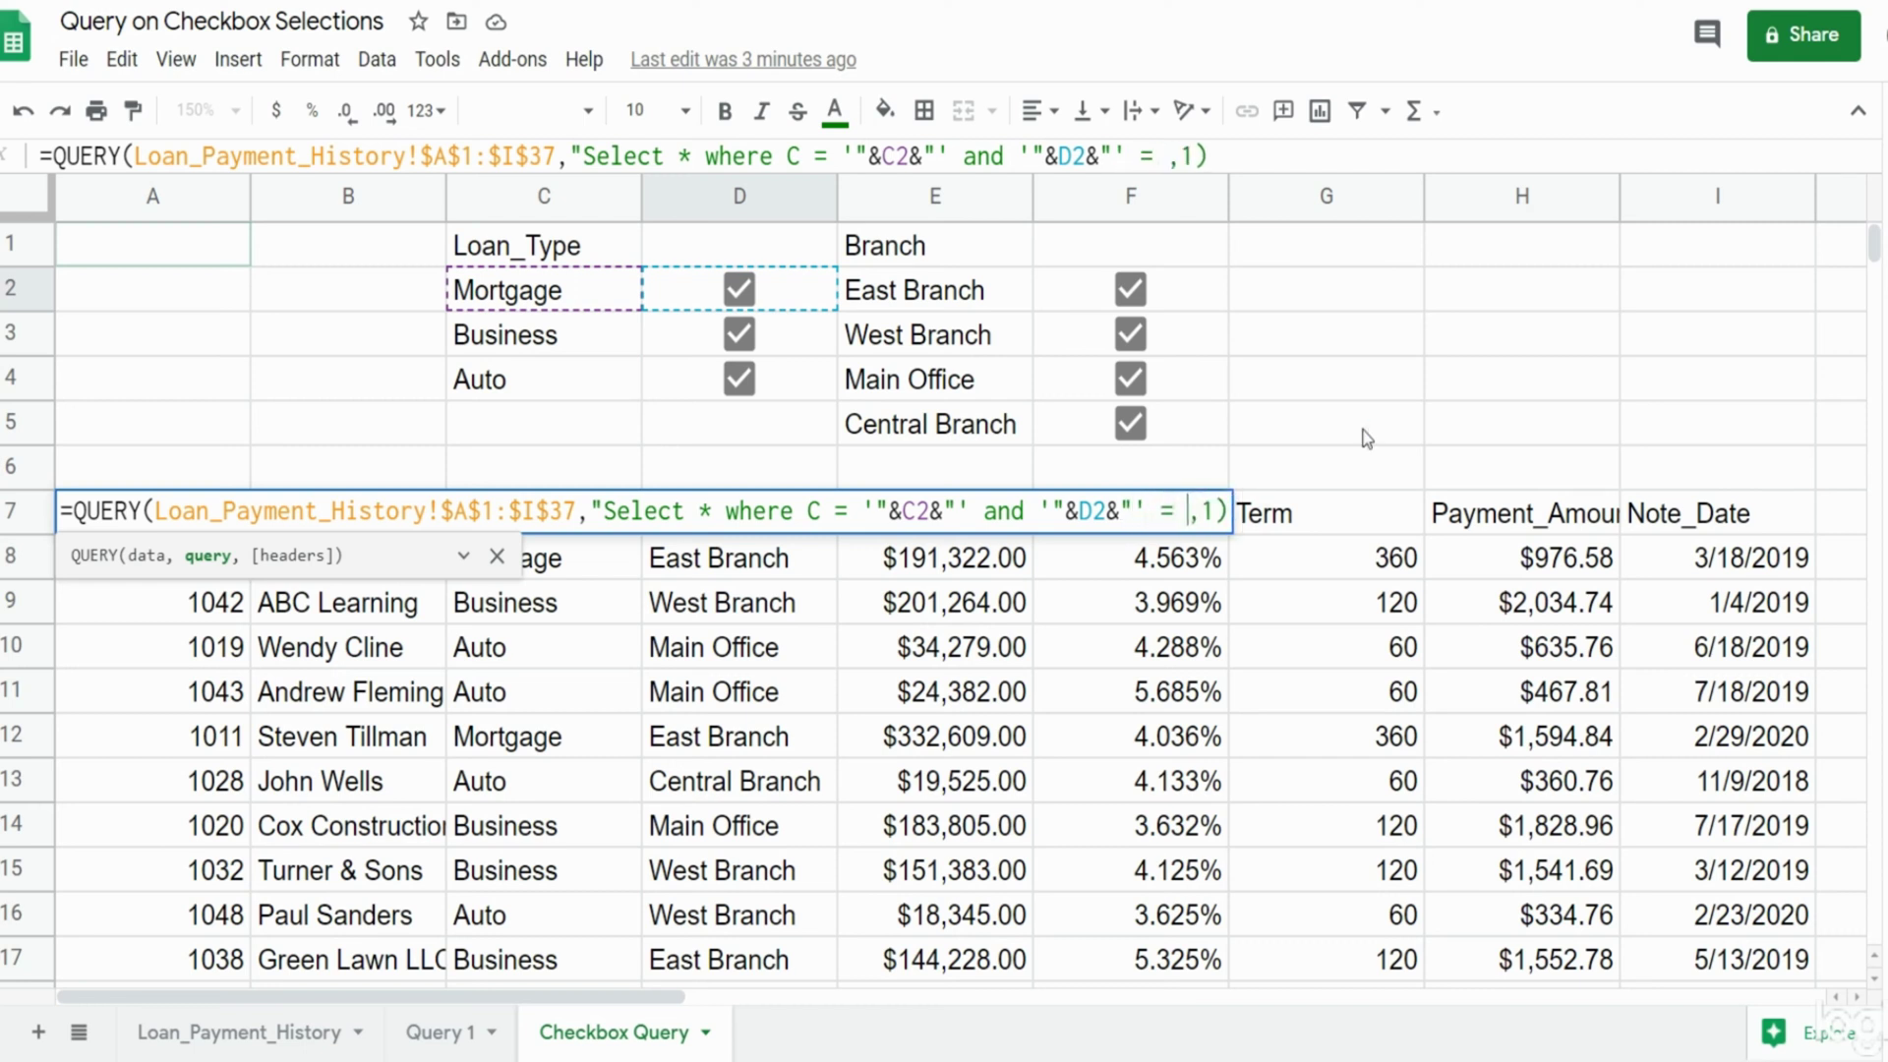
pyautogui.write("'")
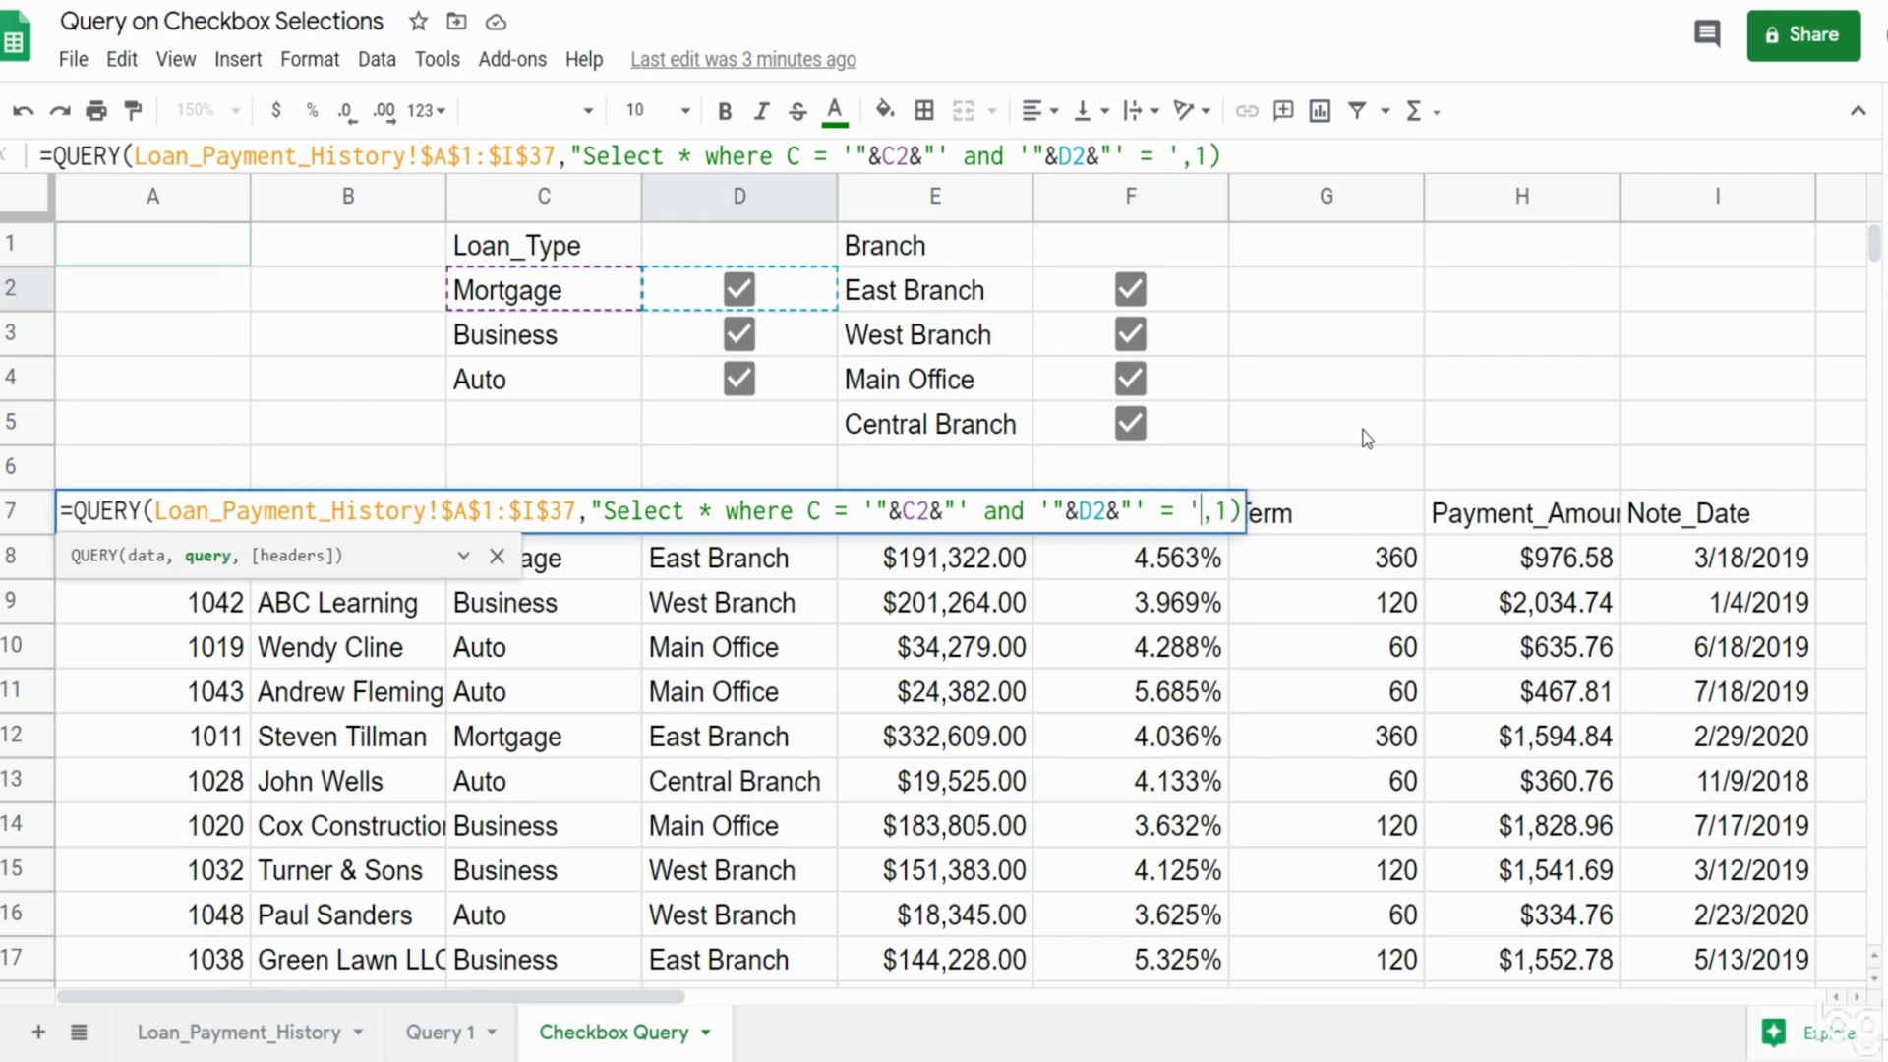
pyautogui.write("TRUE'")
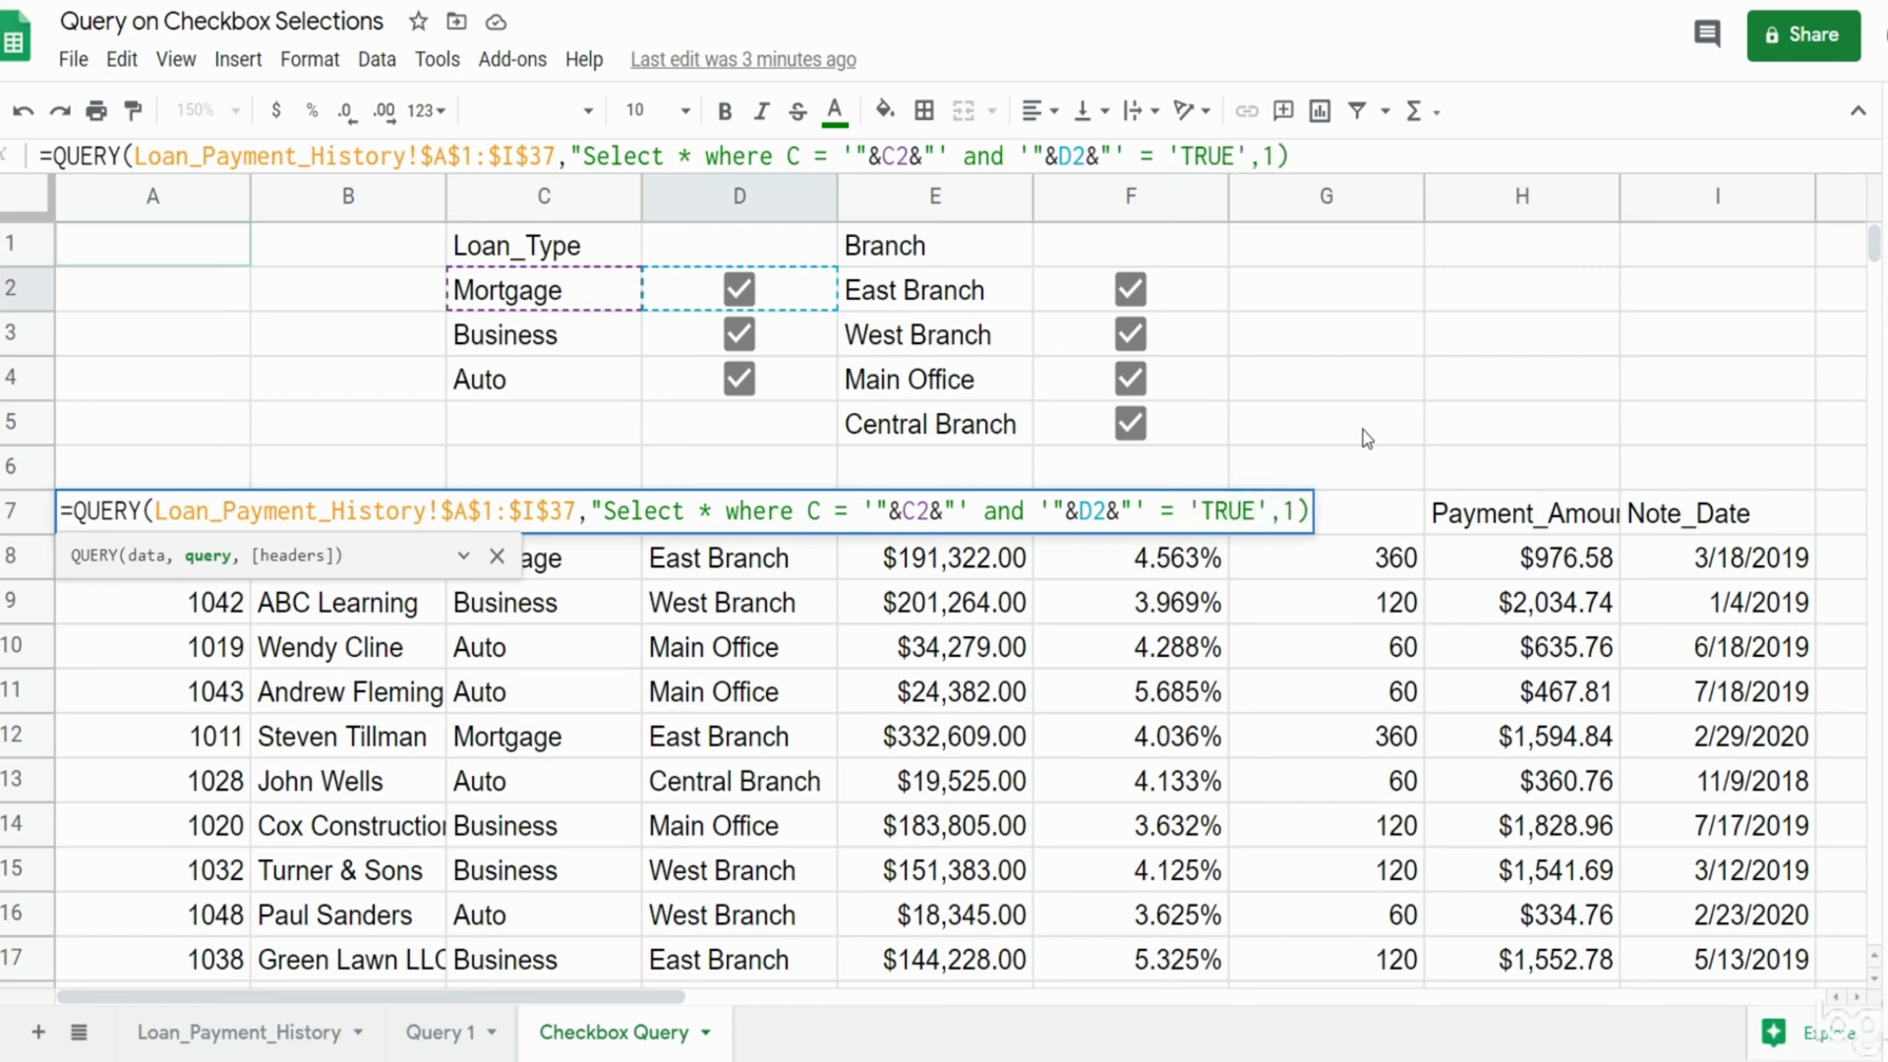
pyautogui.write('"')
pyautogui.press('Return')
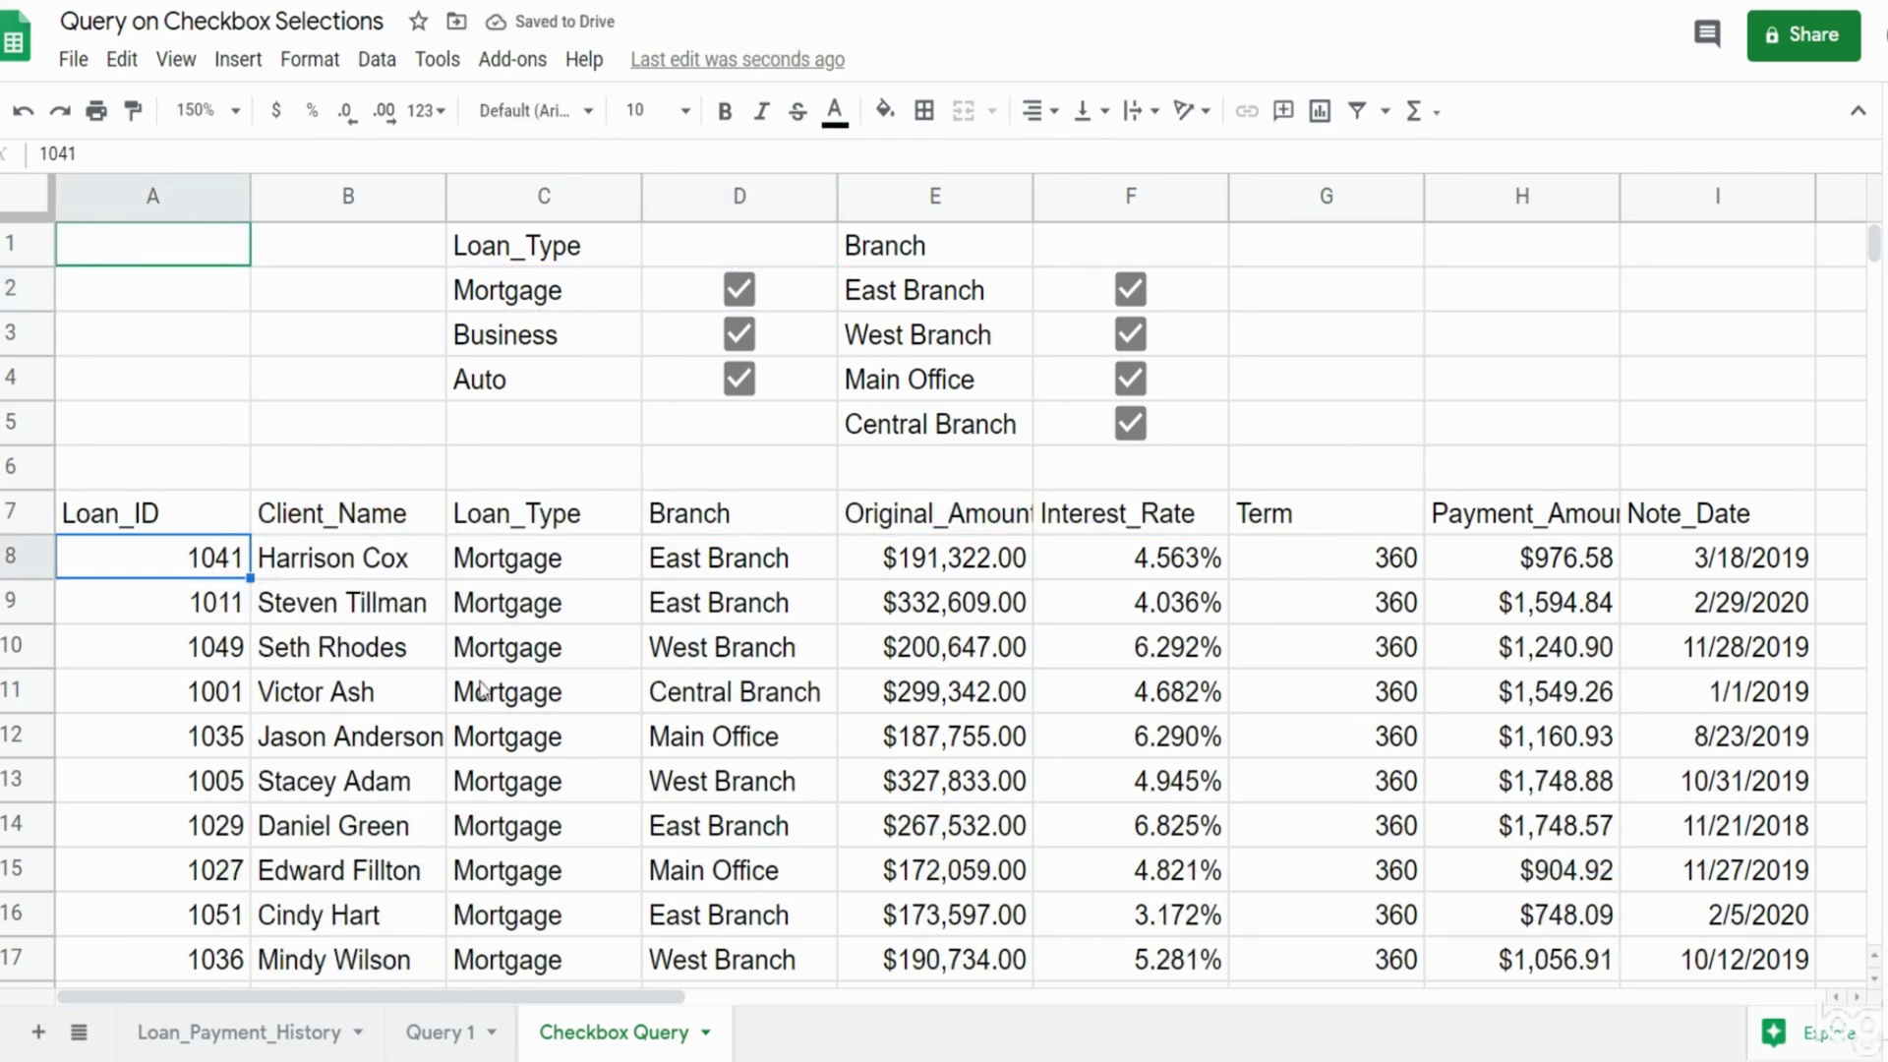
# Review the QUERY formula in A7 without changing it.
pyautogui.click(160, 520)
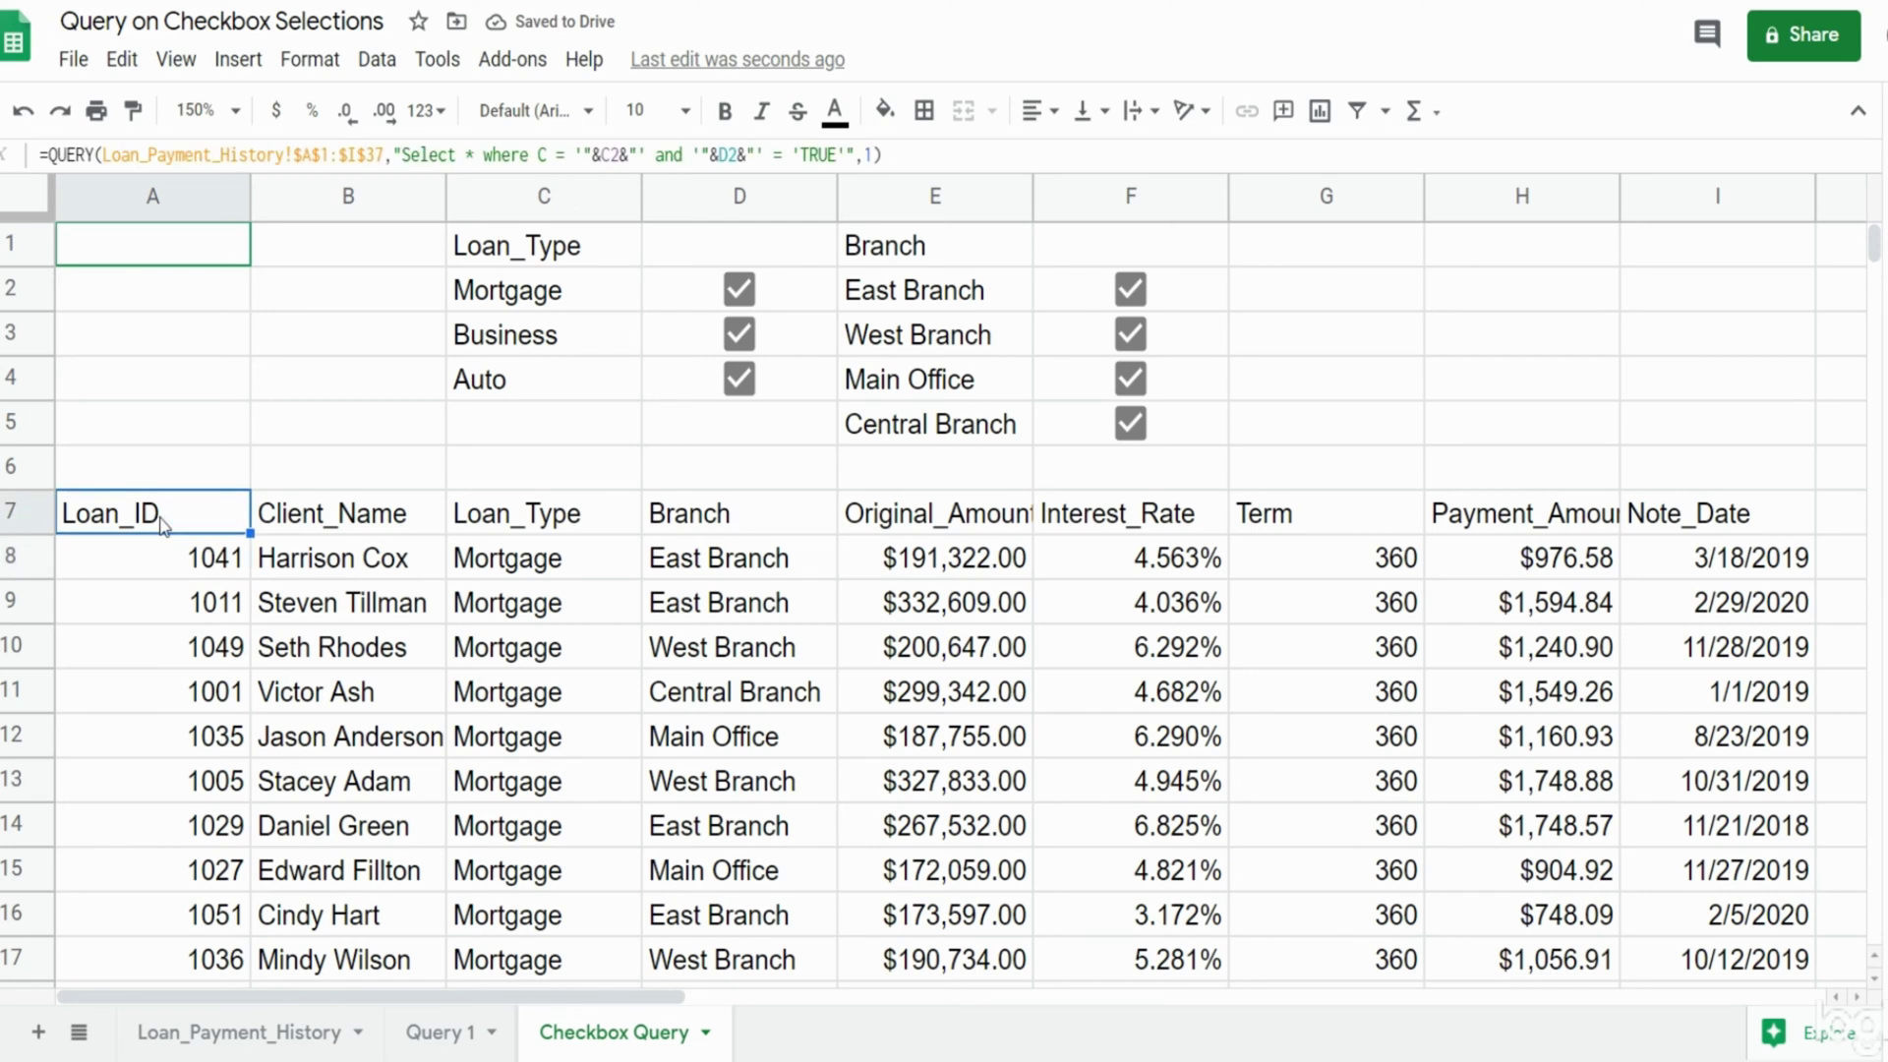
pyautogui.doubleClick(160, 519)
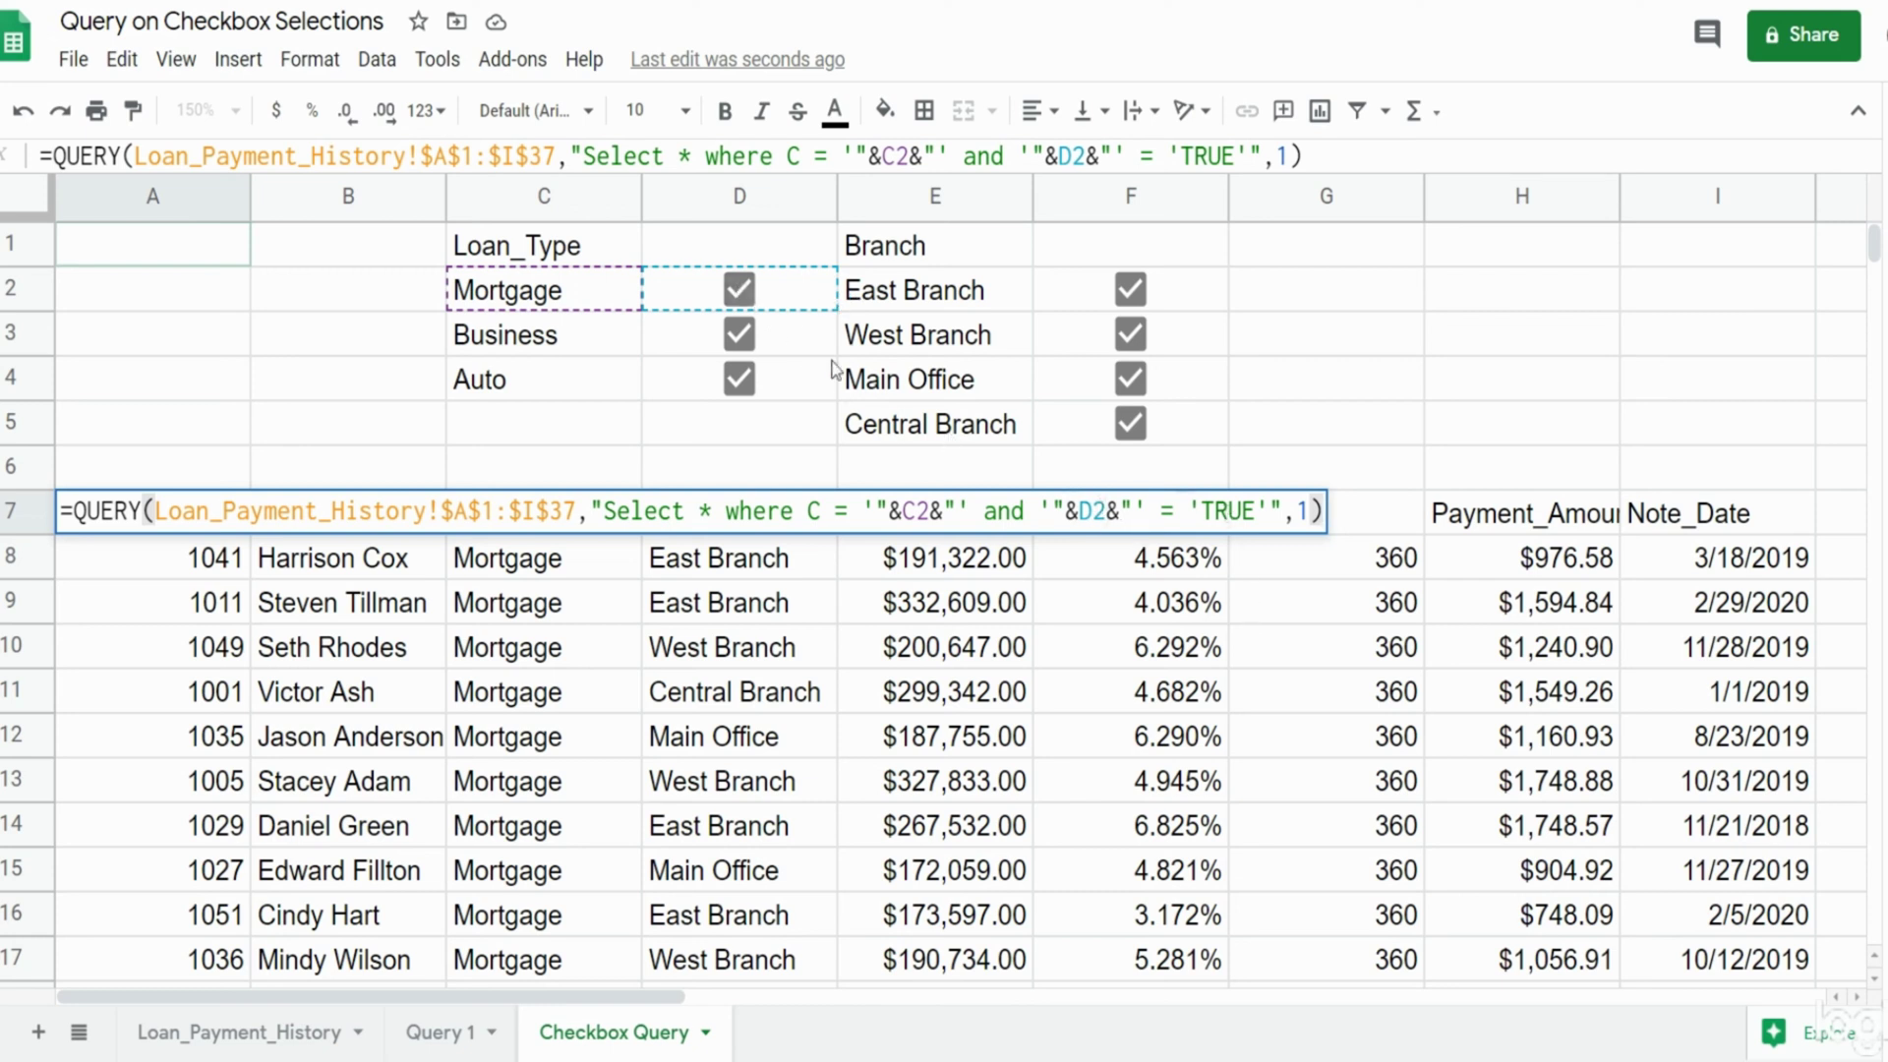
pyautogui.press('Return')
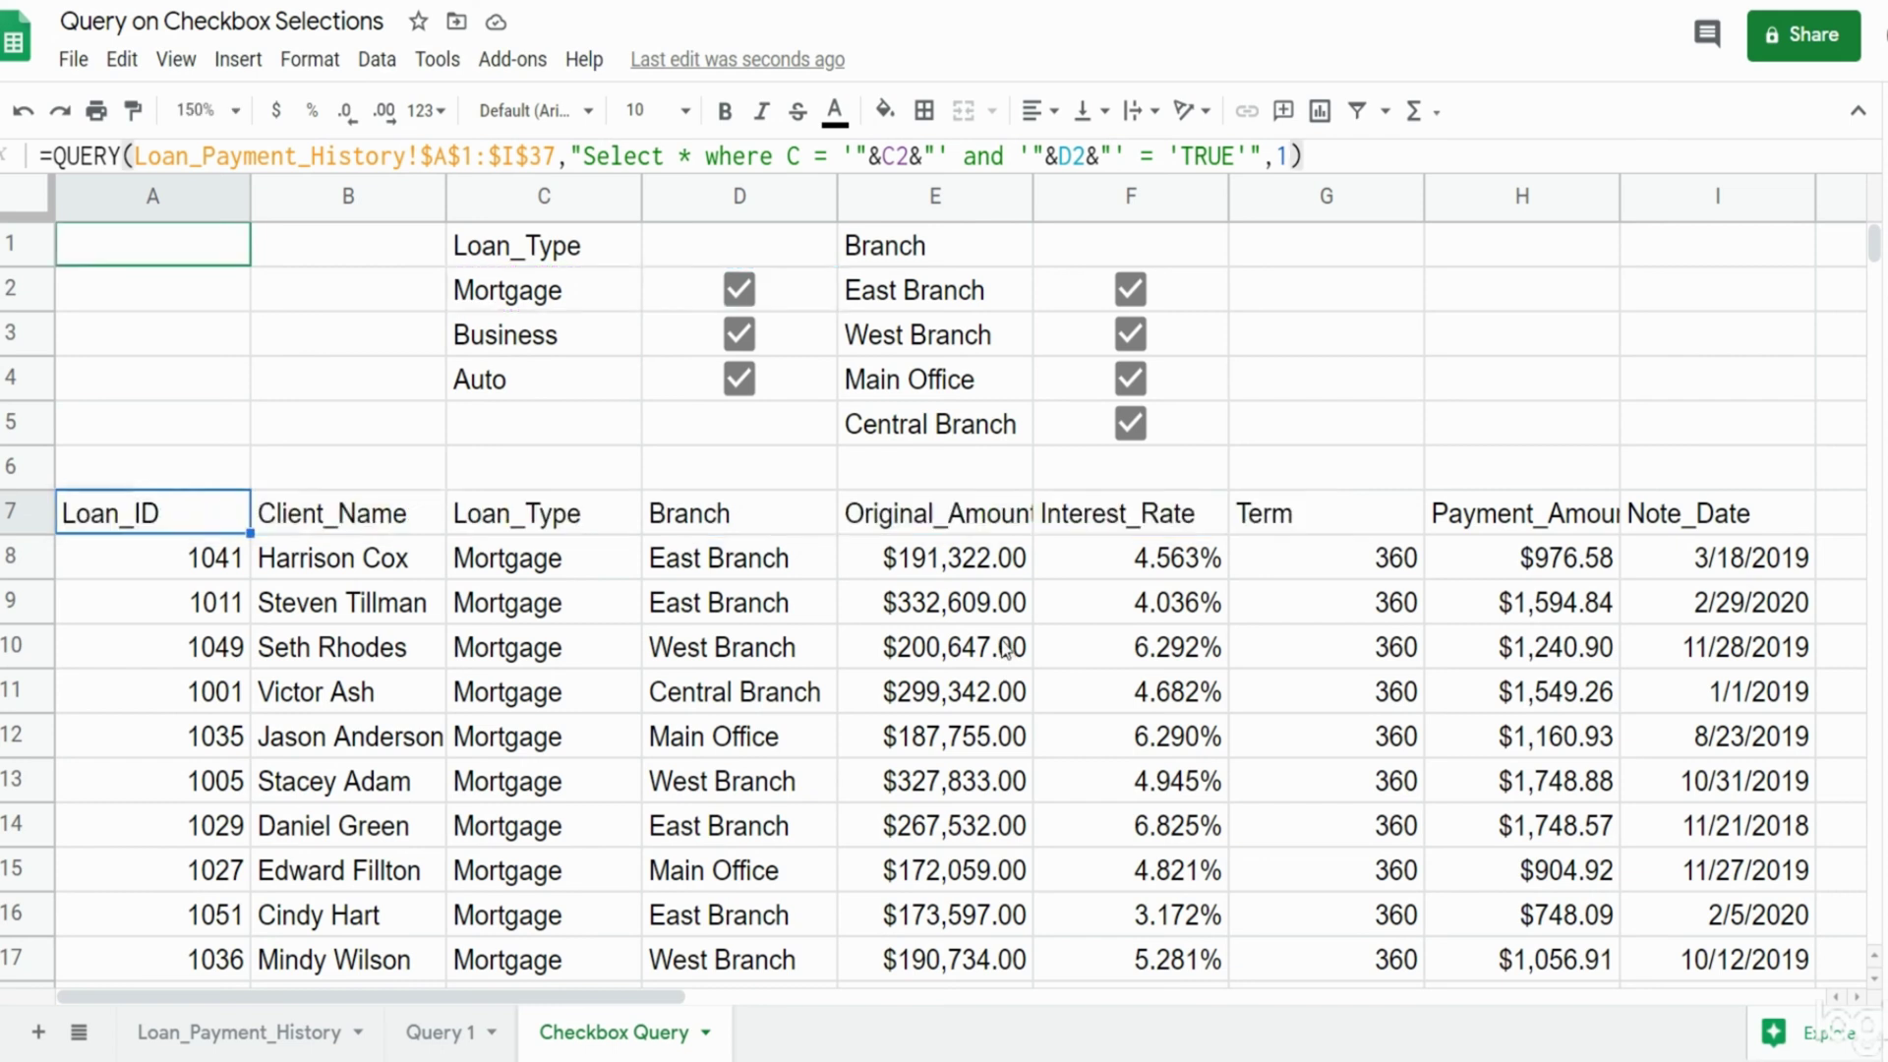
# Look through the filtered rows and test the Mortgage checkbox in D2 by unticking and re-ticking it.
pyautogui.scroll(-3, 855, 625)
pyautogui.scroll(3, 853, 623)
pyautogui.click(747, 295)
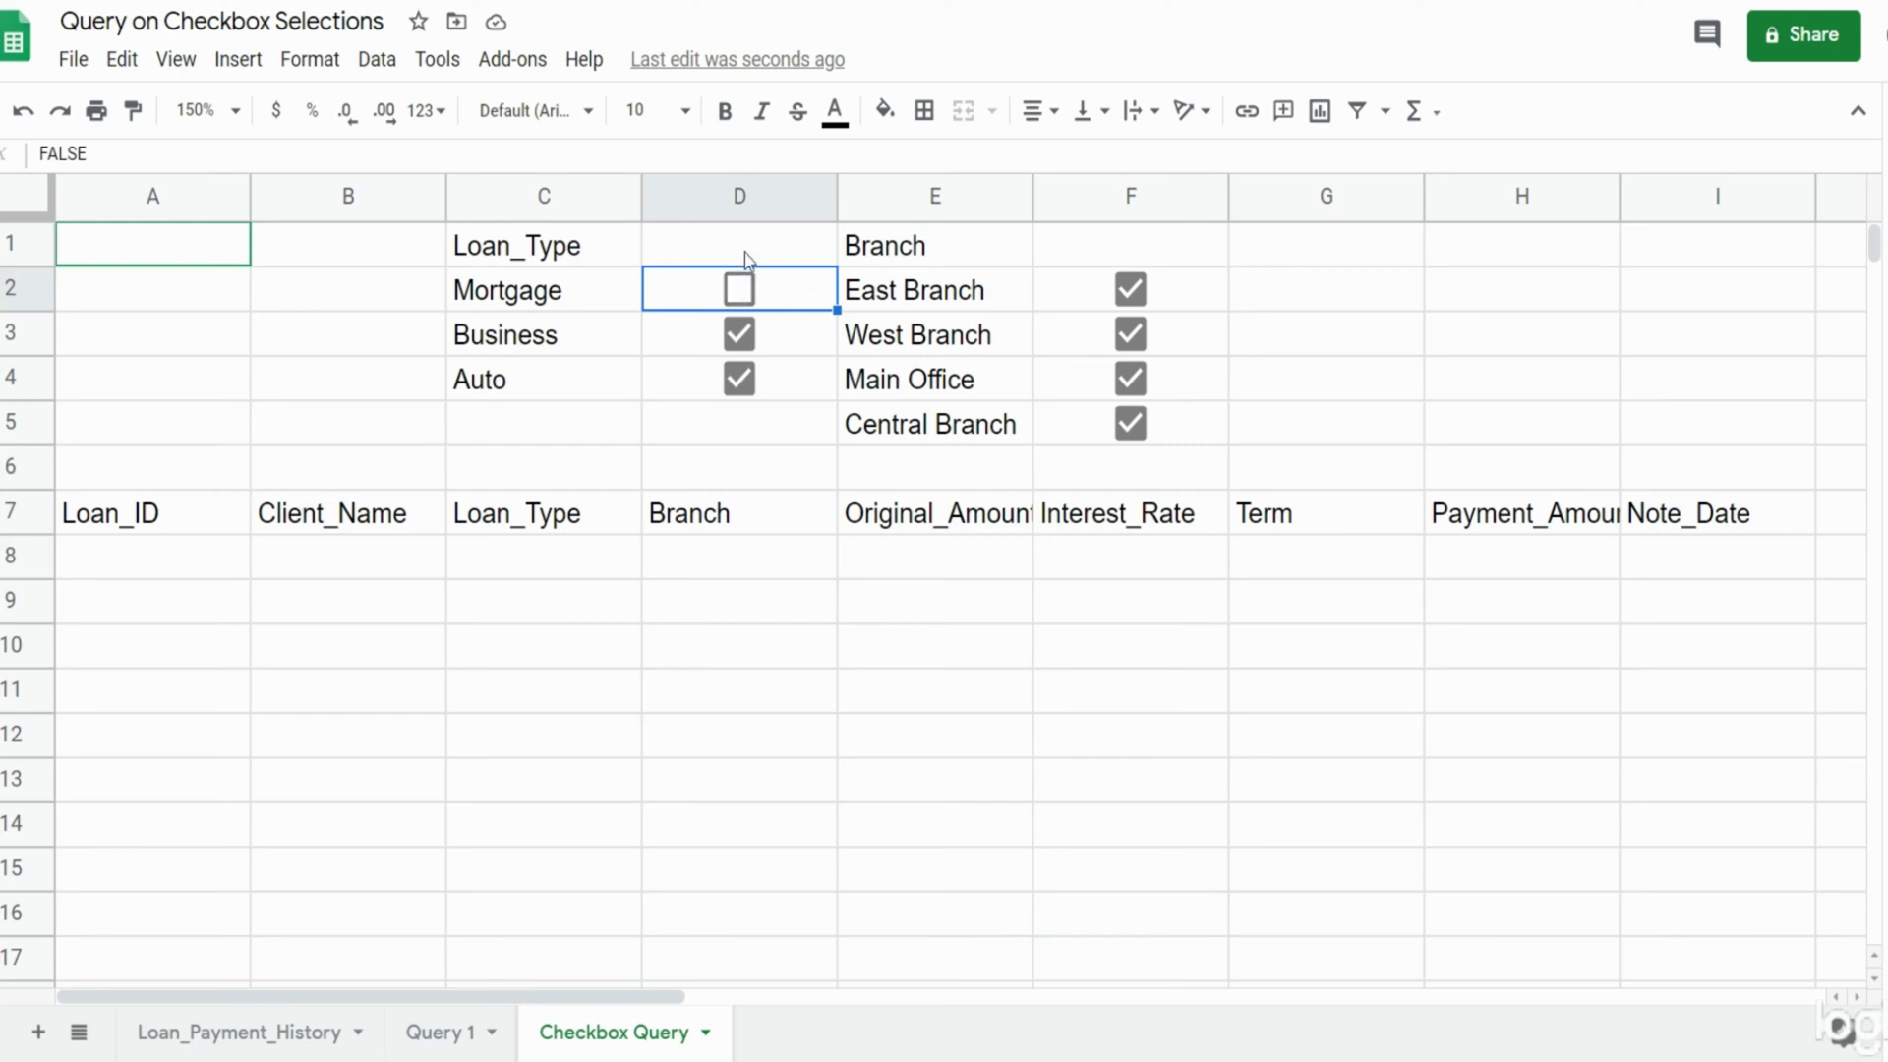
pyautogui.click(740, 288)
# Duplicate the C2/D2 loan type condition inside A7's query string, joining the copy to the original with or.
pyautogui.click(165, 529)
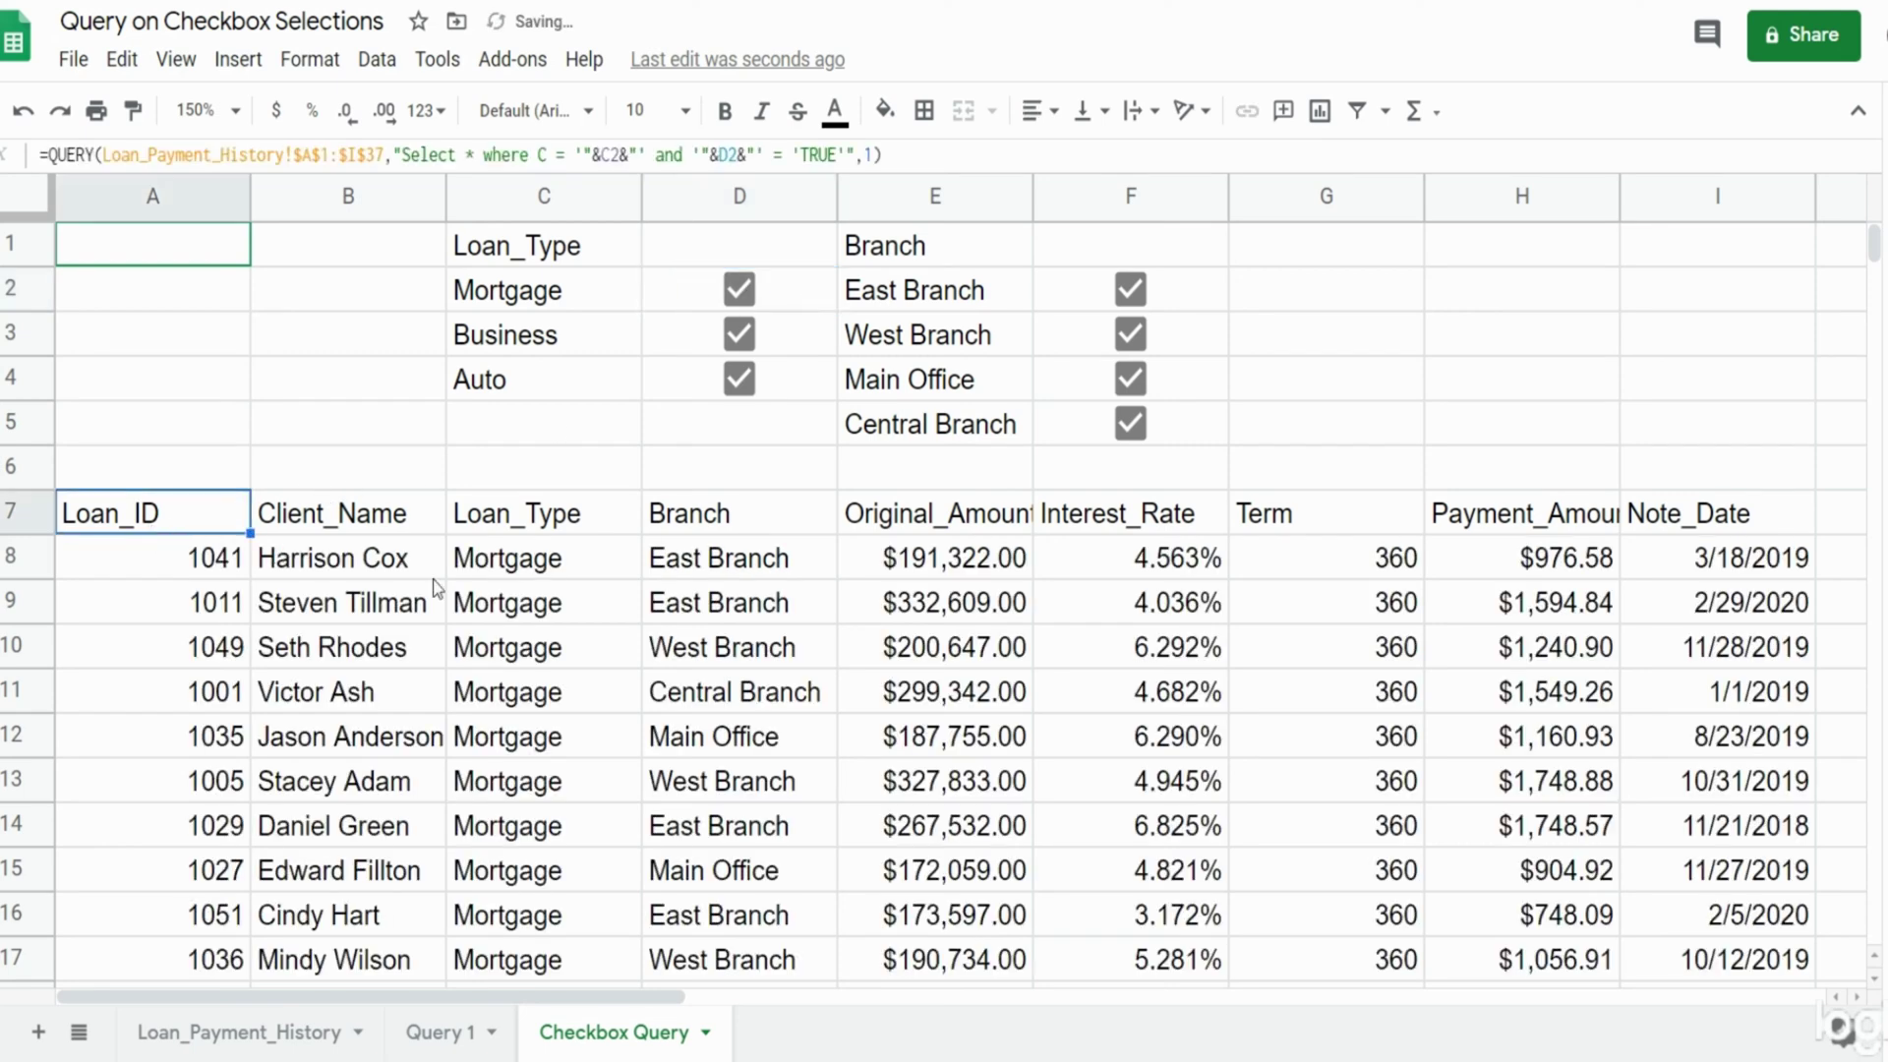
pyautogui.press('F2')
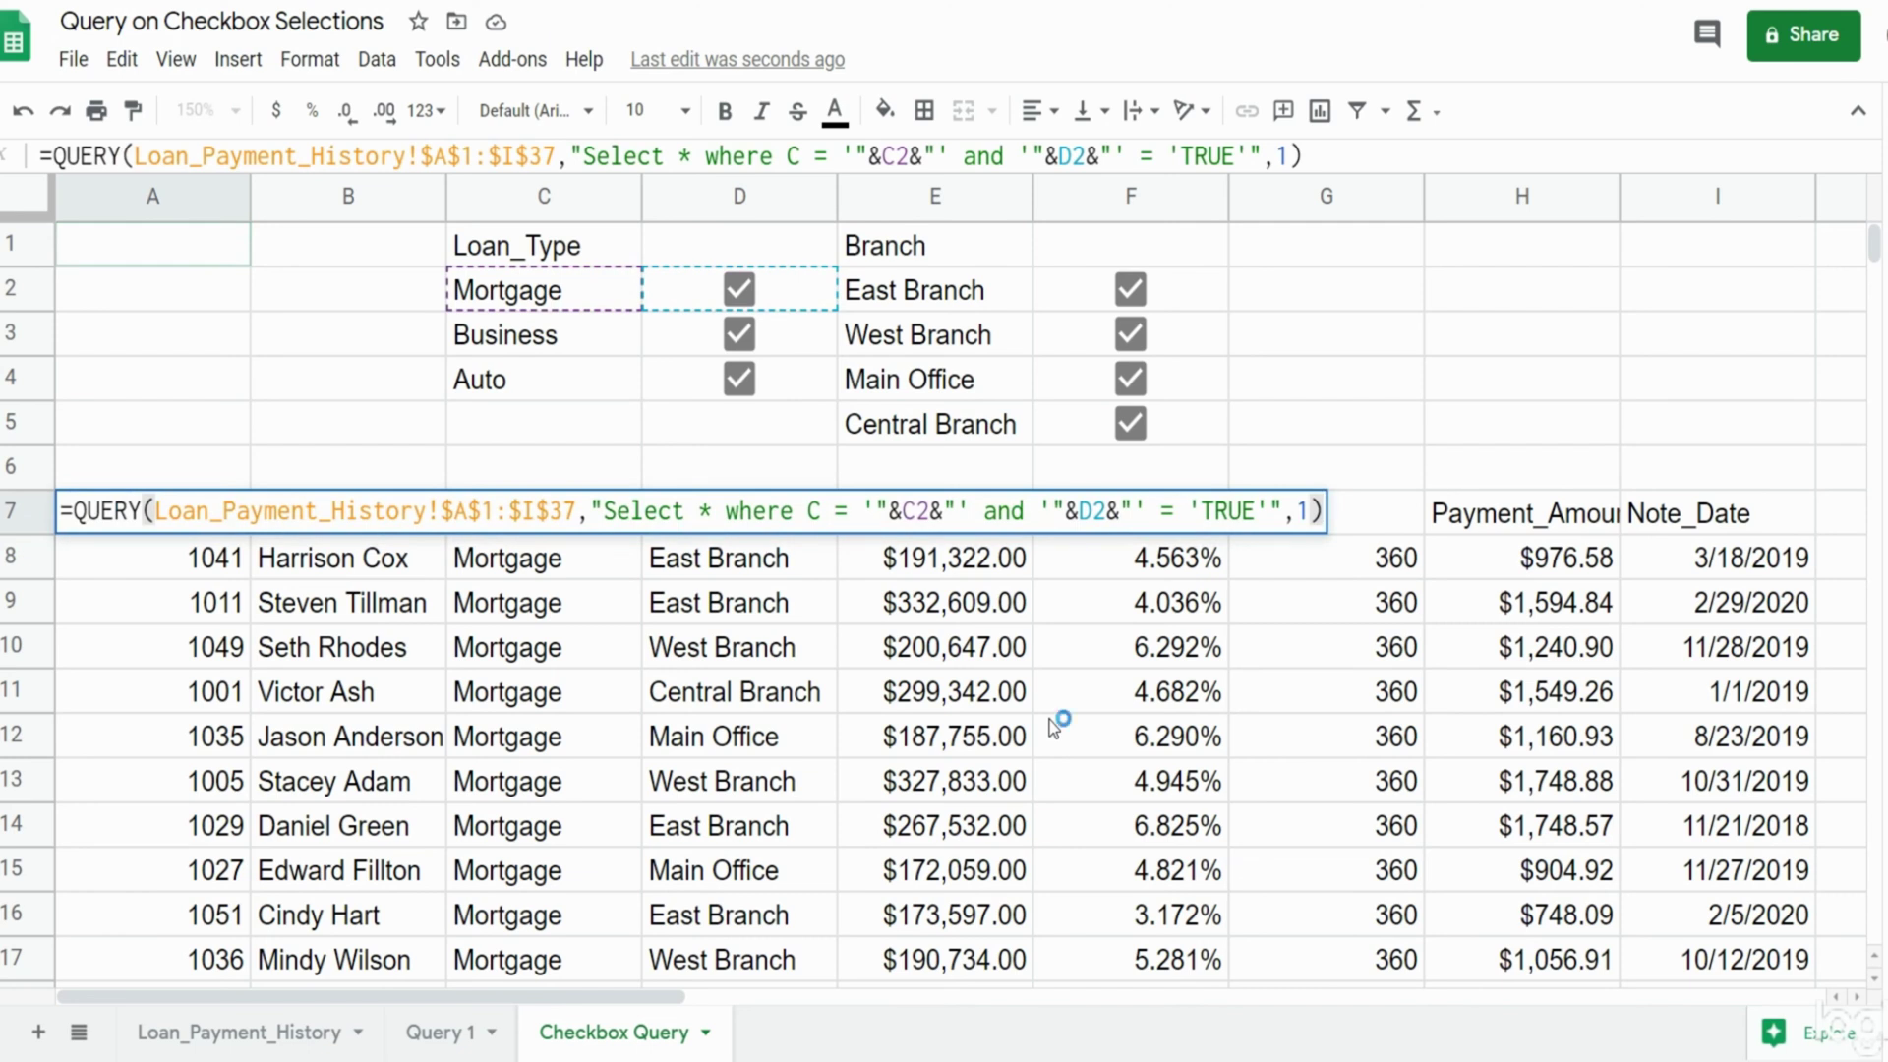
pyautogui.moveTo(1271, 510); pyautogui.dragTo(813, 508)
pyautogui.hotkey('ctrl', 'c')
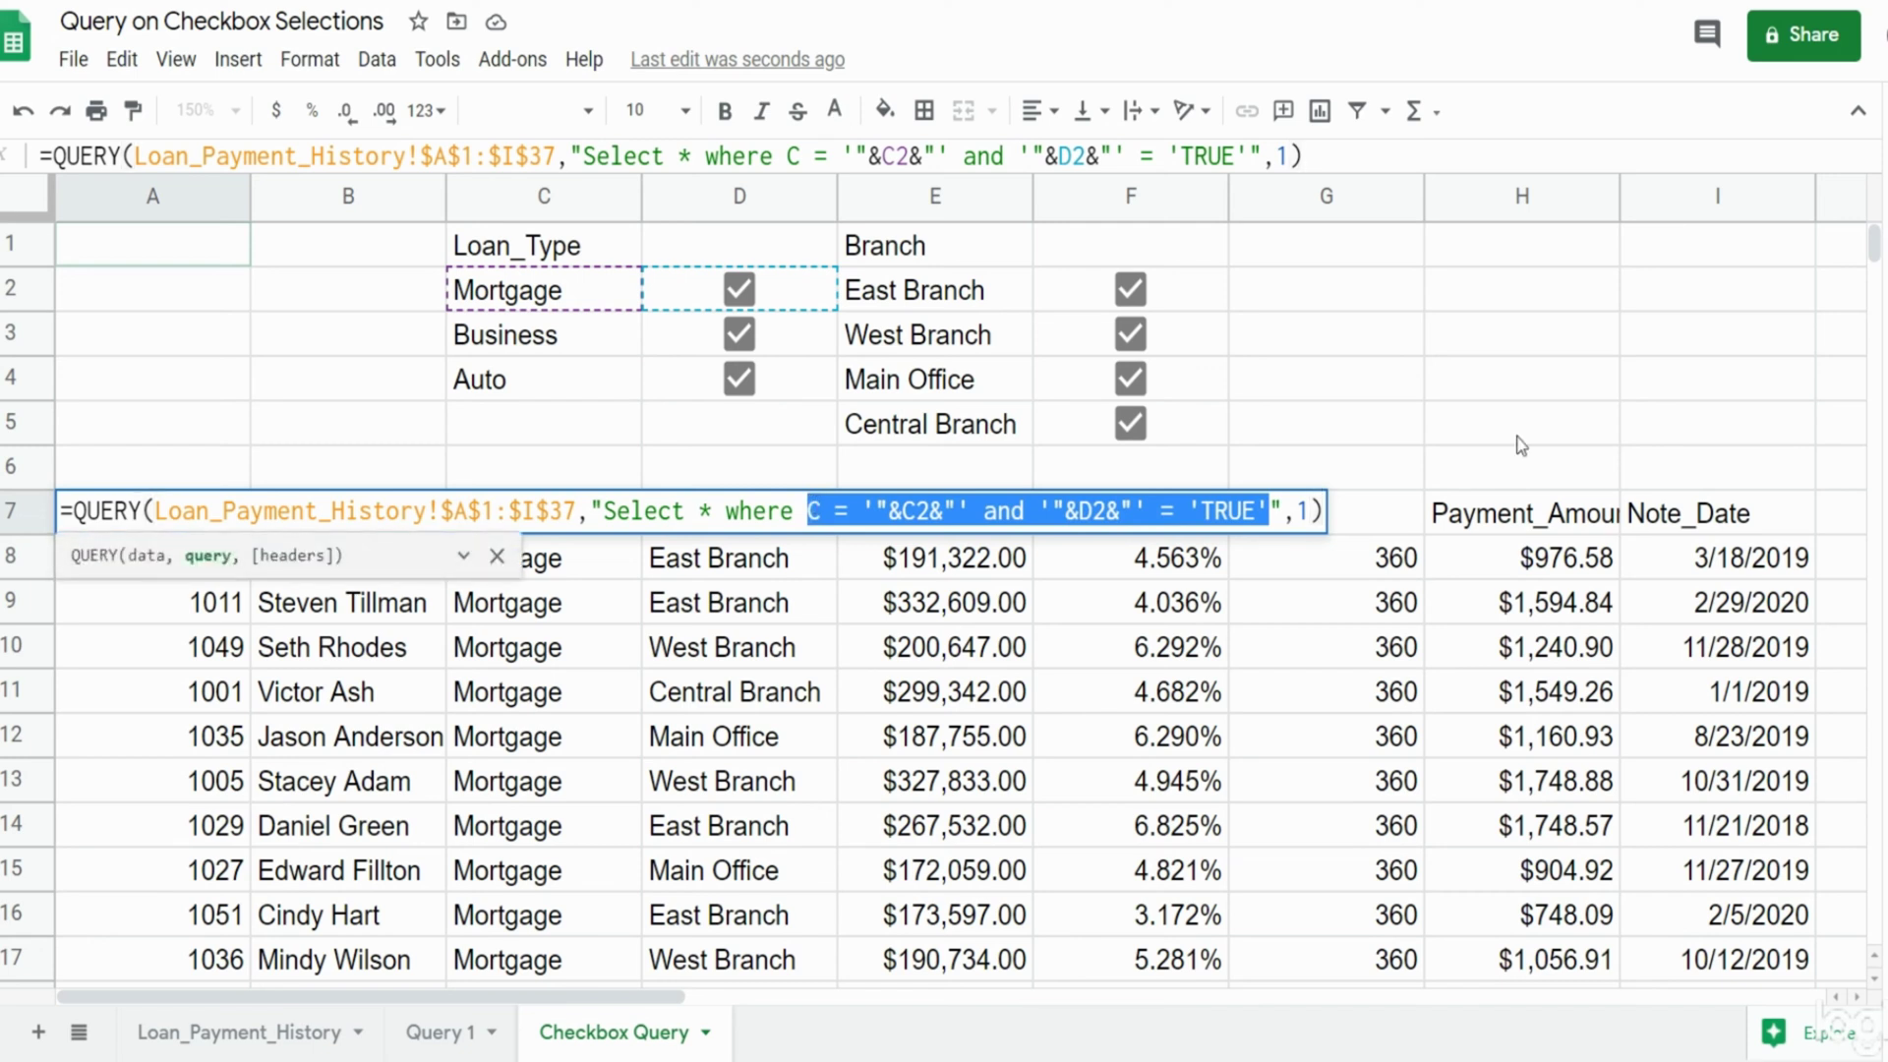
pyautogui.press('Right')
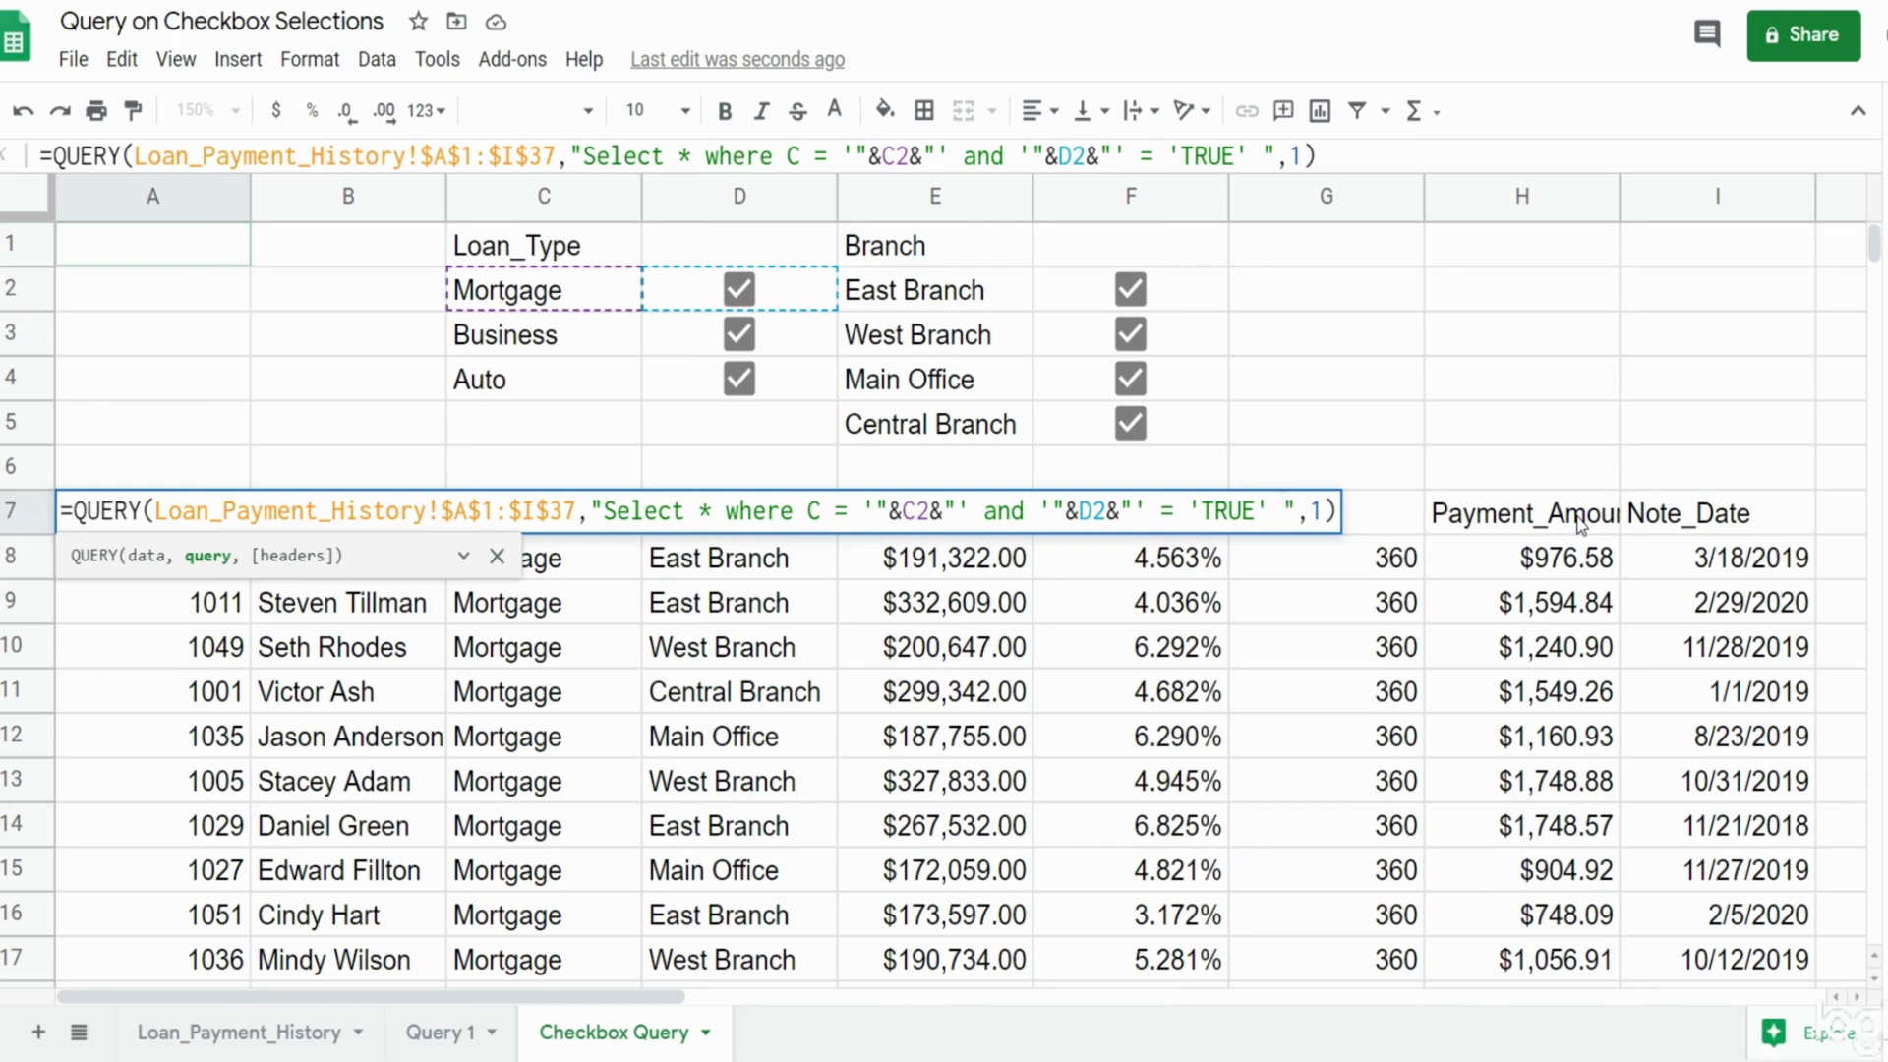
pyautogui.write('or')
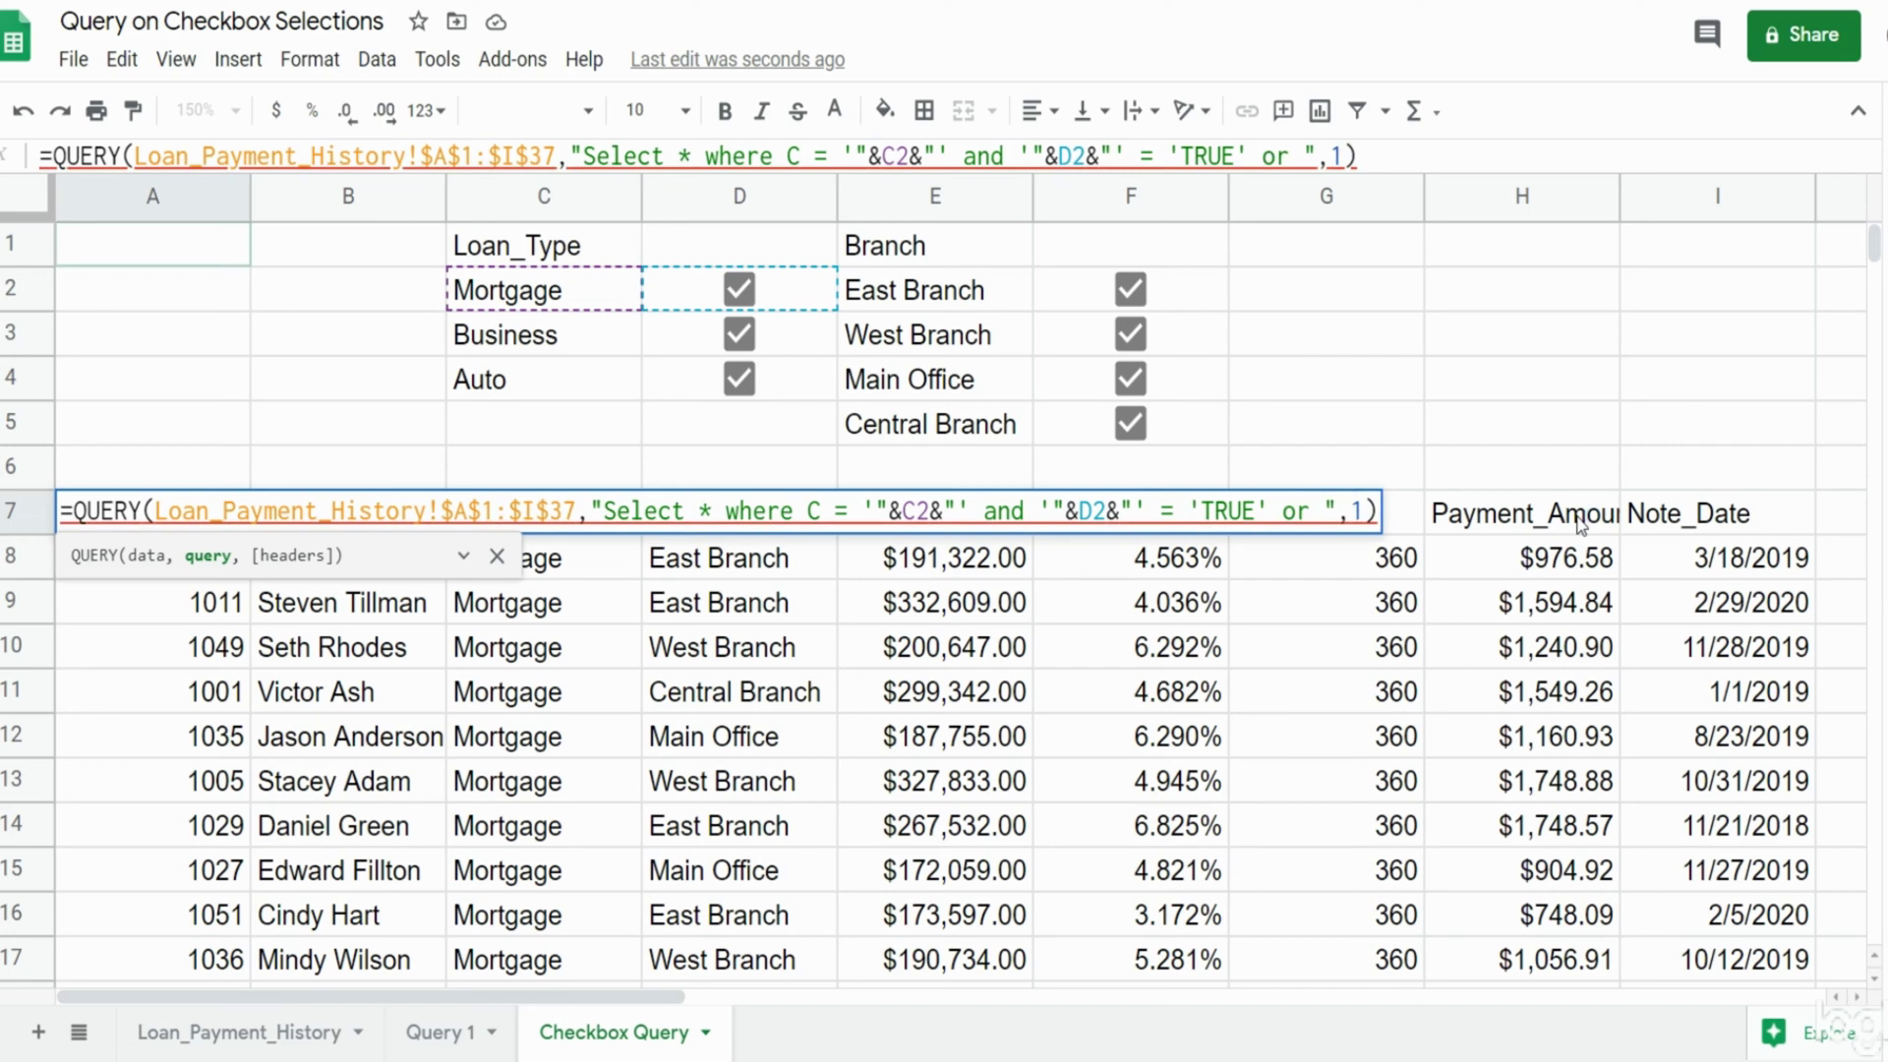
pyautogui.hotkey('ctrl', 'v')
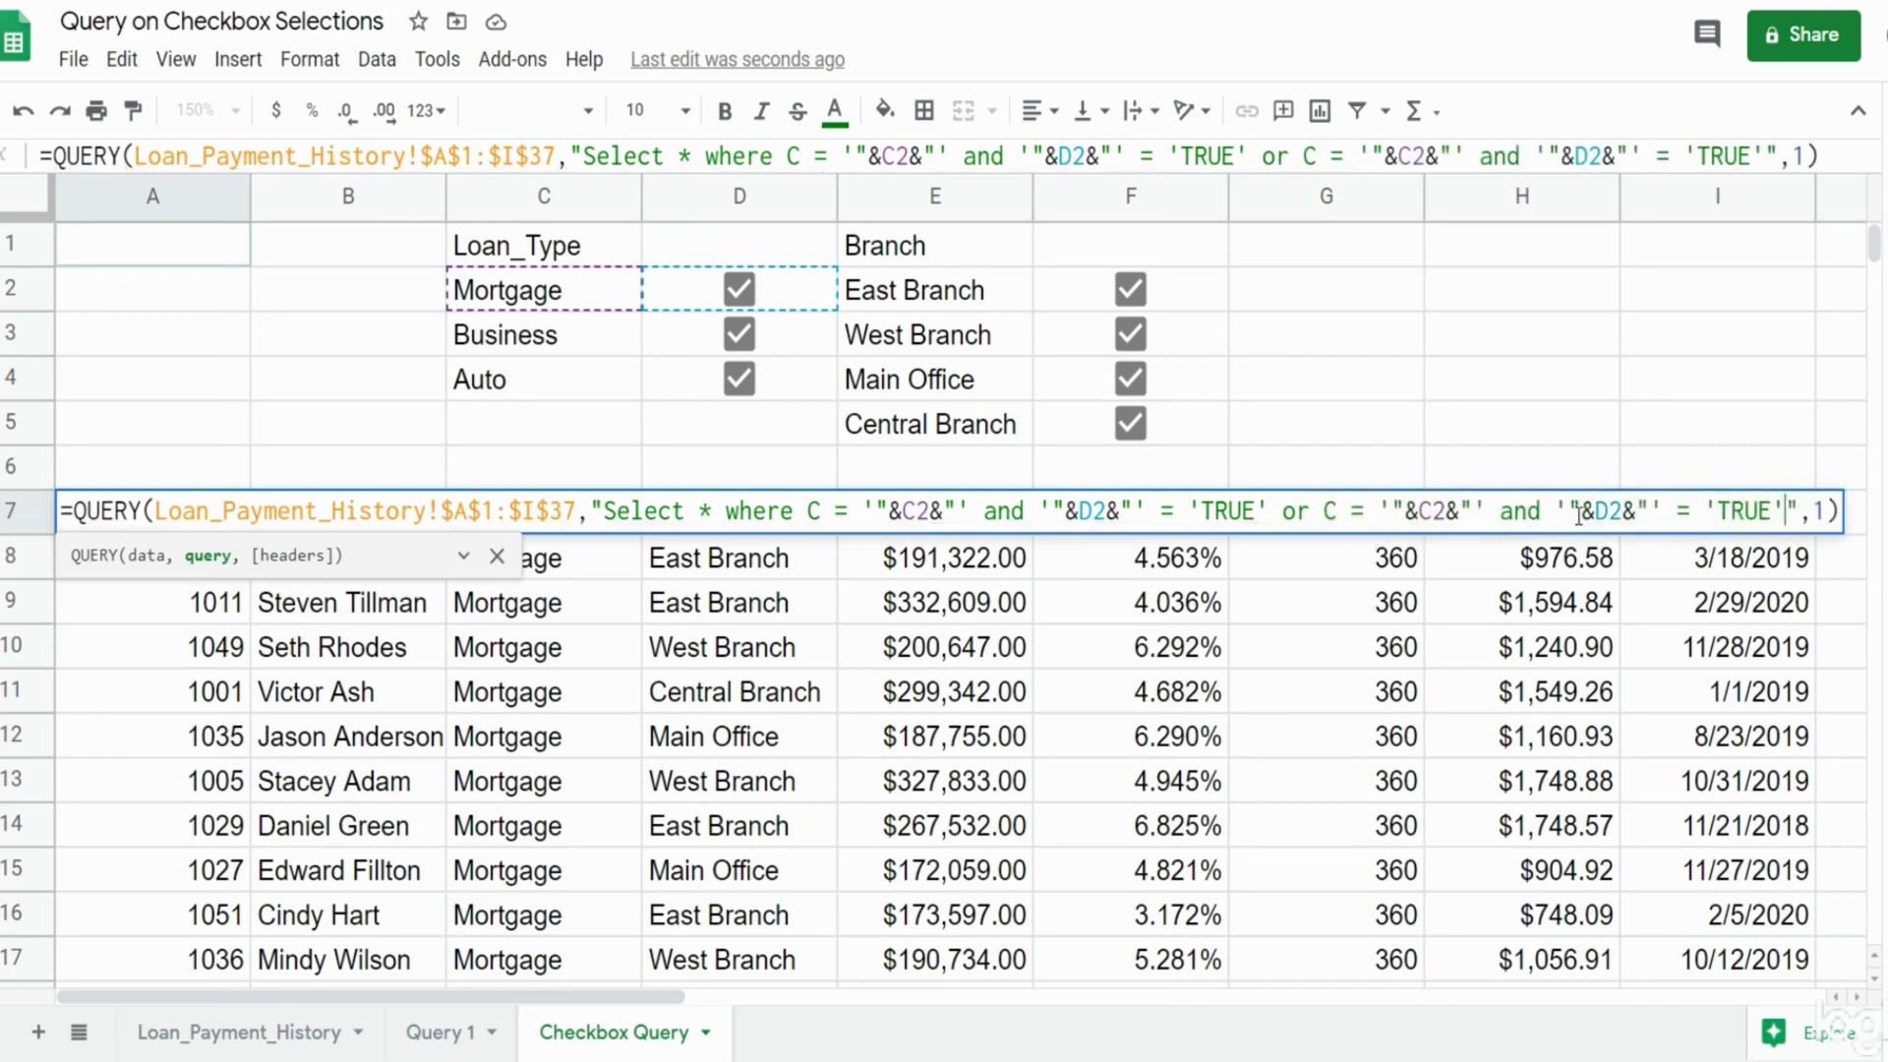
# Point the duplicated condition at the Business loan type by changing its references to C3 and D3.
pyautogui.click(1440, 516)
pyautogui.press('BackSpace')
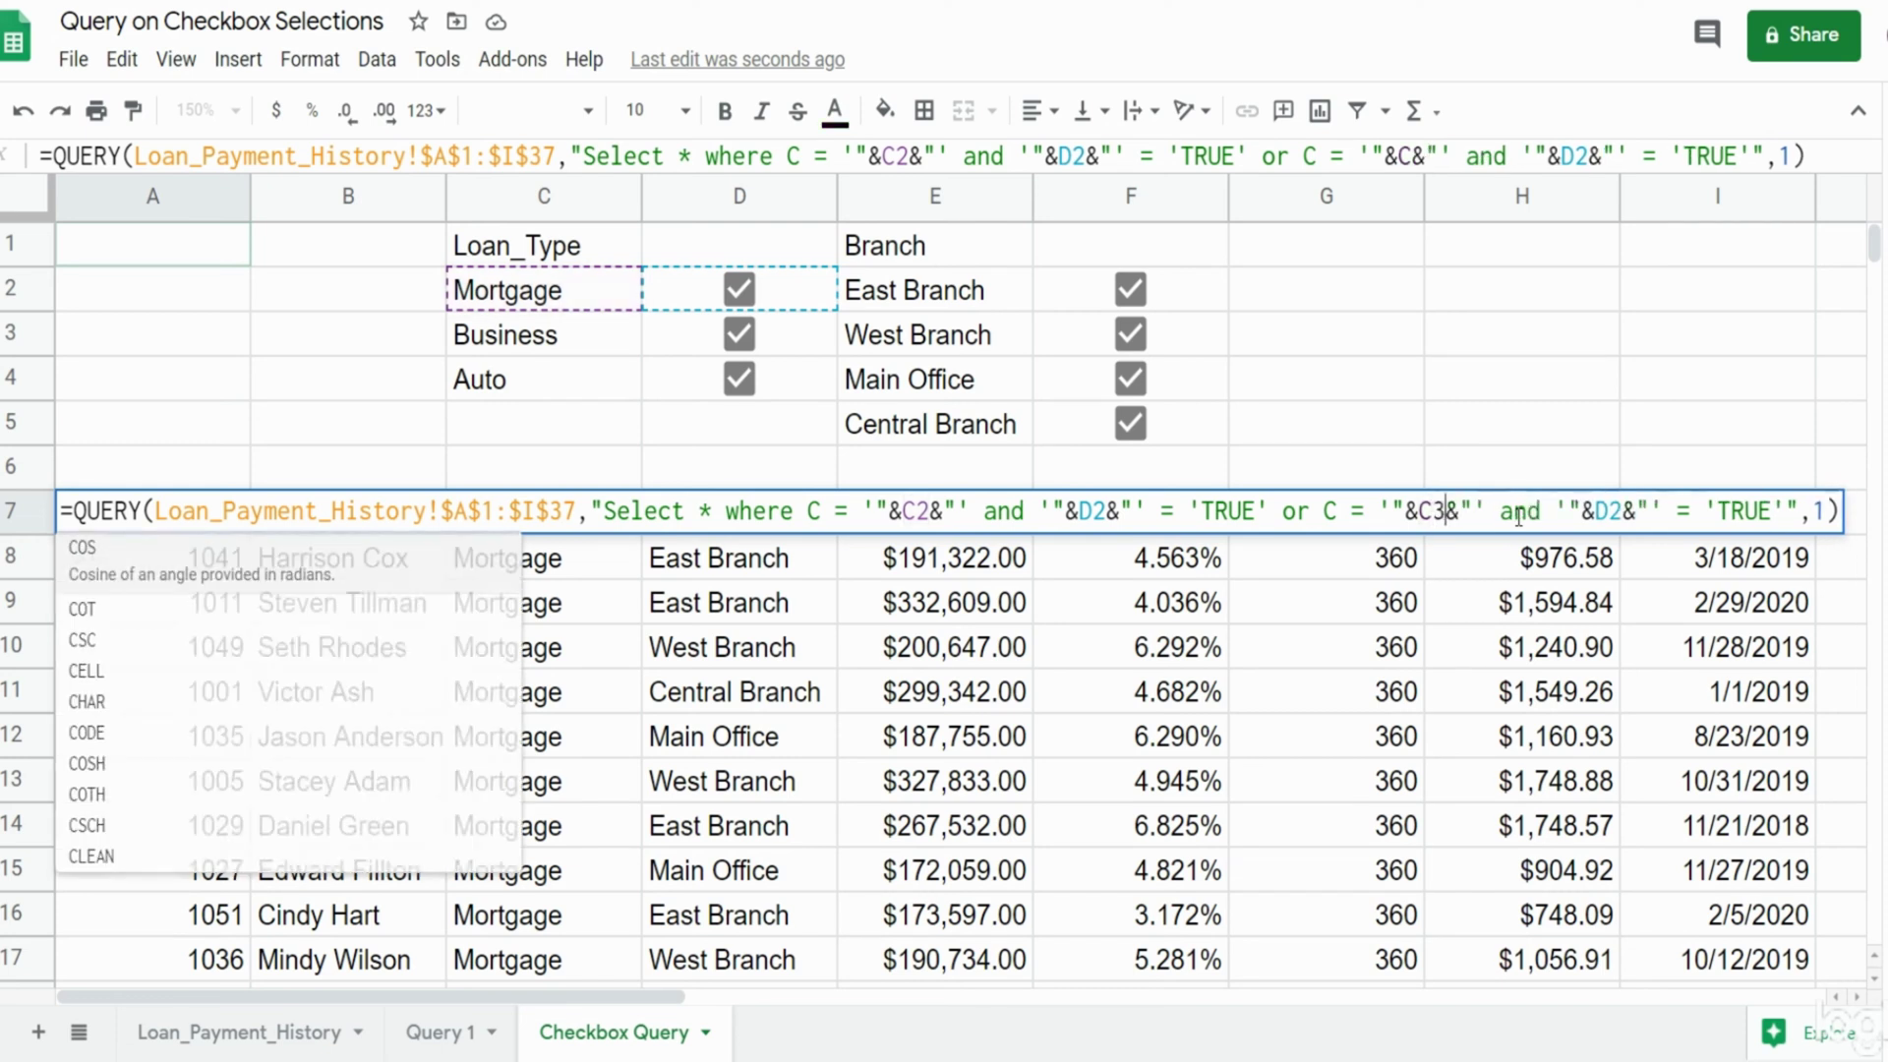
pyautogui.write('3')
pyautogui.click(1624, 511)
pyautogui.press('BackSpace')
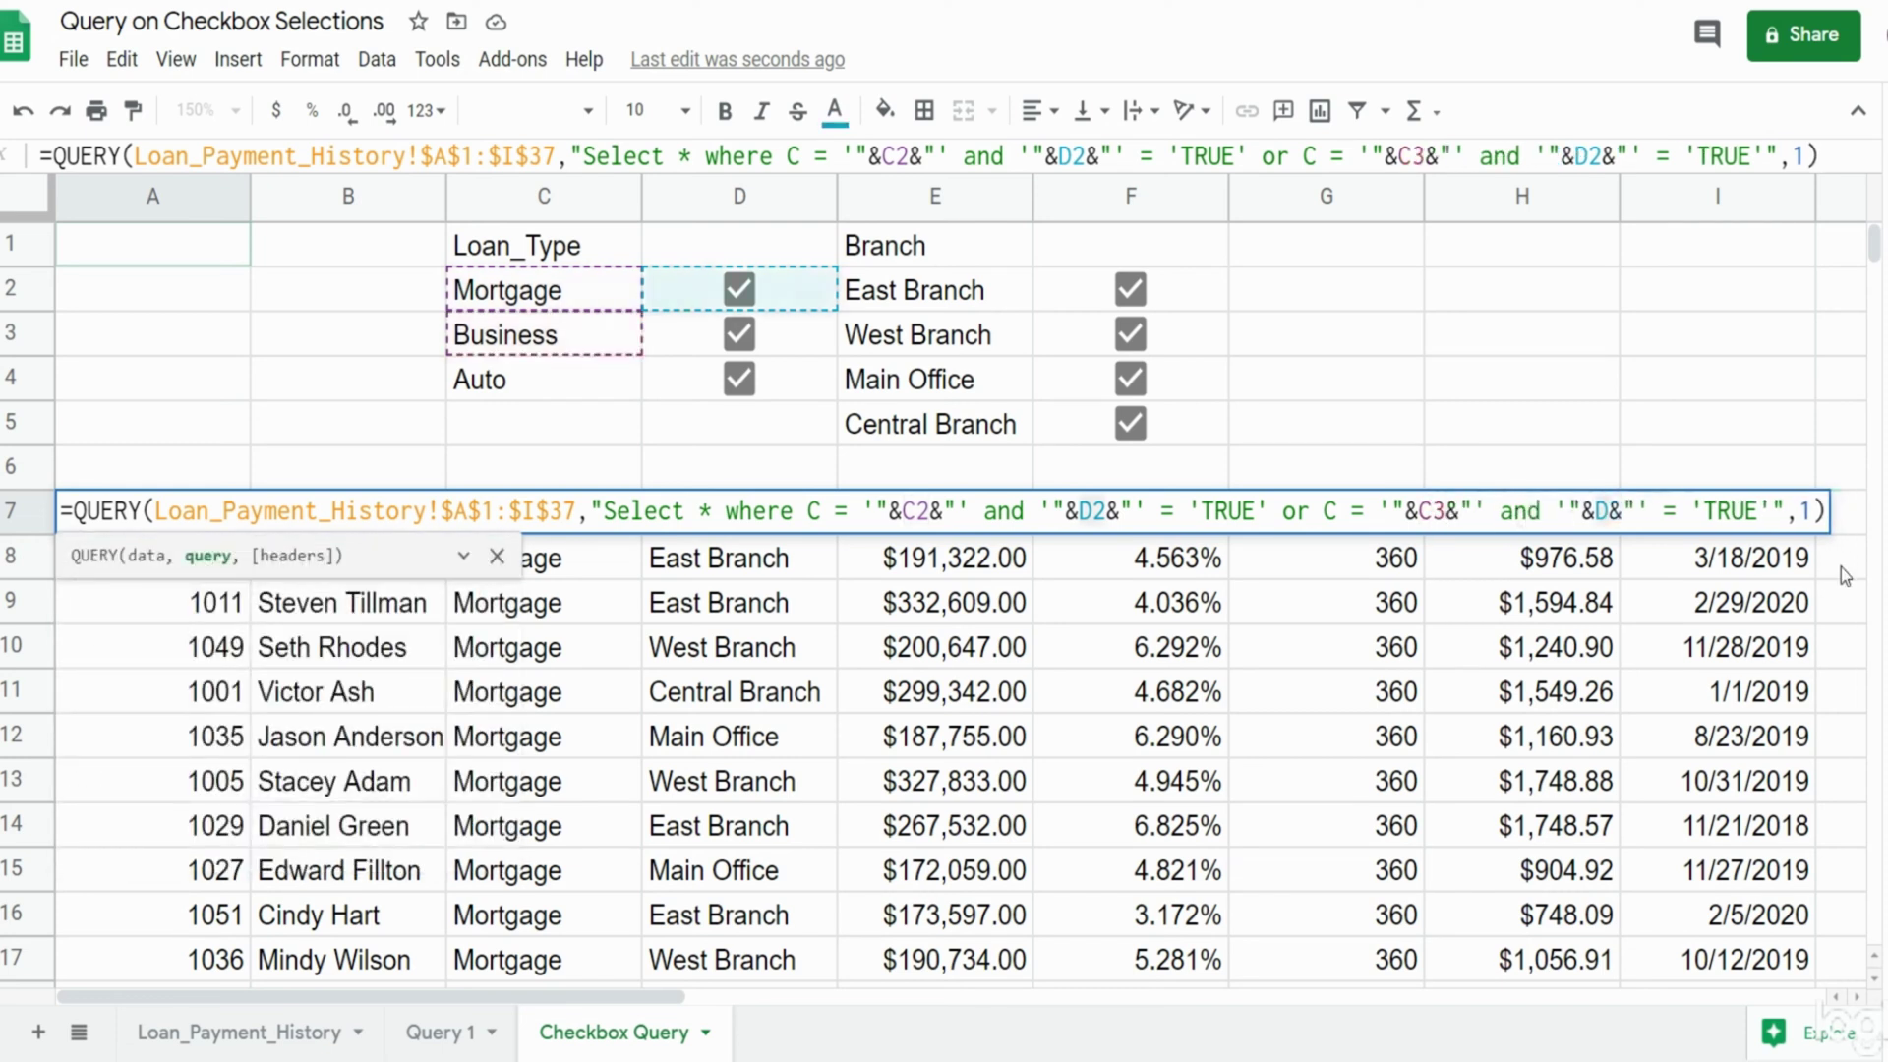
pyautogui.write('3')
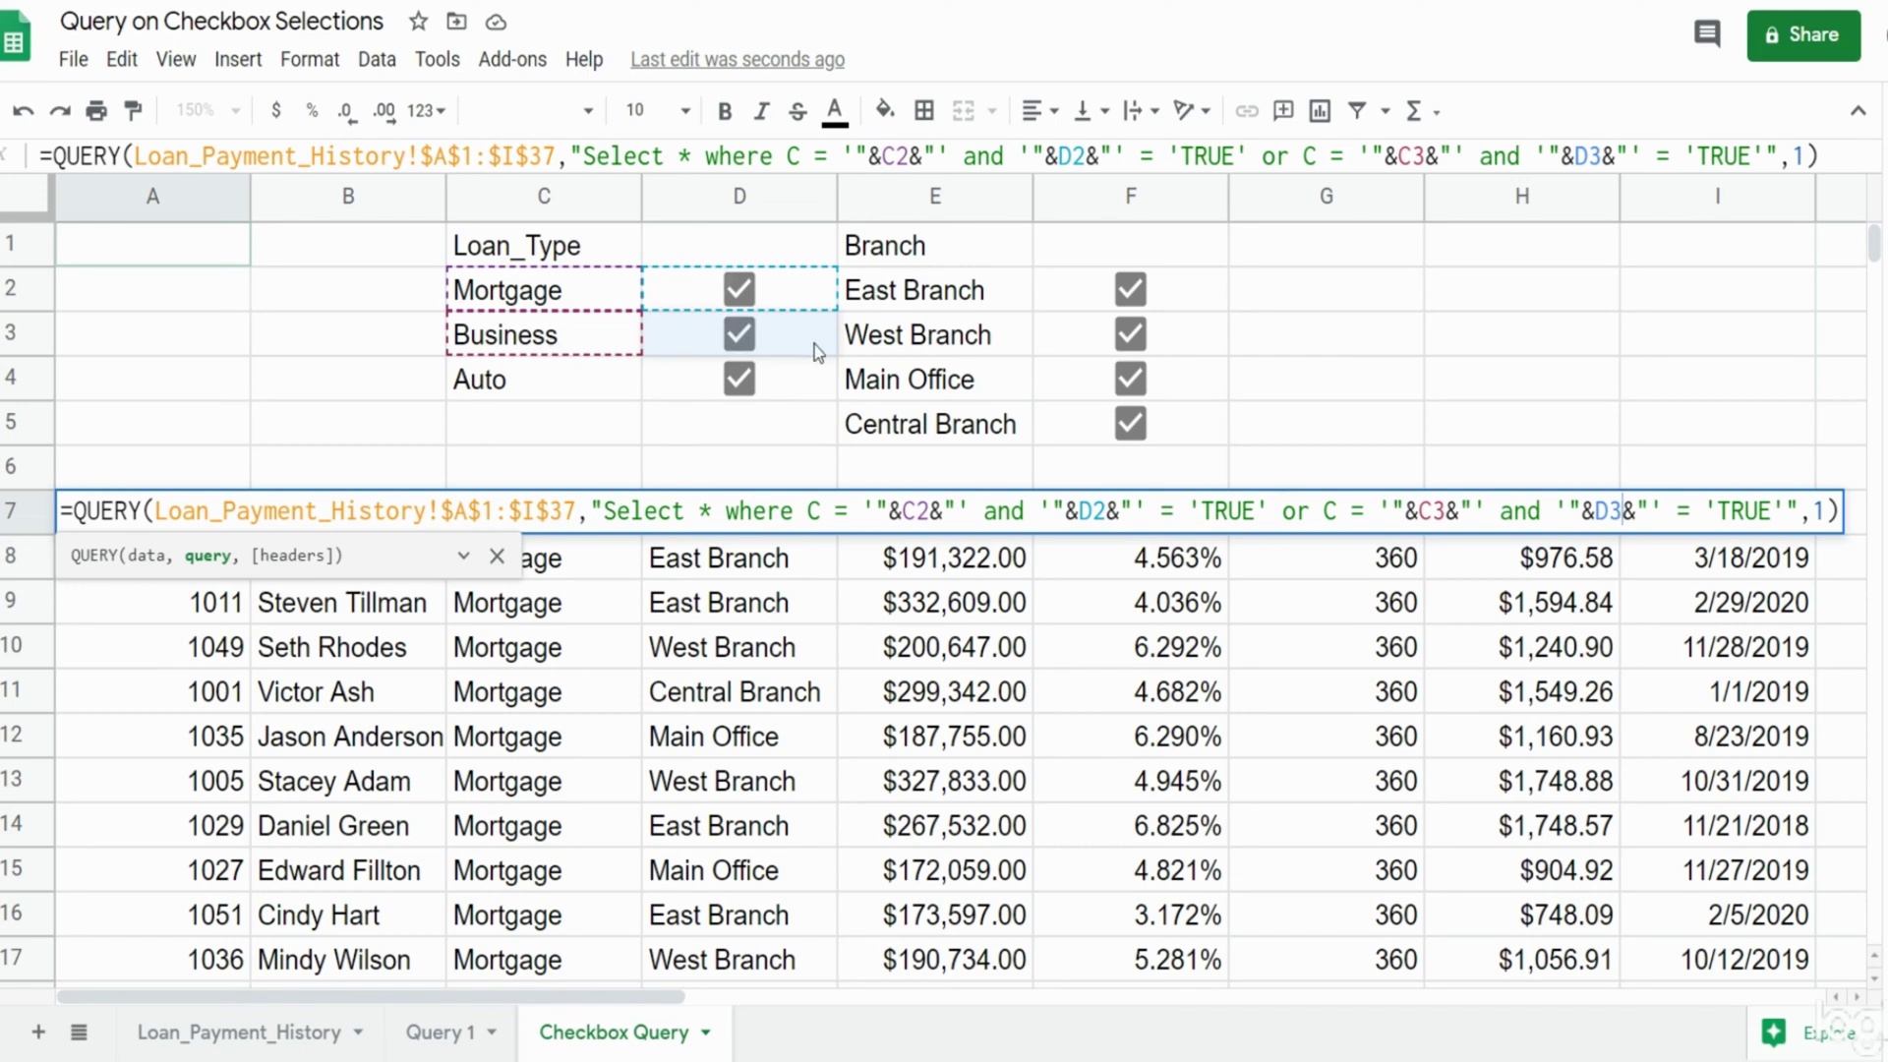
# Append another or and a third copy of the loan type condition at the end of A7's query string.
pyautogui.click(1798, 510)
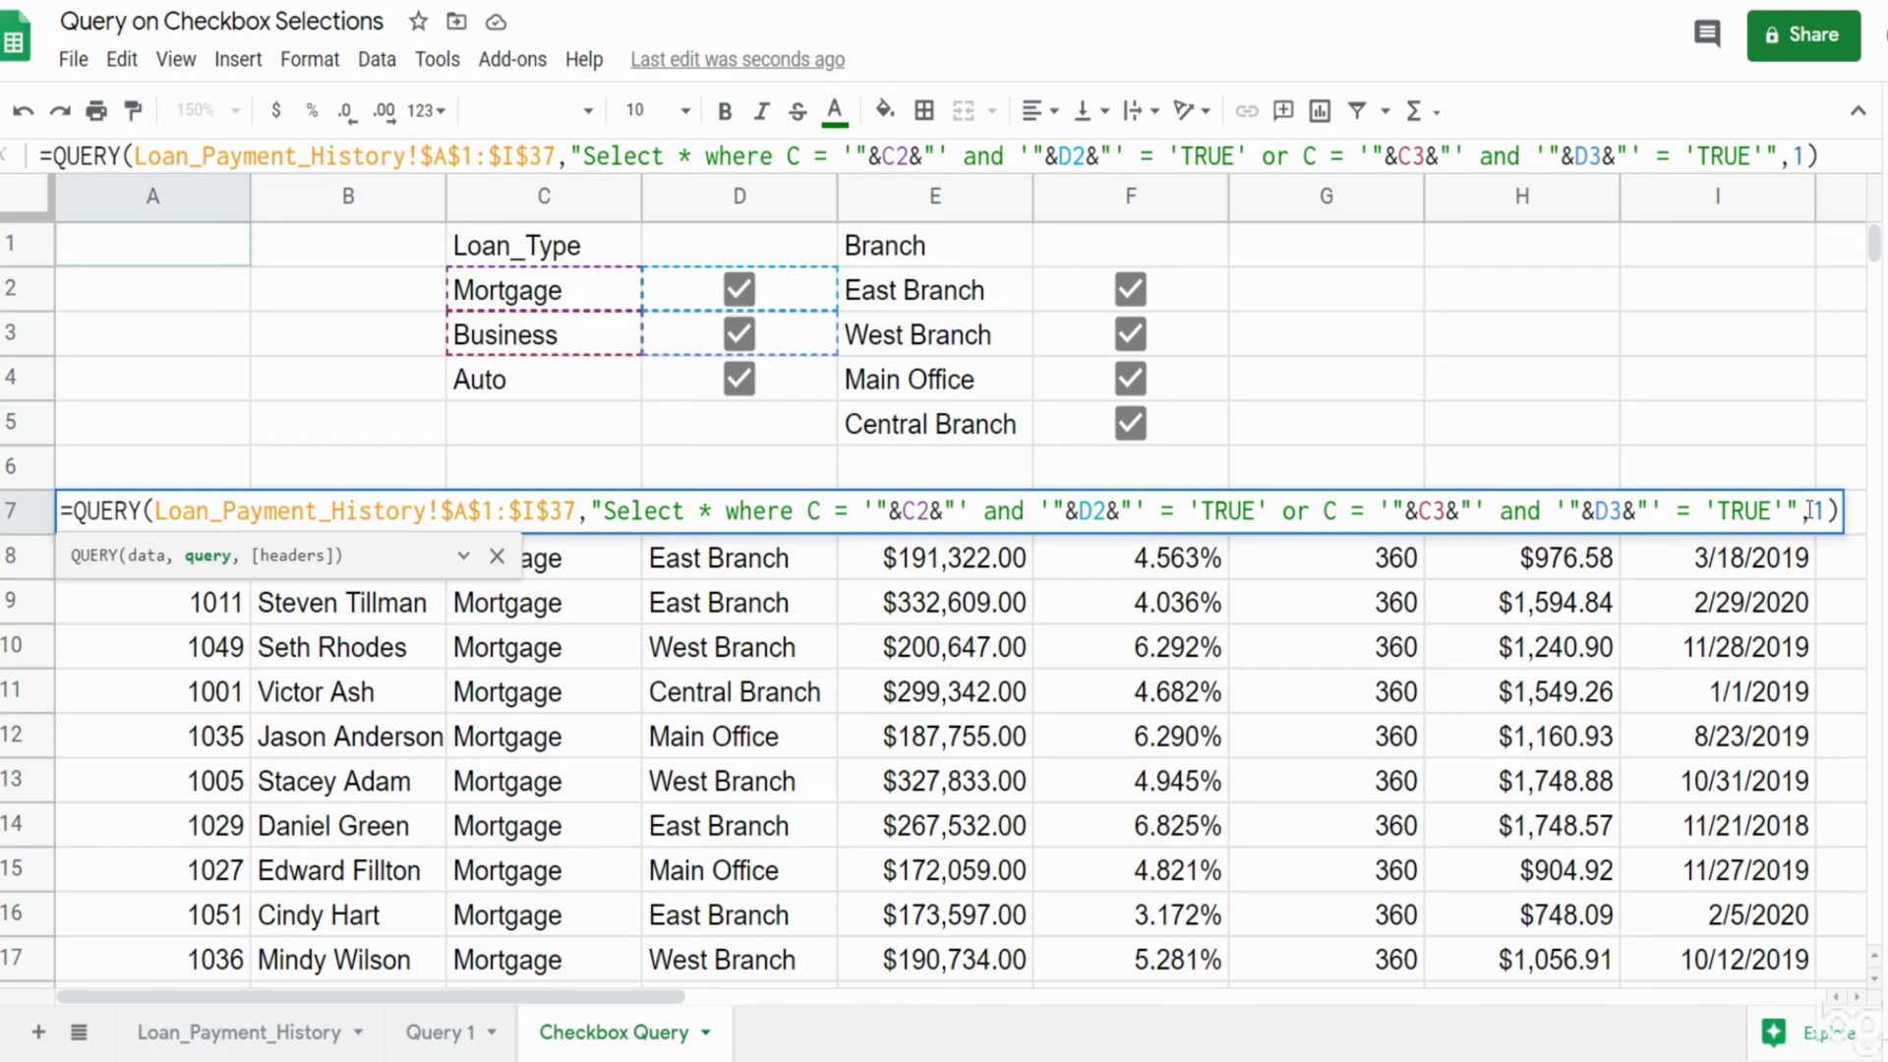
pyautogui.press('BackSpace')
pyautogui.write('or')
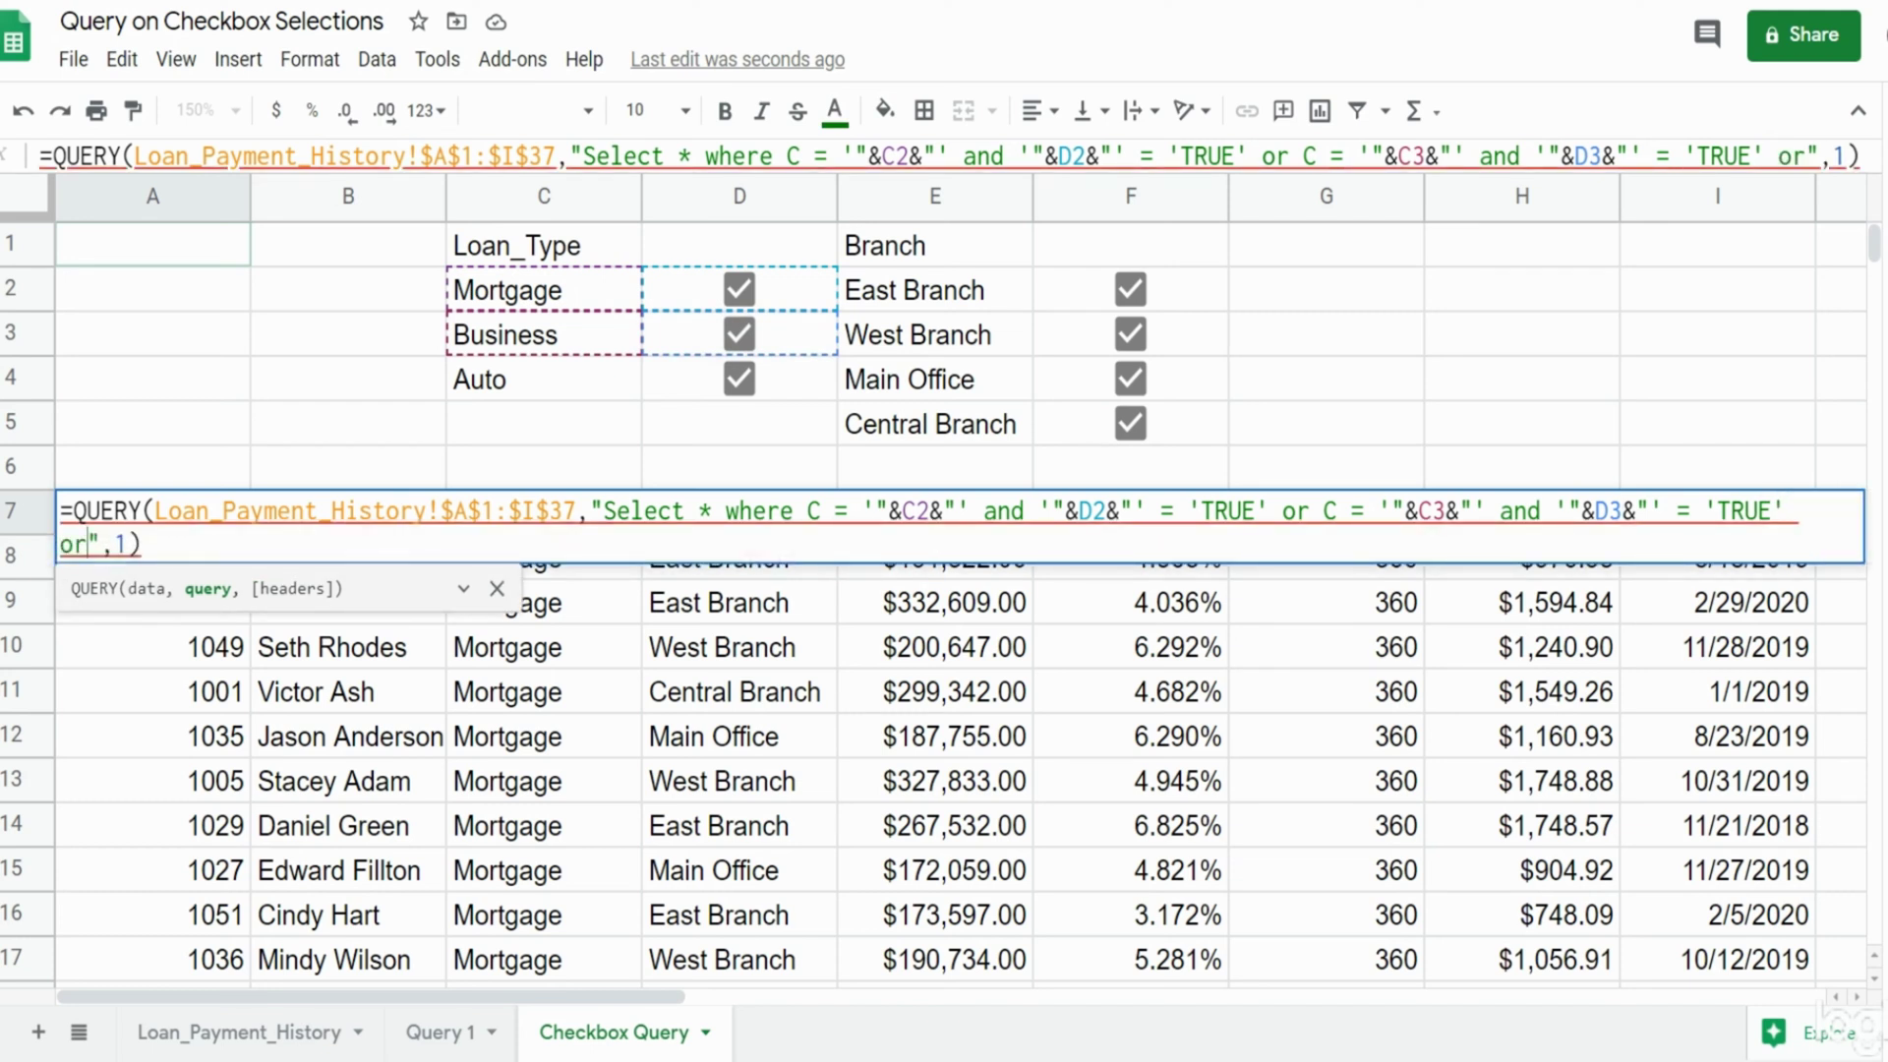
pyautogui.hotkey('ctrl', 'v')
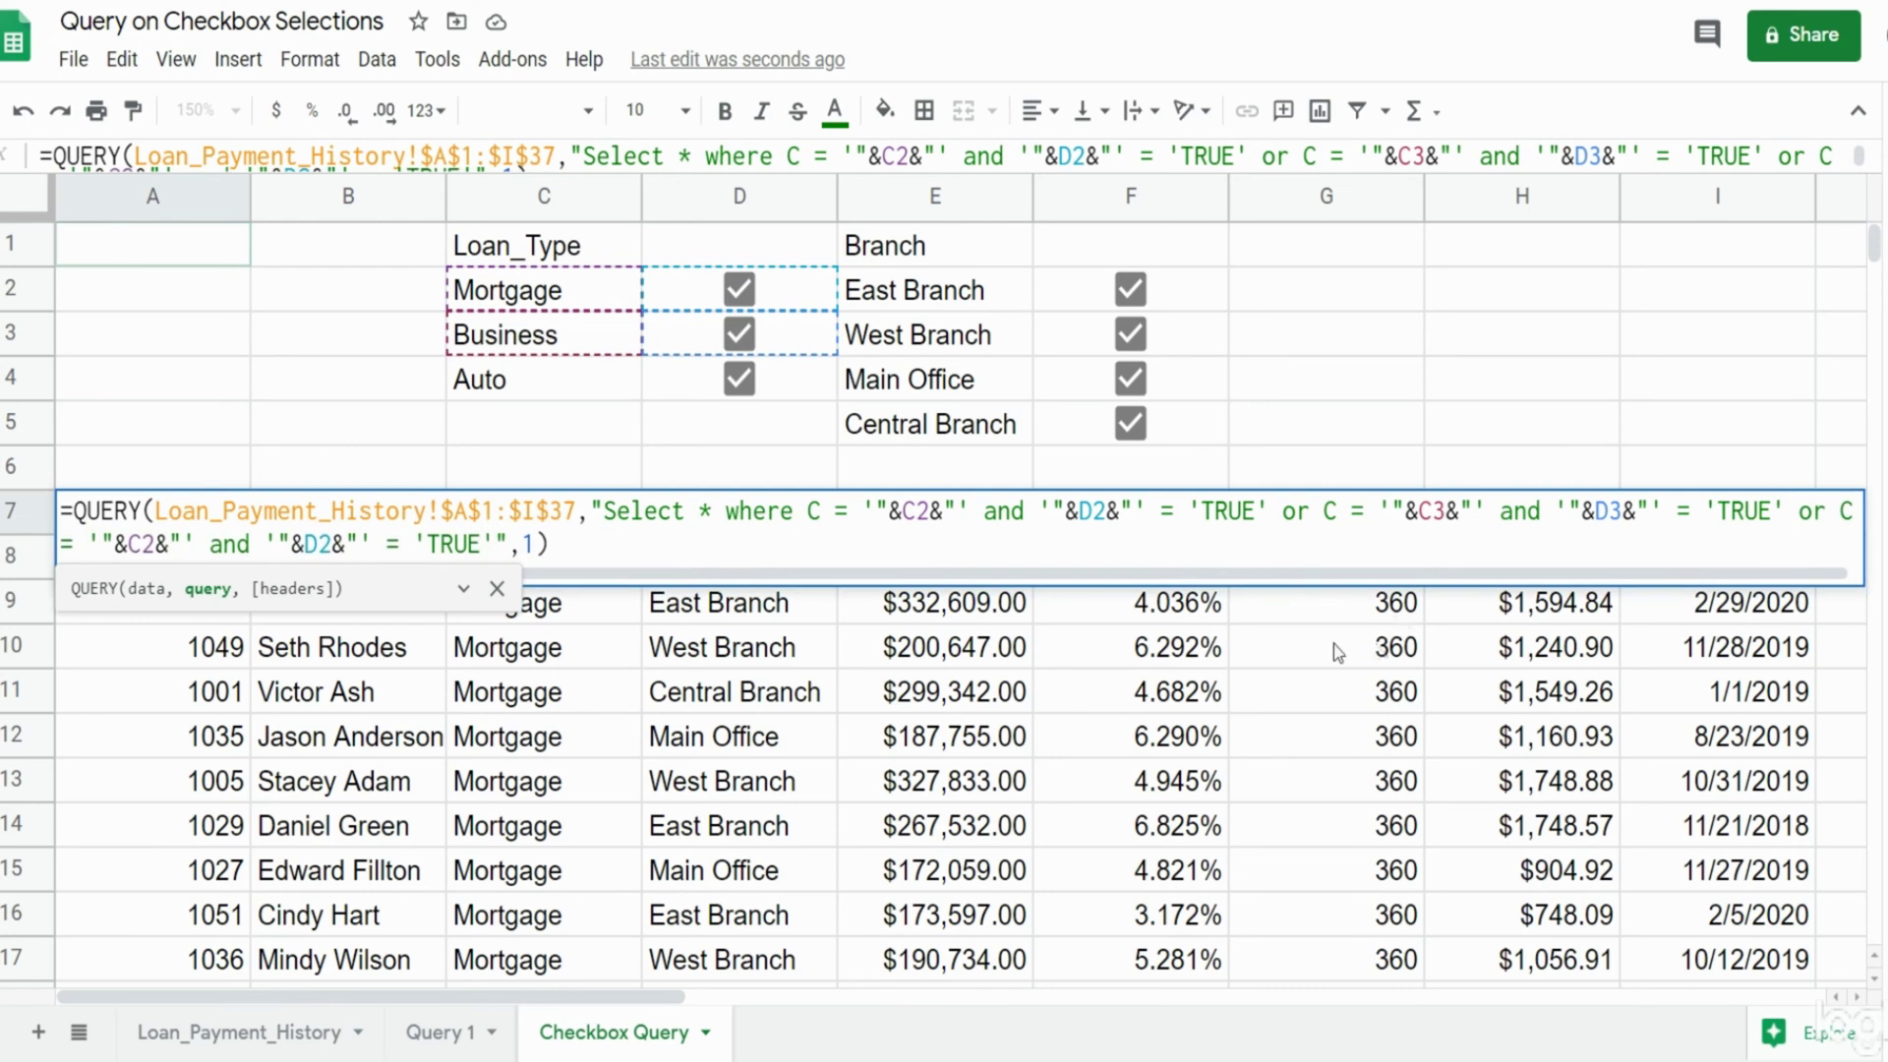
# Change the third condition's references to C4 and D4 for the Auto loan type and commit the formula.
pyautogui.click(155, 543)
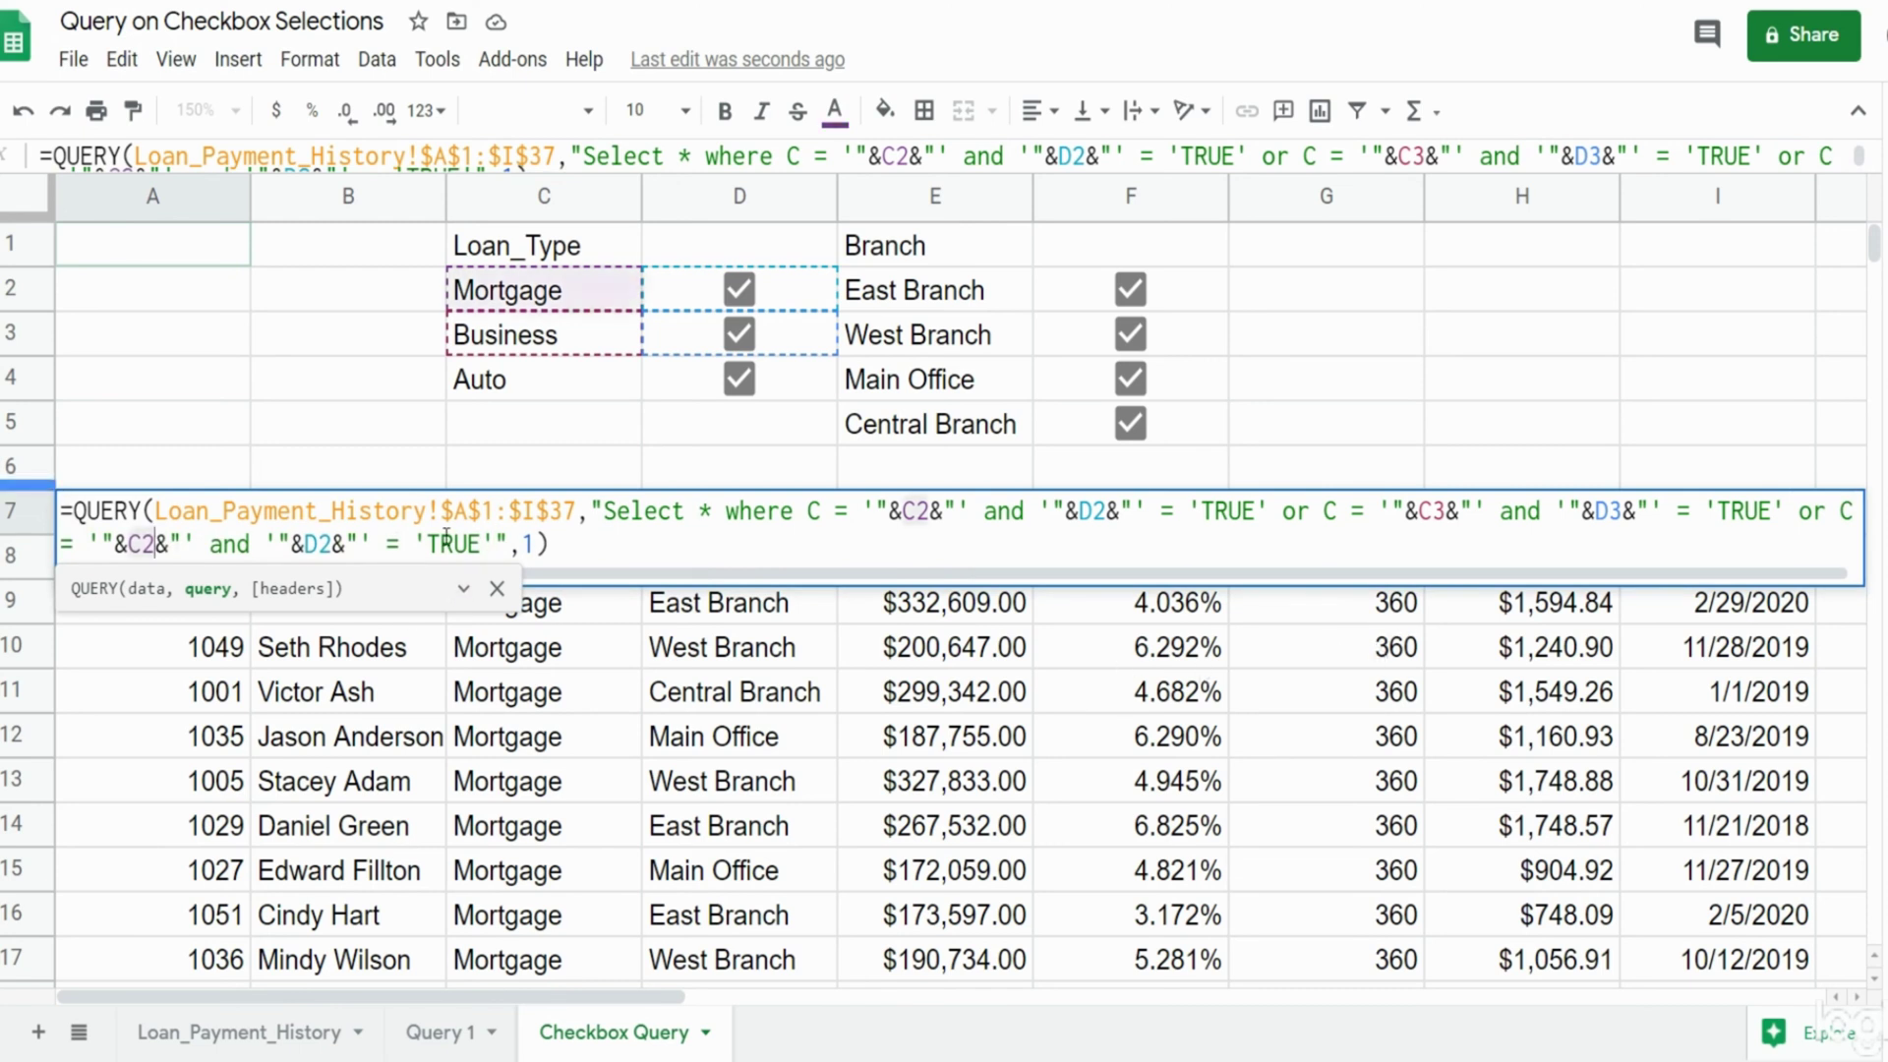
pyautogui.press('BackSpace')
pyautogui.write('4')
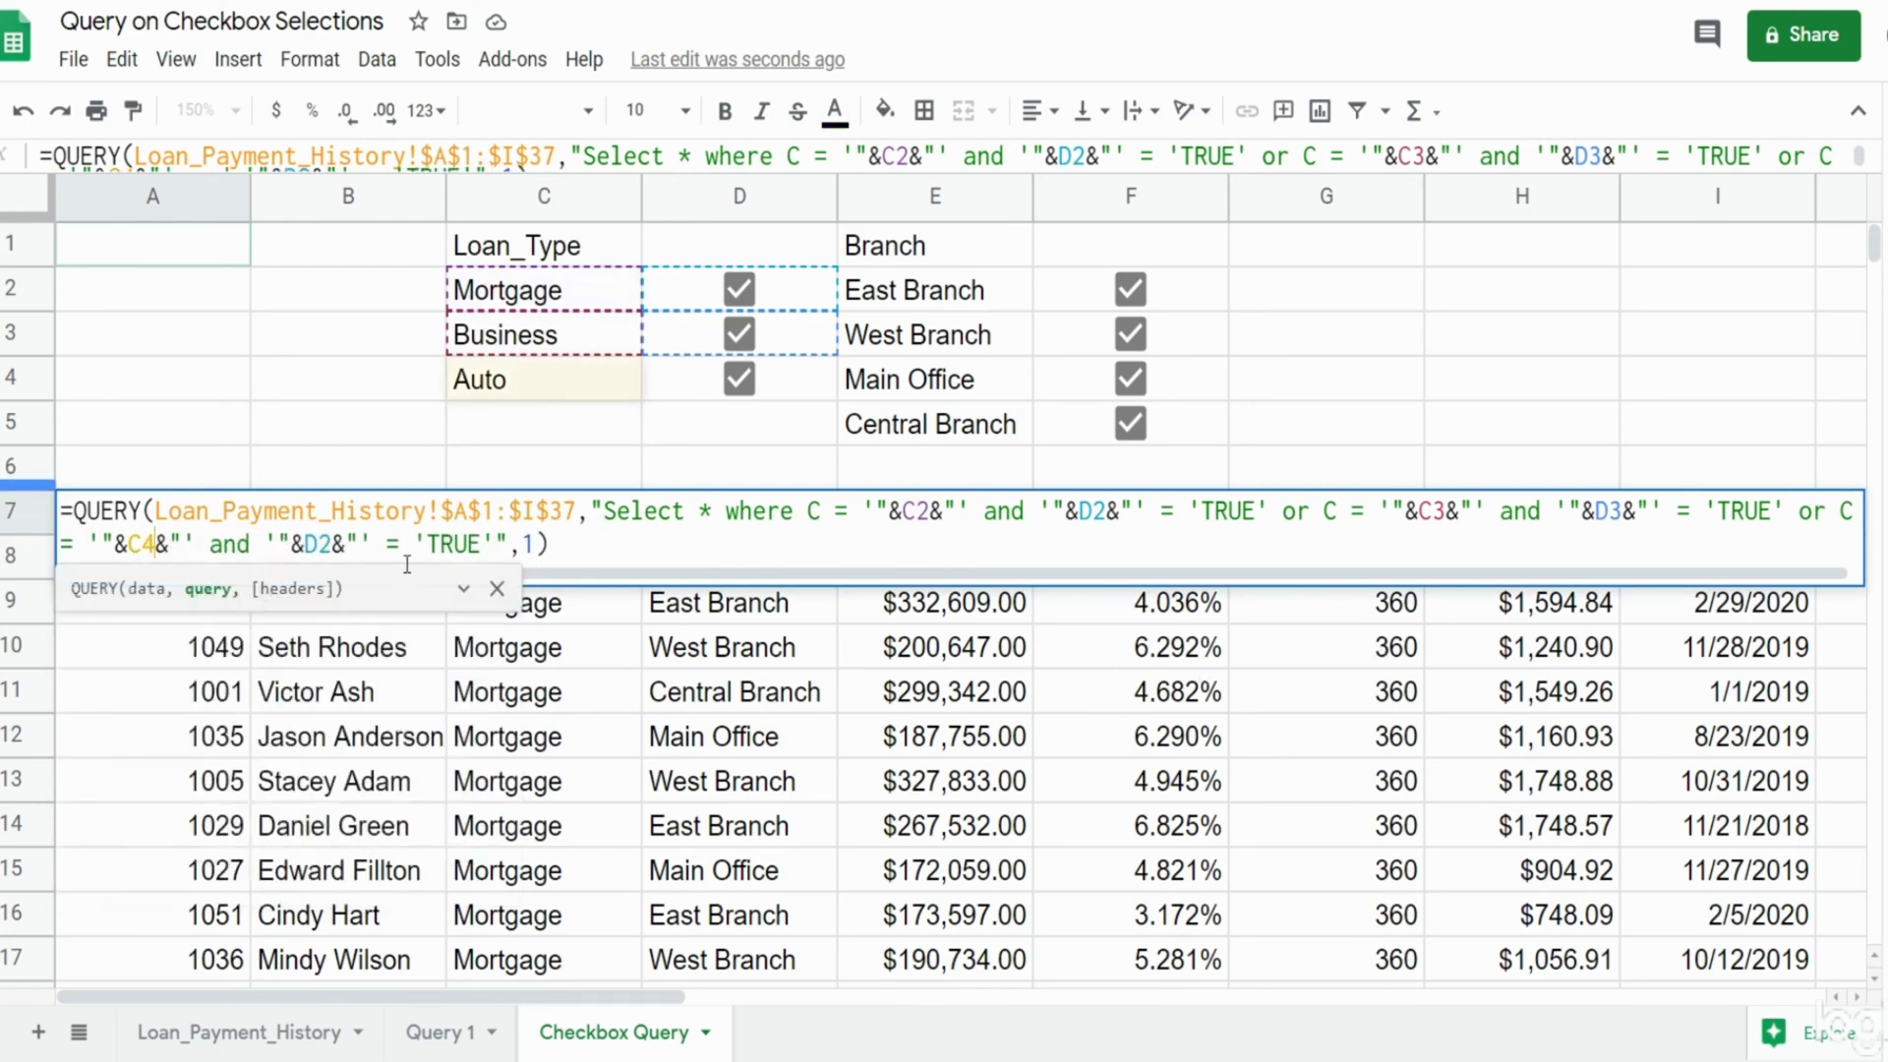
pyautogui.click(332, 543)
pyautogui.press('BackSpace')
pyautogui.write('4')
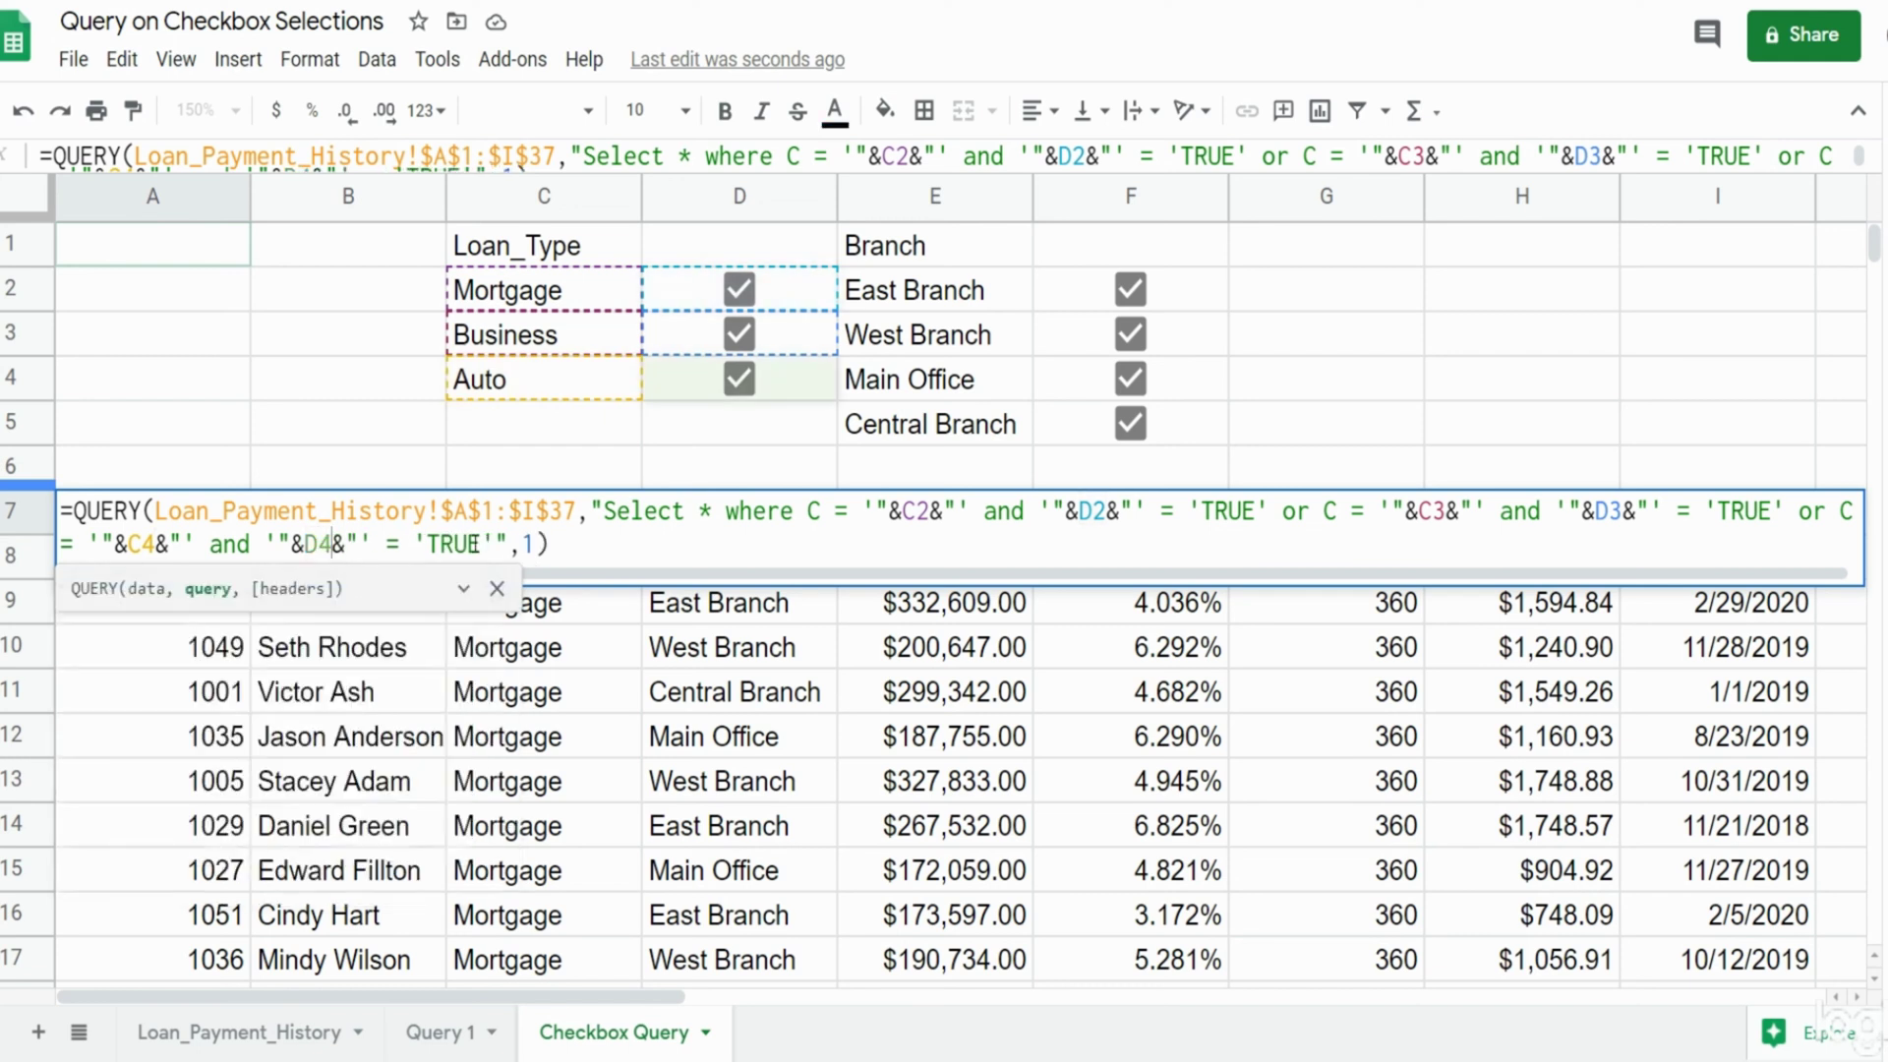
pyautogui.press('Return')
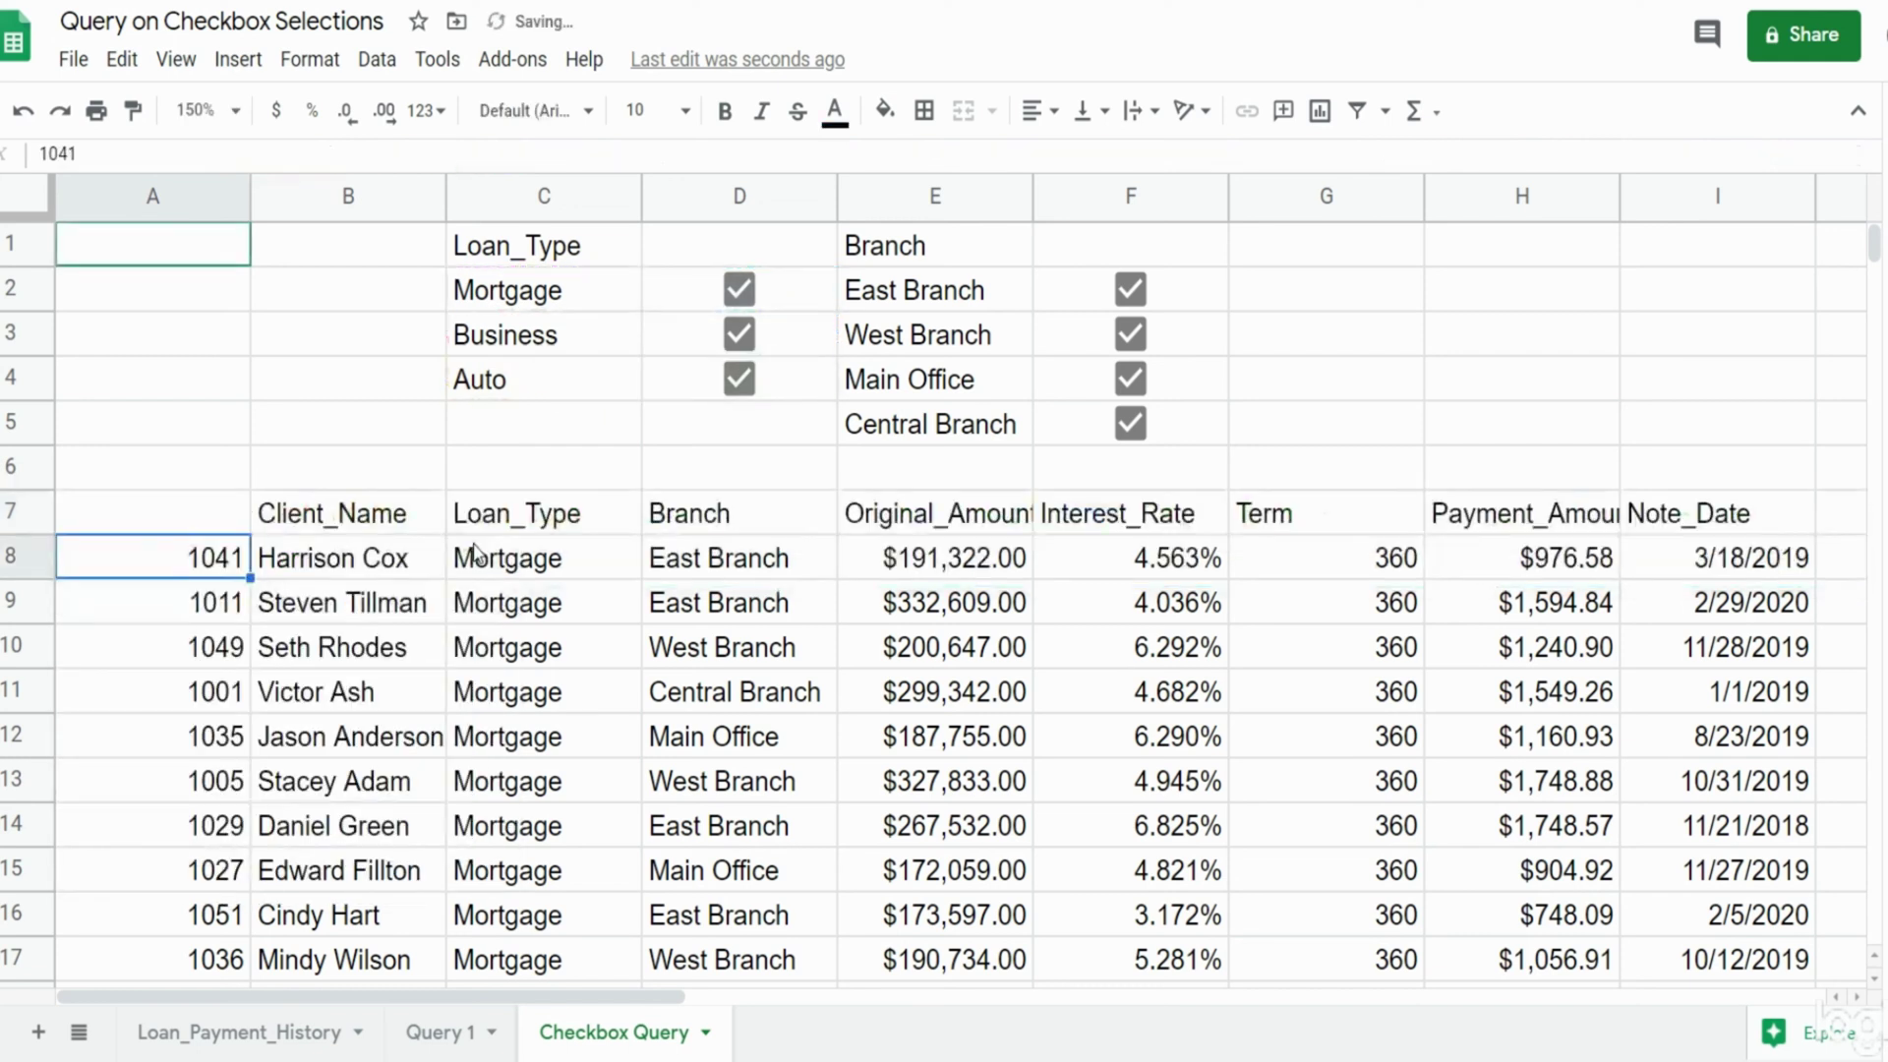
# Look through the query results down to the last row and check the formula in A7.
pyautogui.click(574, 572)
pyautogui.scroll(-10, 580, 572)
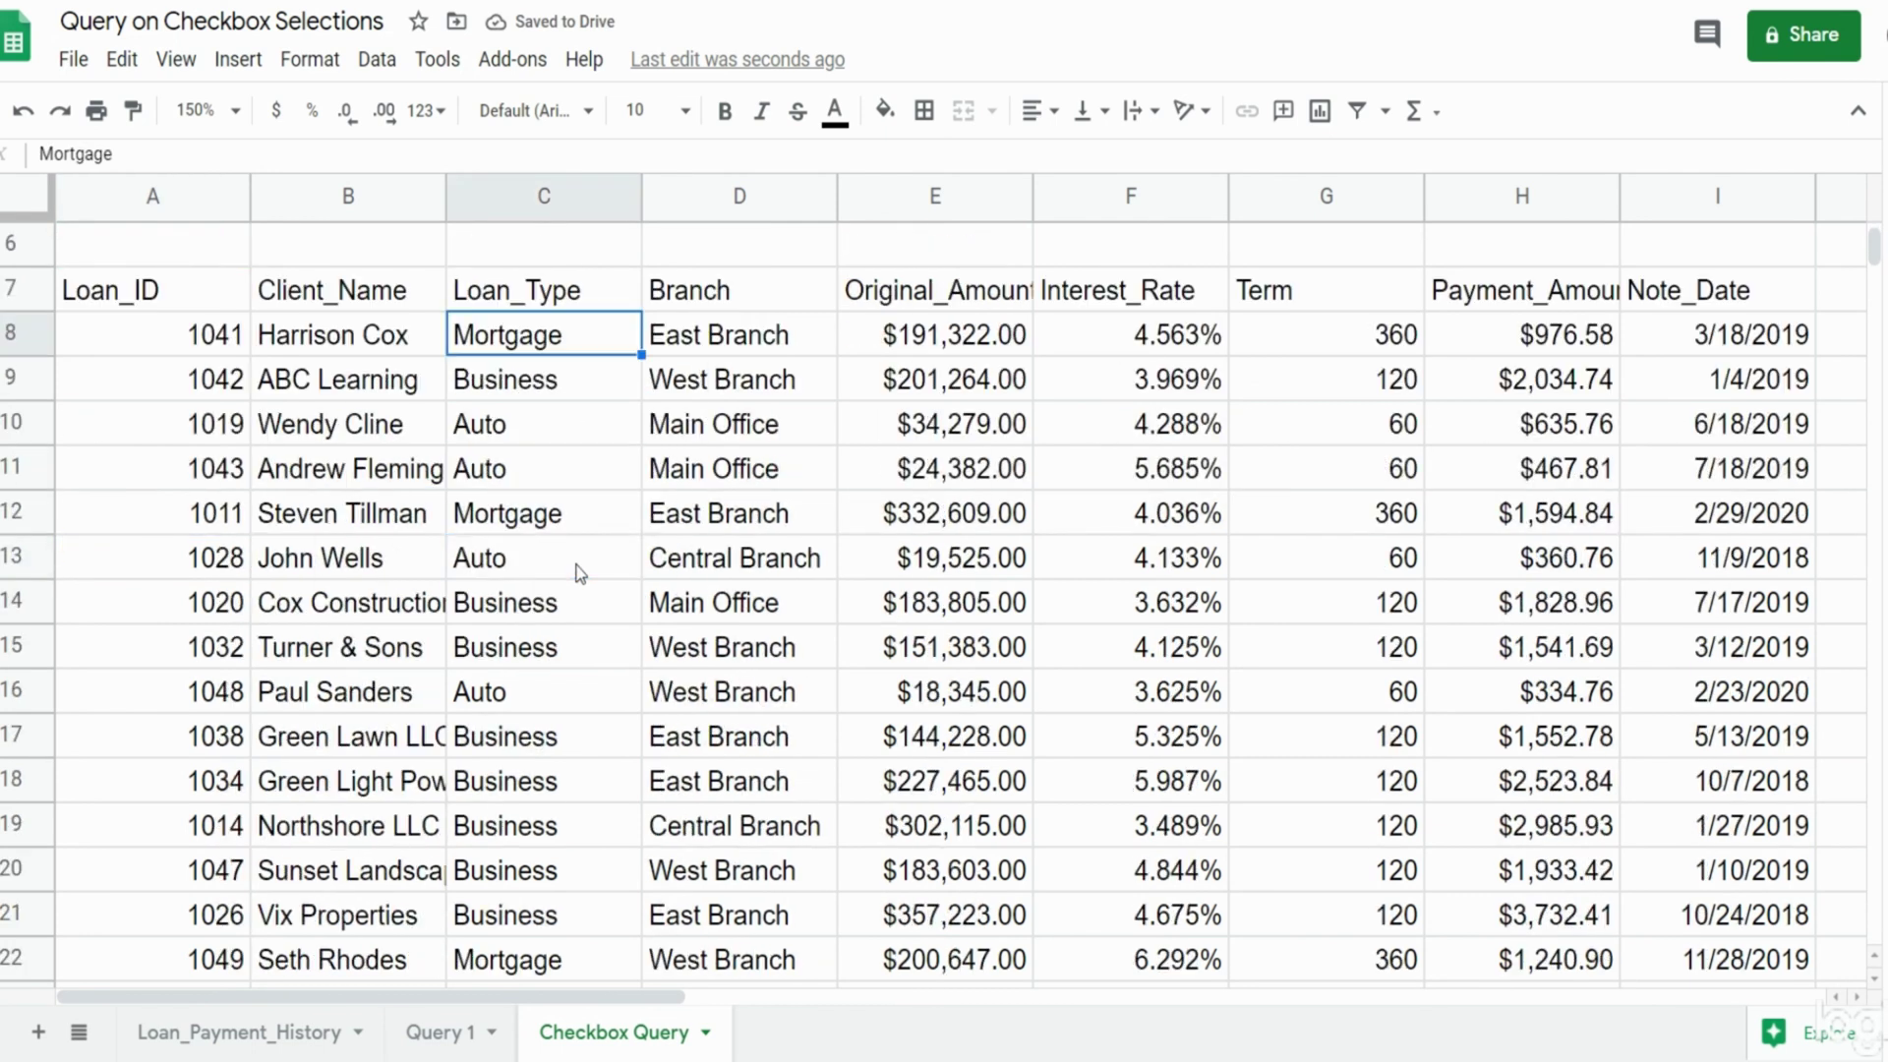
pyautogui.scroll(10, 580, 572)
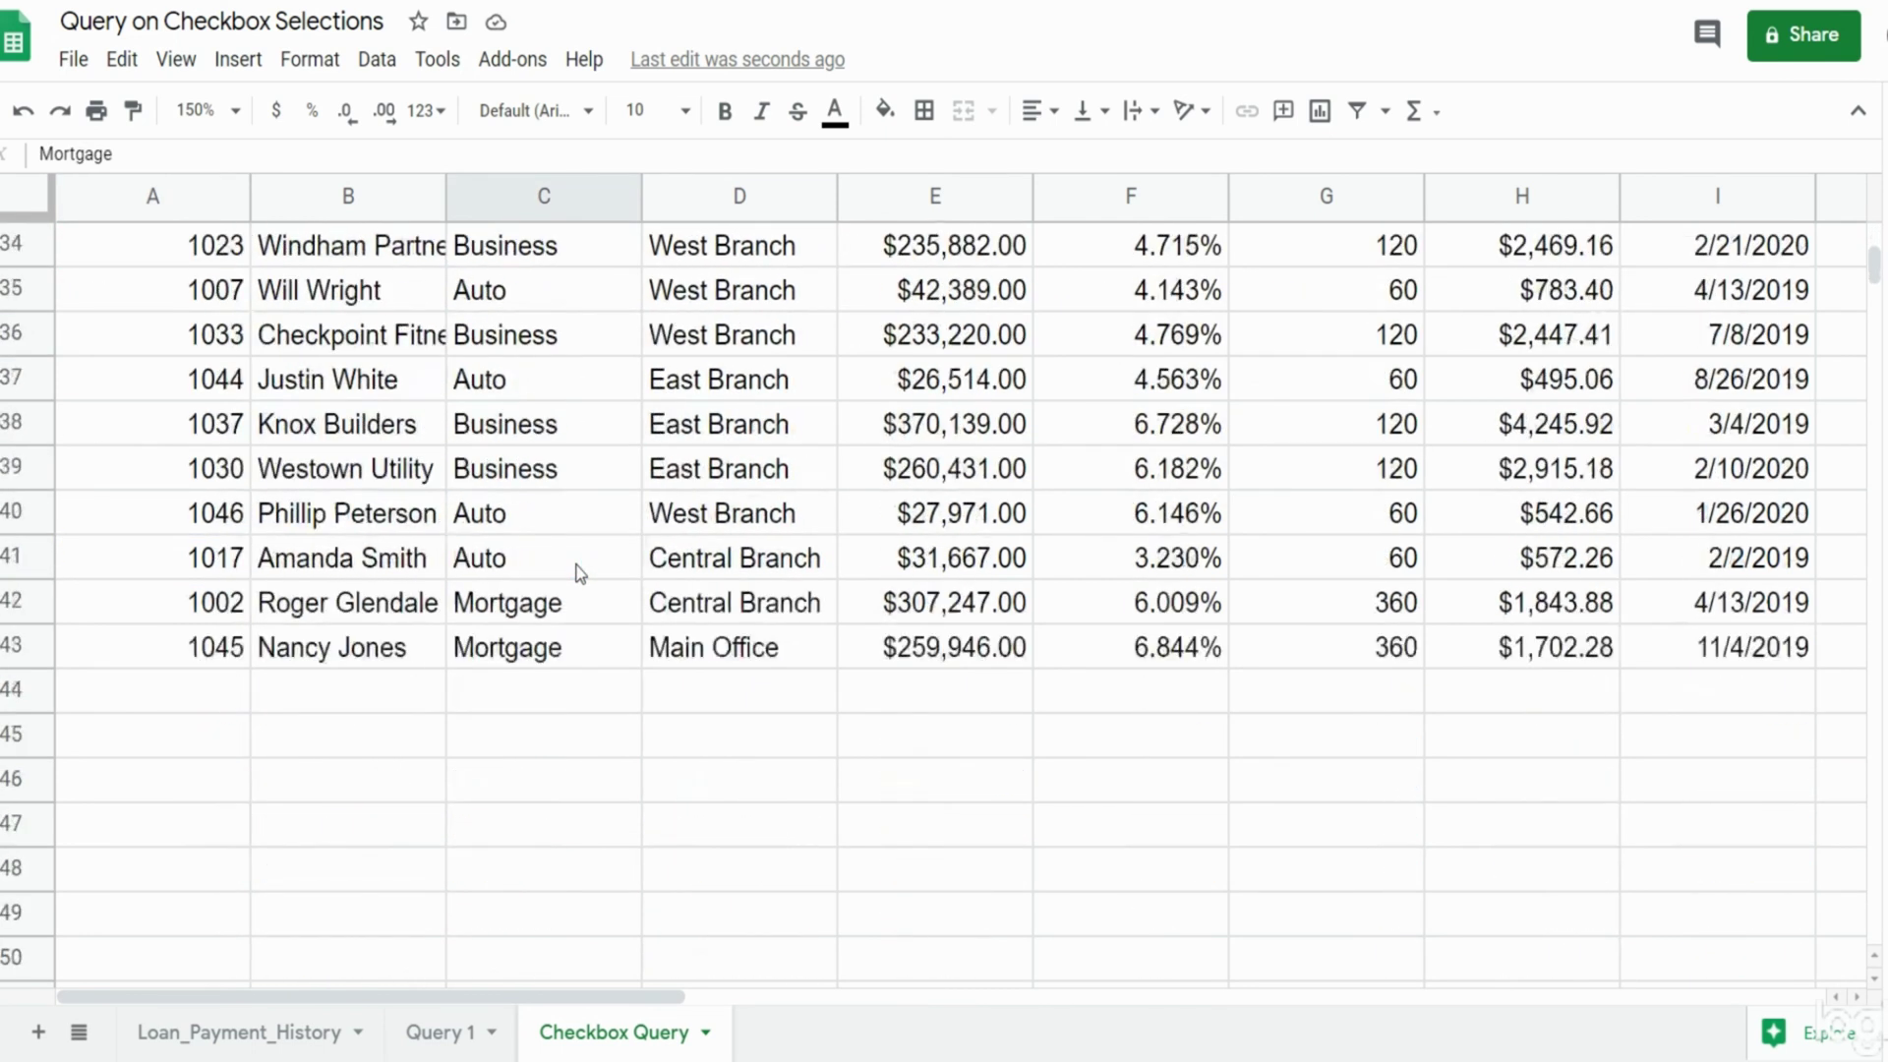
pyautogui.click(160, 518)
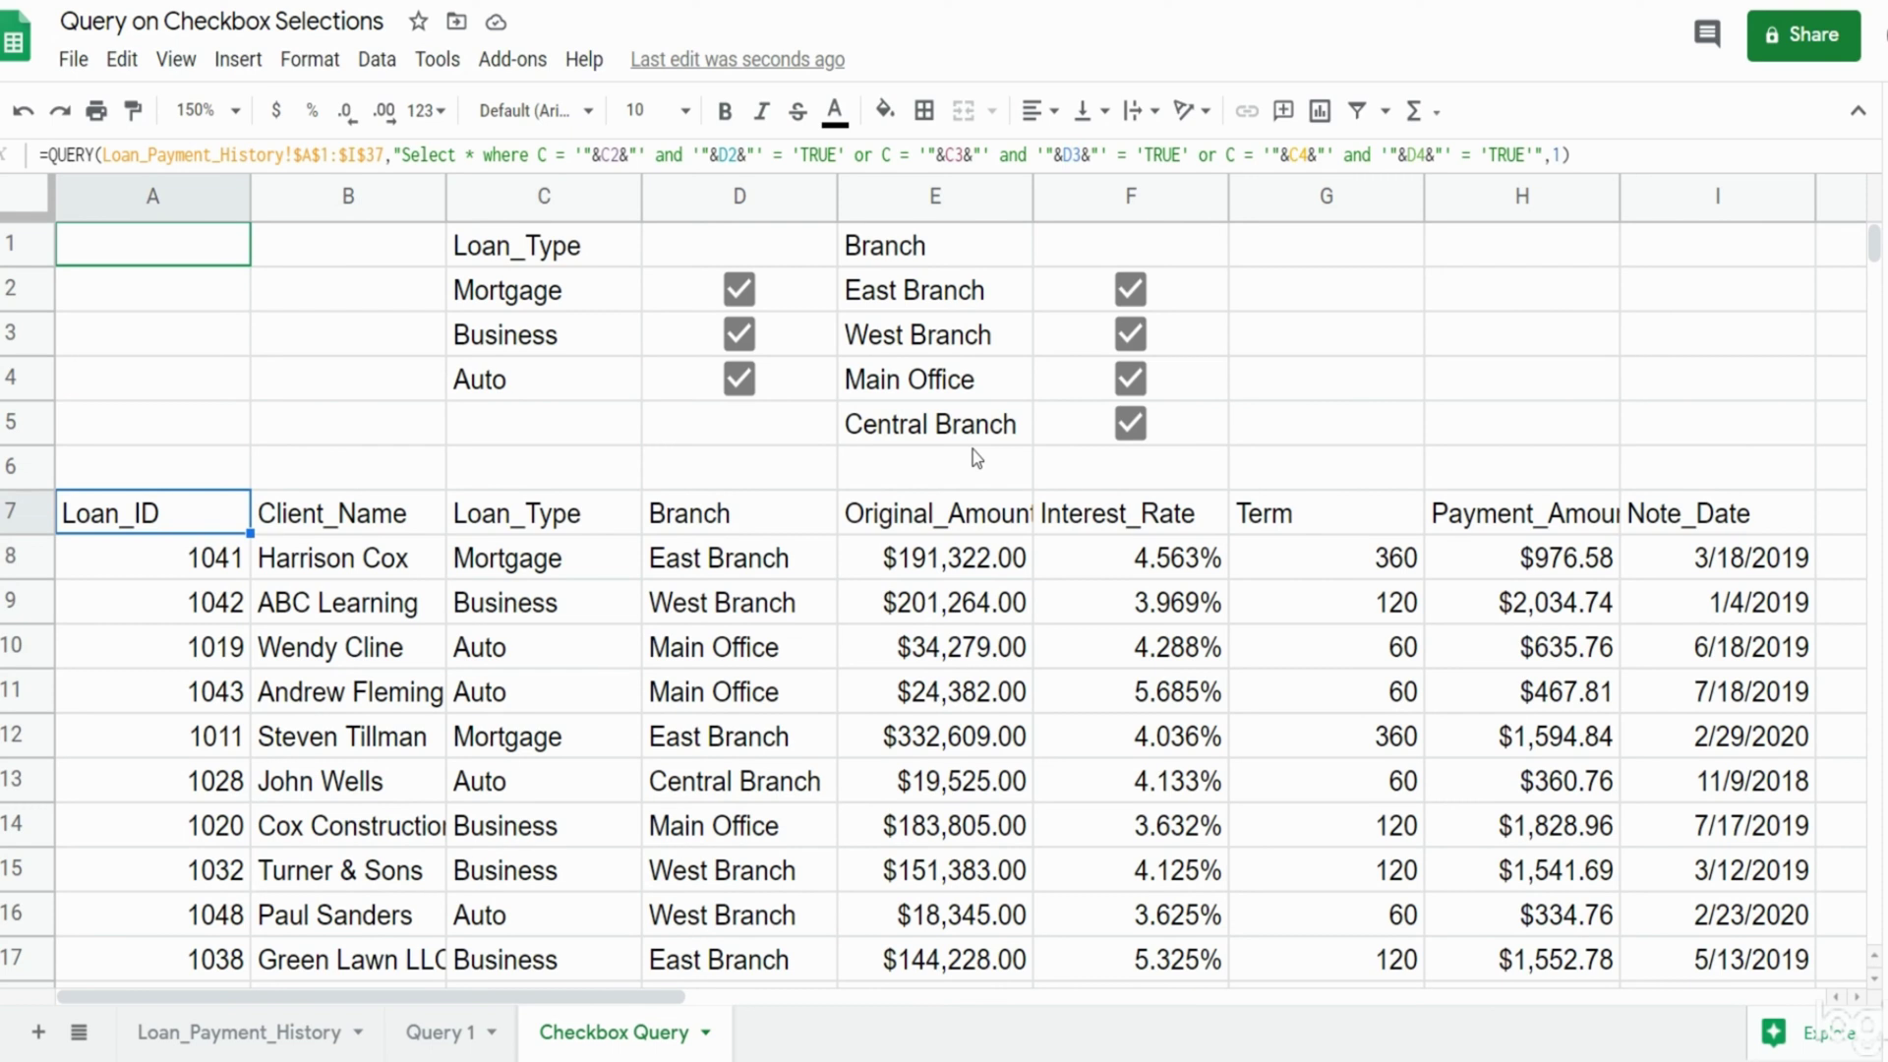
# Test the loan type filter by unticking Mortgage and Business, checking the Loan_Type results, and ticking both again.
pyautogui.click(739, 290)
pyautogui.click(740, 335)
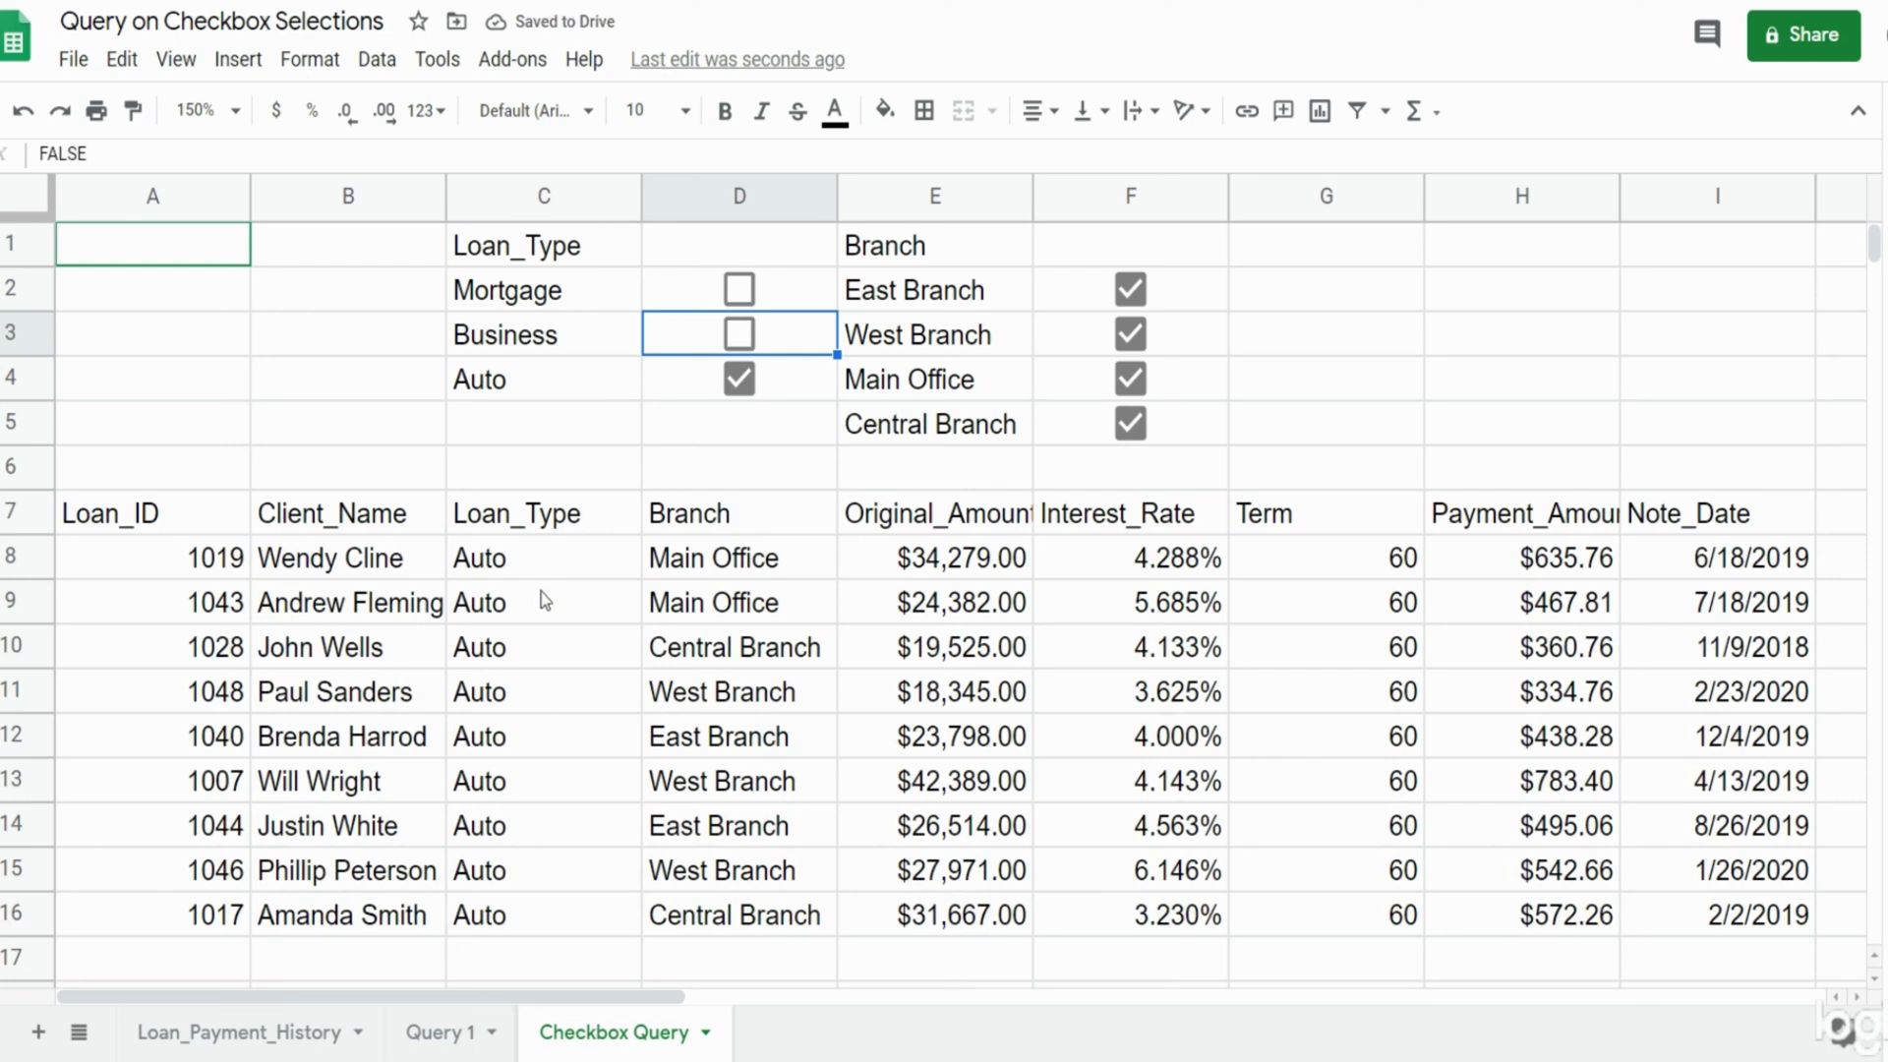
pyautogui.moveTo(558, 563); pyautogui.dragTo(548, 910)
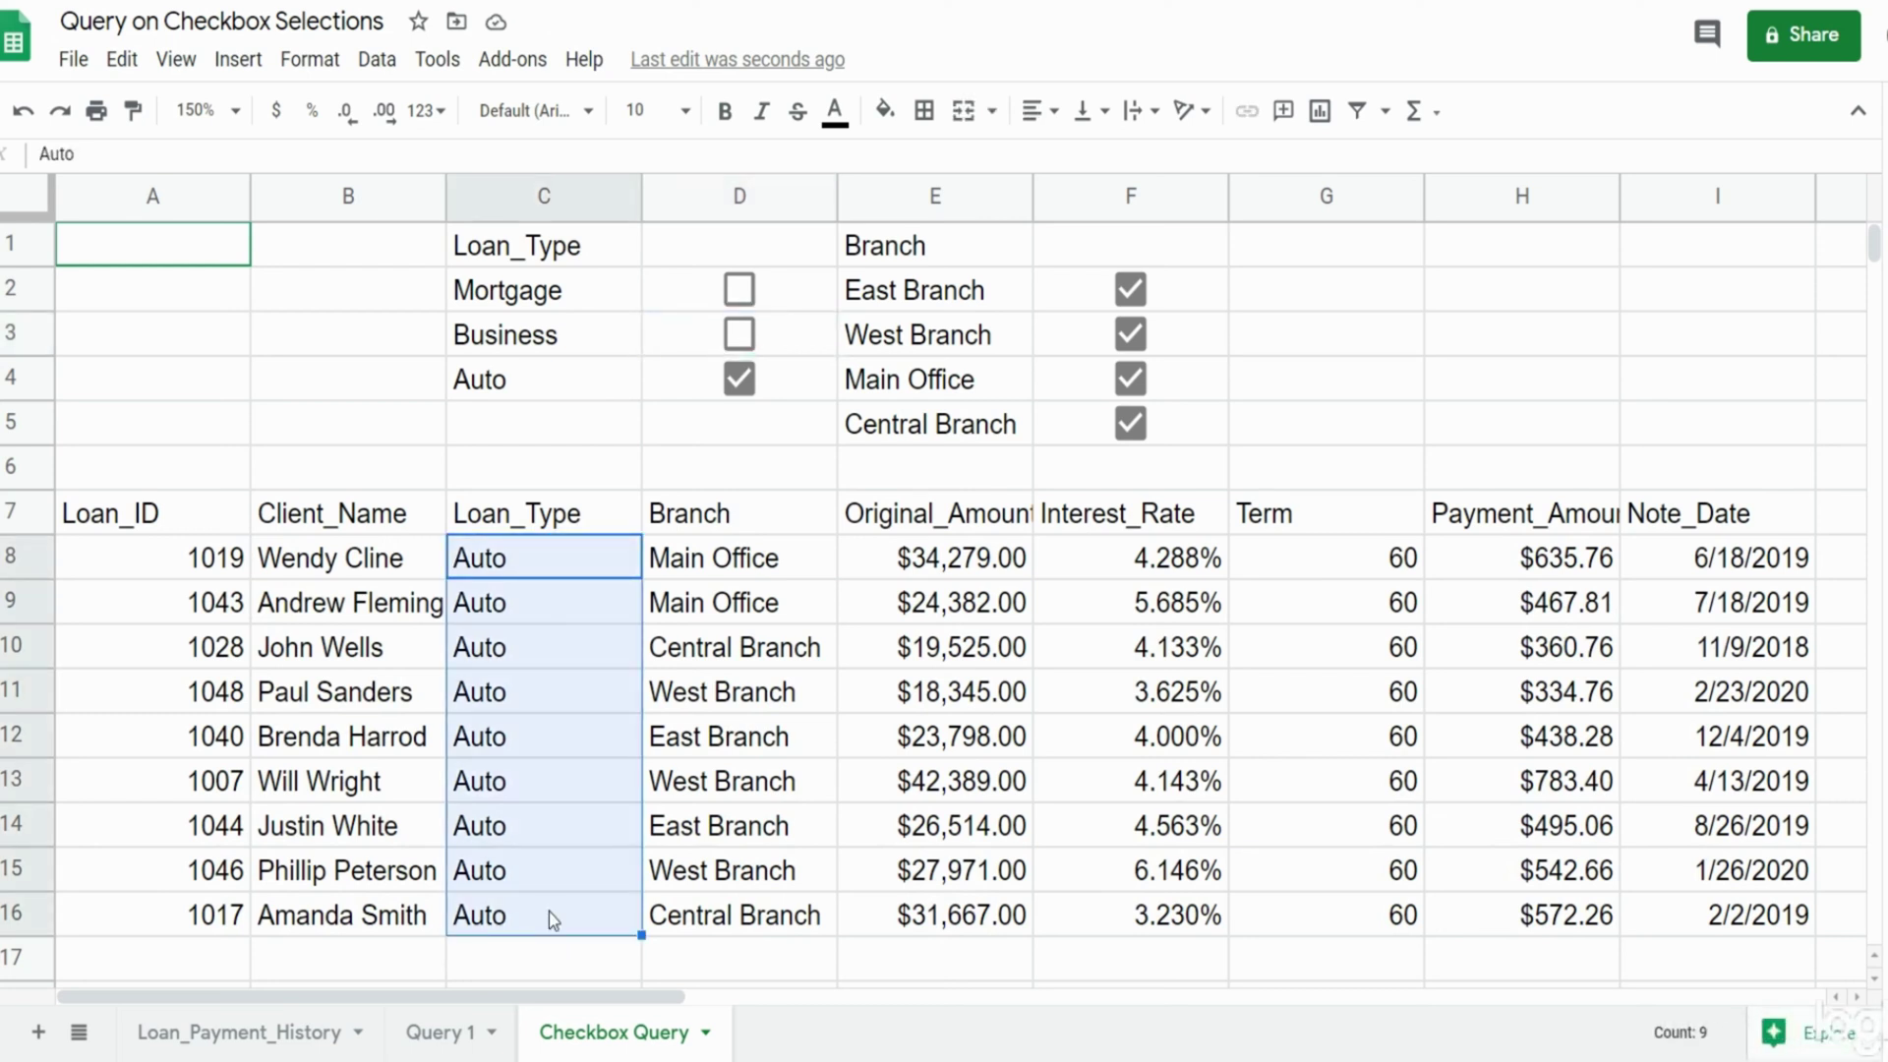
pyautogui.click(738, 288)
pyautogui.click(739, 334)
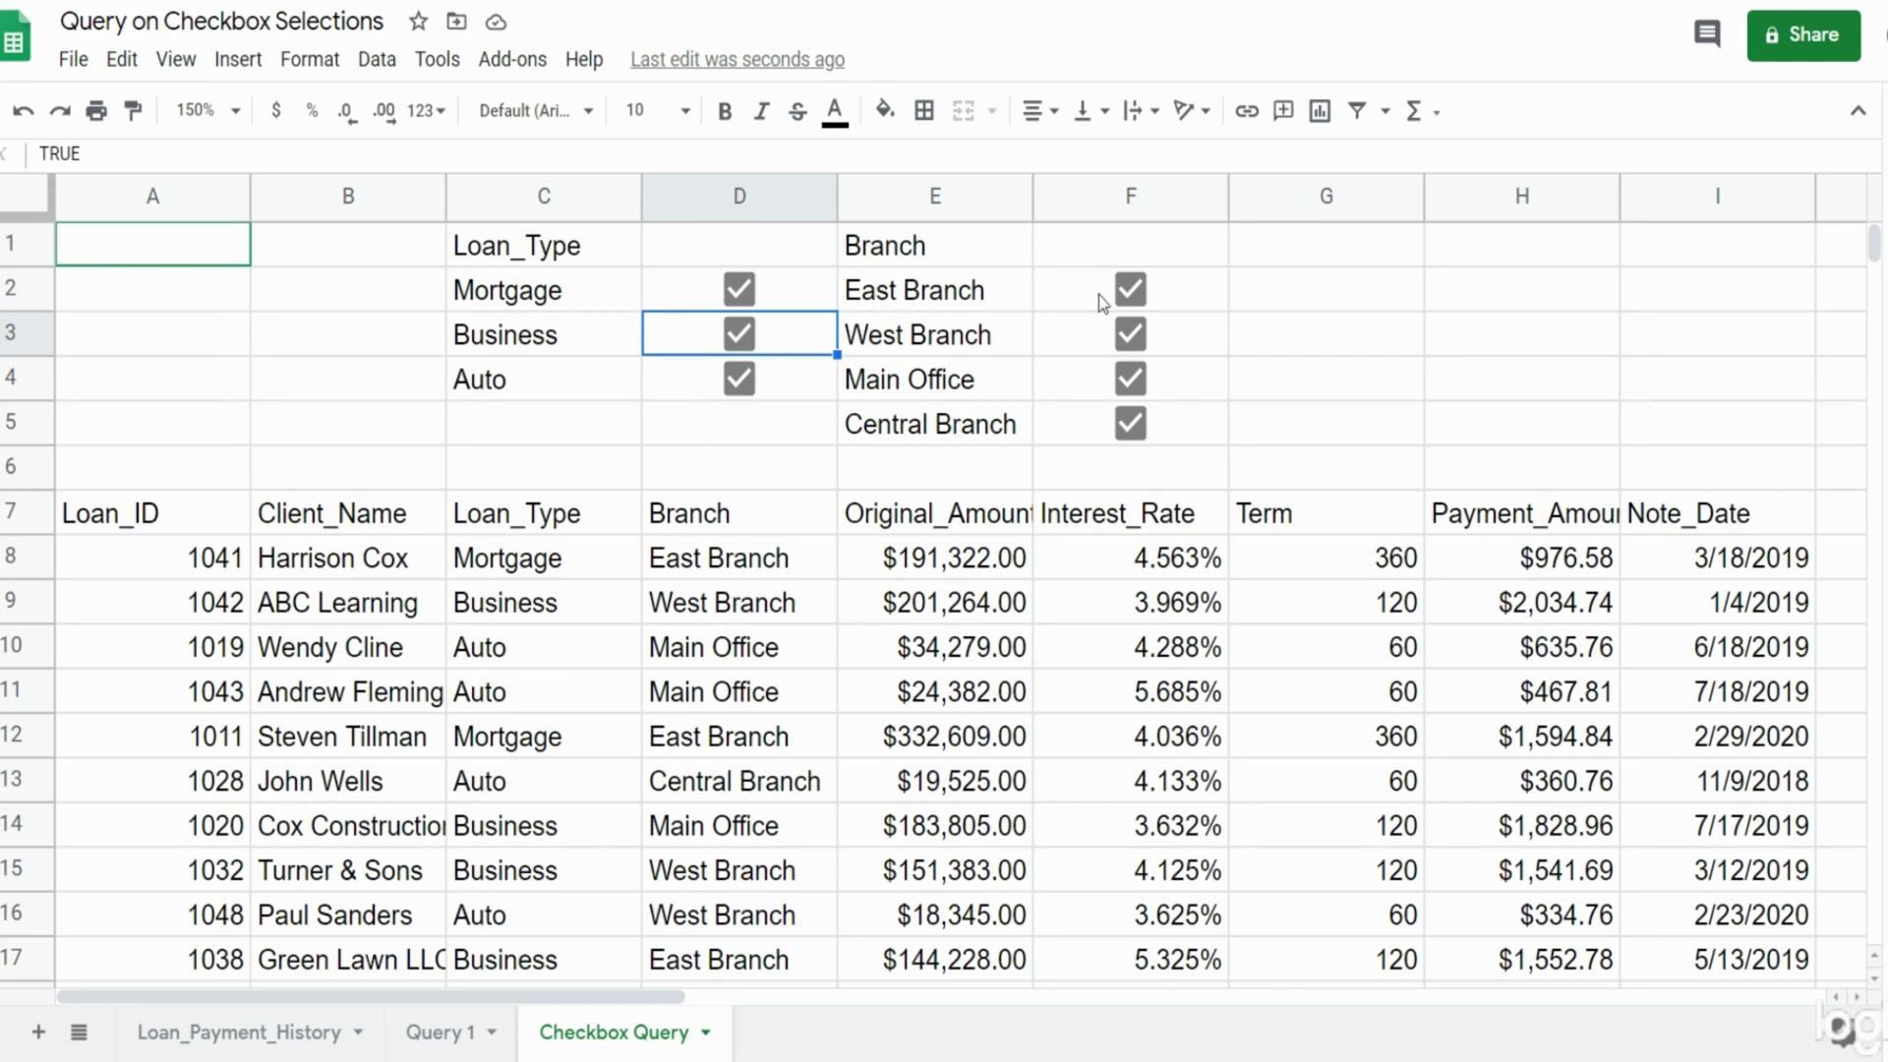
# Compare the loan type and branch criteria cells with the Loan_Type and Branch columns of the query results.
pyautogui.click(769, 562)
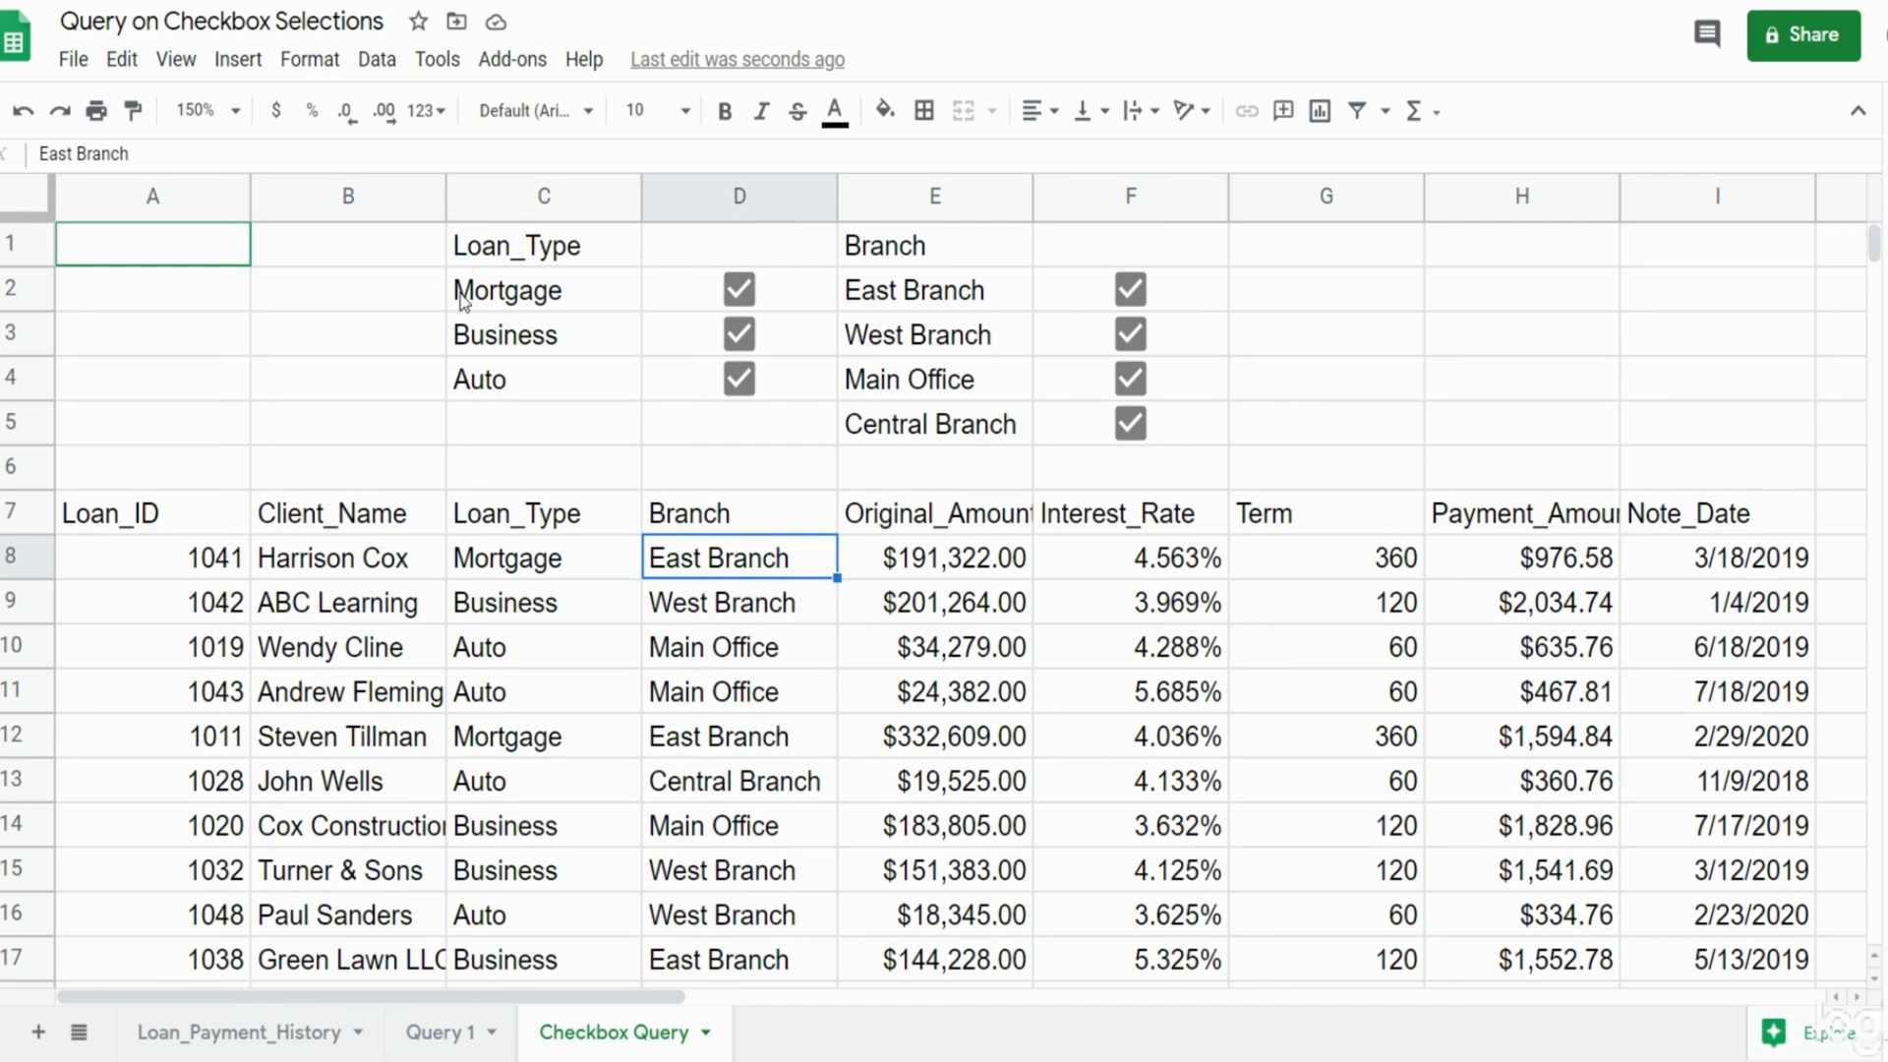
pyautogui.click(568, 293)
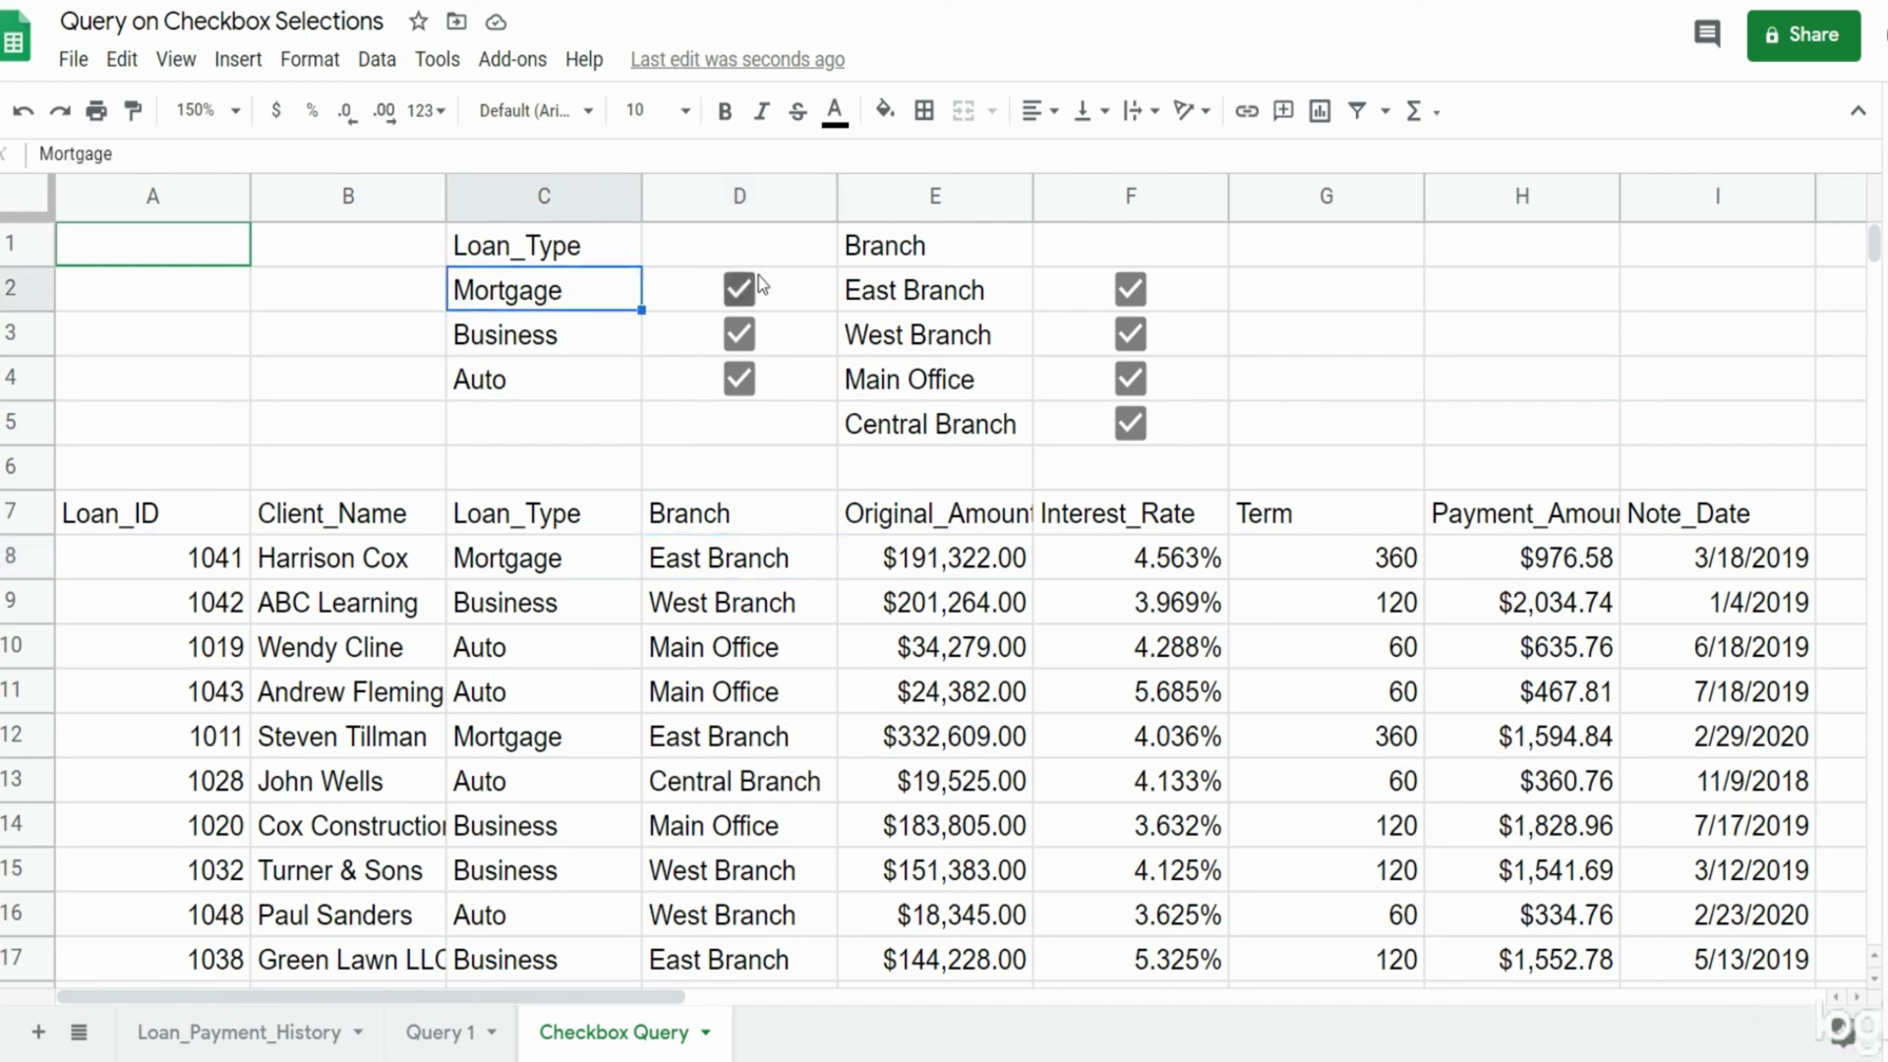
pyautogui.click(928, 301)
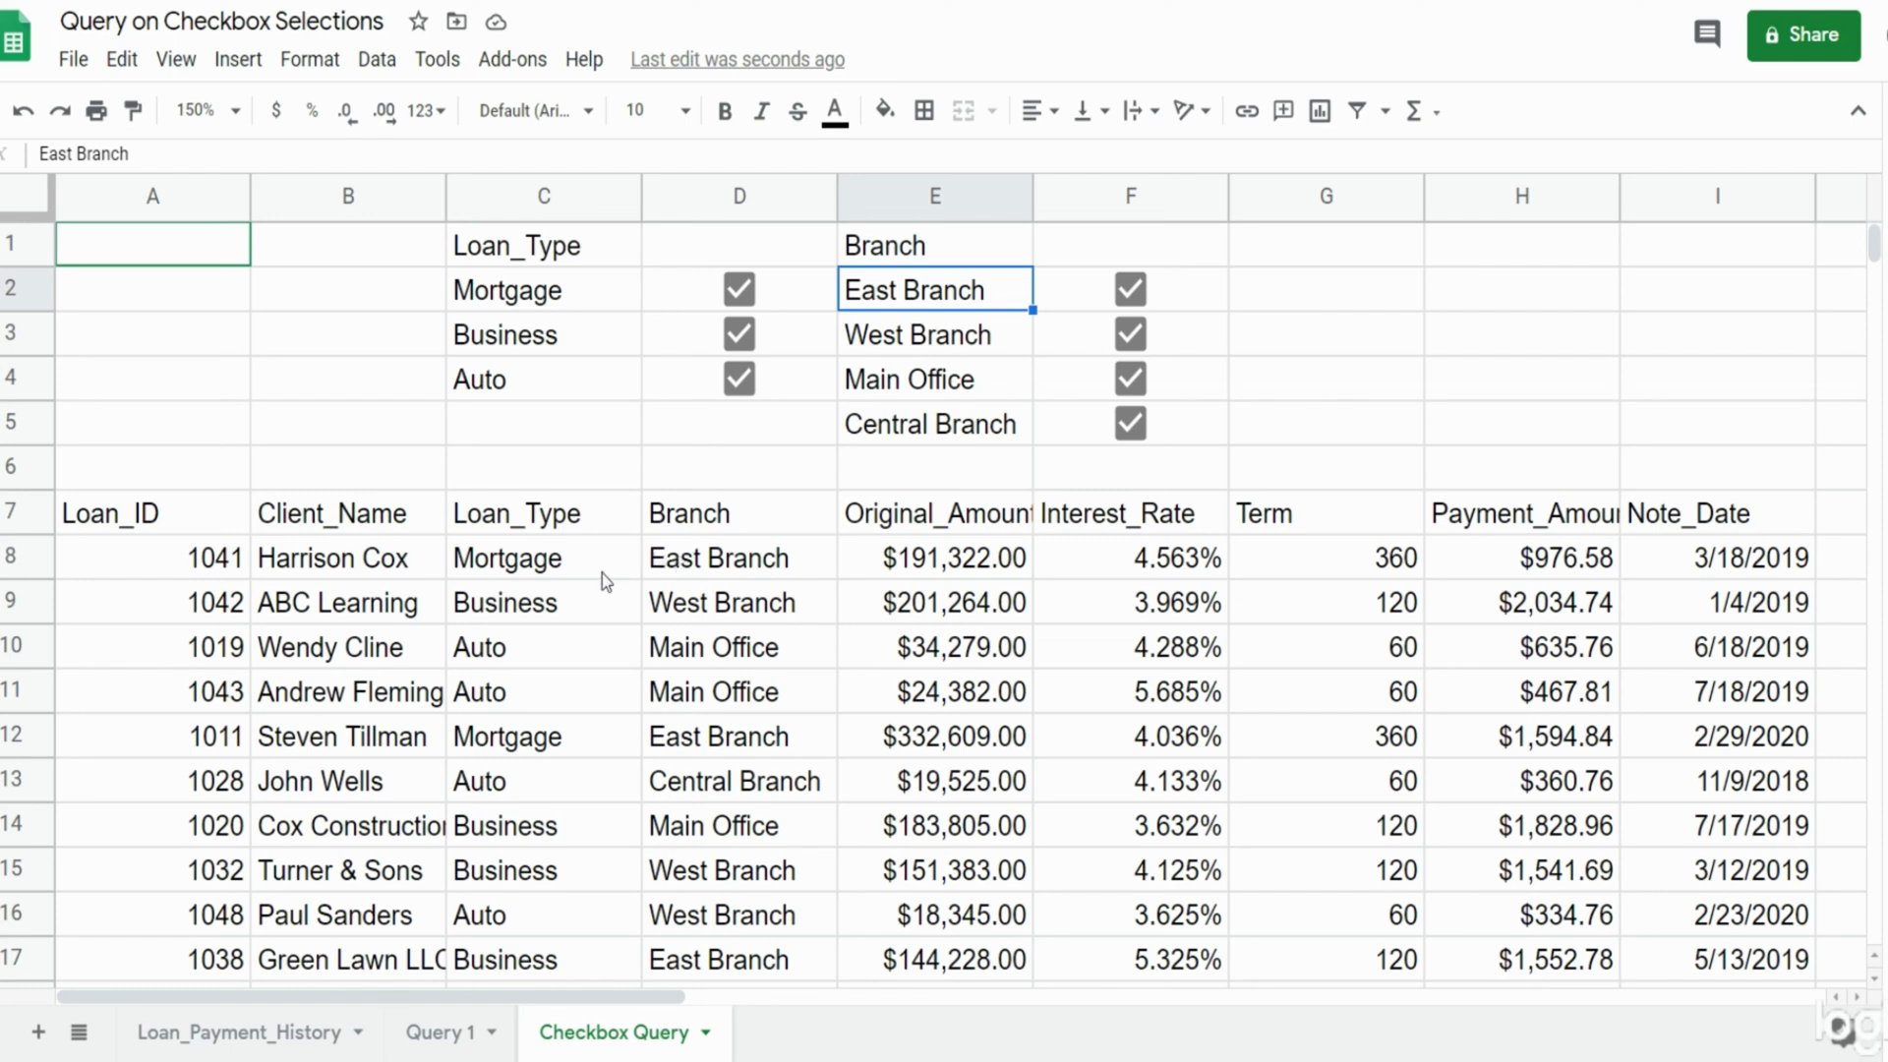
pyautogui.click(565, 529)
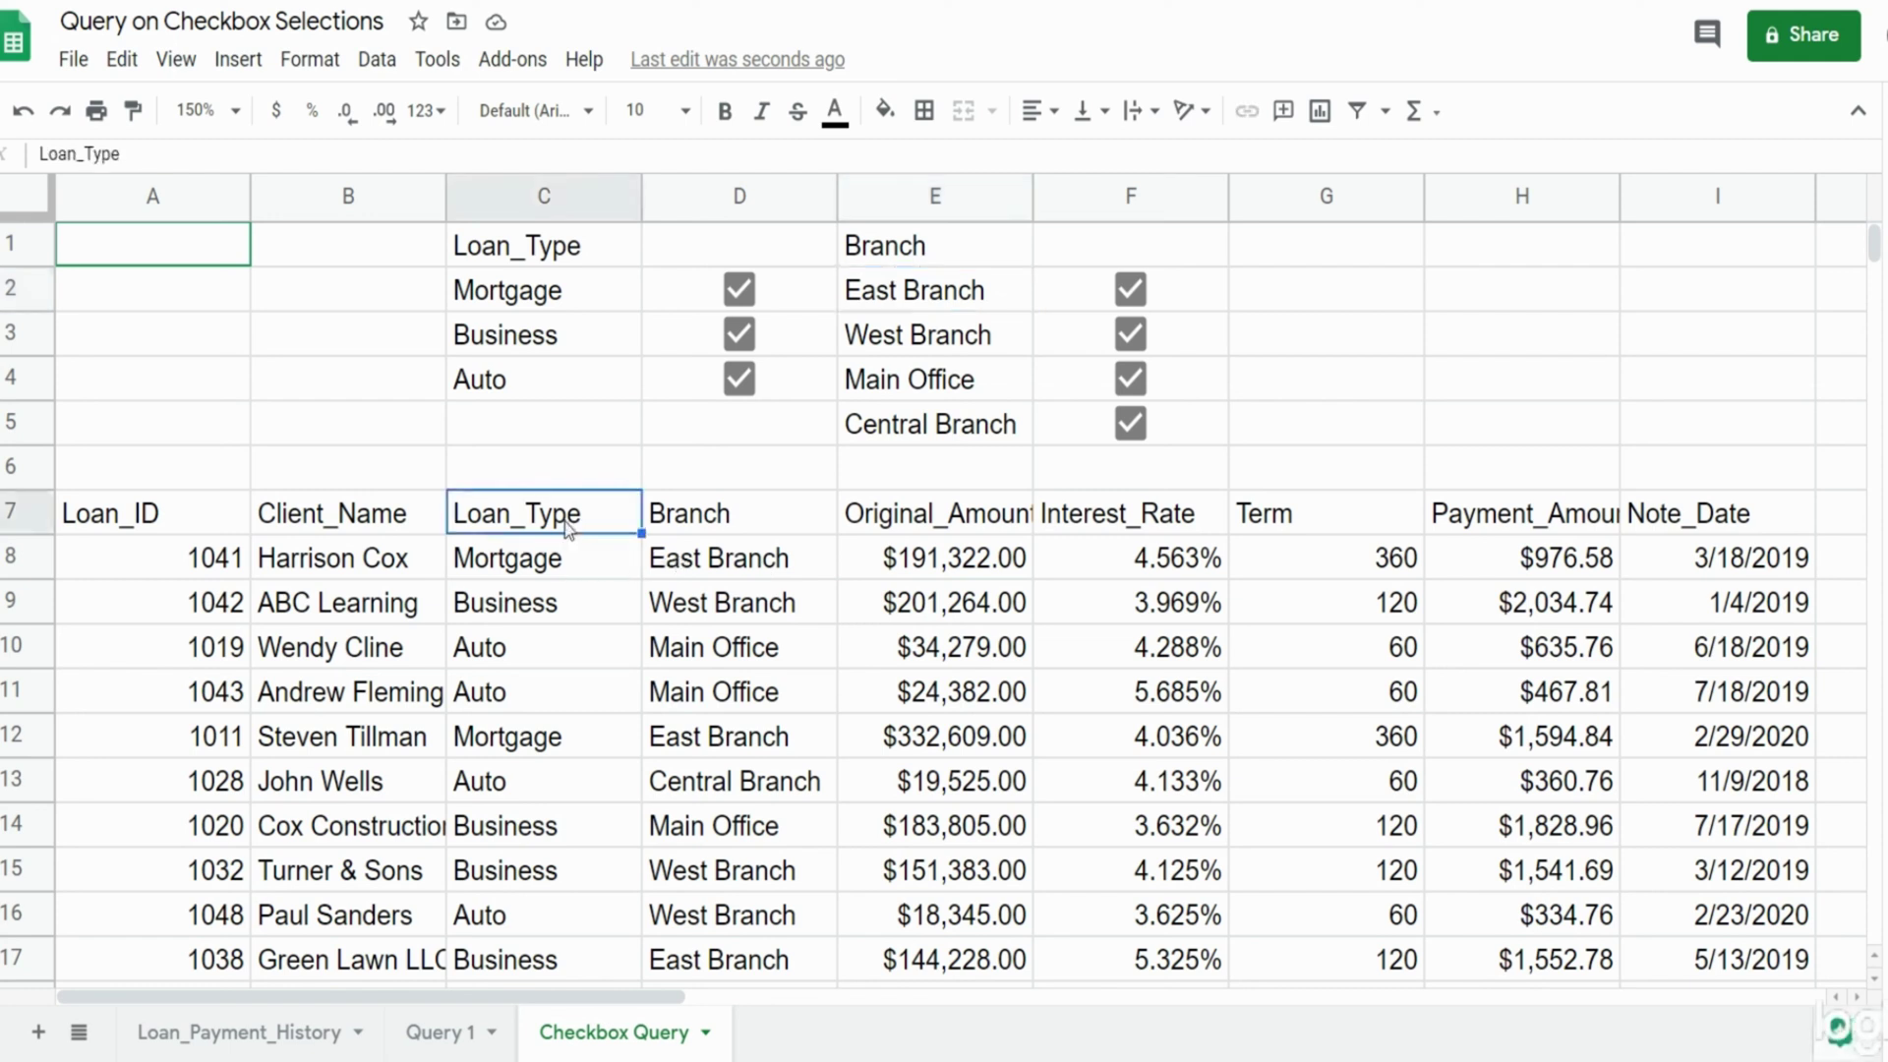
pyautogui.click(710, 522)
# Enclose the three loan type conditions of the QUERY formula in A7 in one pair of parentheses.
pyautogui.click(214, 521)
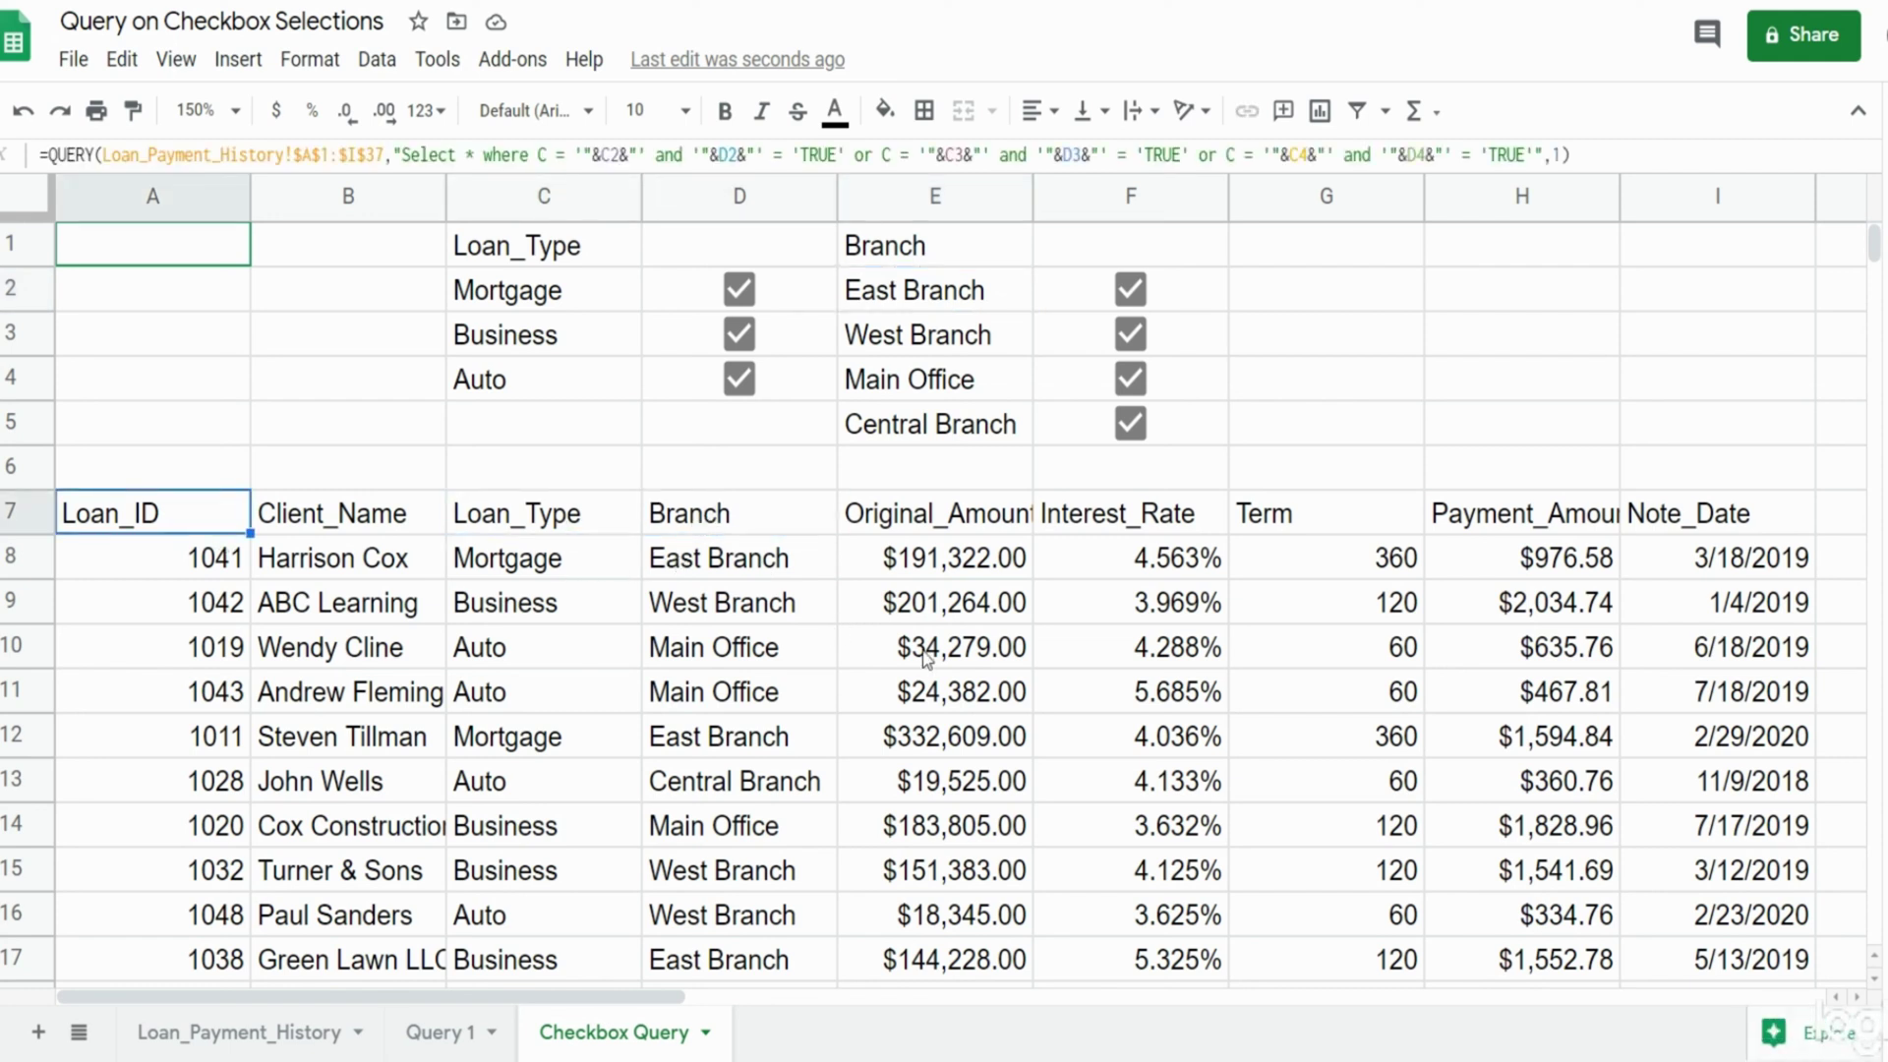
pyautogui.press('F2')
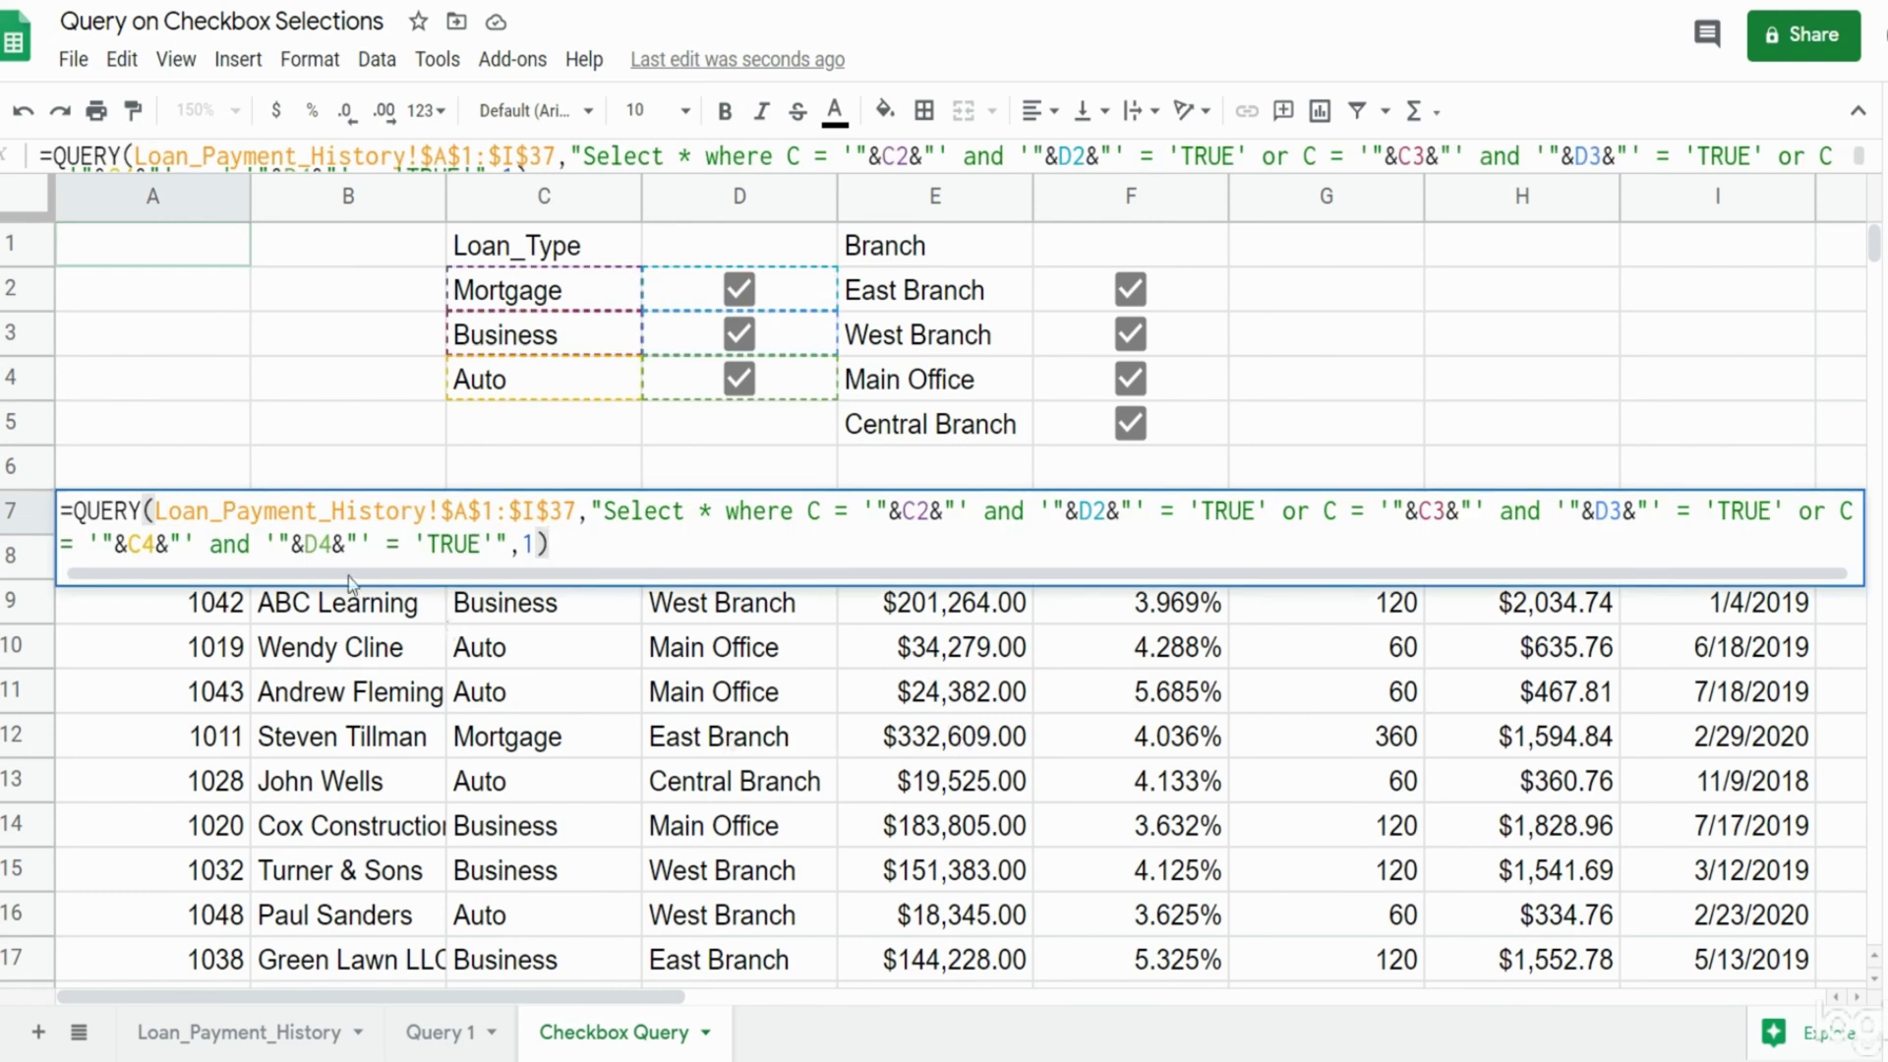
pyautogui.click(808, 510)
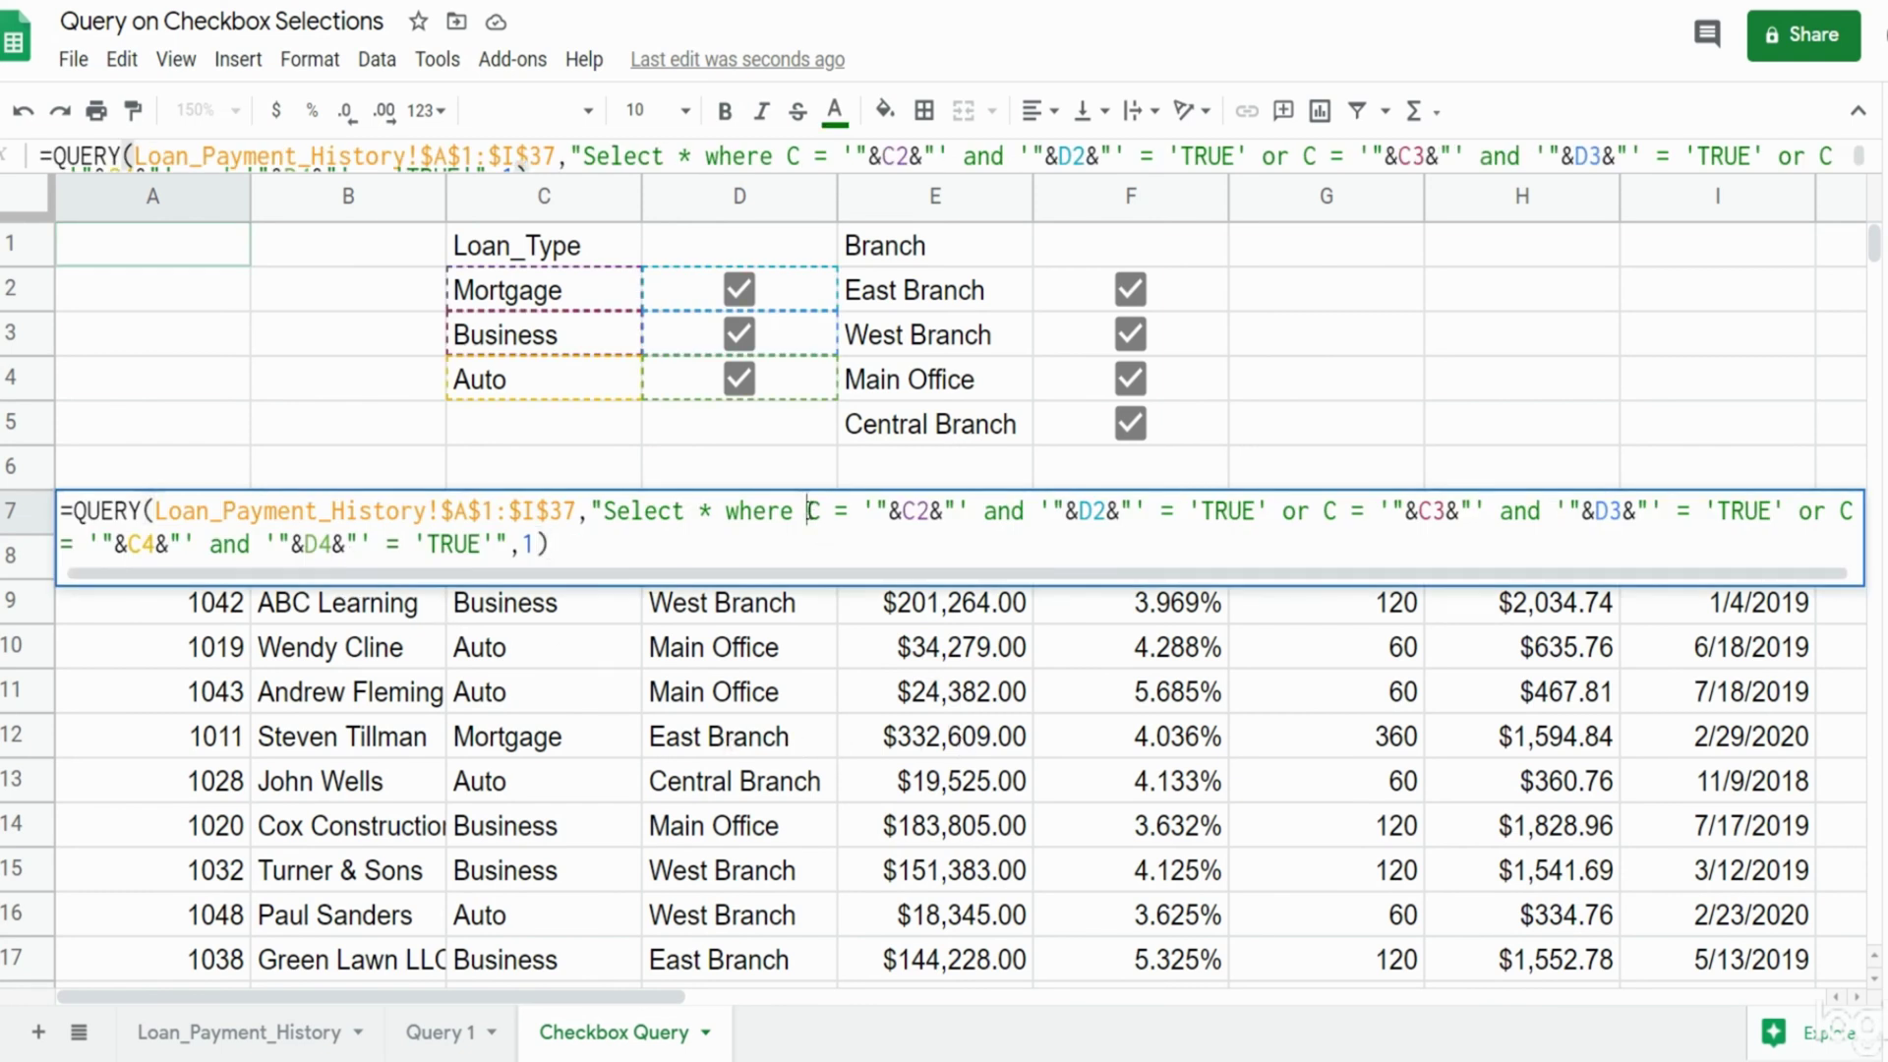
pyautogui.write('(')
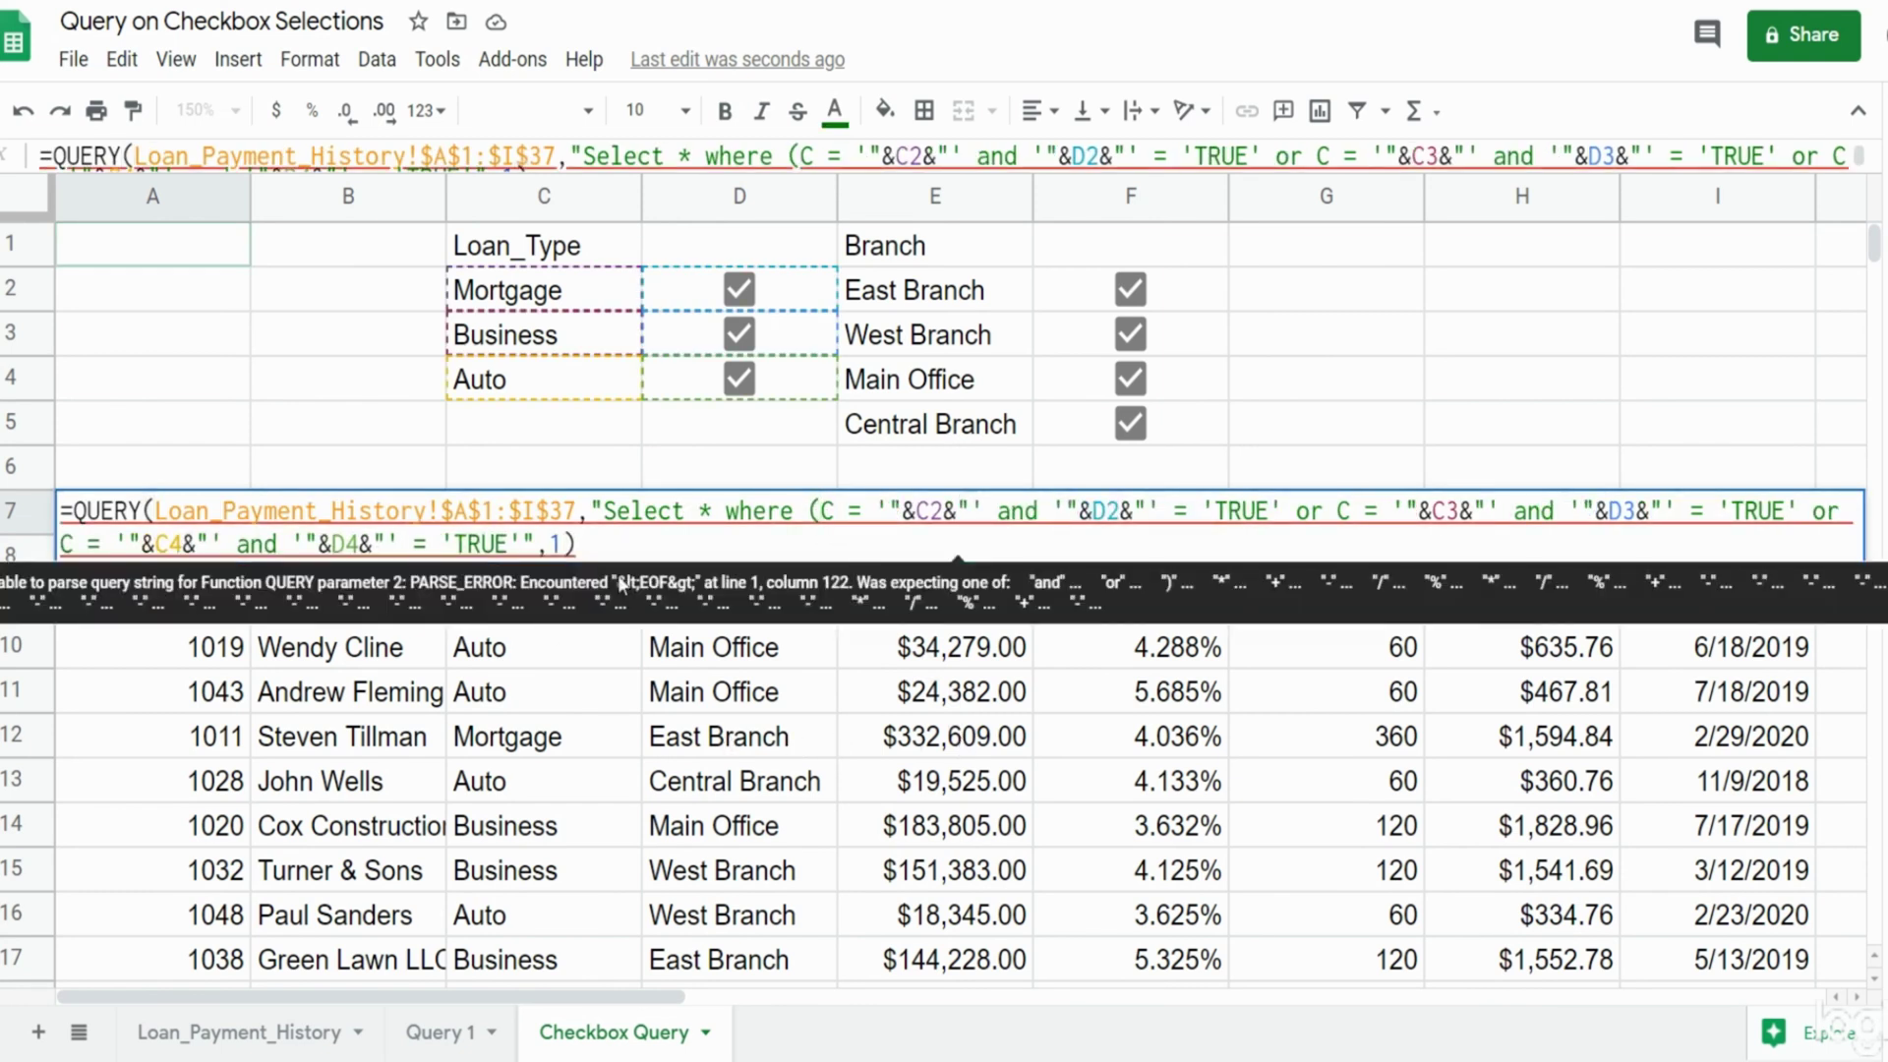
pyautogui.click(526, 541)
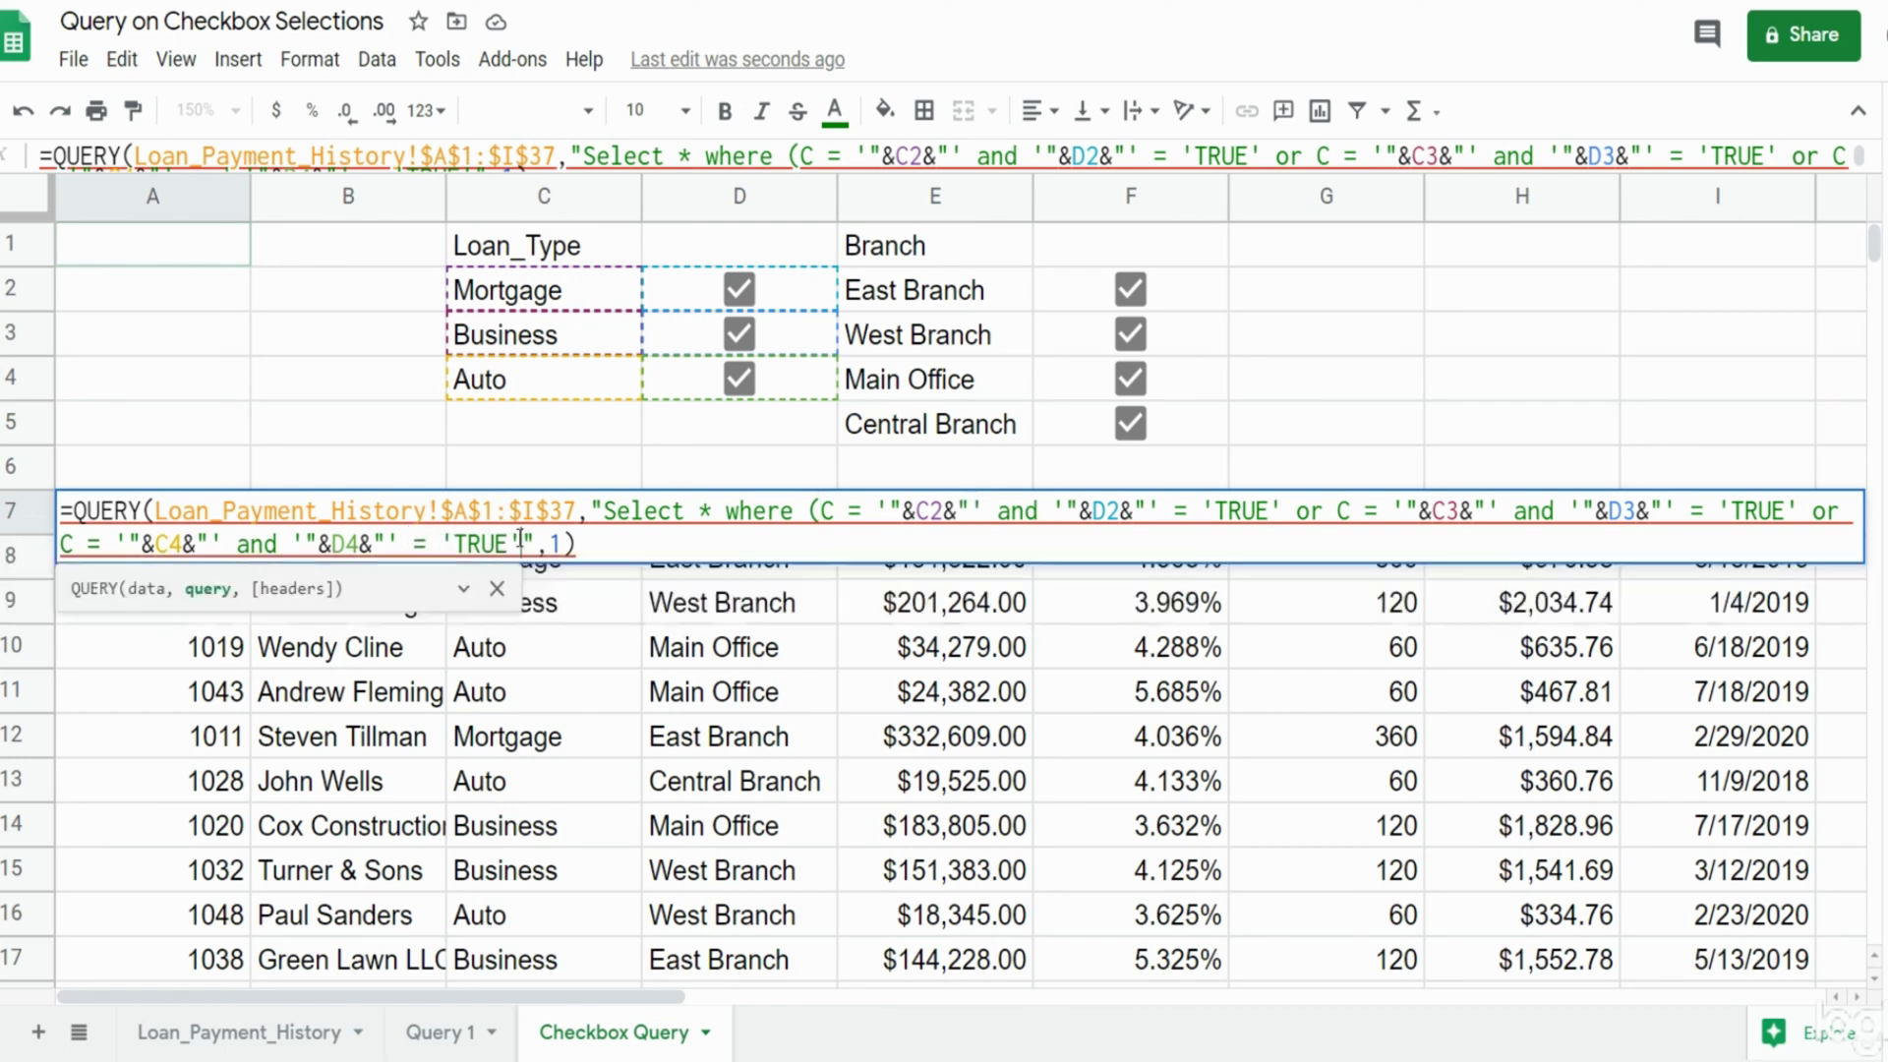
pyautogui.write(') ')
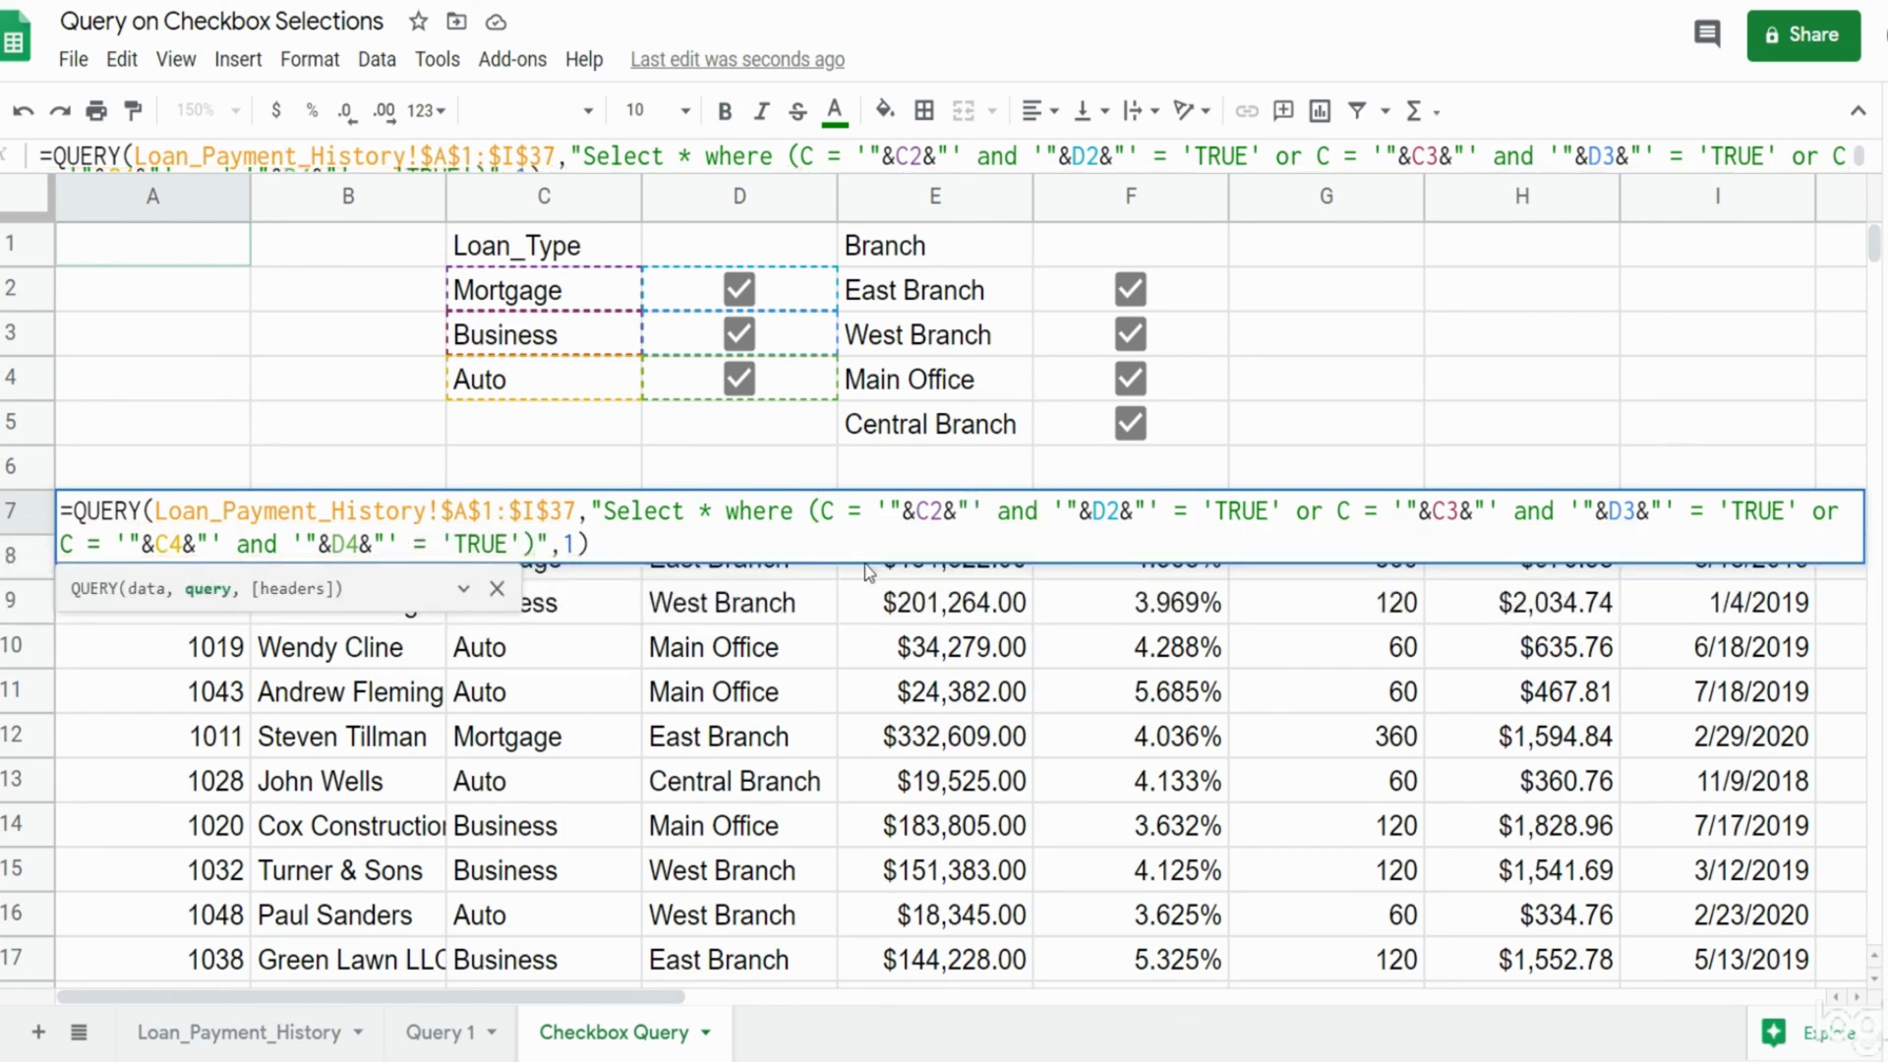
# Append a second parenthesised group with "and" inside the query string, containing the condition C = '"&C2&"' and '"&D2&"' = 'TRUE'.
pyautogui.write('and ')
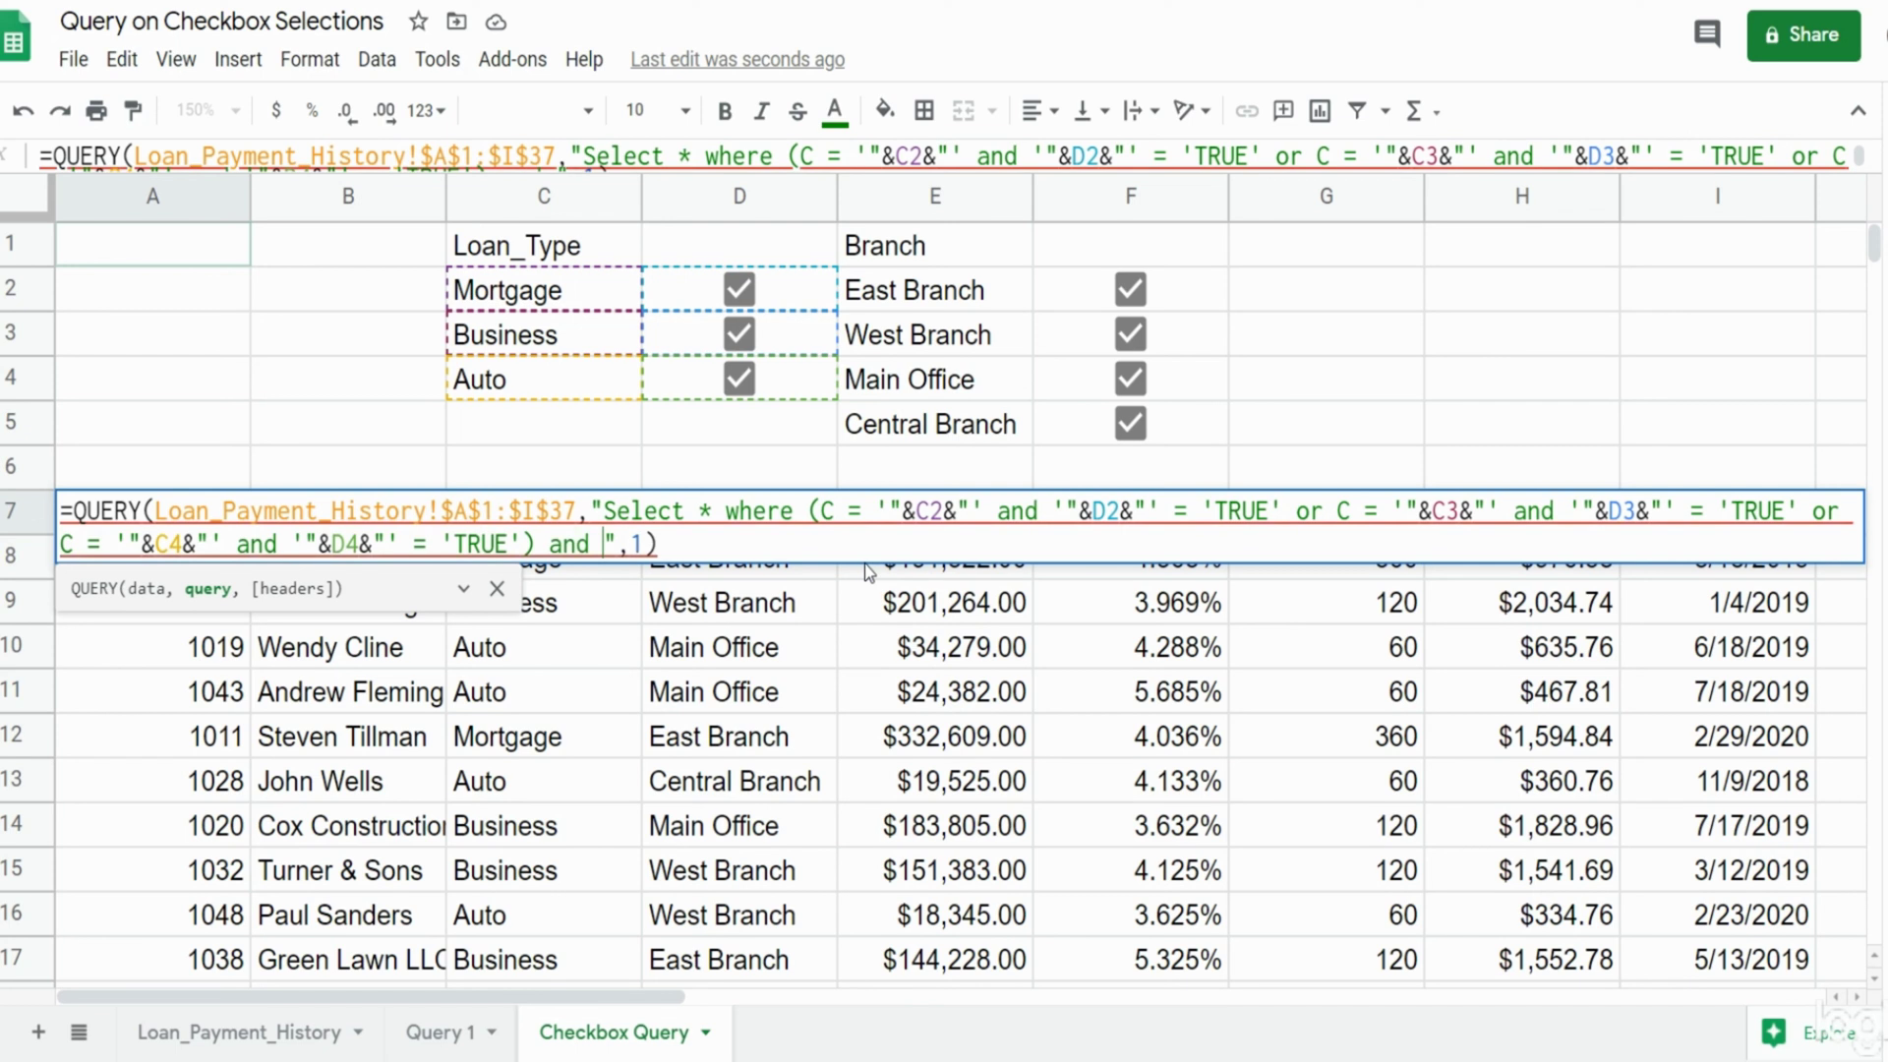
pyautogui.write('(')
pyautogui.write('C = \'"&C2&"\' and \'"&D2&"\' = \'TRUE\'')
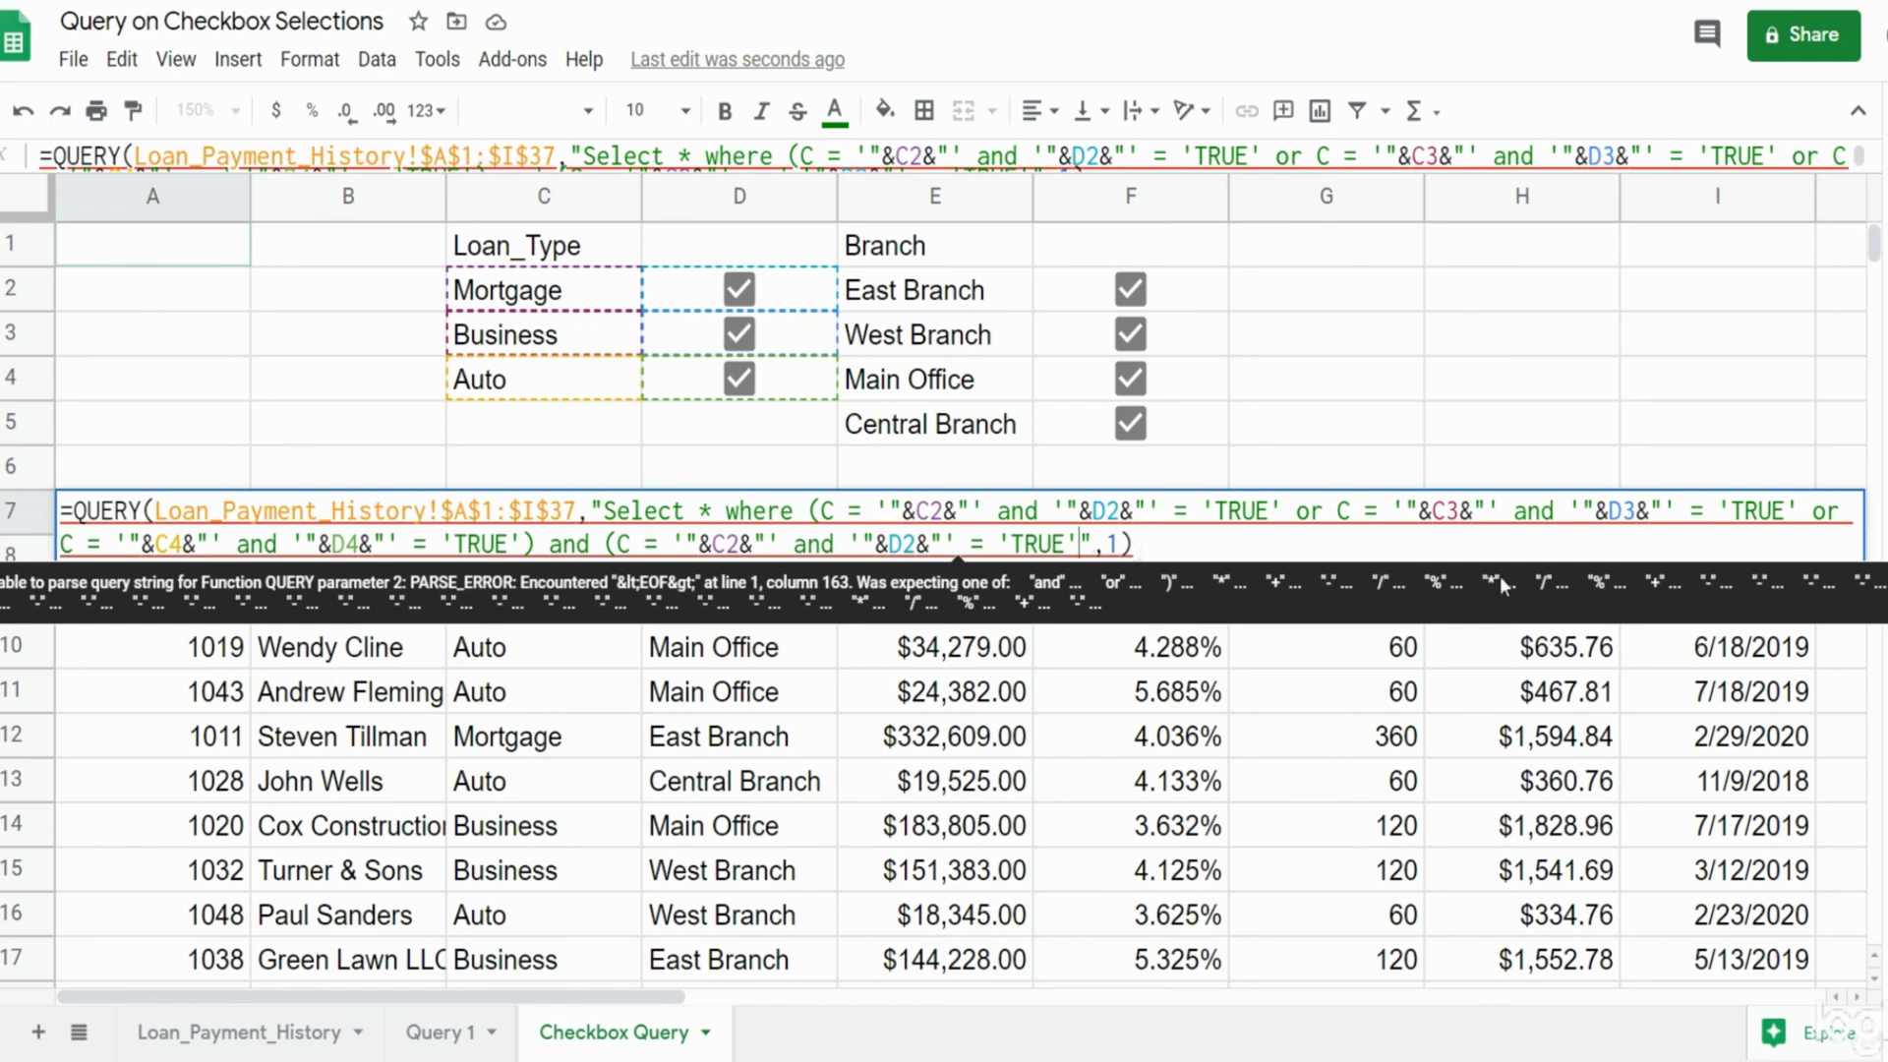
pyautogui.write(')')
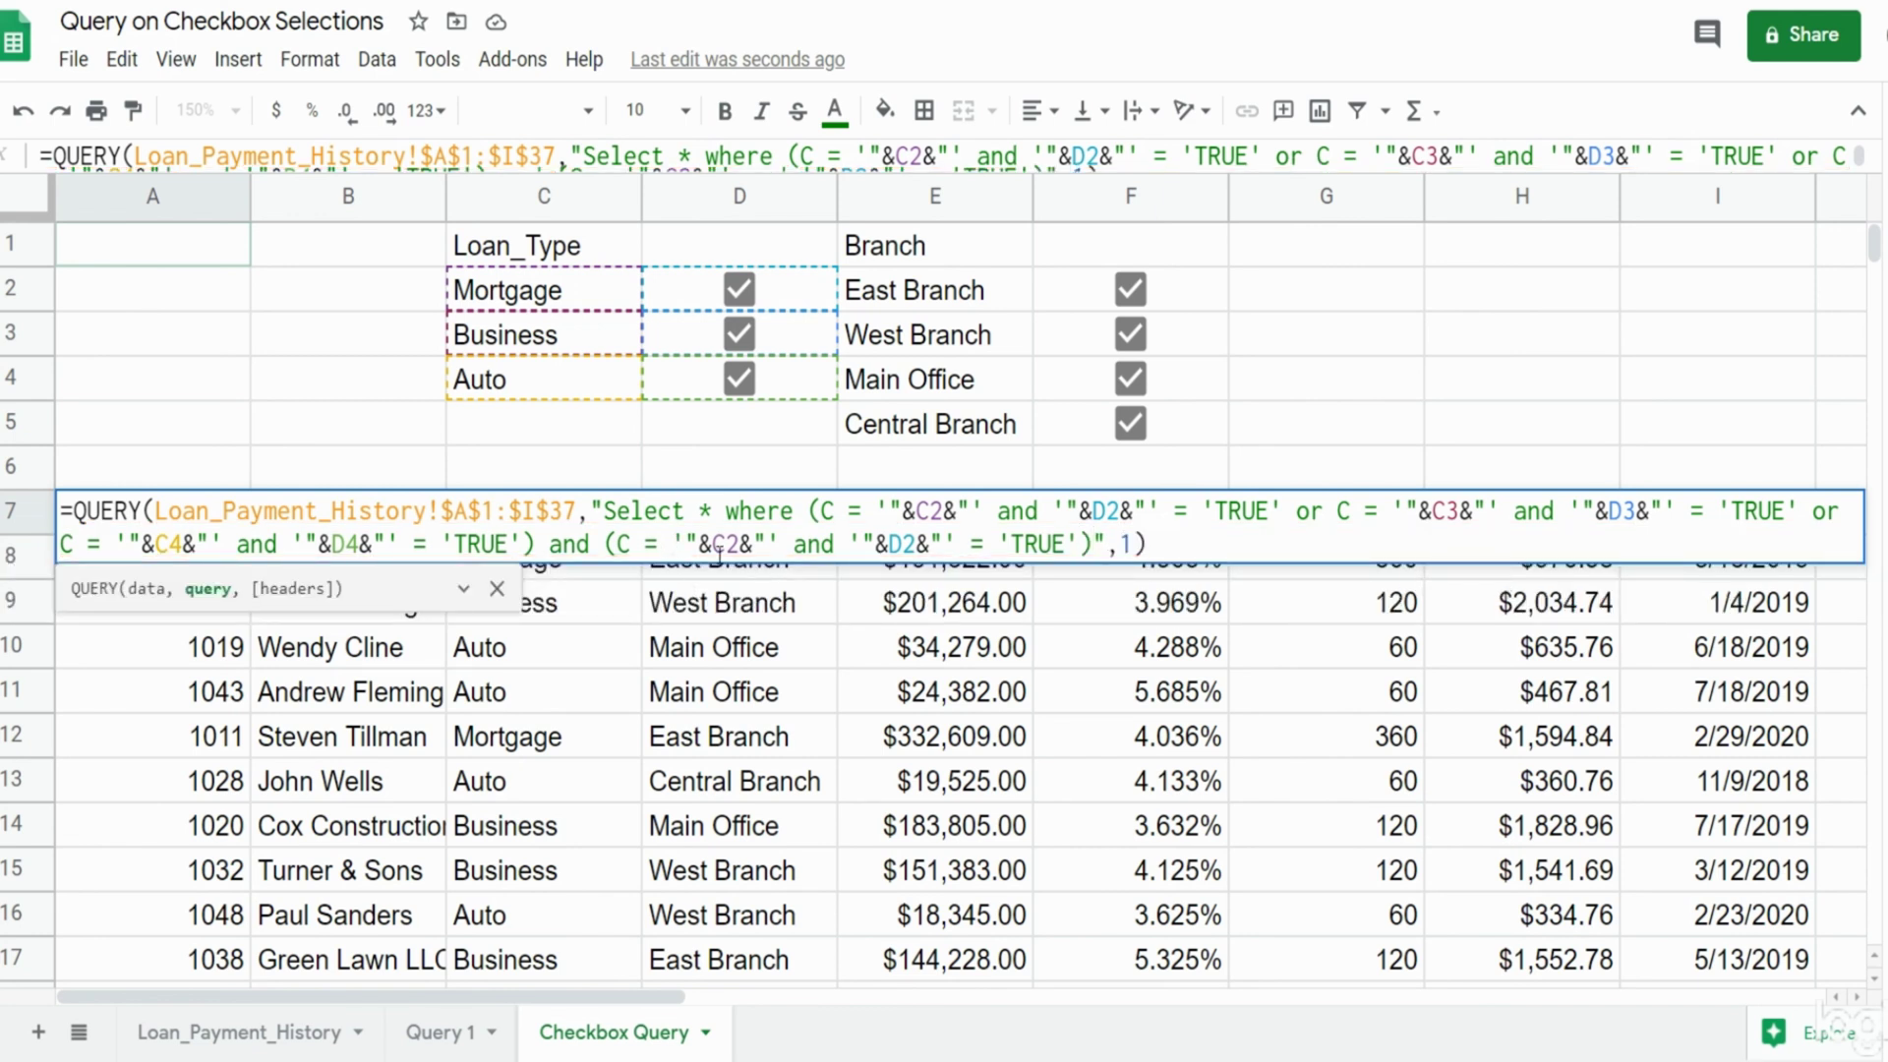
# Change the second group's condition to compare column D with cell E2 for the East Branch.
pyautogui.click(629, 544)
pyautogui.press('BackSpace')
pyautogui.write('D')
pyautogui.press('Right')
pyautogui.press('Right')
pyautogui.press('Right')
pyautogui.press('Right')
pyautogui.press('Right')
pyautogui.press('Right')
pyautogui.press('Right')
pyautogui.press('BackSpace')
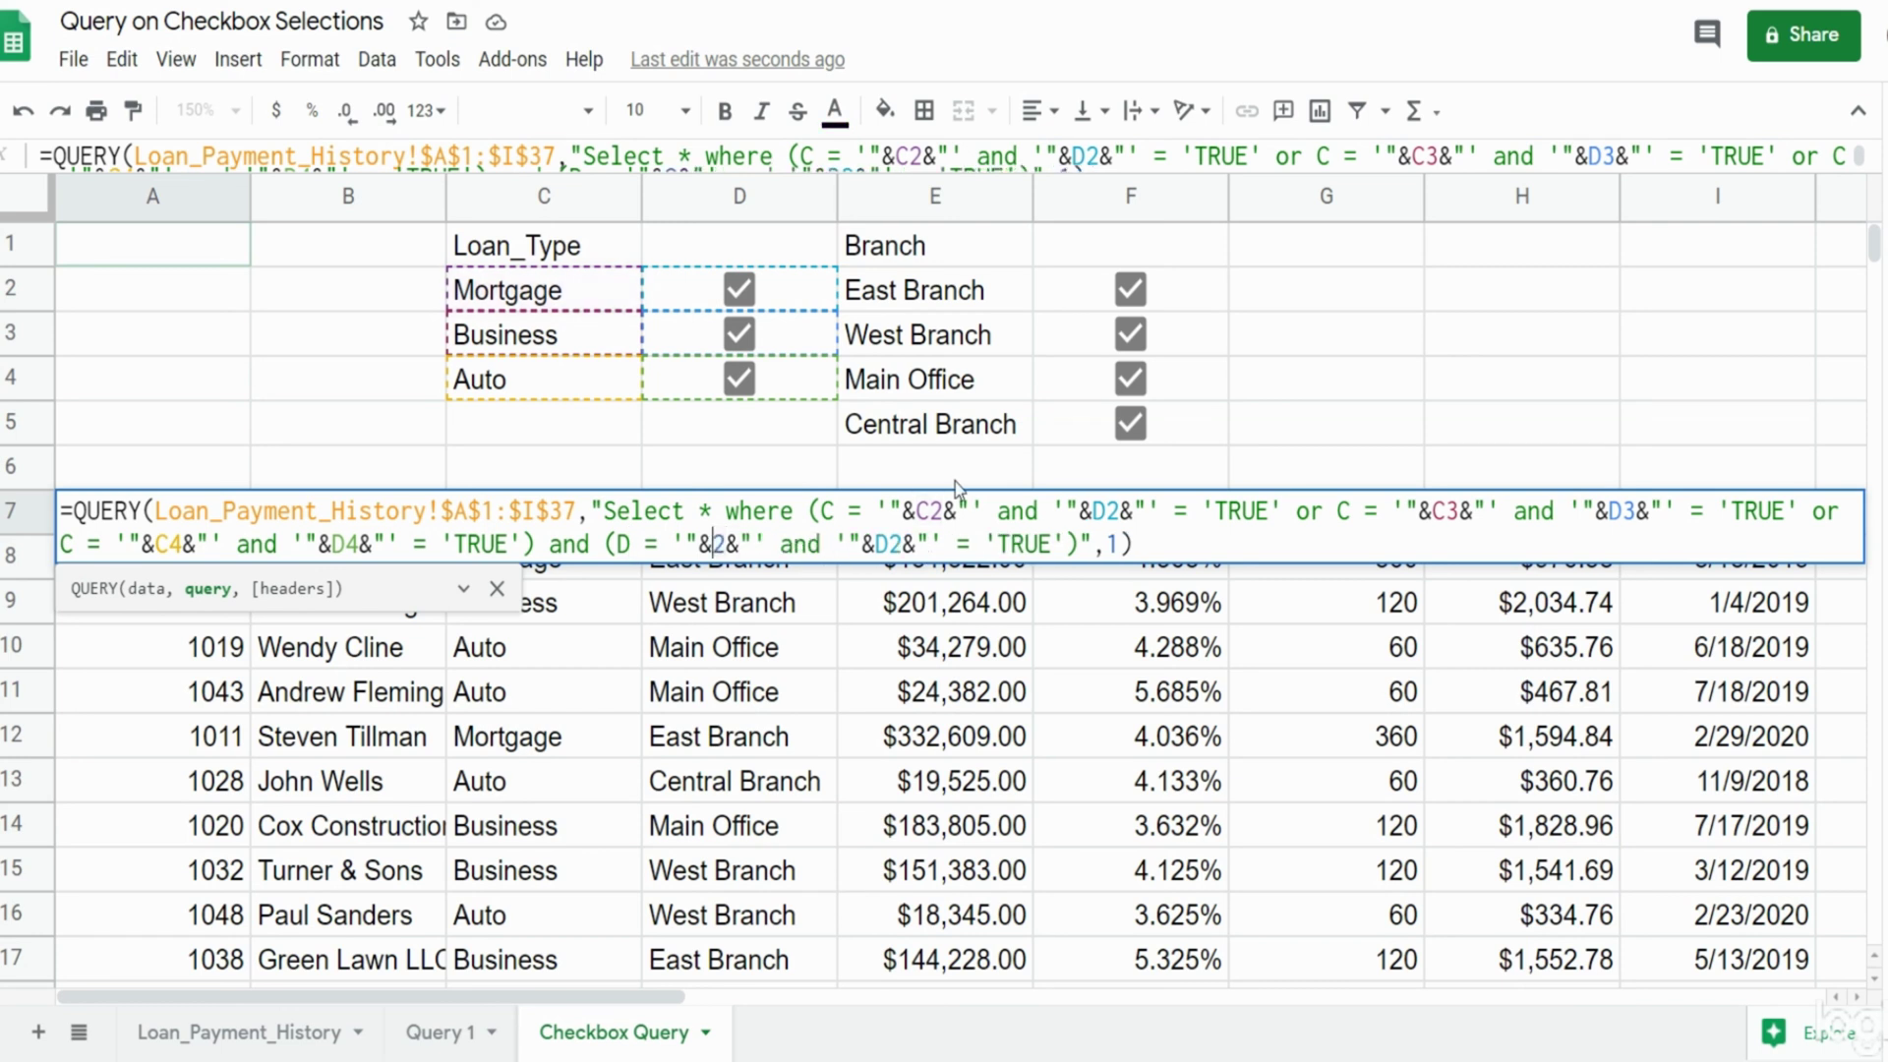
pyautogui.write('E')
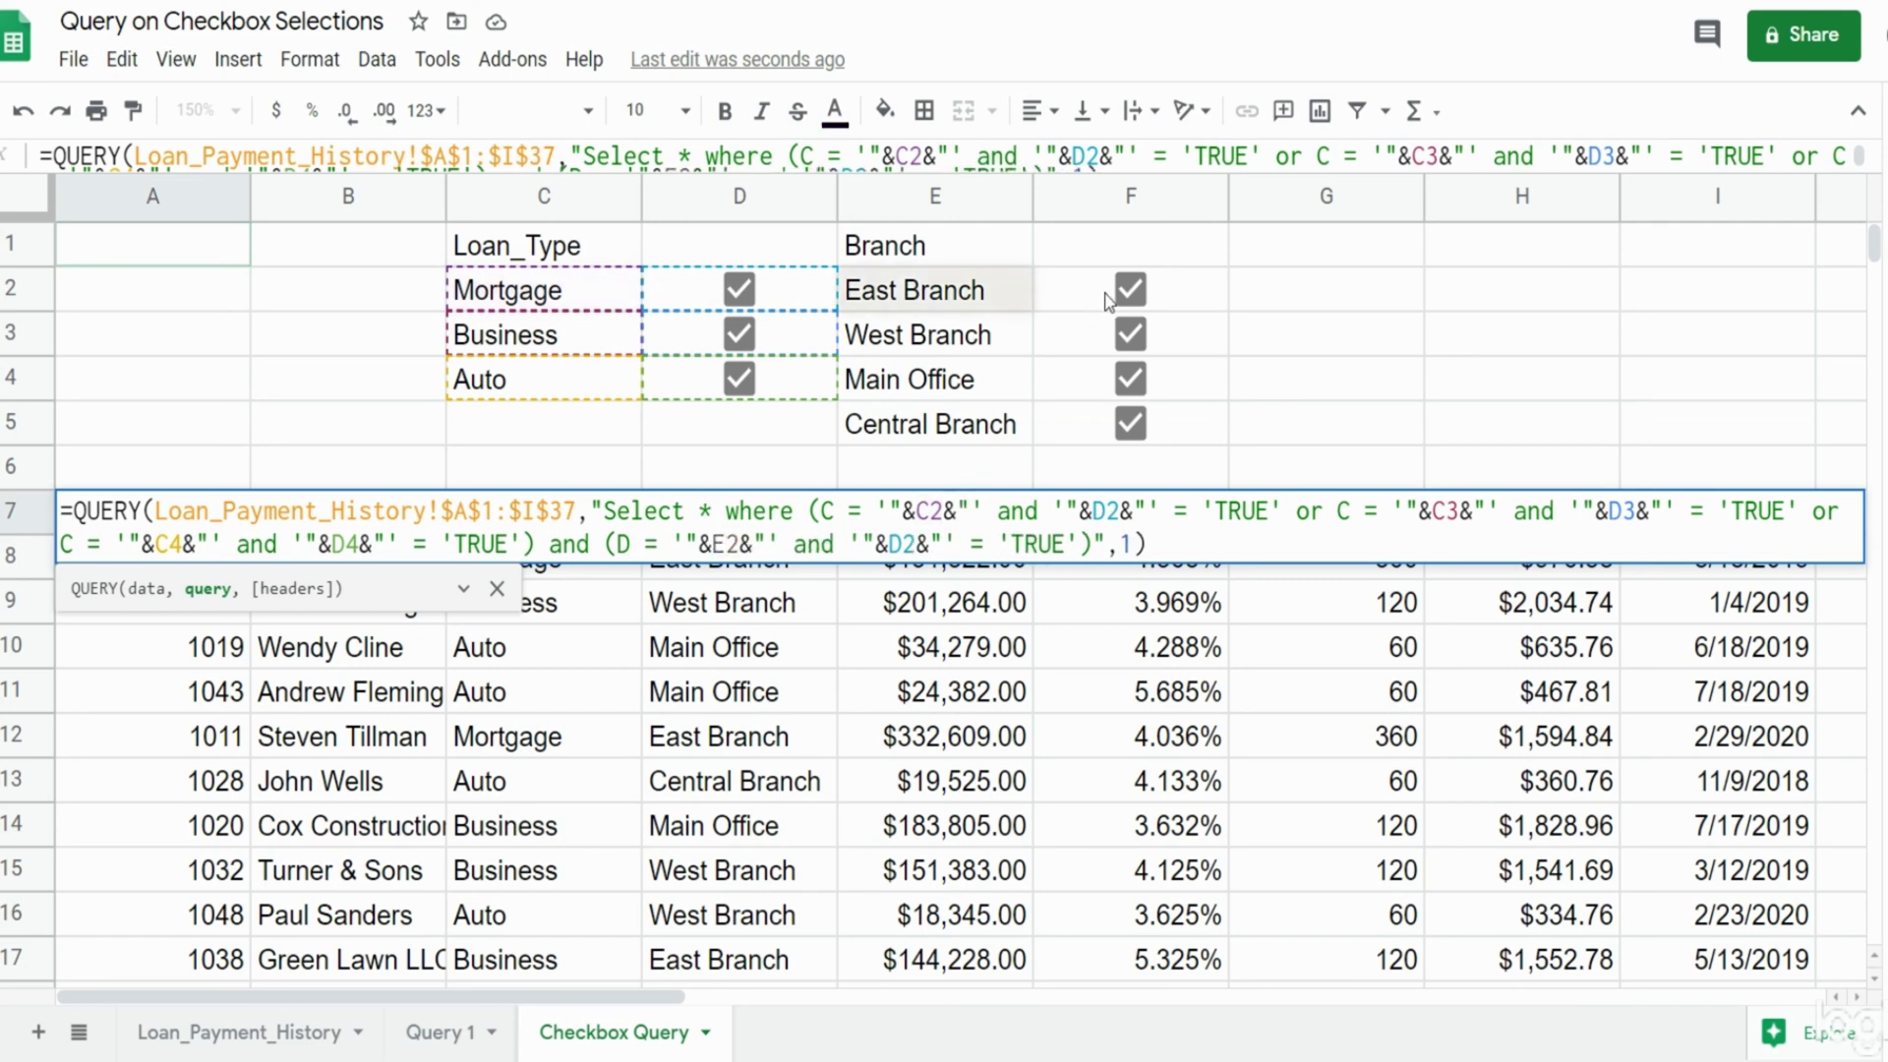
# Point the checkbox reference of the East Branch condition to F2.
pyautogui.press('Right')
pyautogui.press('Right')
pyautogui.press('Right')
pyautogui.press('Right')
pyautogui.press('Right')
pyautogui.press('Right')
pyautogui.press('Right')
pyautogui.press('Right')
pyautogui.press('Right')
pyautogui.press('Right')
pyautogui.press('Right')
pyautogui.press('Right')
pyautogui.press('Right')
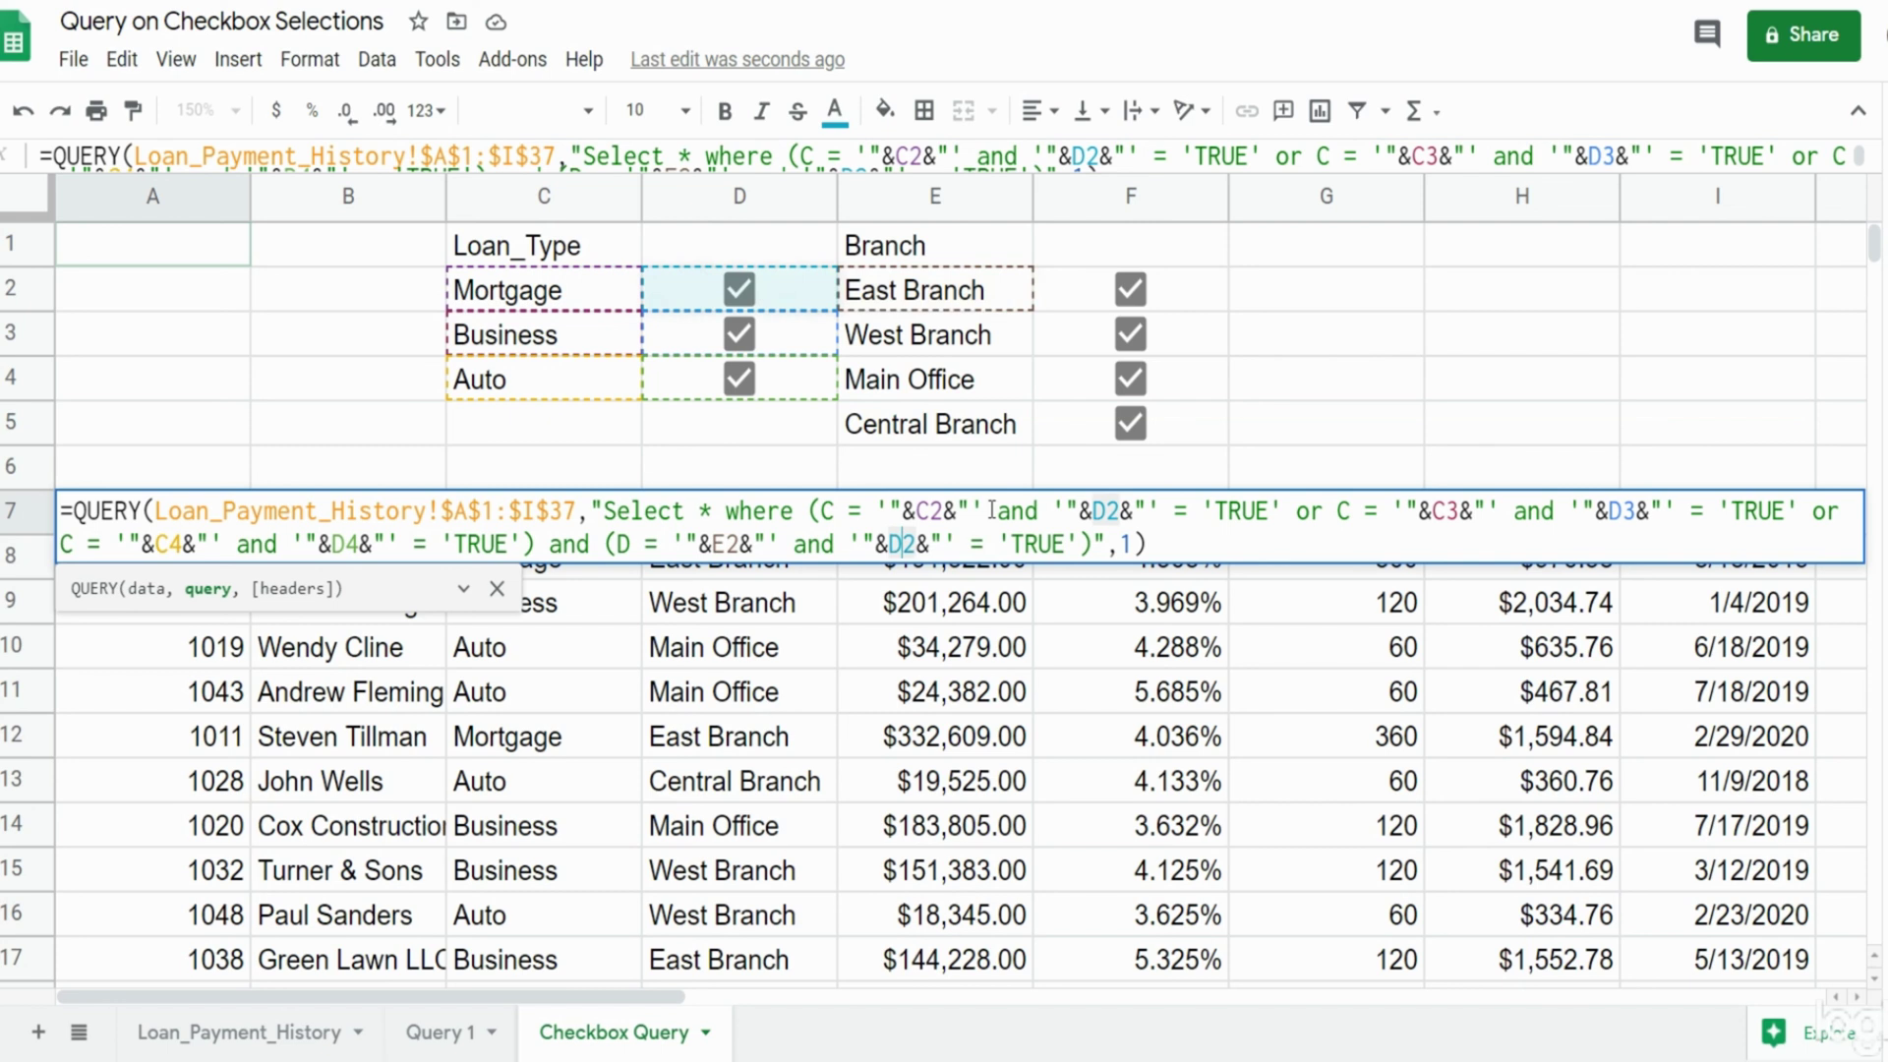
pyautogui.press('BackSpace')
pyautogui.write('F')
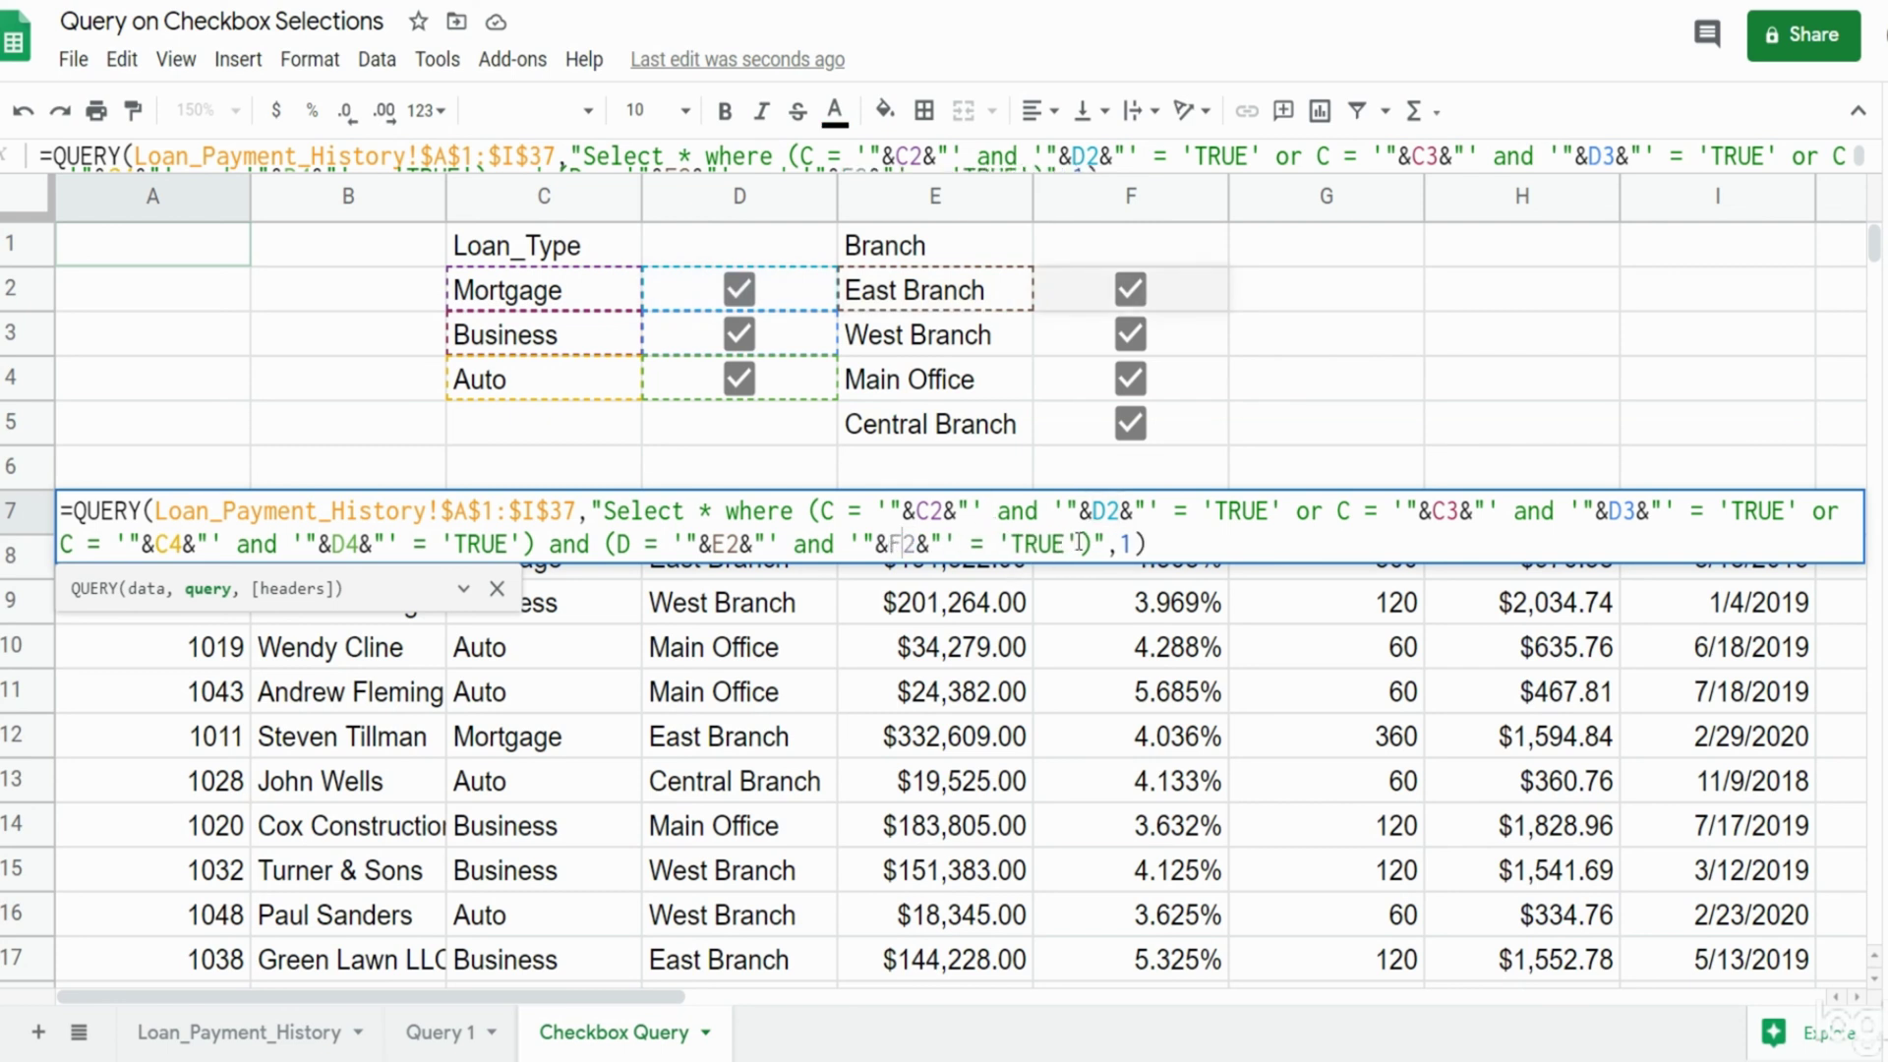
# Duplicate the East Branch condition with "or" inside the second group and set the copy's references to E3 and F3.
pyautogui.moveTo(1078, 544); pyautogui.dragTo(618, 544)
pyautogui.hotkey('ctrl', 'c')
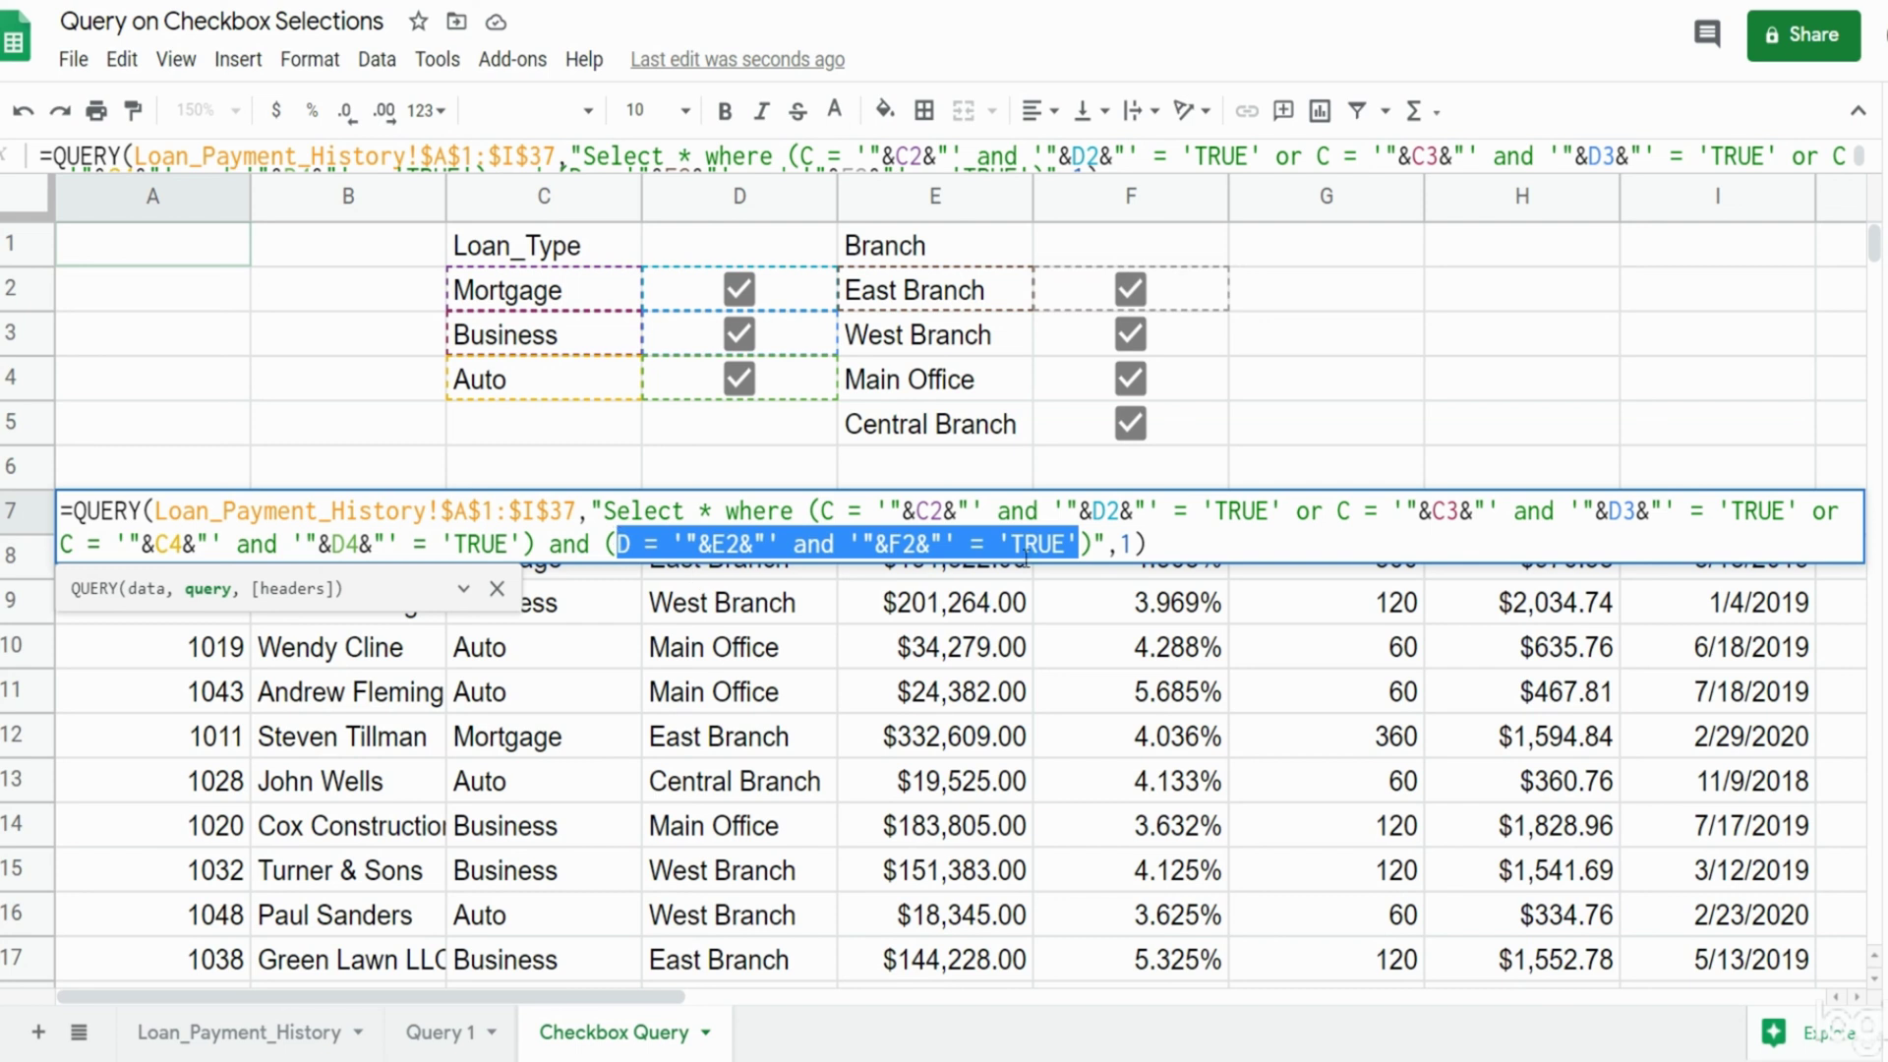
pyautogui.click(1082, 544)
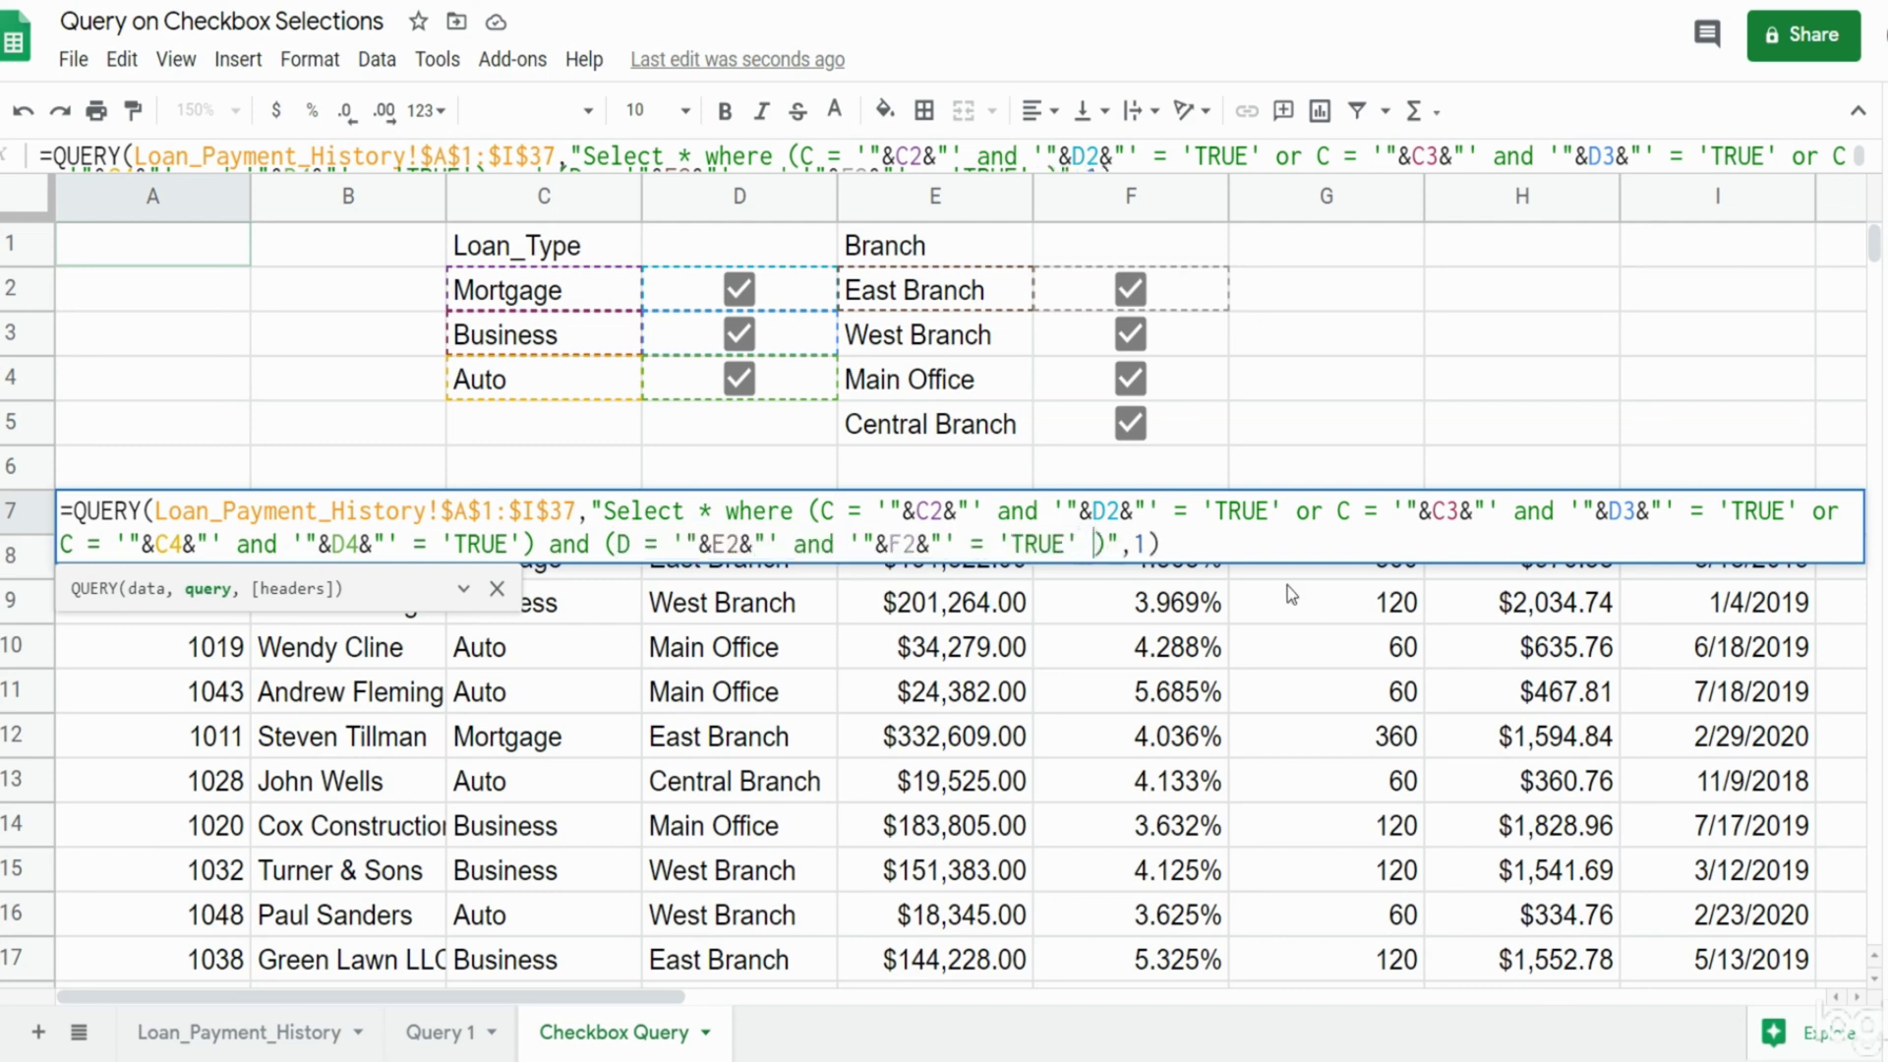
pyautogui.write('or')
pyautogui.hotkey('ctrl', 'v')
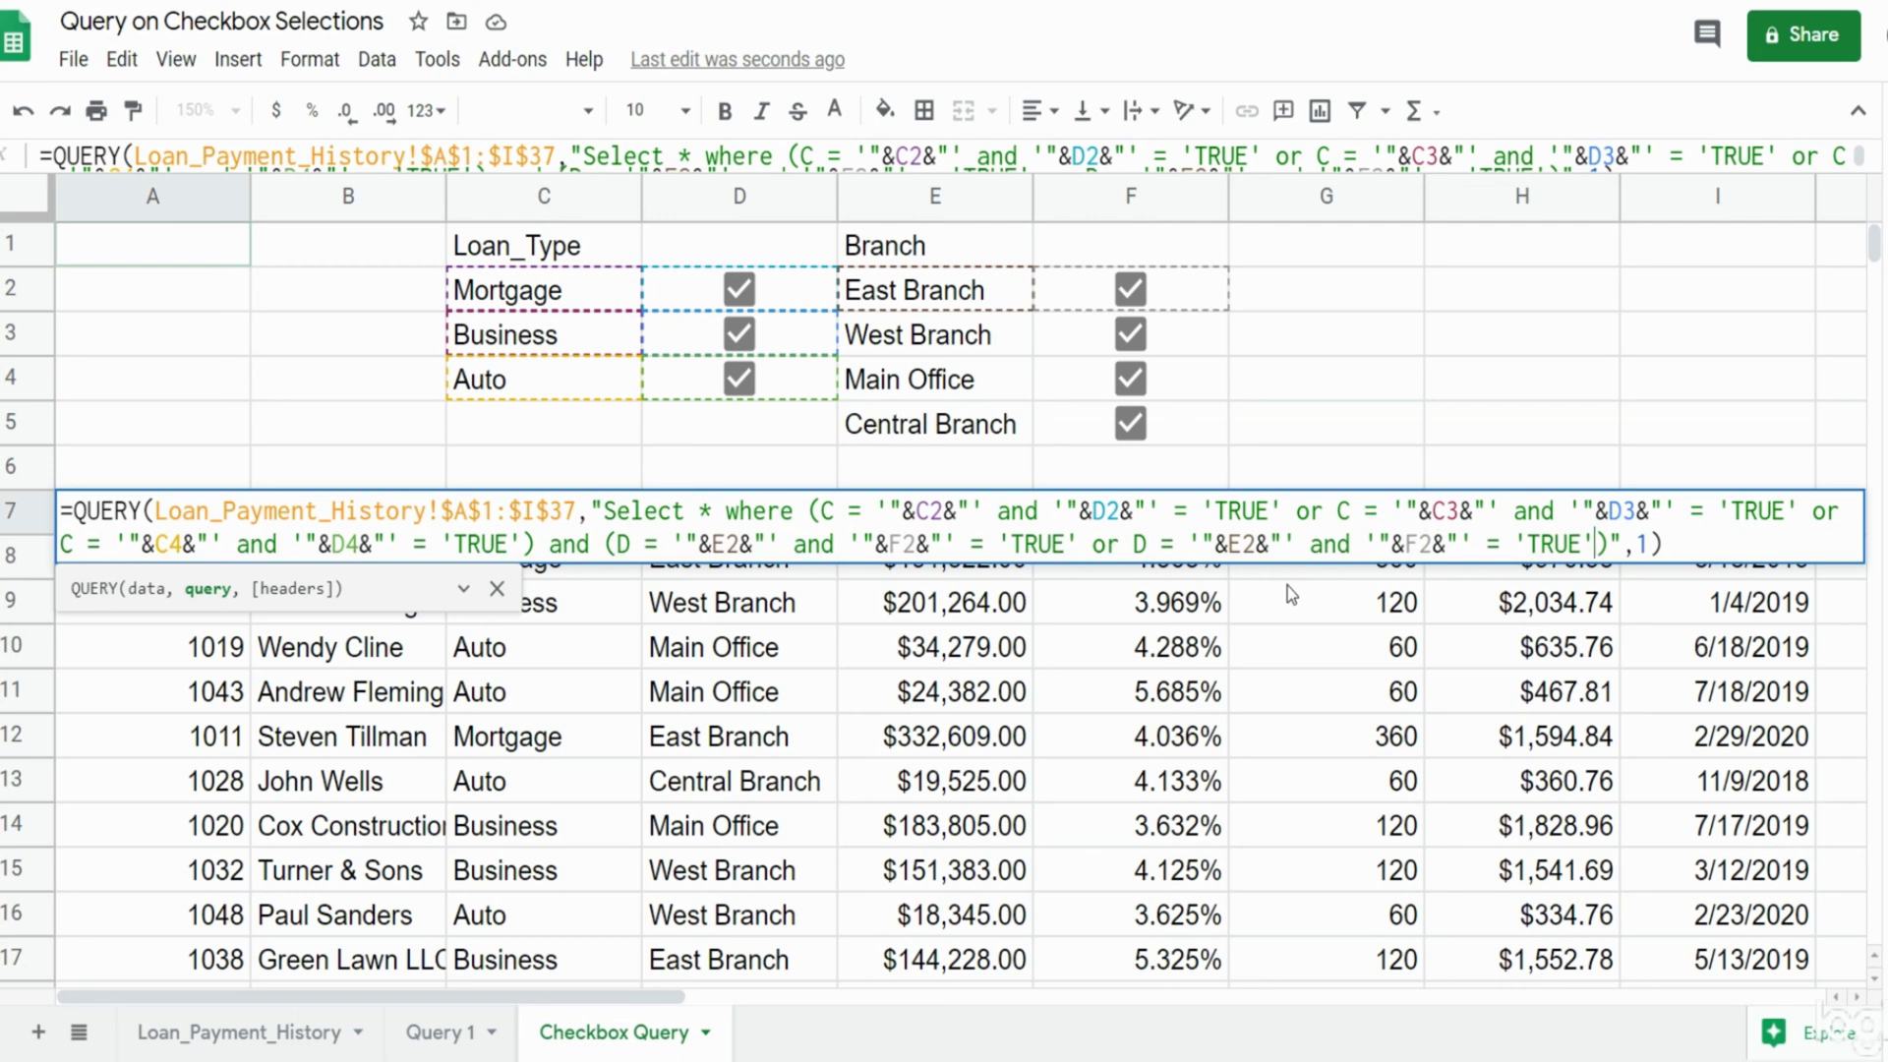
pyautogui.click(1256, 543)
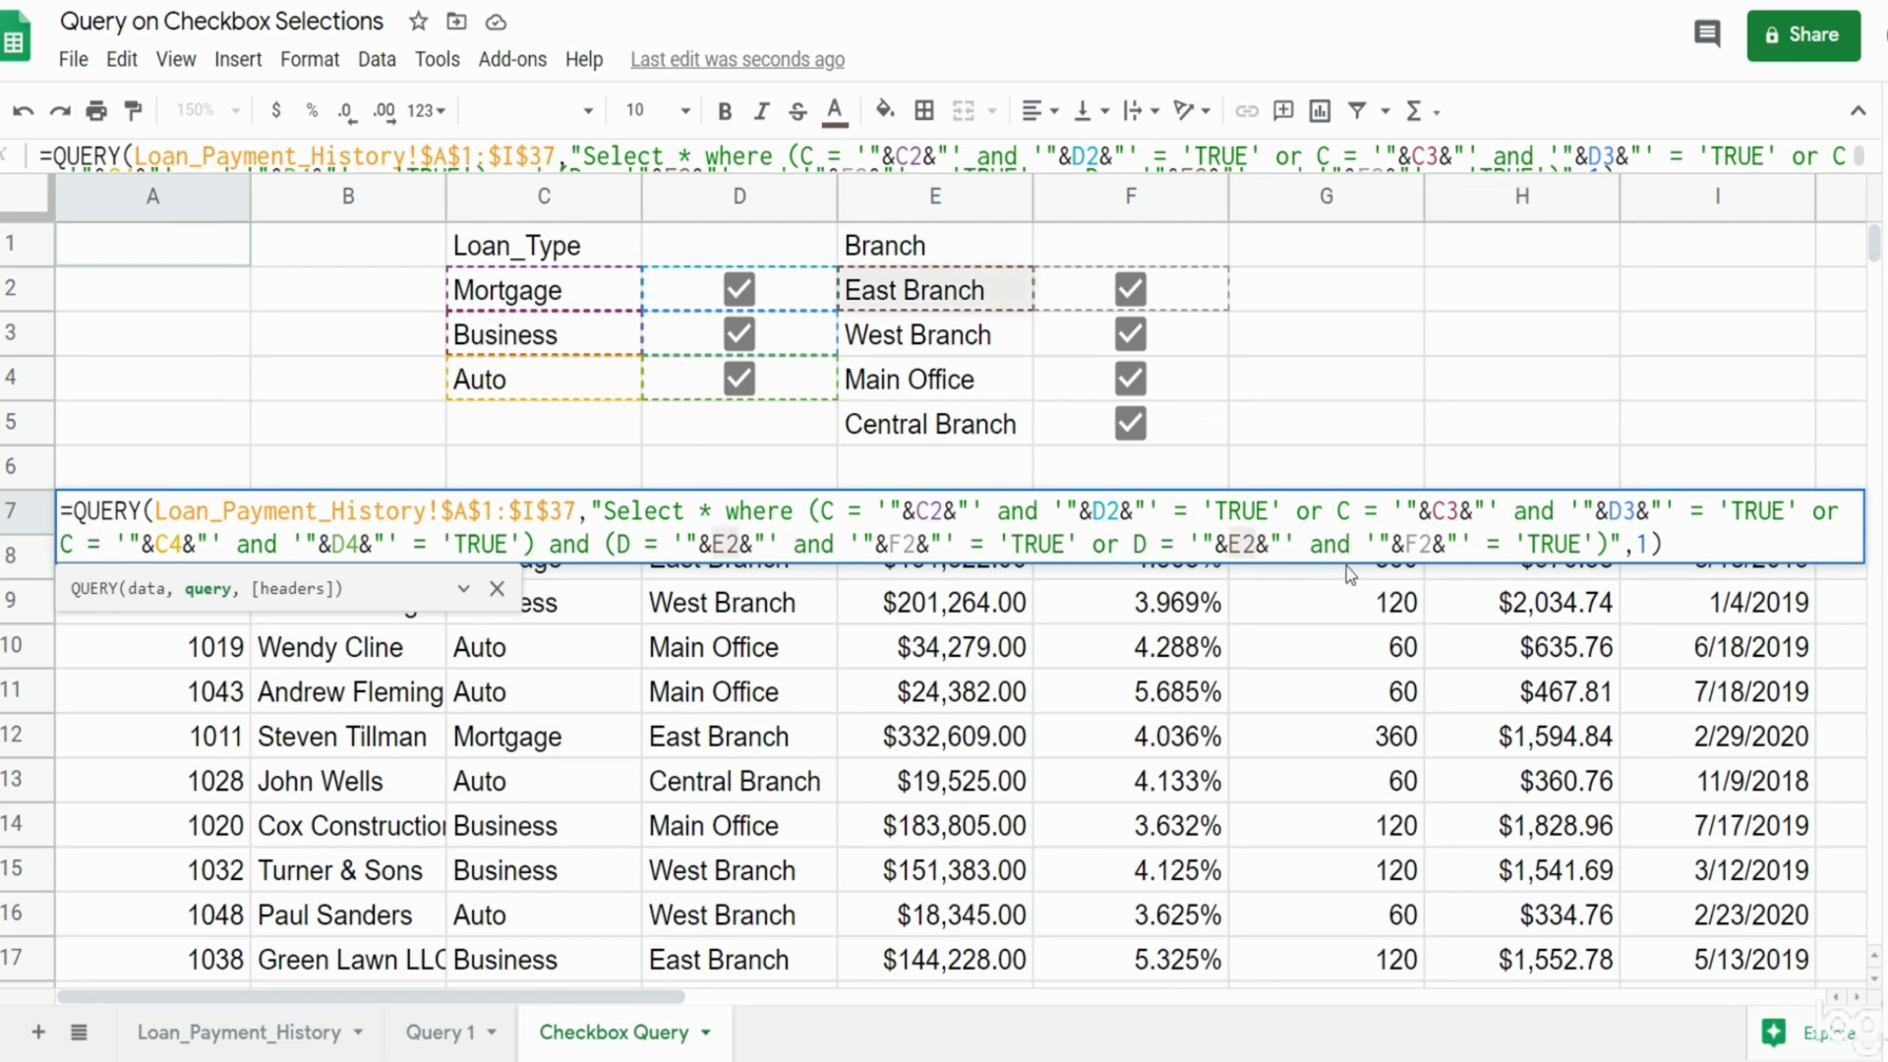
pyautogui.press('BackSpace')
pyautogui.write('3')
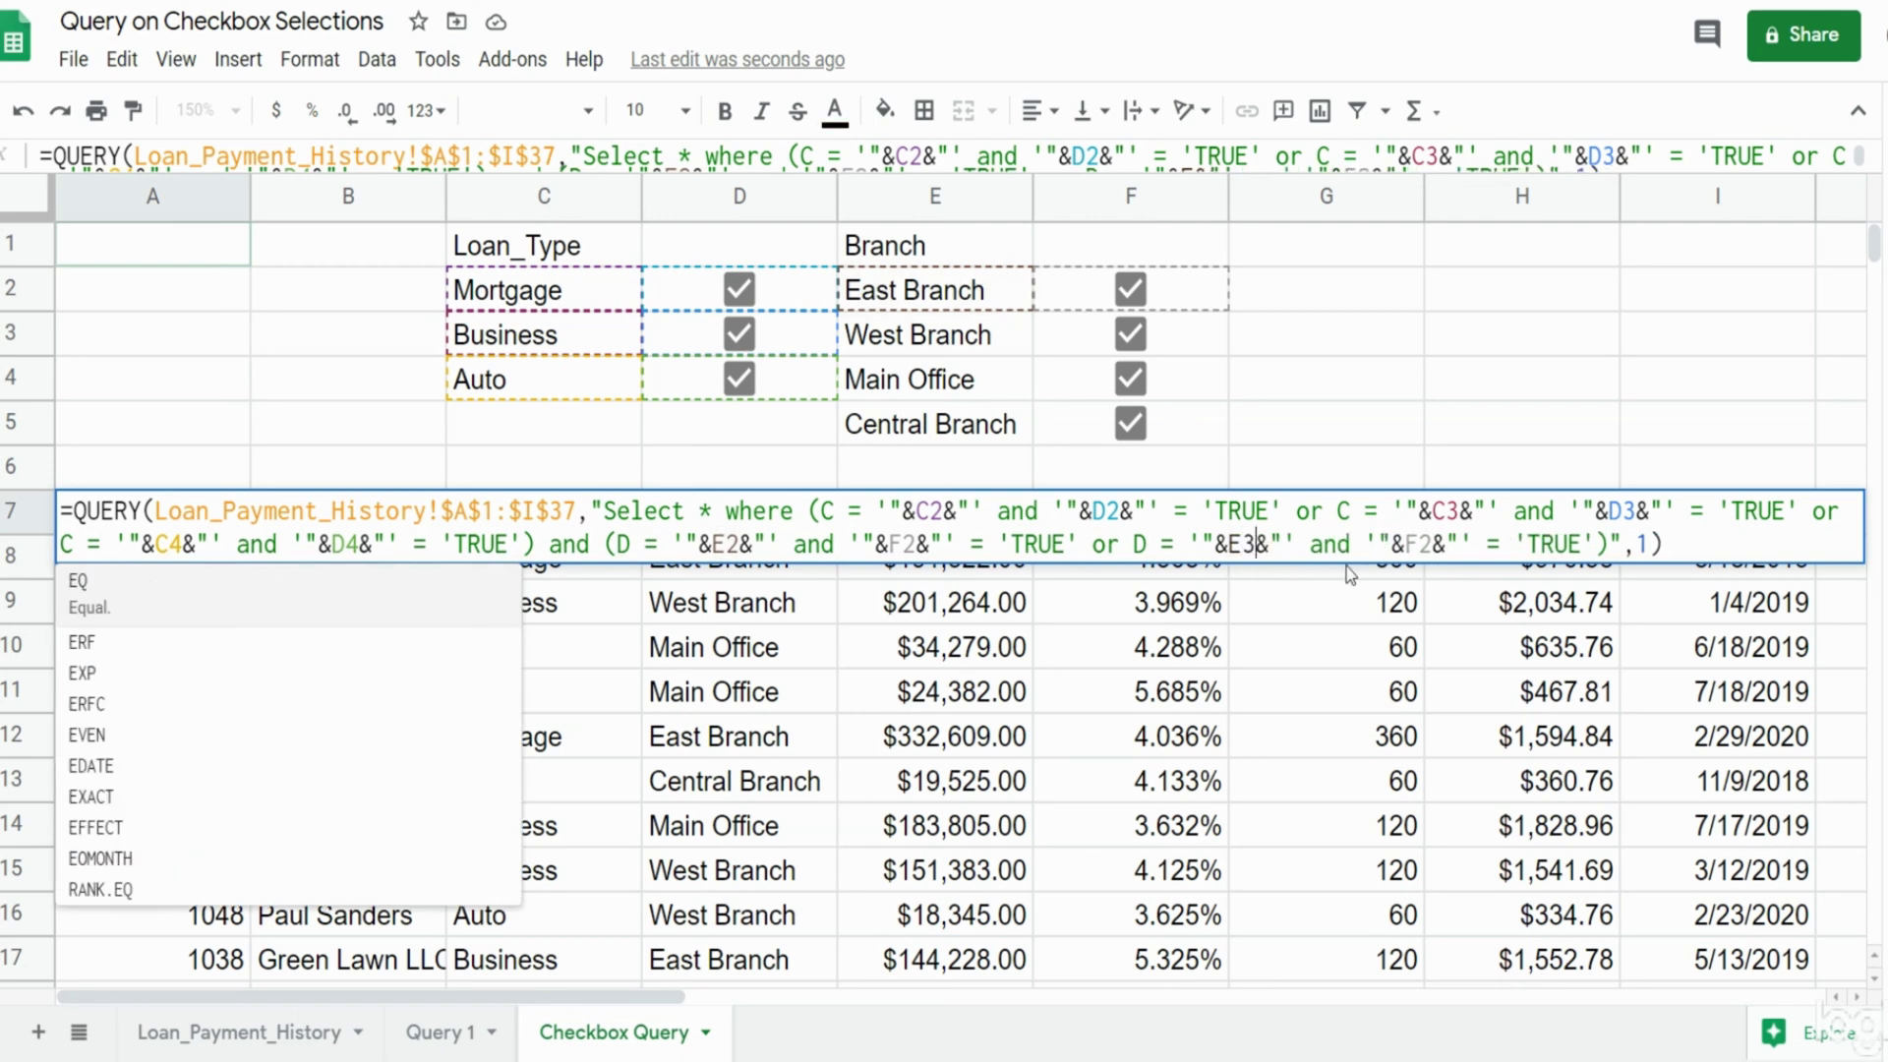
pyautogui.click(1431, 544)
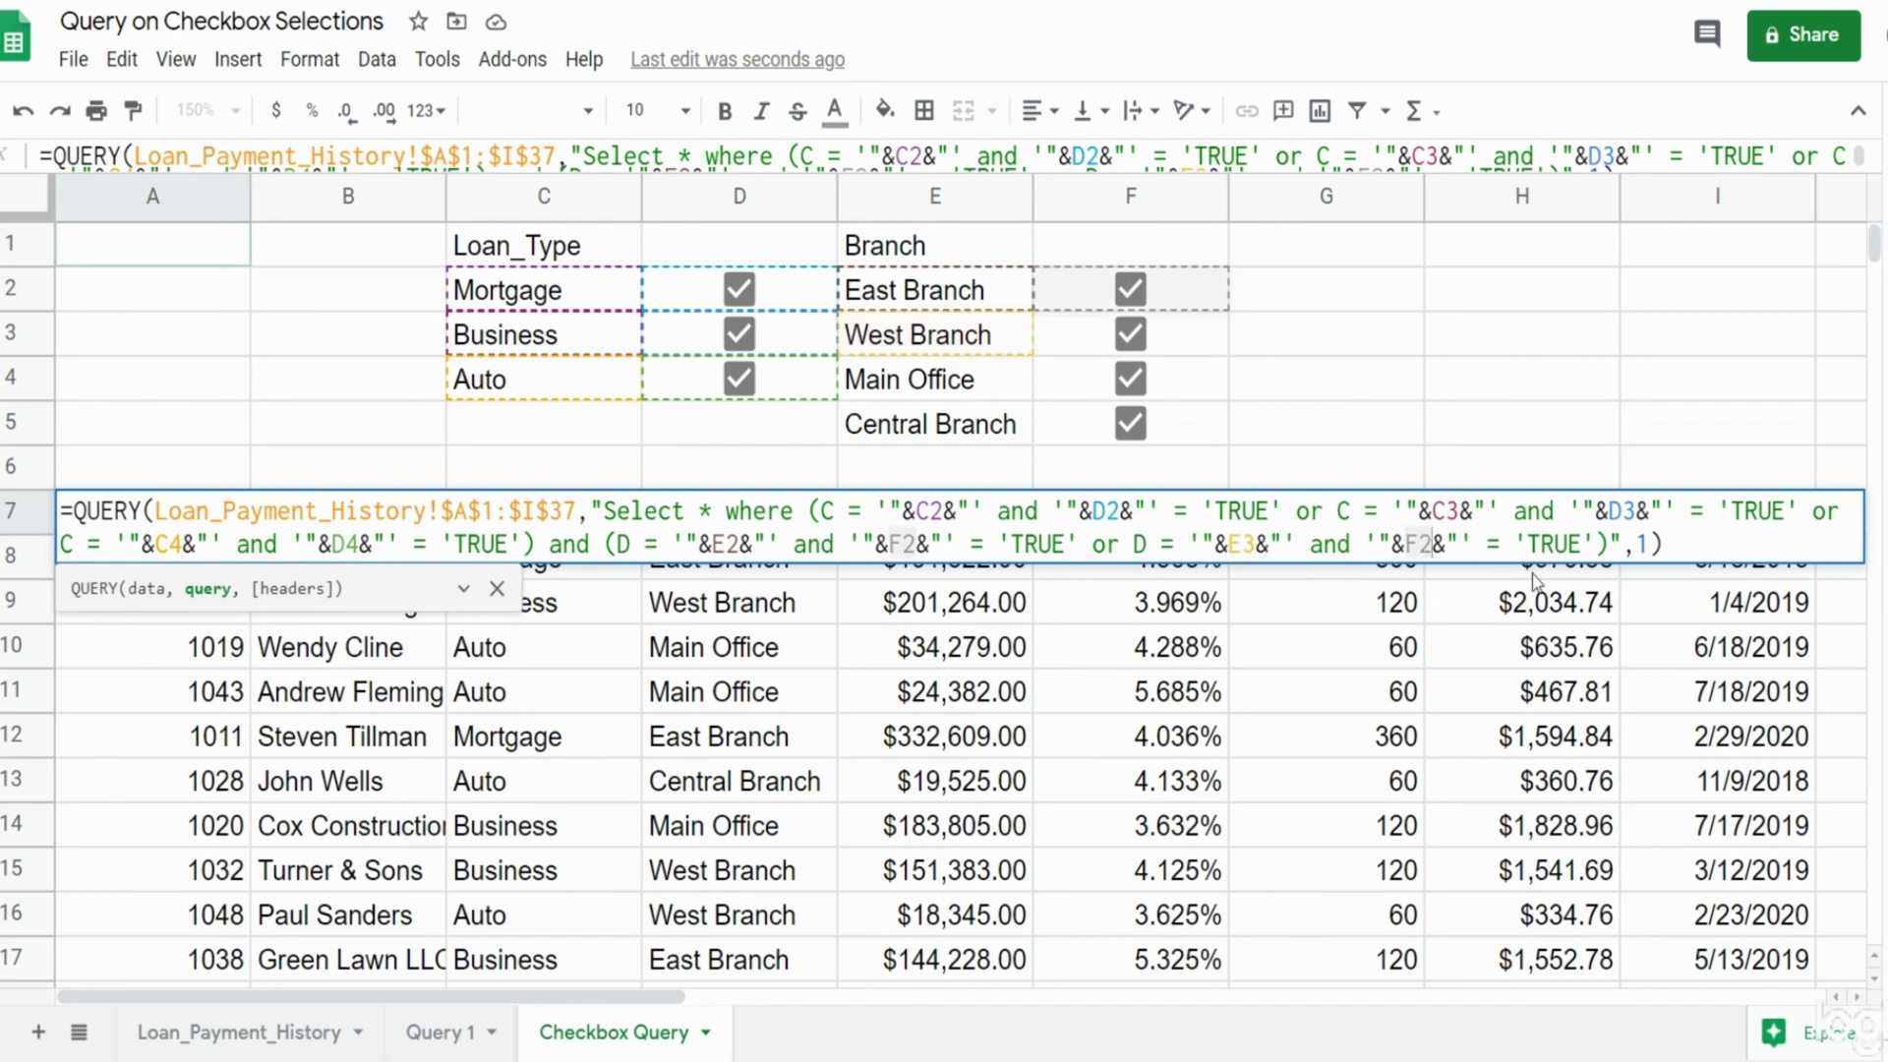
pyautogui.press('BackSpace')
pyautogui.write('3')
# Add a third branch condition with "or" for the Main Office, using references E4 and F4.
pyautogui.click(1598, 538)
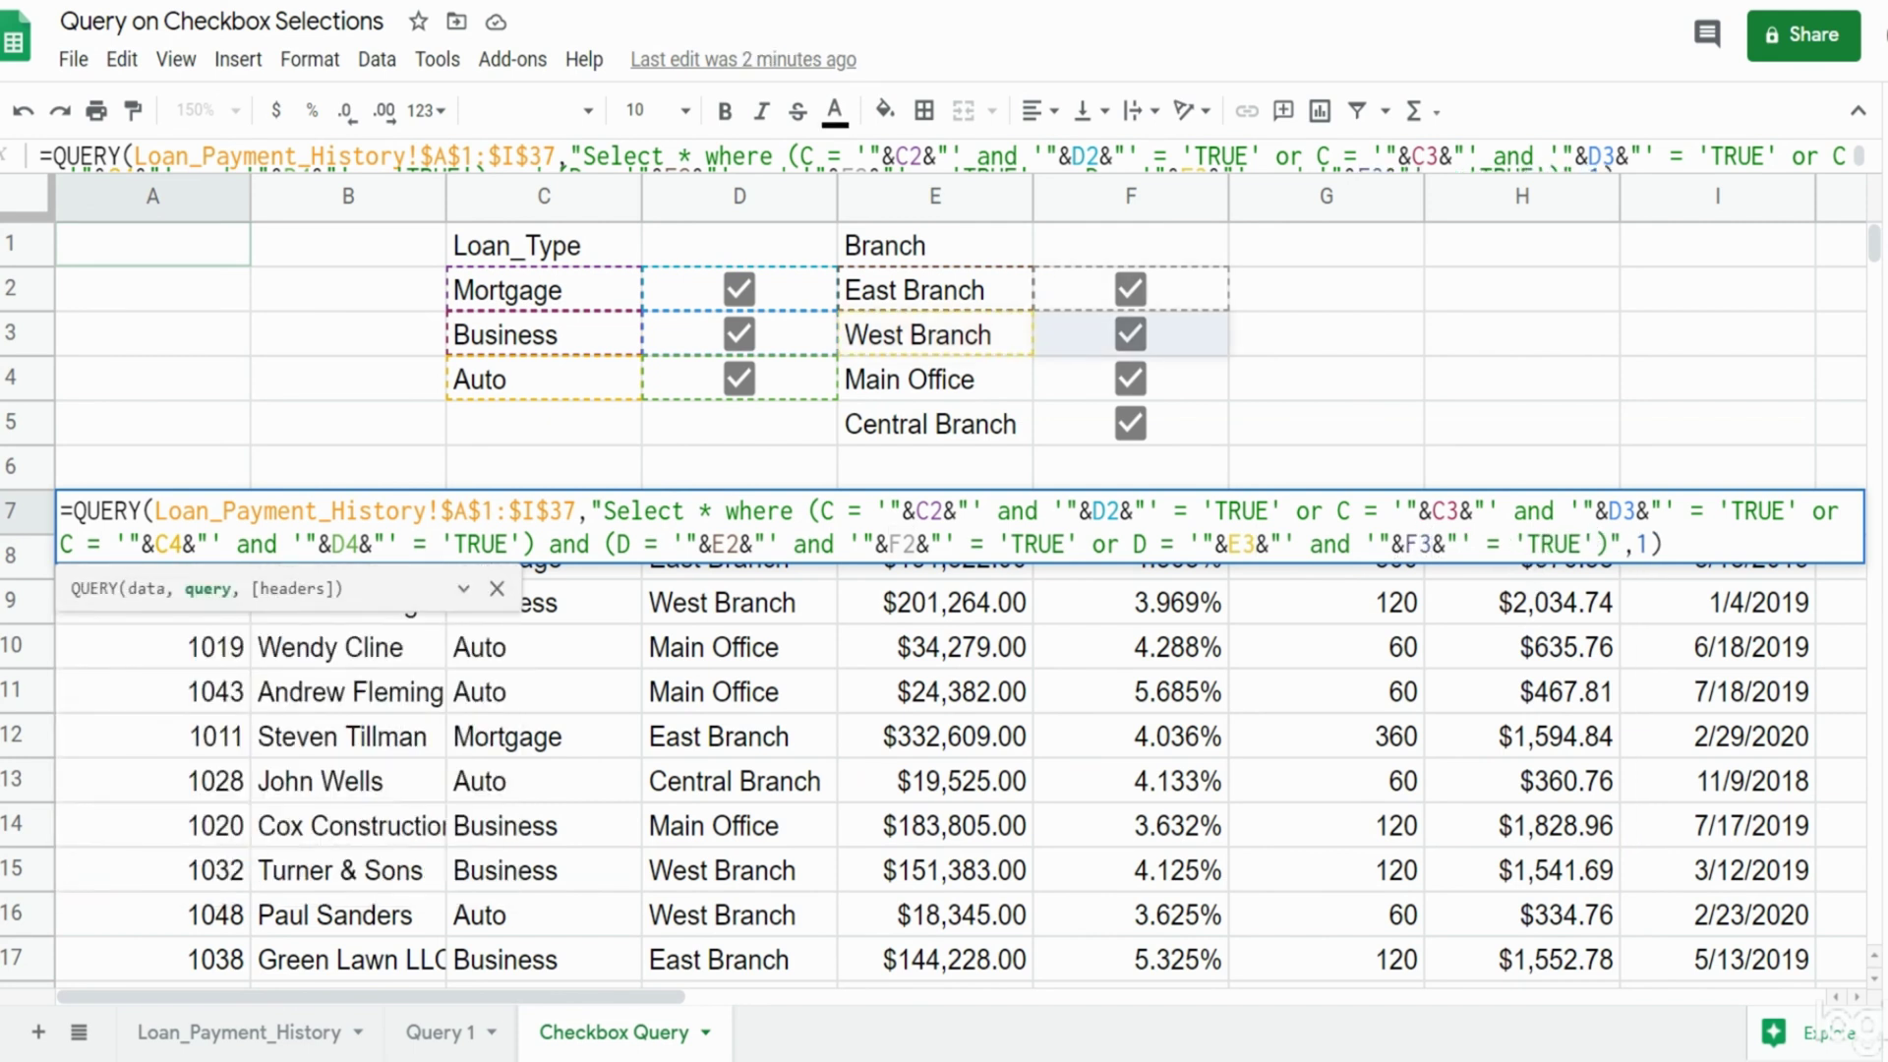
pyautogui.write('or')
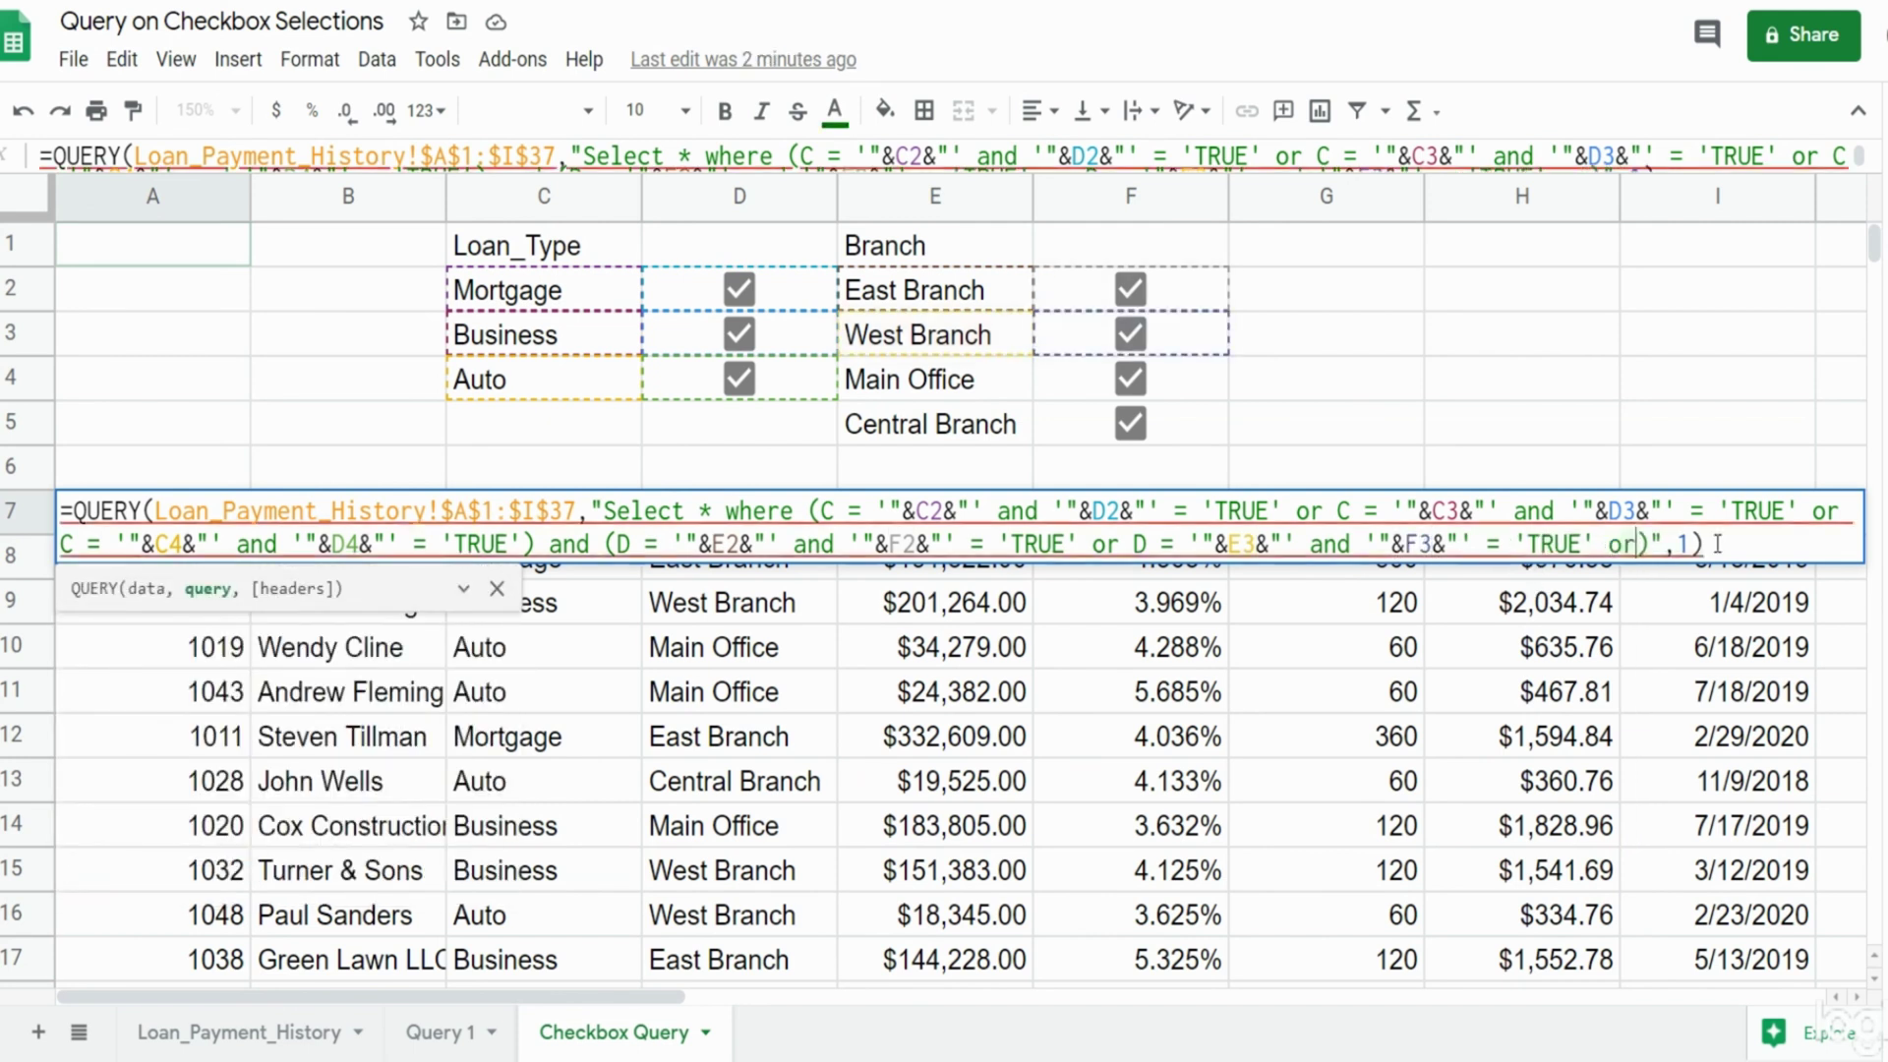
pyautogui.hotkey('ctrl', 'v')
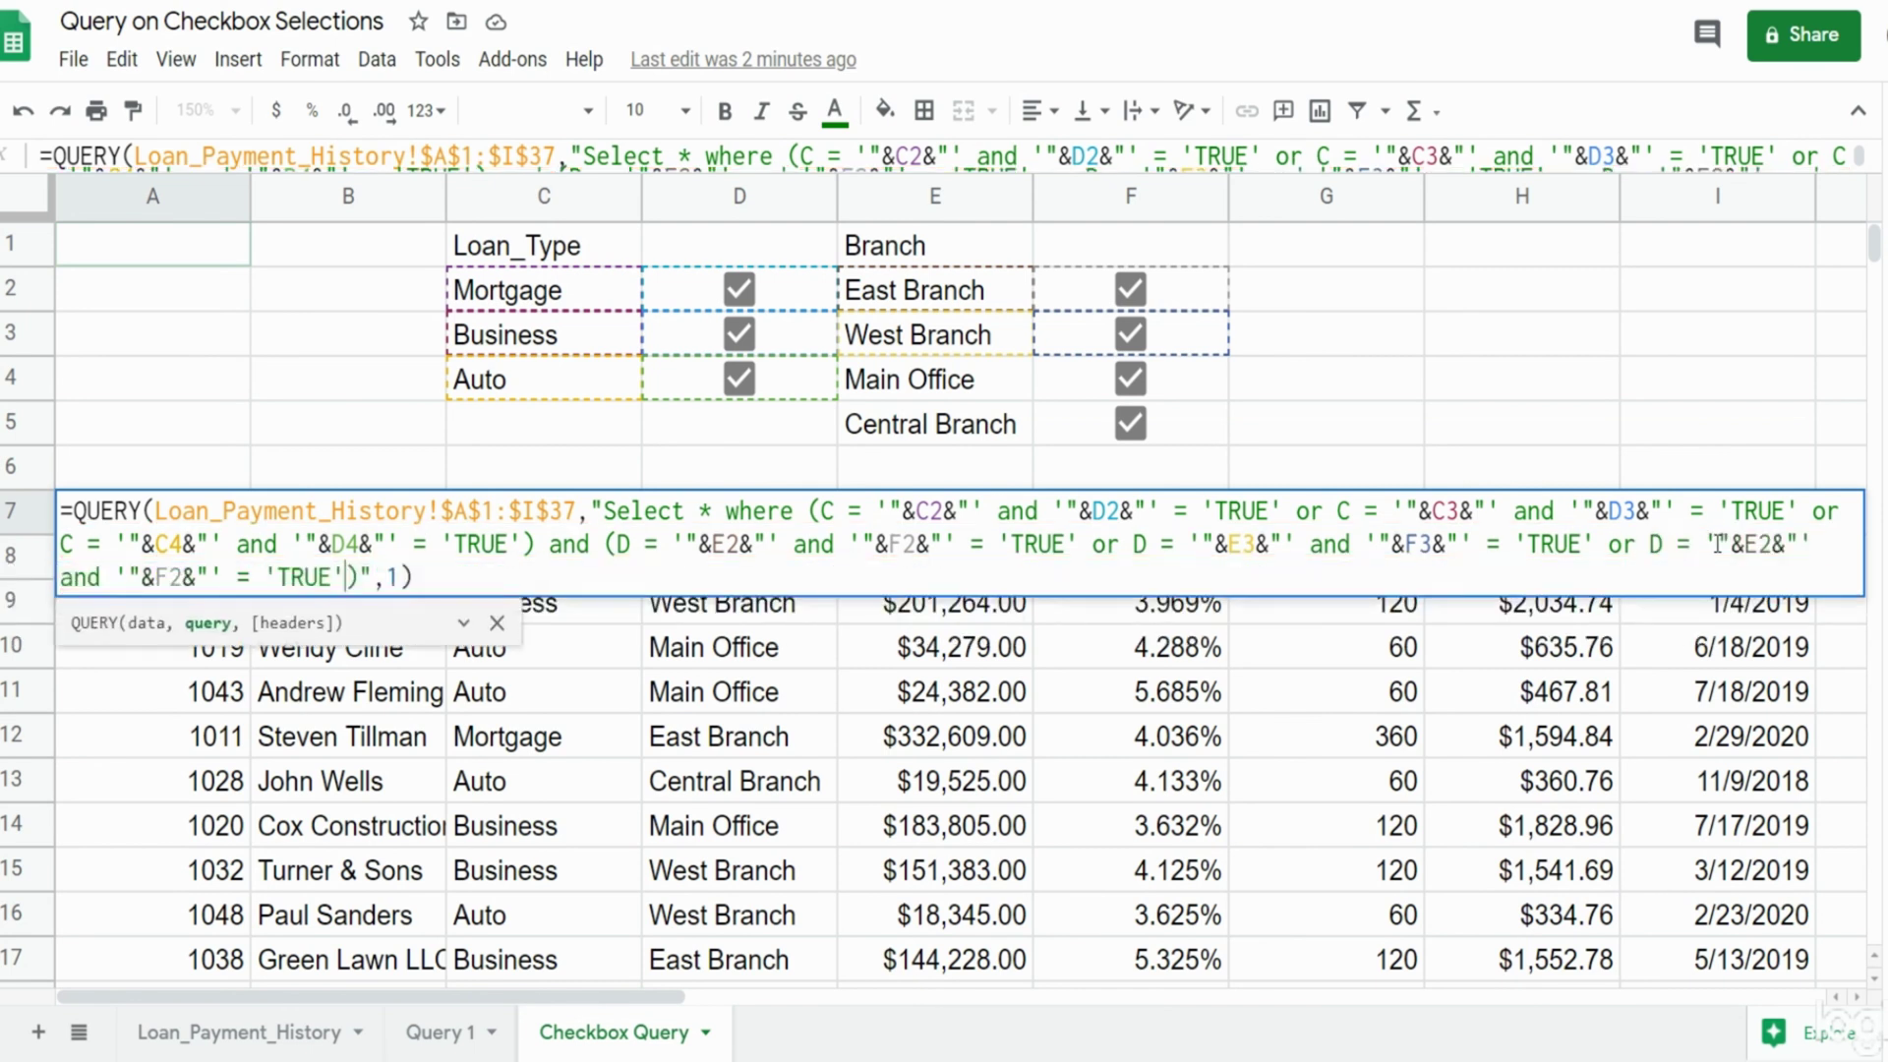
pyautogui.click(1772, 544)
pyautogui.press('BackSpace')
pyautogui.press('BackSpace')
pyautogui.write('E4')
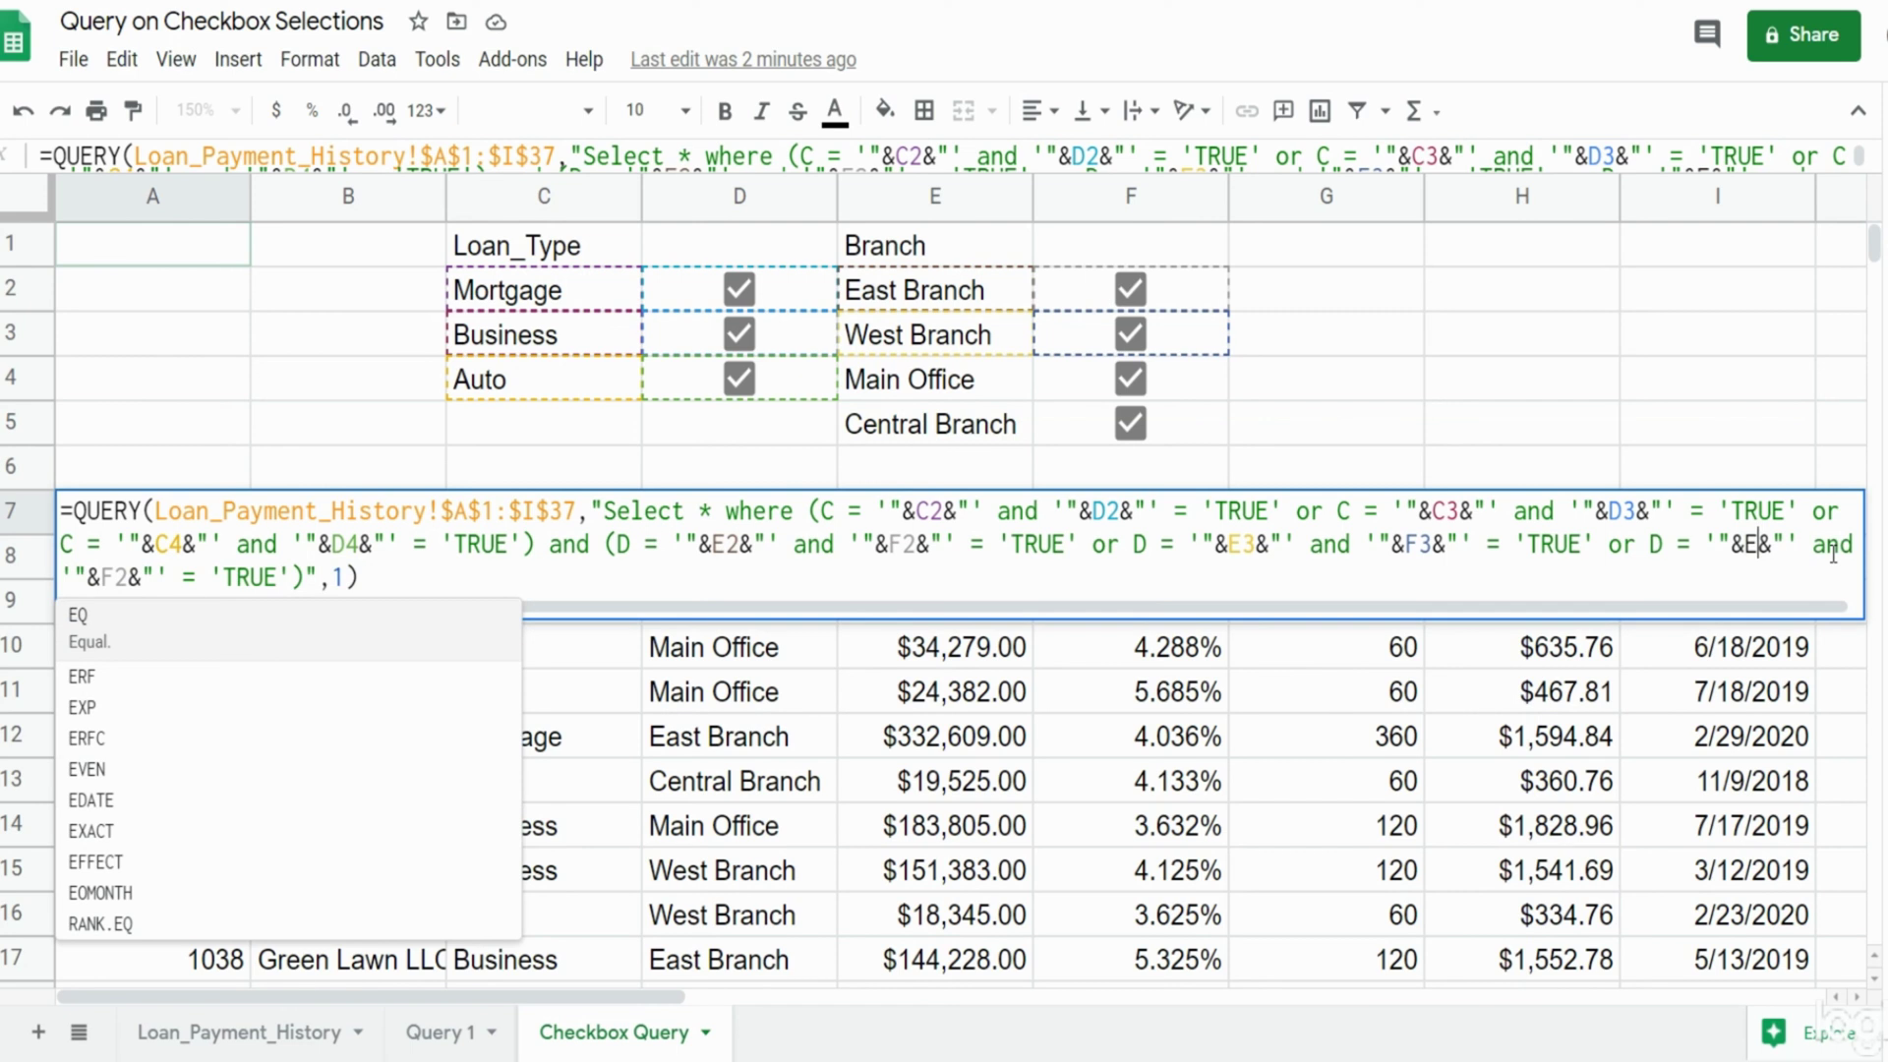
pyautogui.click(184, 575)
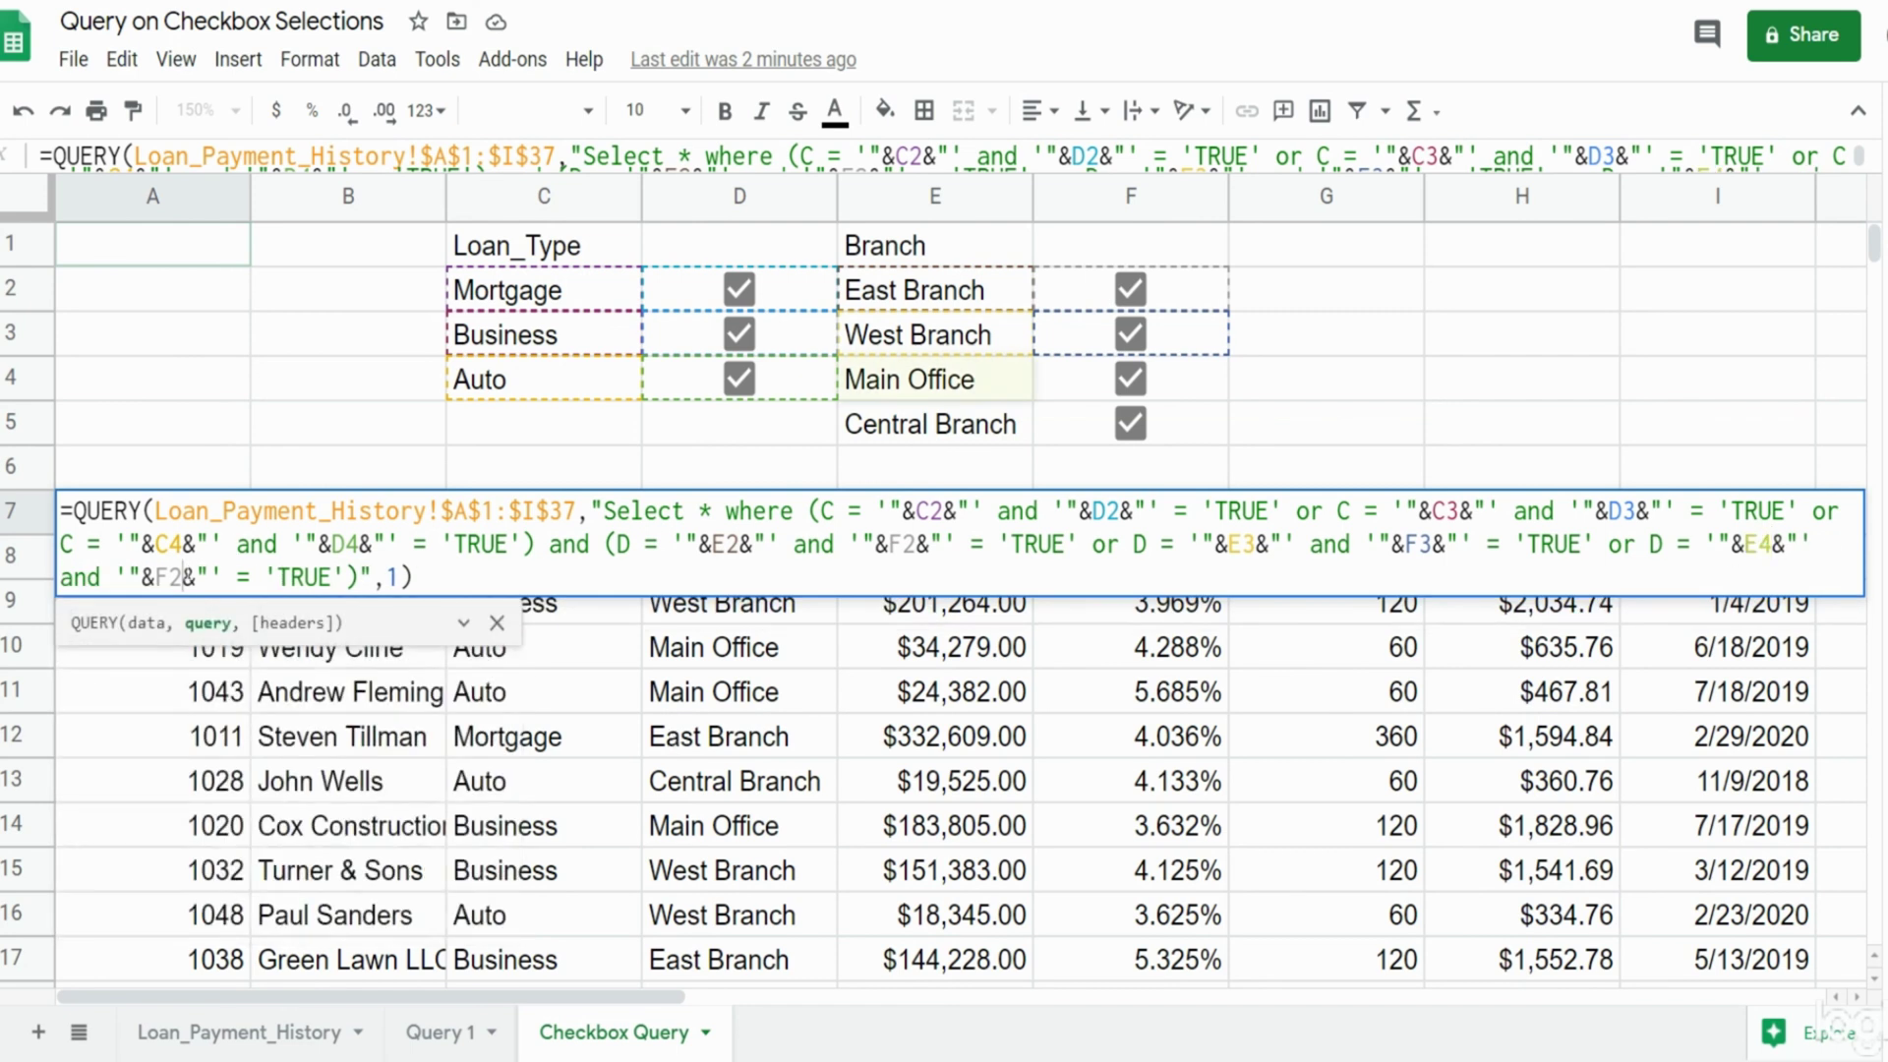
pyautogui.press('BackSpace')
pyautogui.write('4')
# Add a fourth branch condition with "or" for the Central Branch, referencing E5 and F5, and commit the formula.
pyautogui.hotkey('ctrl', 'v')
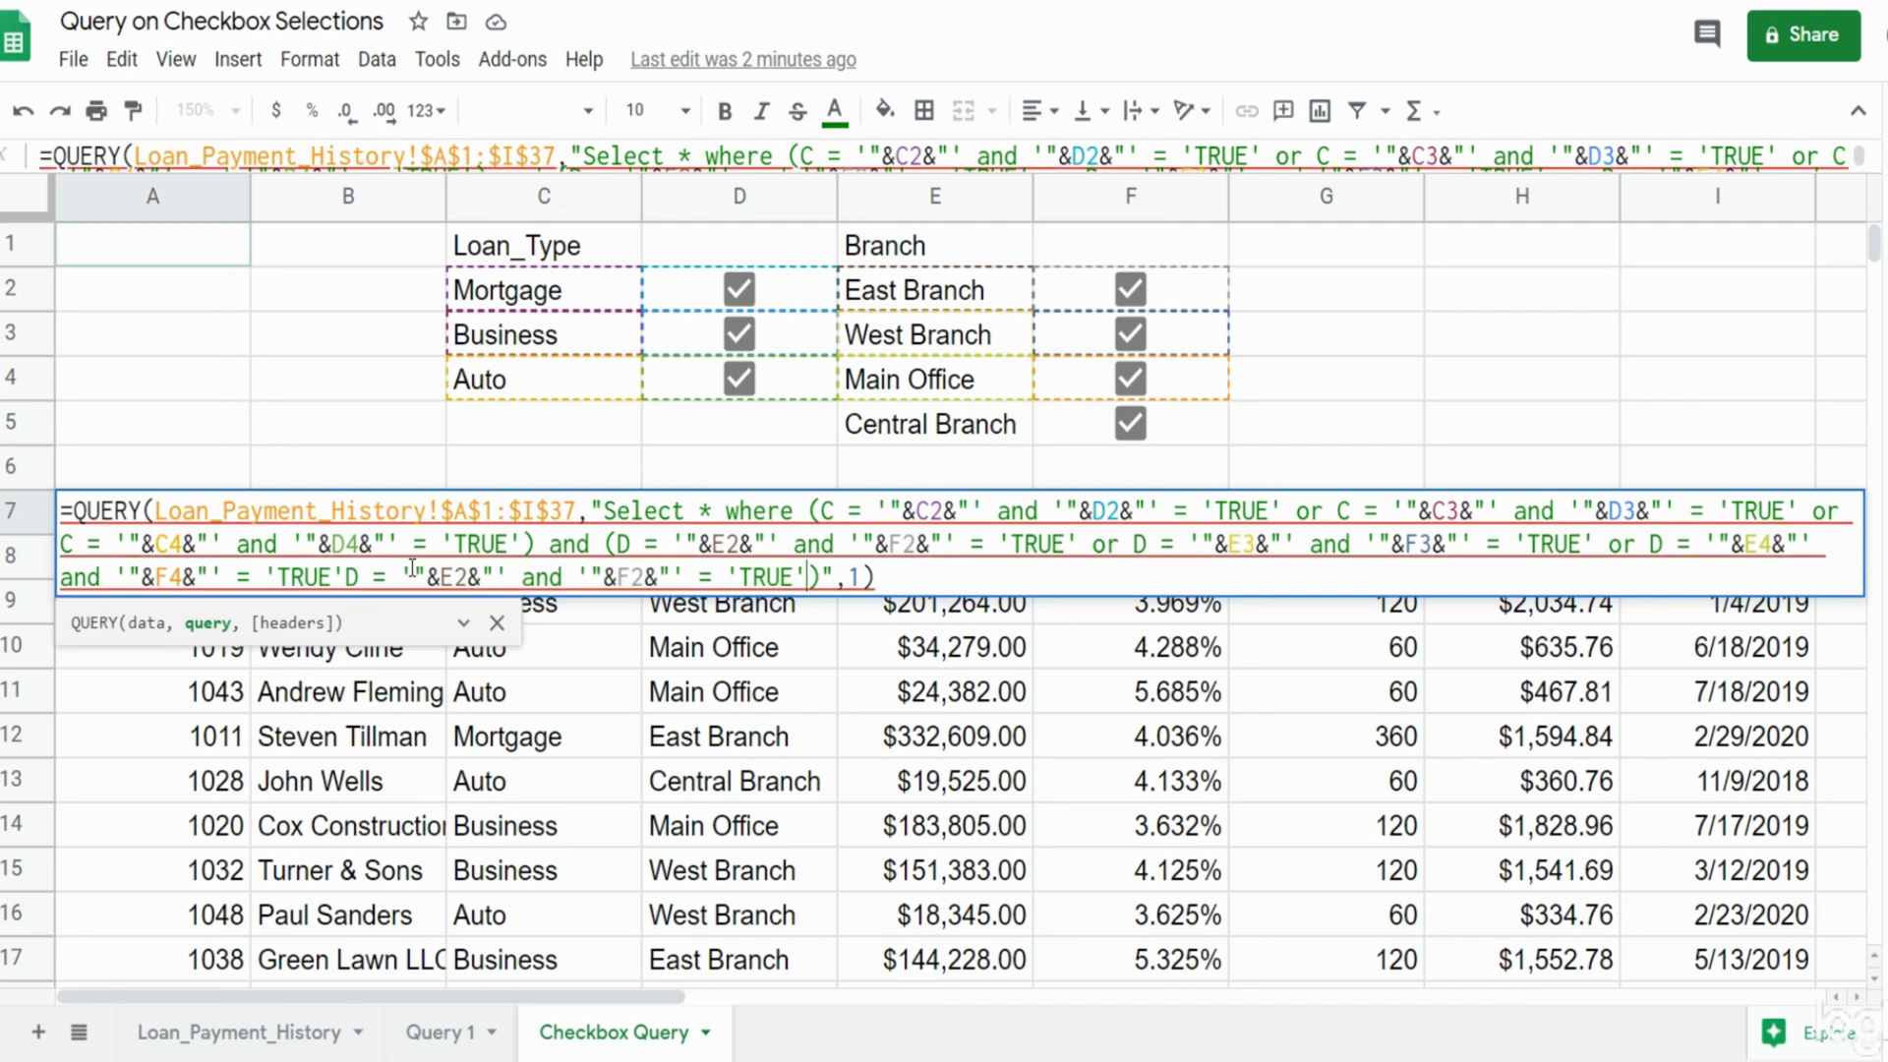
pyautogui.click(345, 576)
pyautogui.write('or')
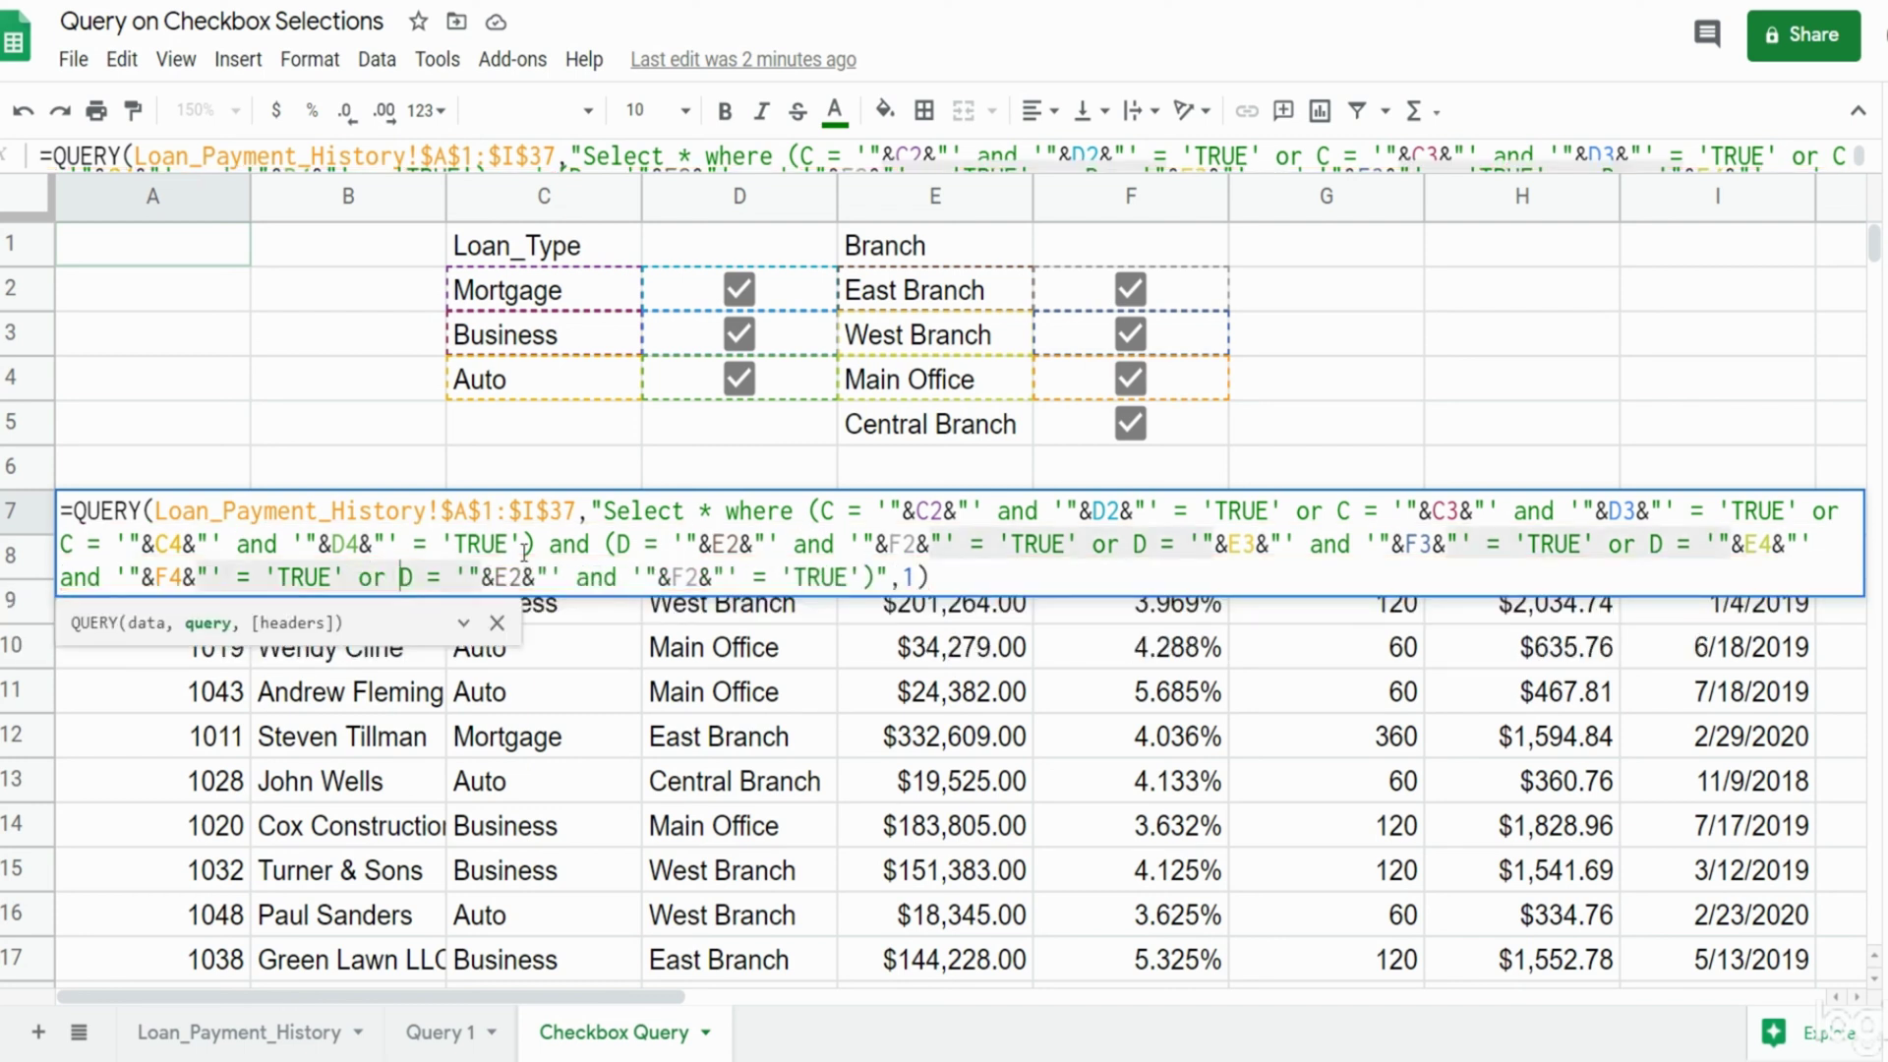
pyautogui.click(523, 576)
pyautogui.press('BackSpace')
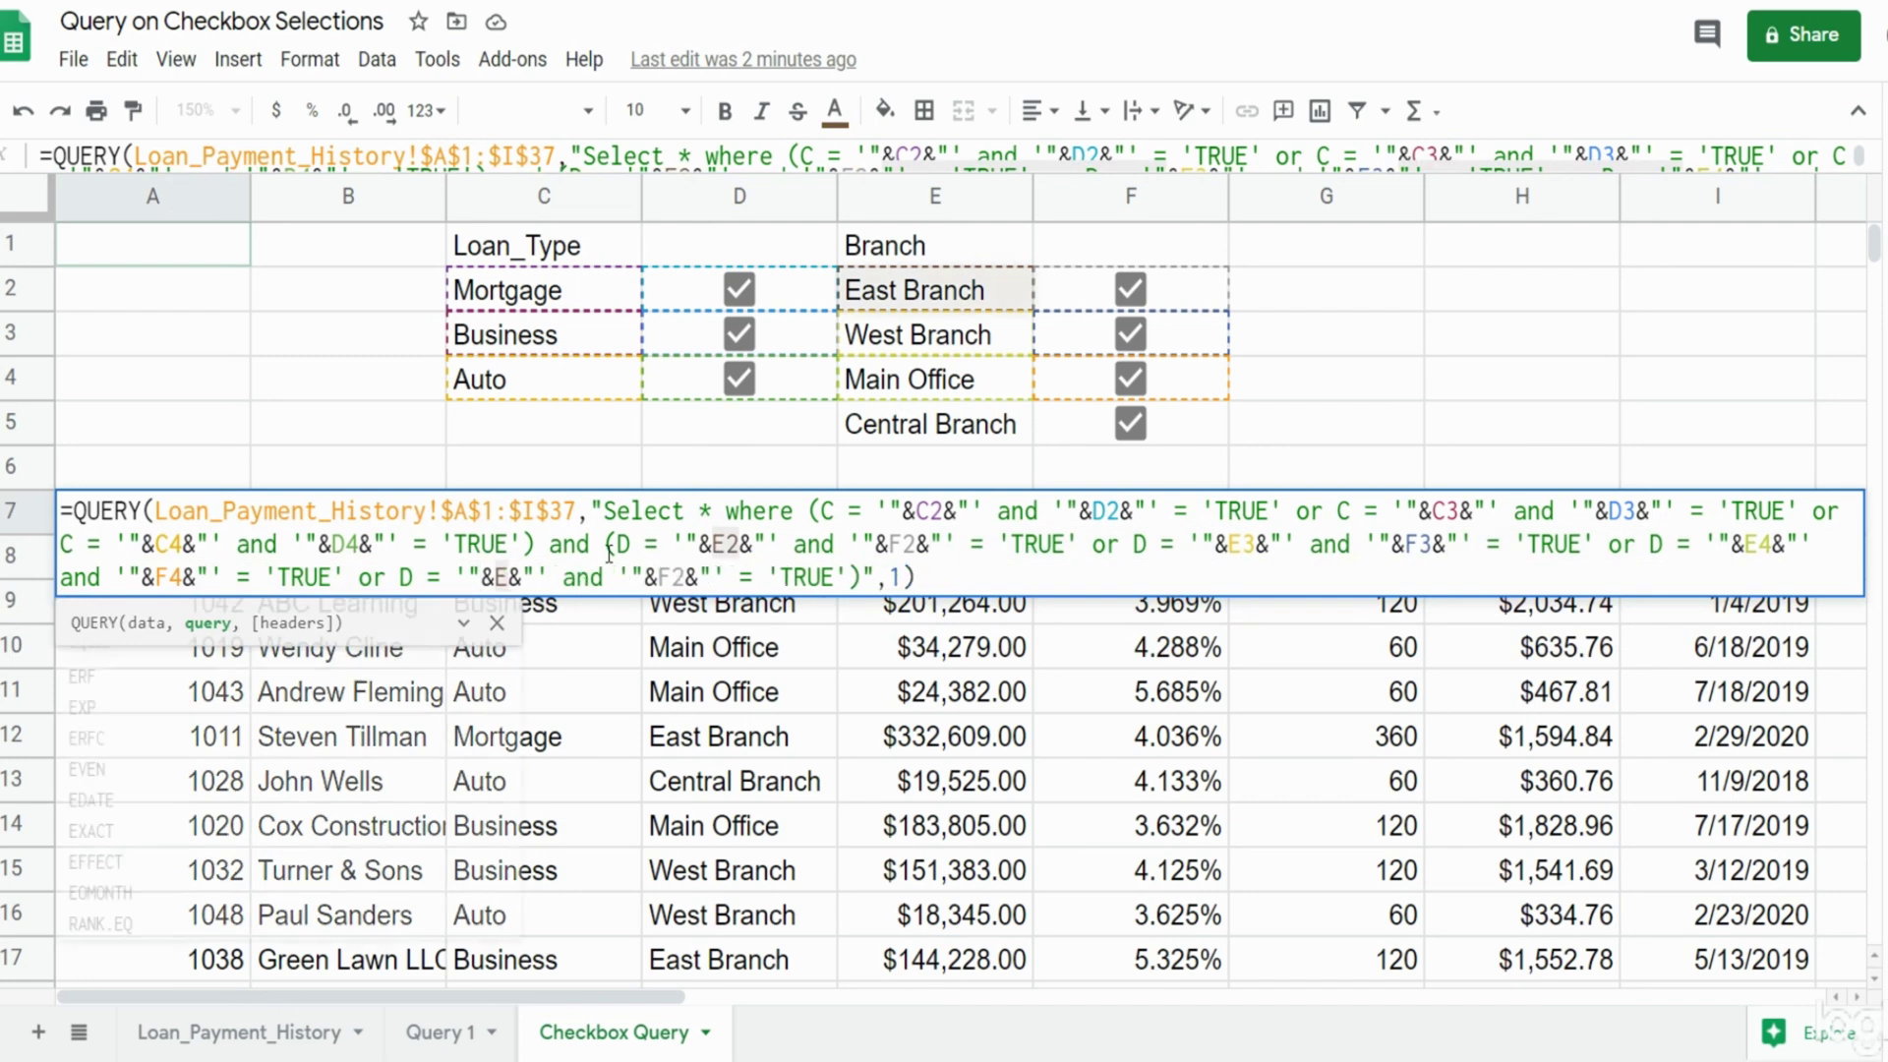
pyautogui.write('5')
pyautogui.moveTo(699, 576); pyautogui.dragTo(685, 576)
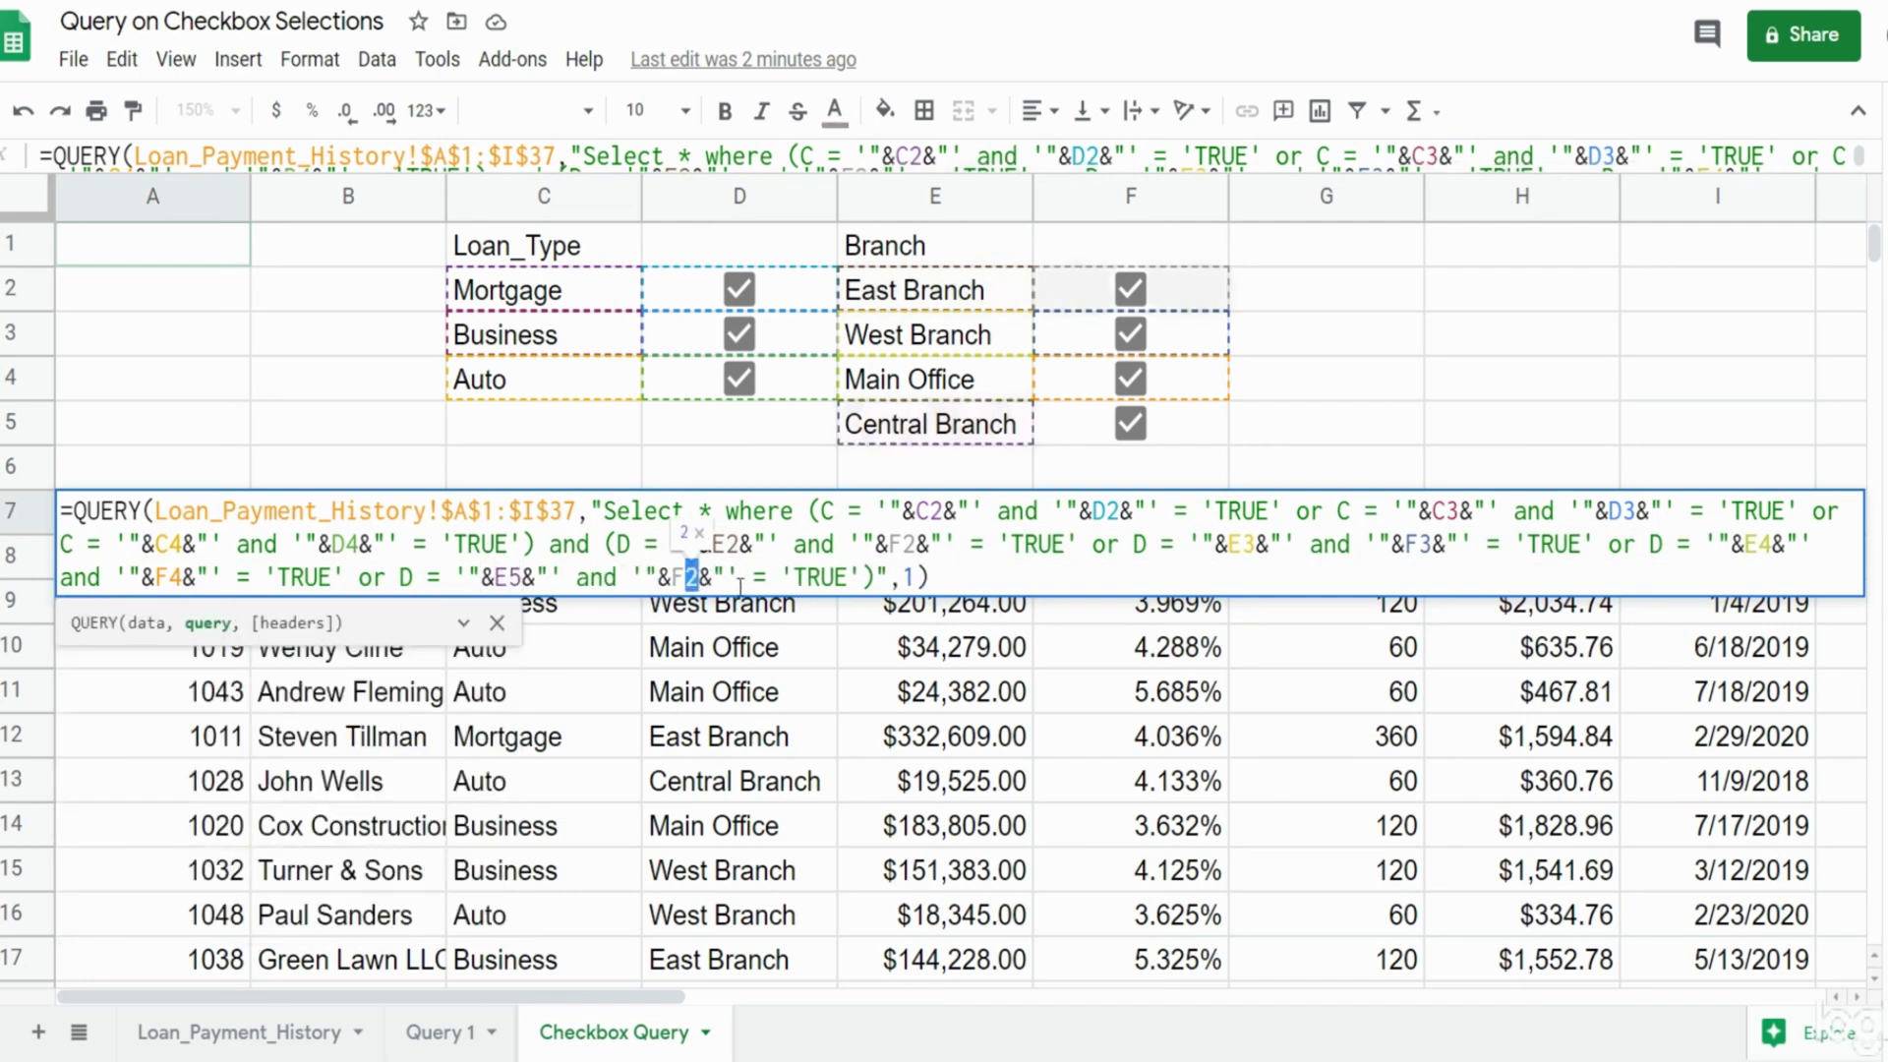
pyautogui.write('5')
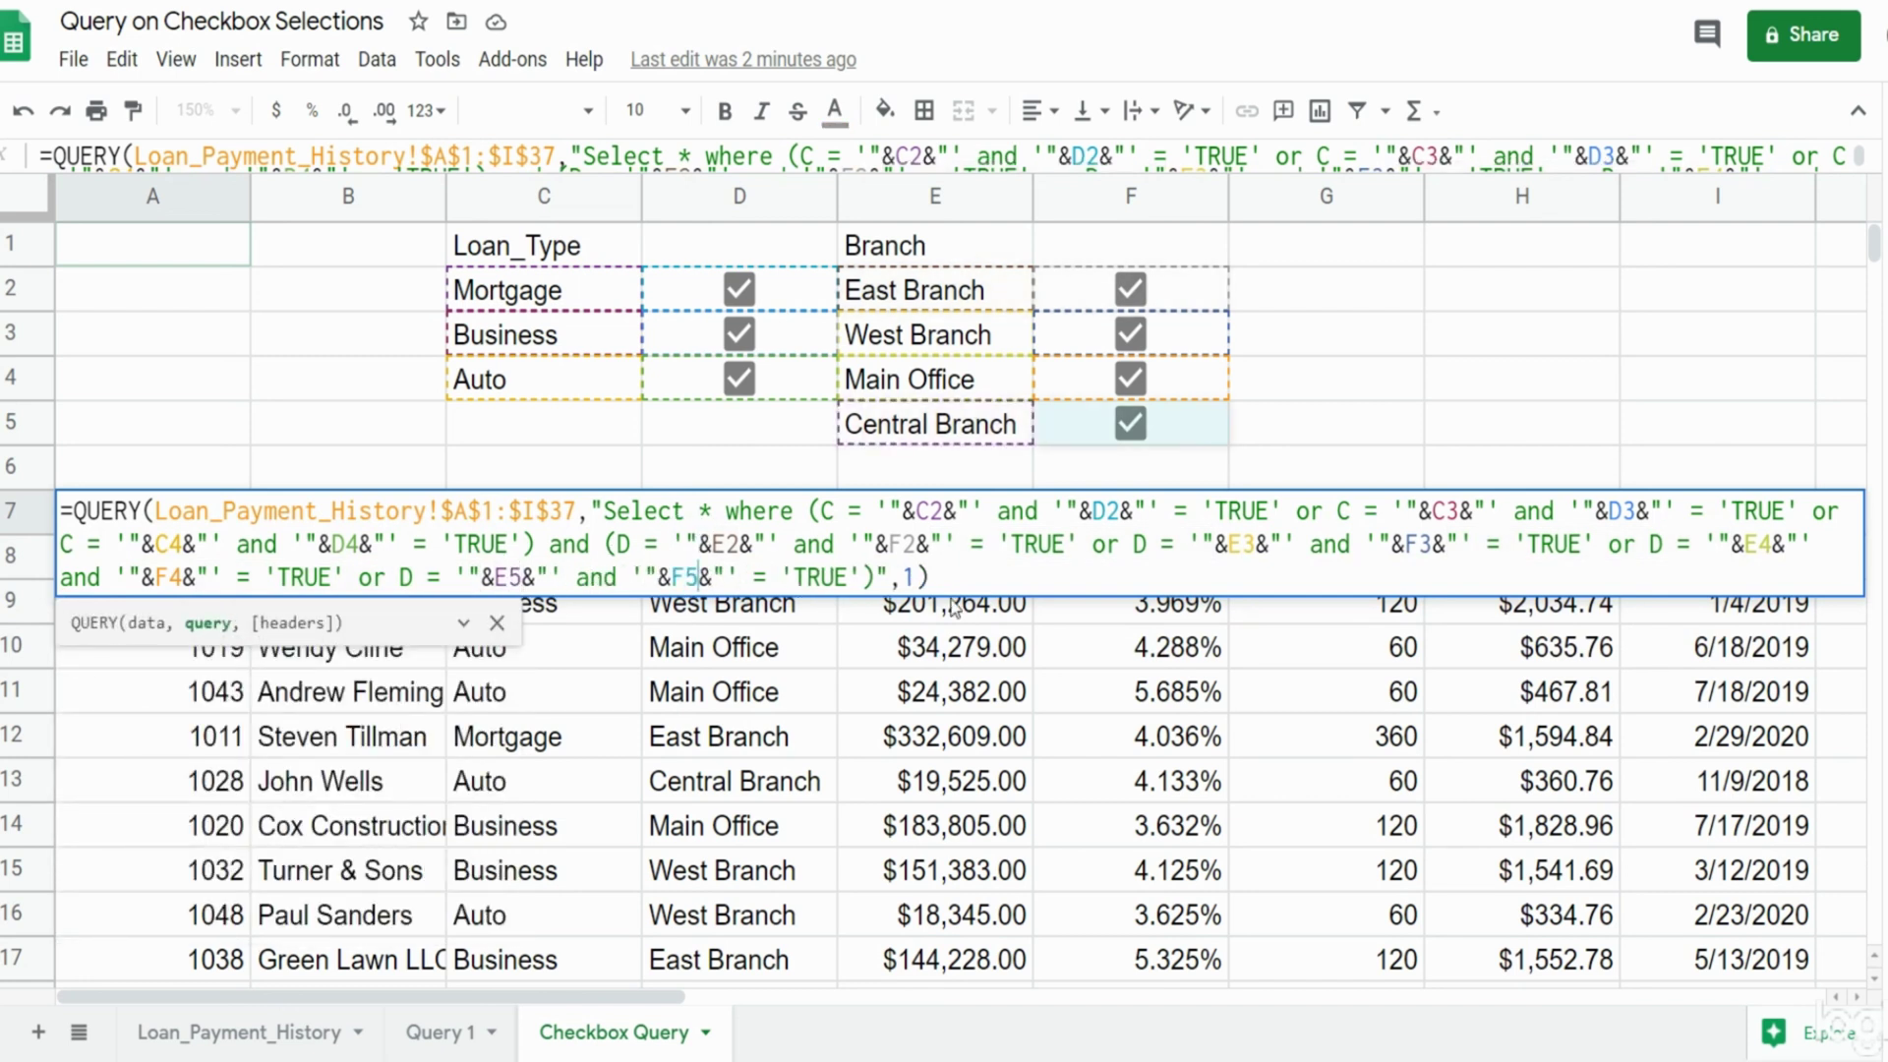
pyautogui.press('Return')
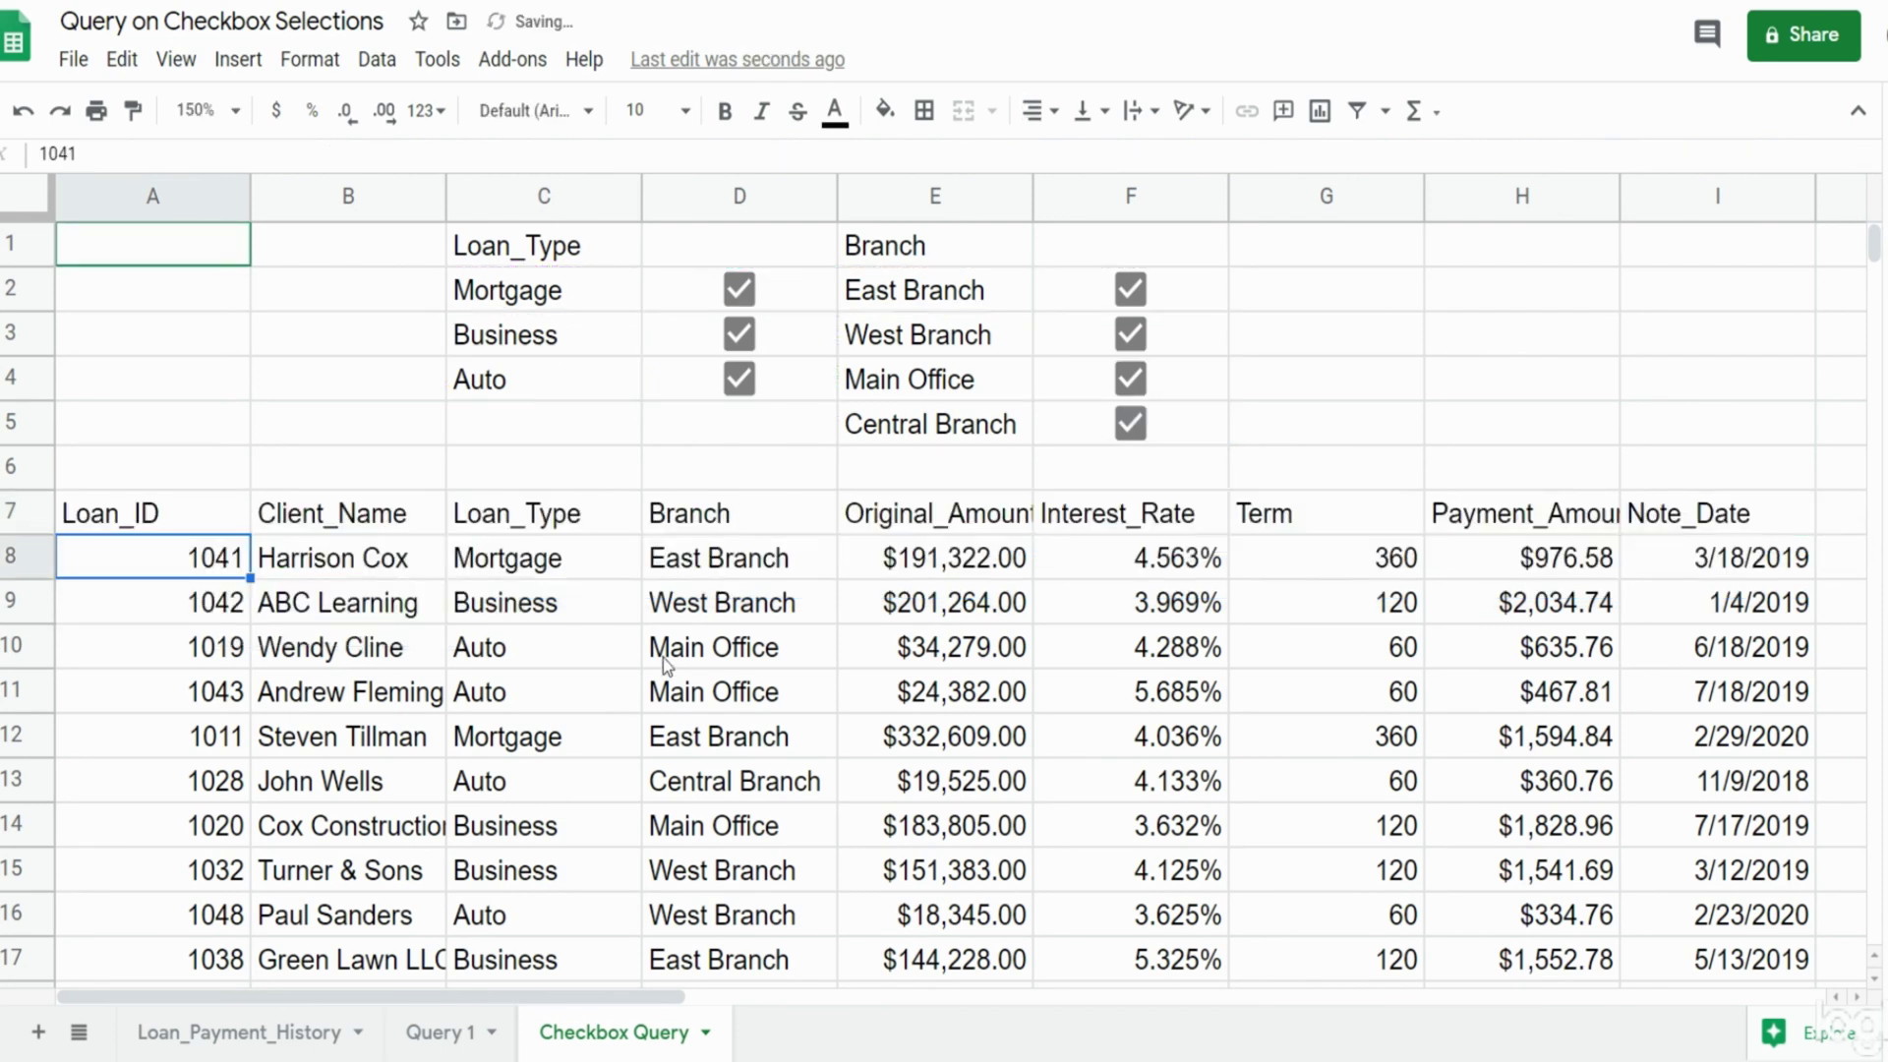
# Test the combined filter by unticking East Branch, West Branch and Main Office, as well as the Business and Auto loan types.
pyautogui.click(160, 526)
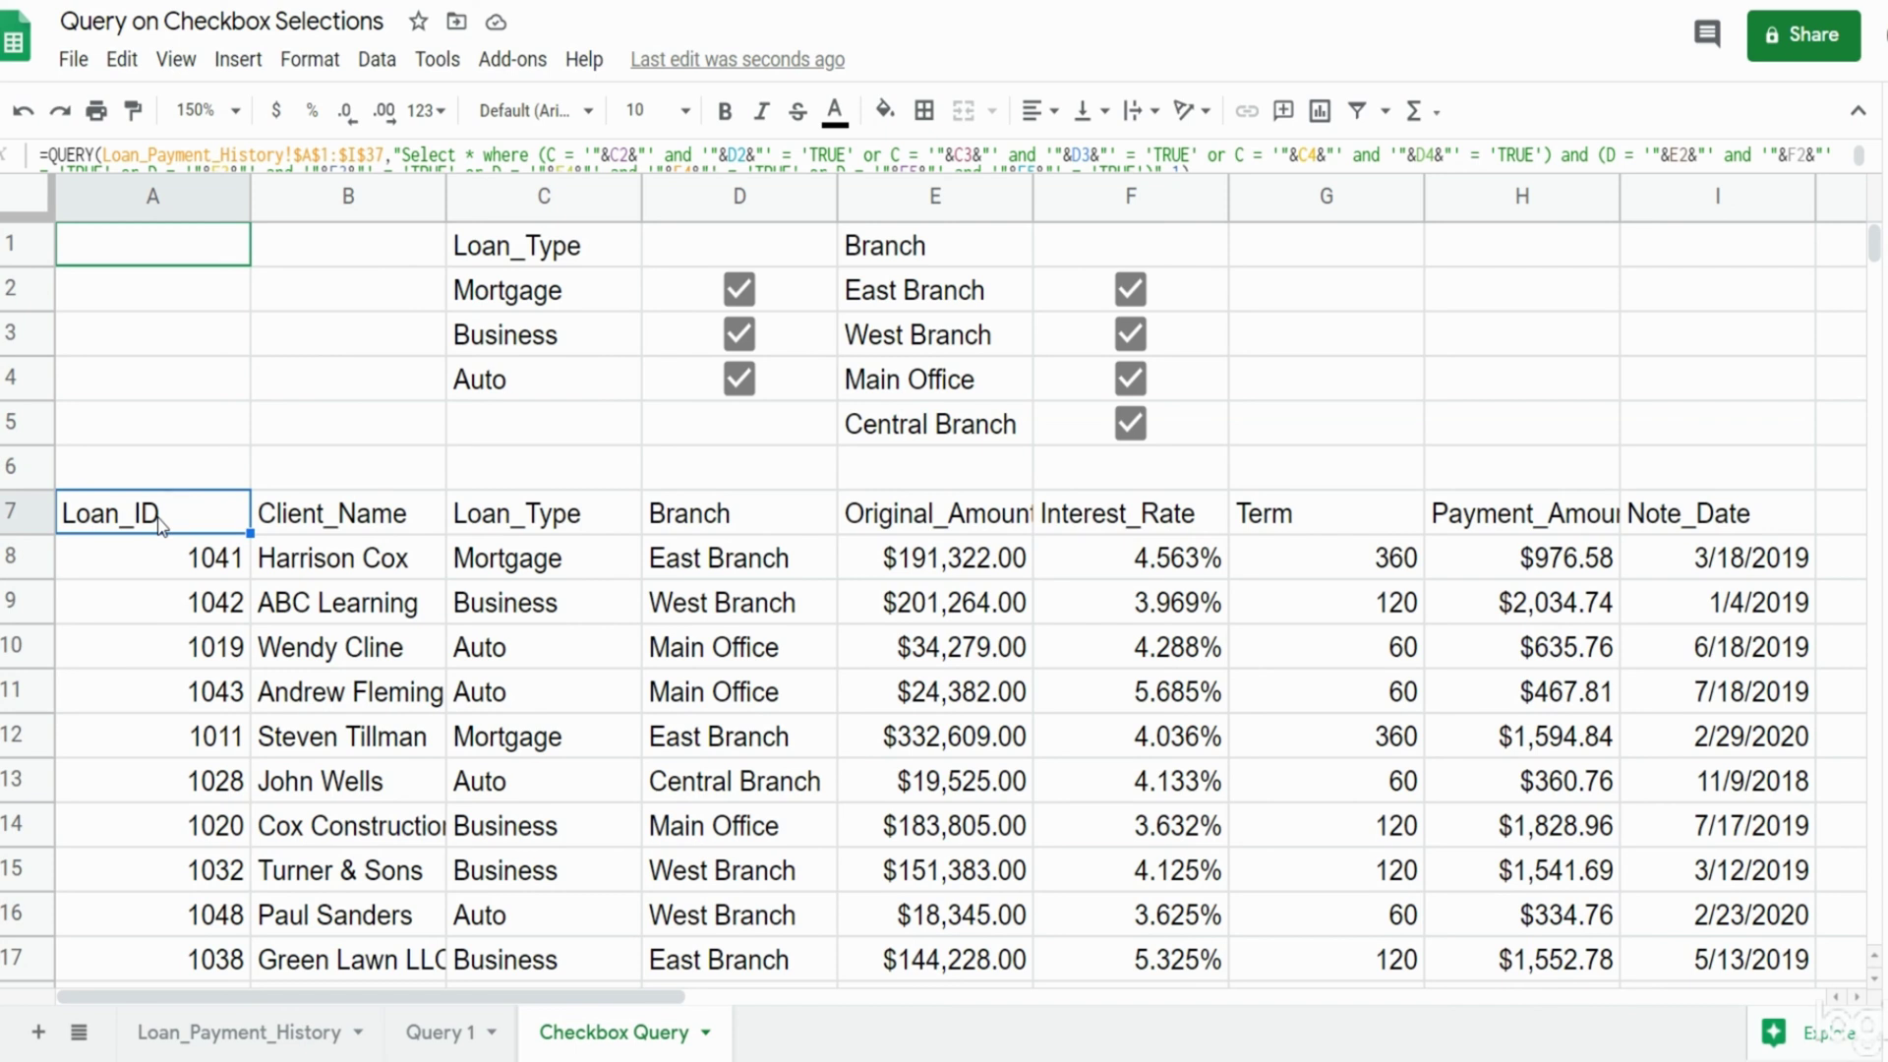
pyautogui.click(1128, 293)
pyautogui.click(1133, 336)
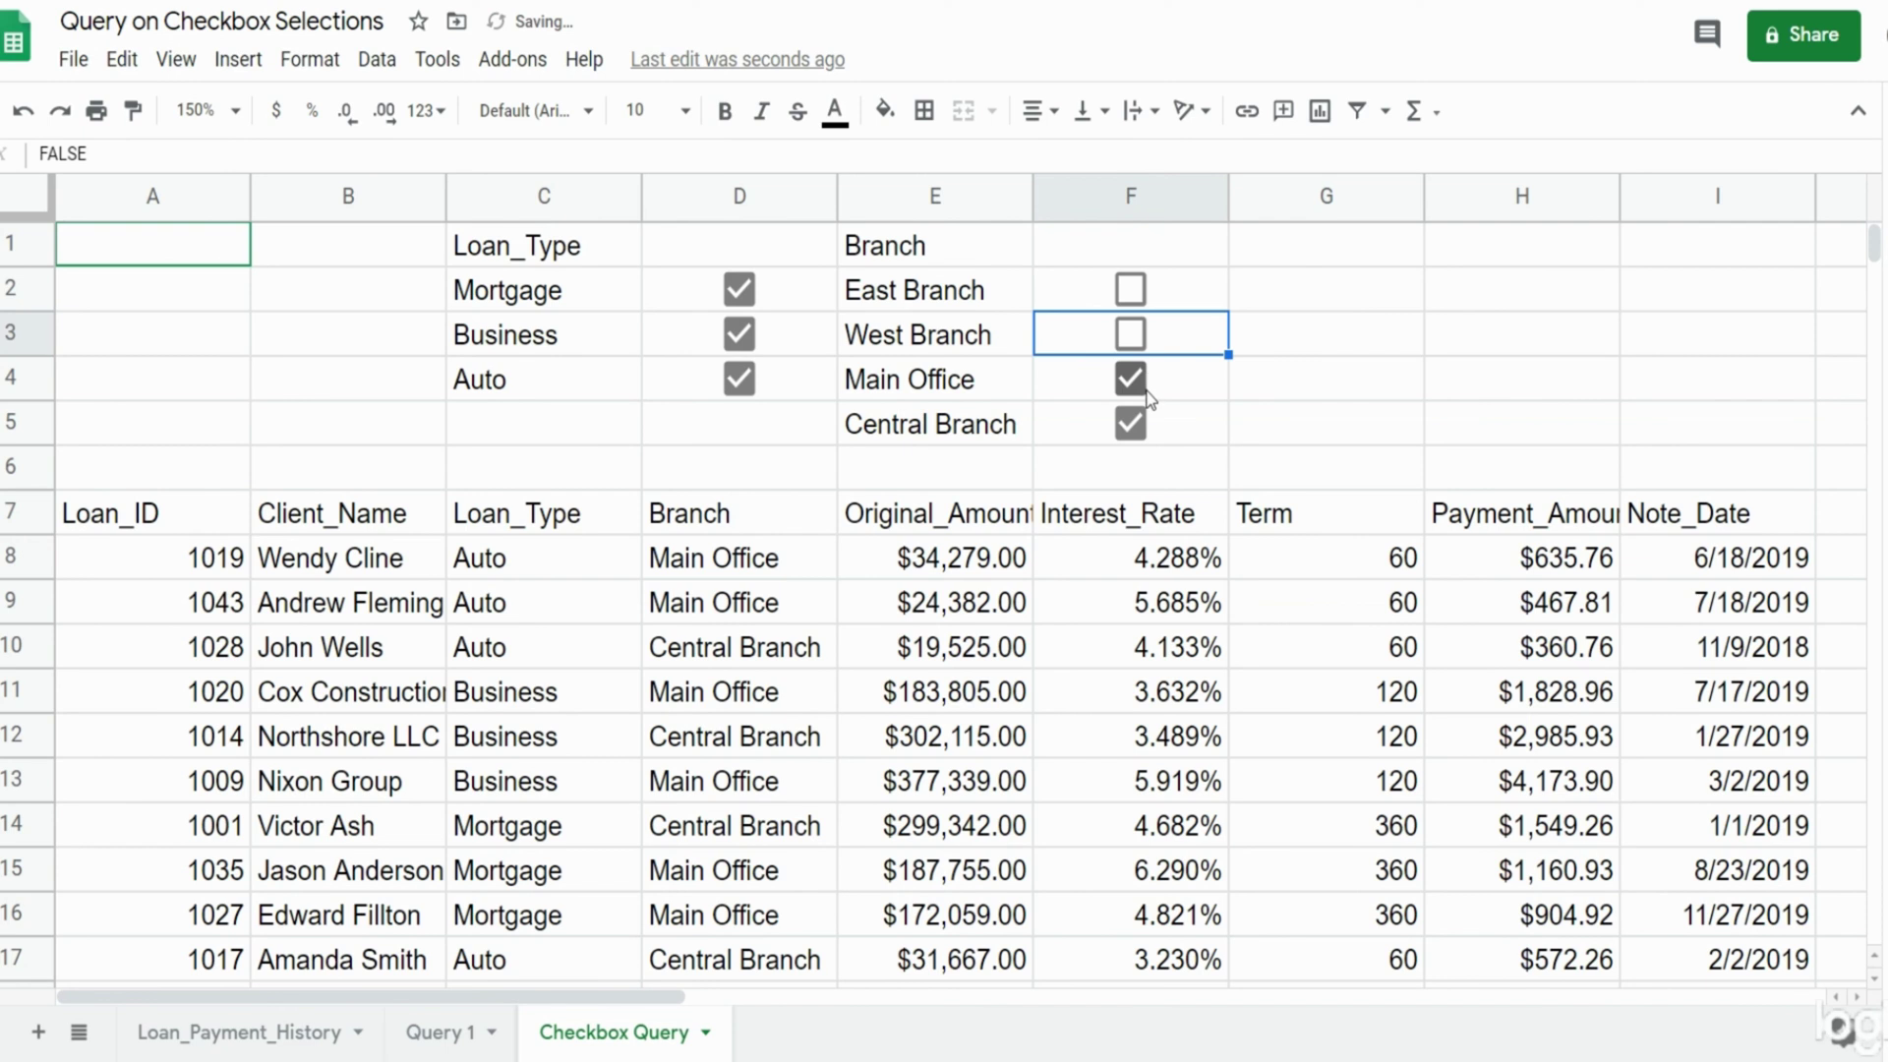
pyautogui.click(1141, 387)
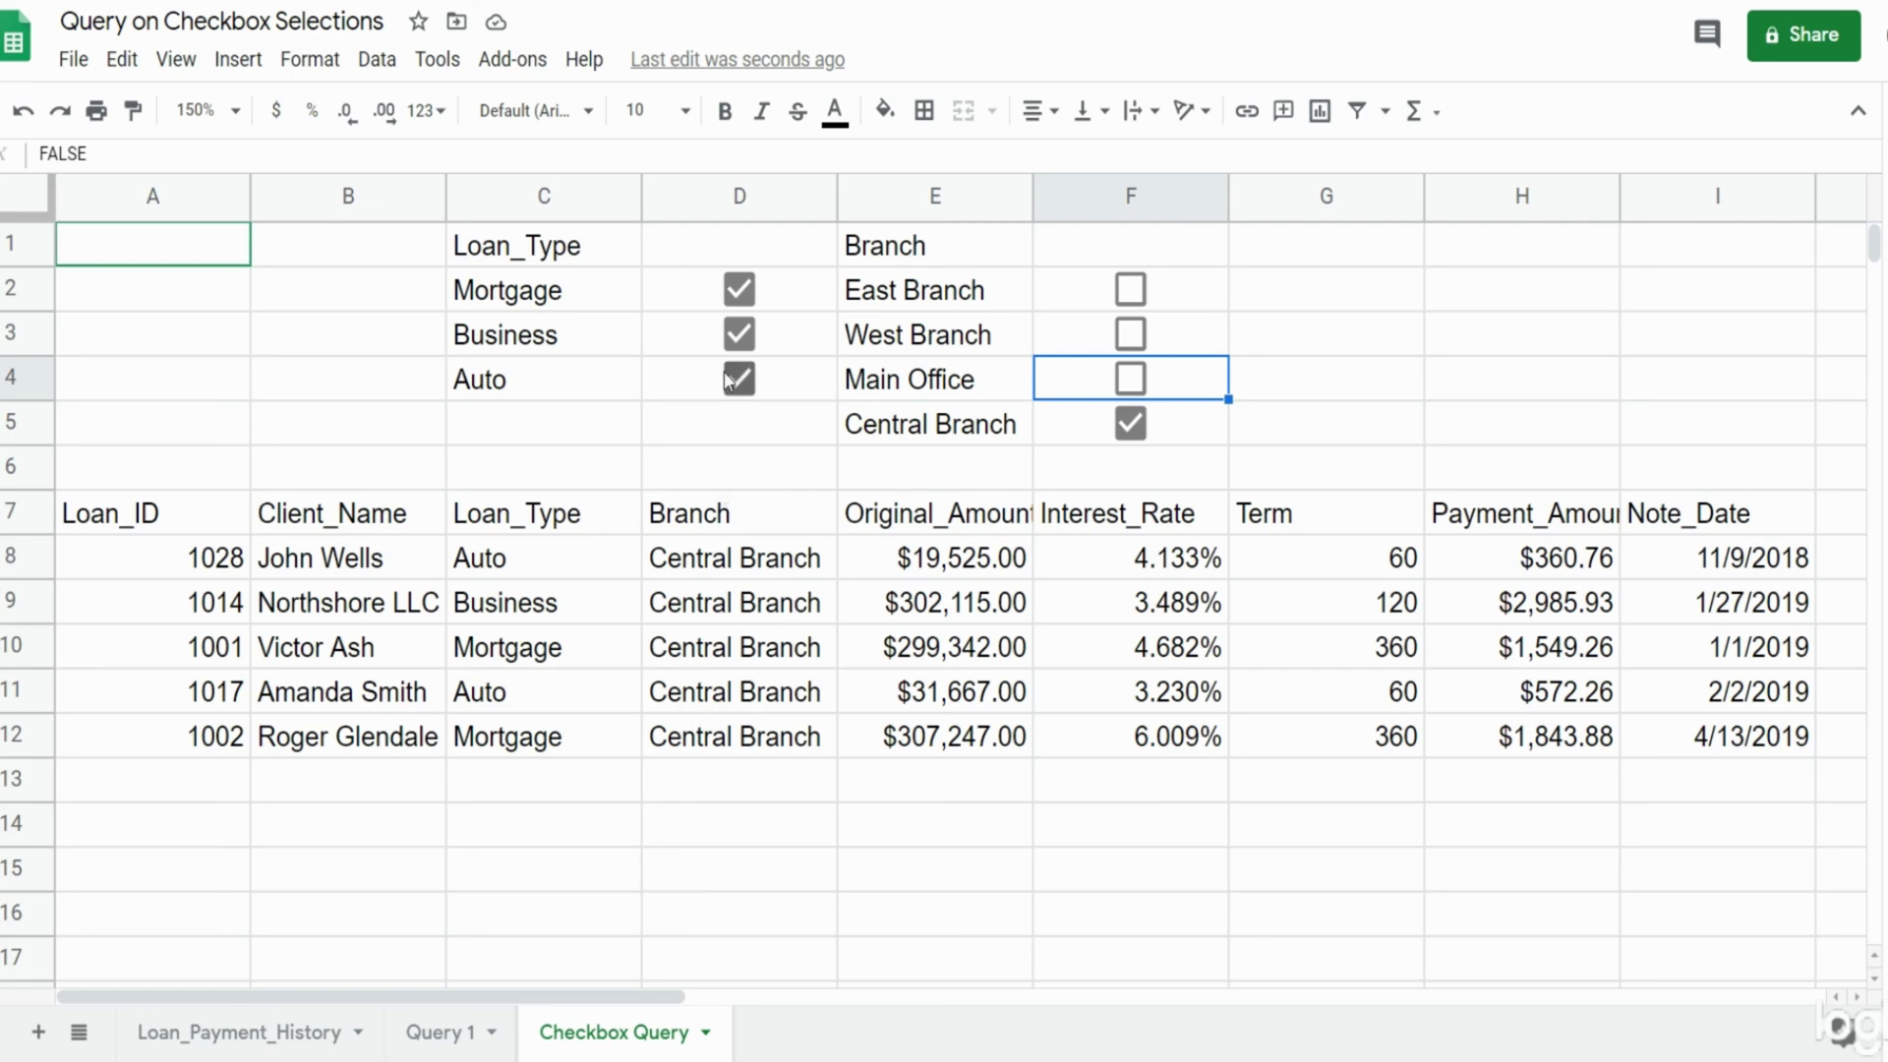
pyautogui.click(739, 334)
pyautogui.click(737, 382)
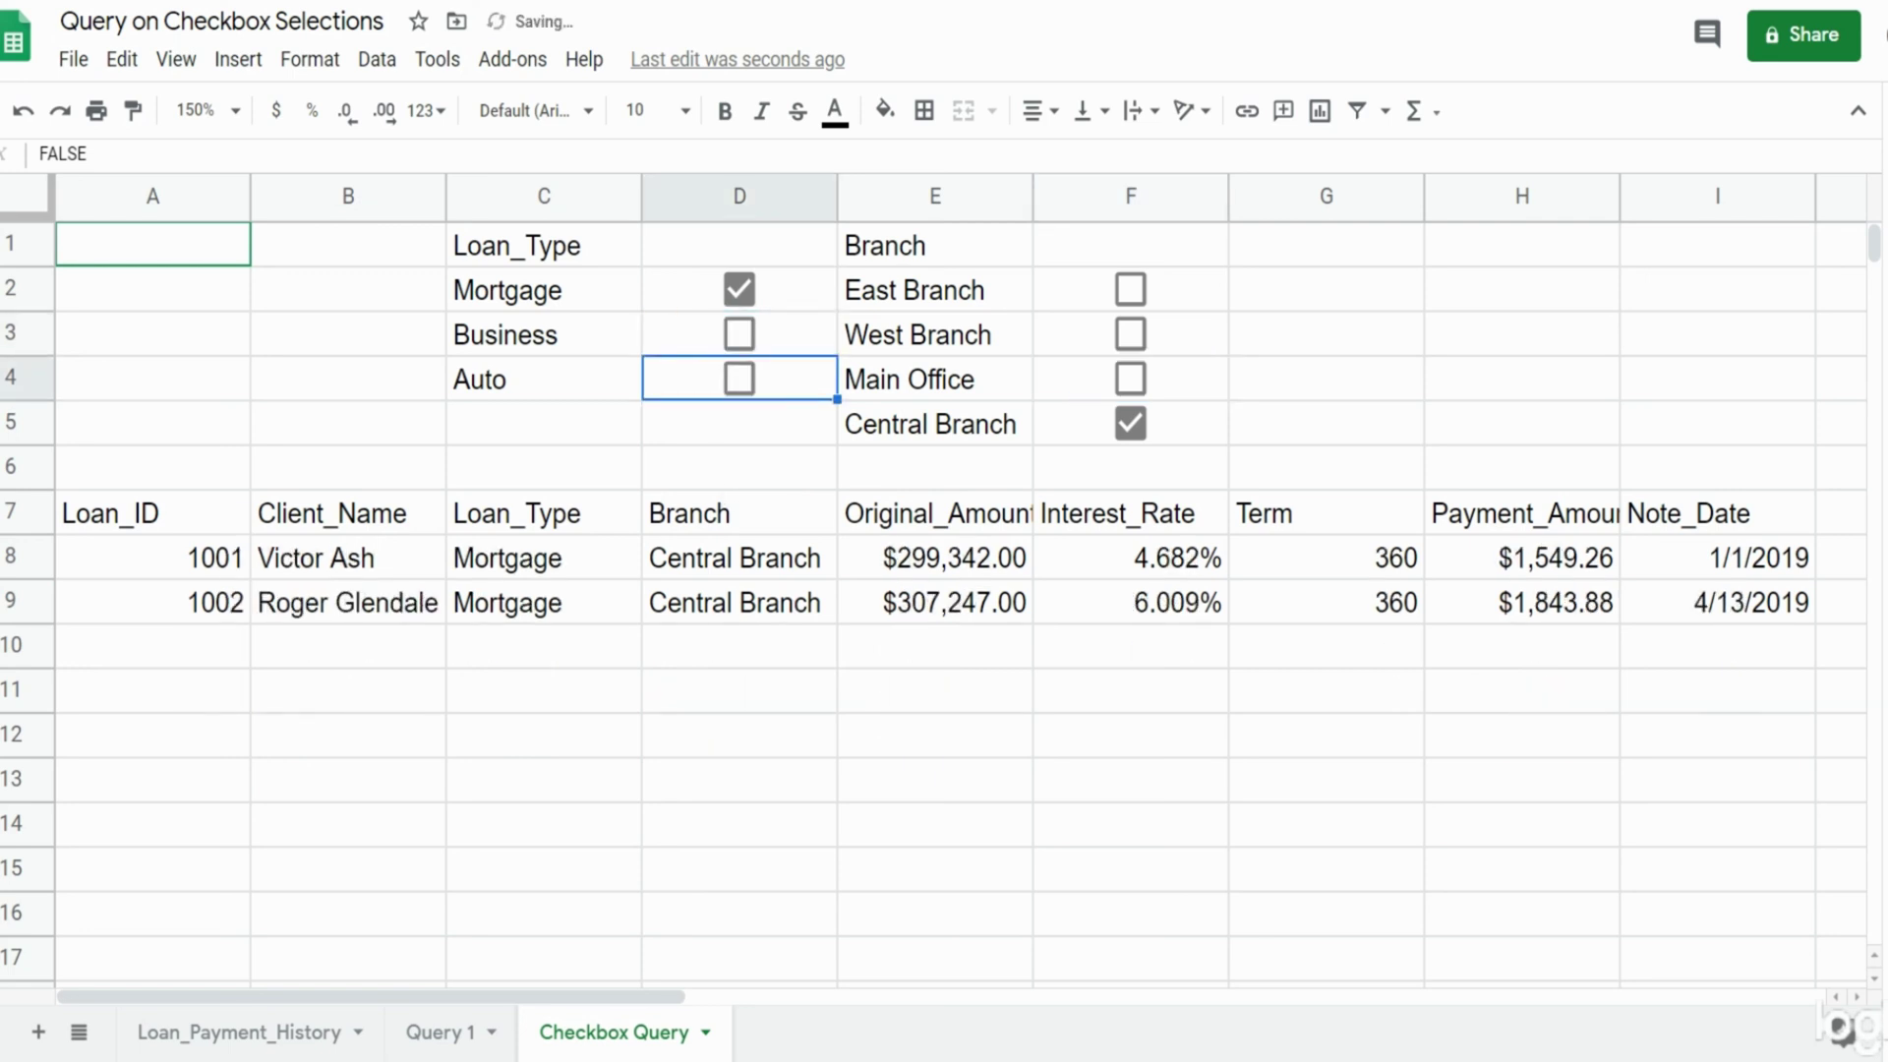
# Tick Business, Auto, East Branch, West Branch and Main Office again while checking the query results.
pyautogui.click(739, 334)
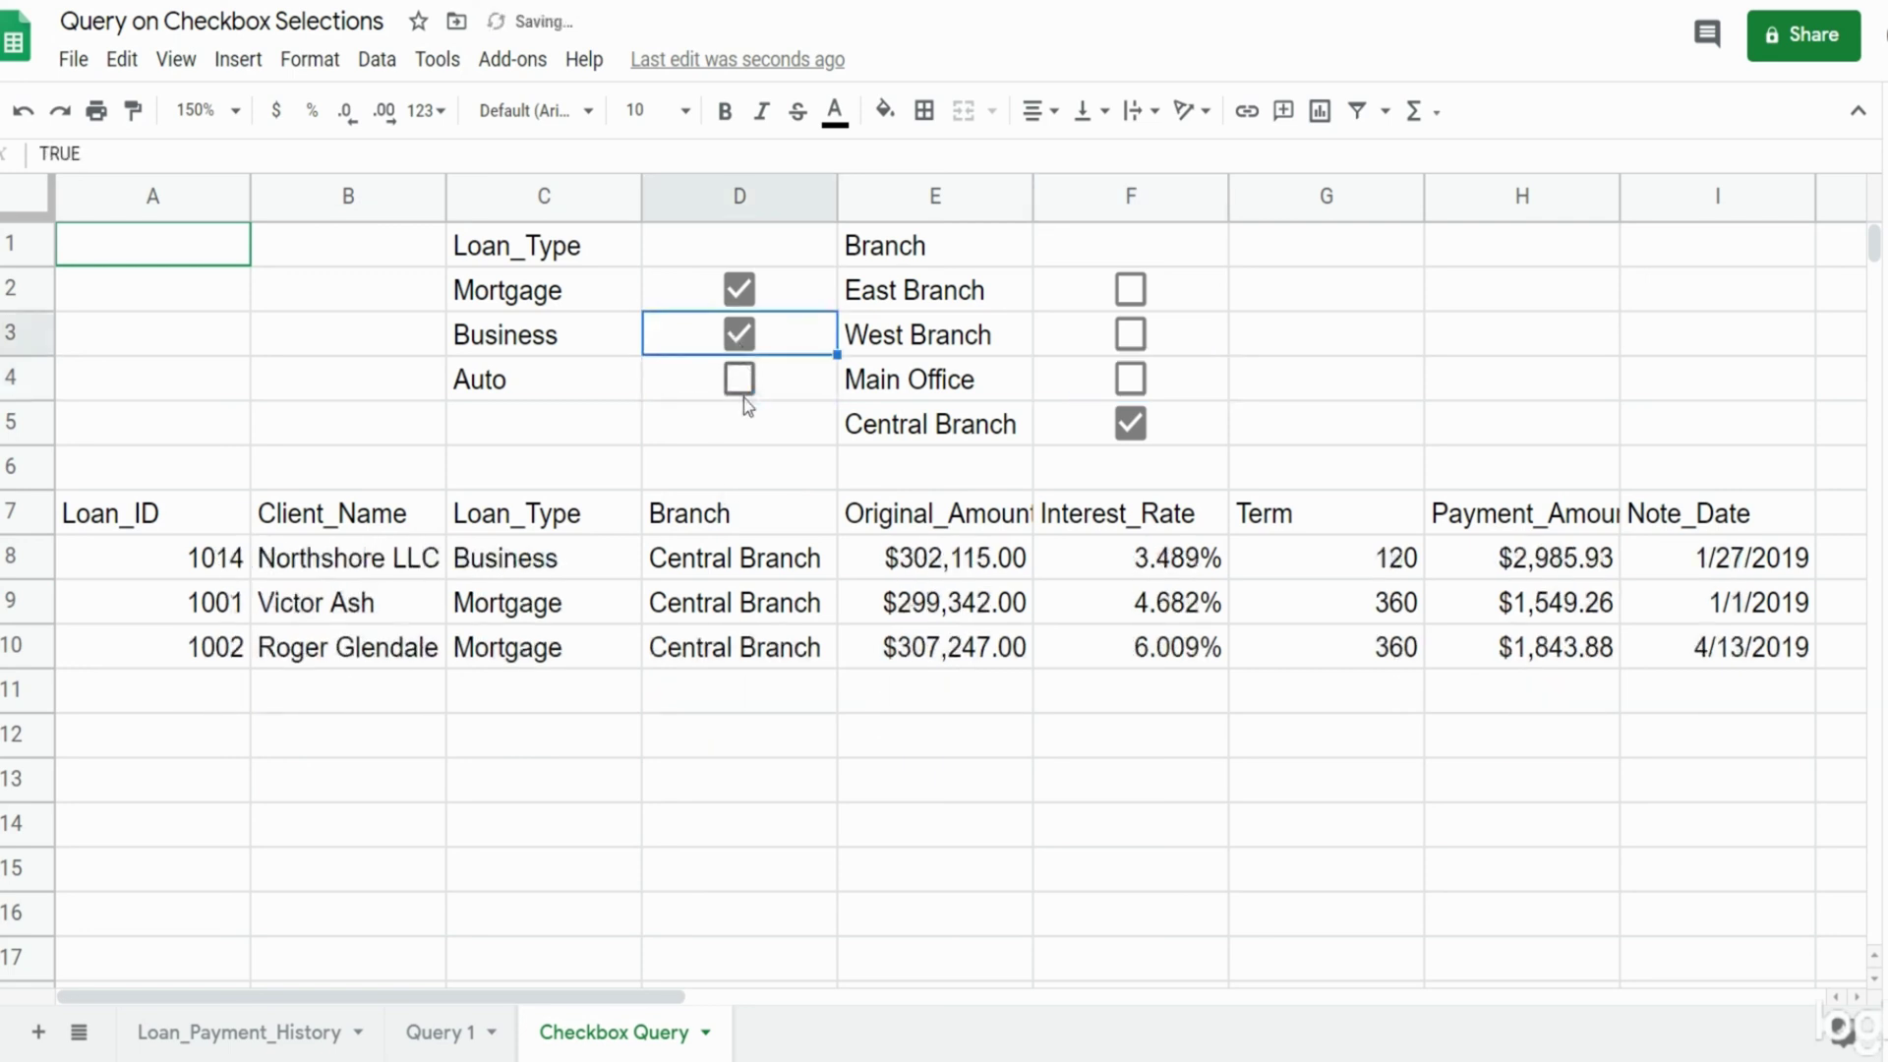
pyautogui.click(741, 385)
pyautogui.click(1131, 289)
pyautogui.click(1130, 334)
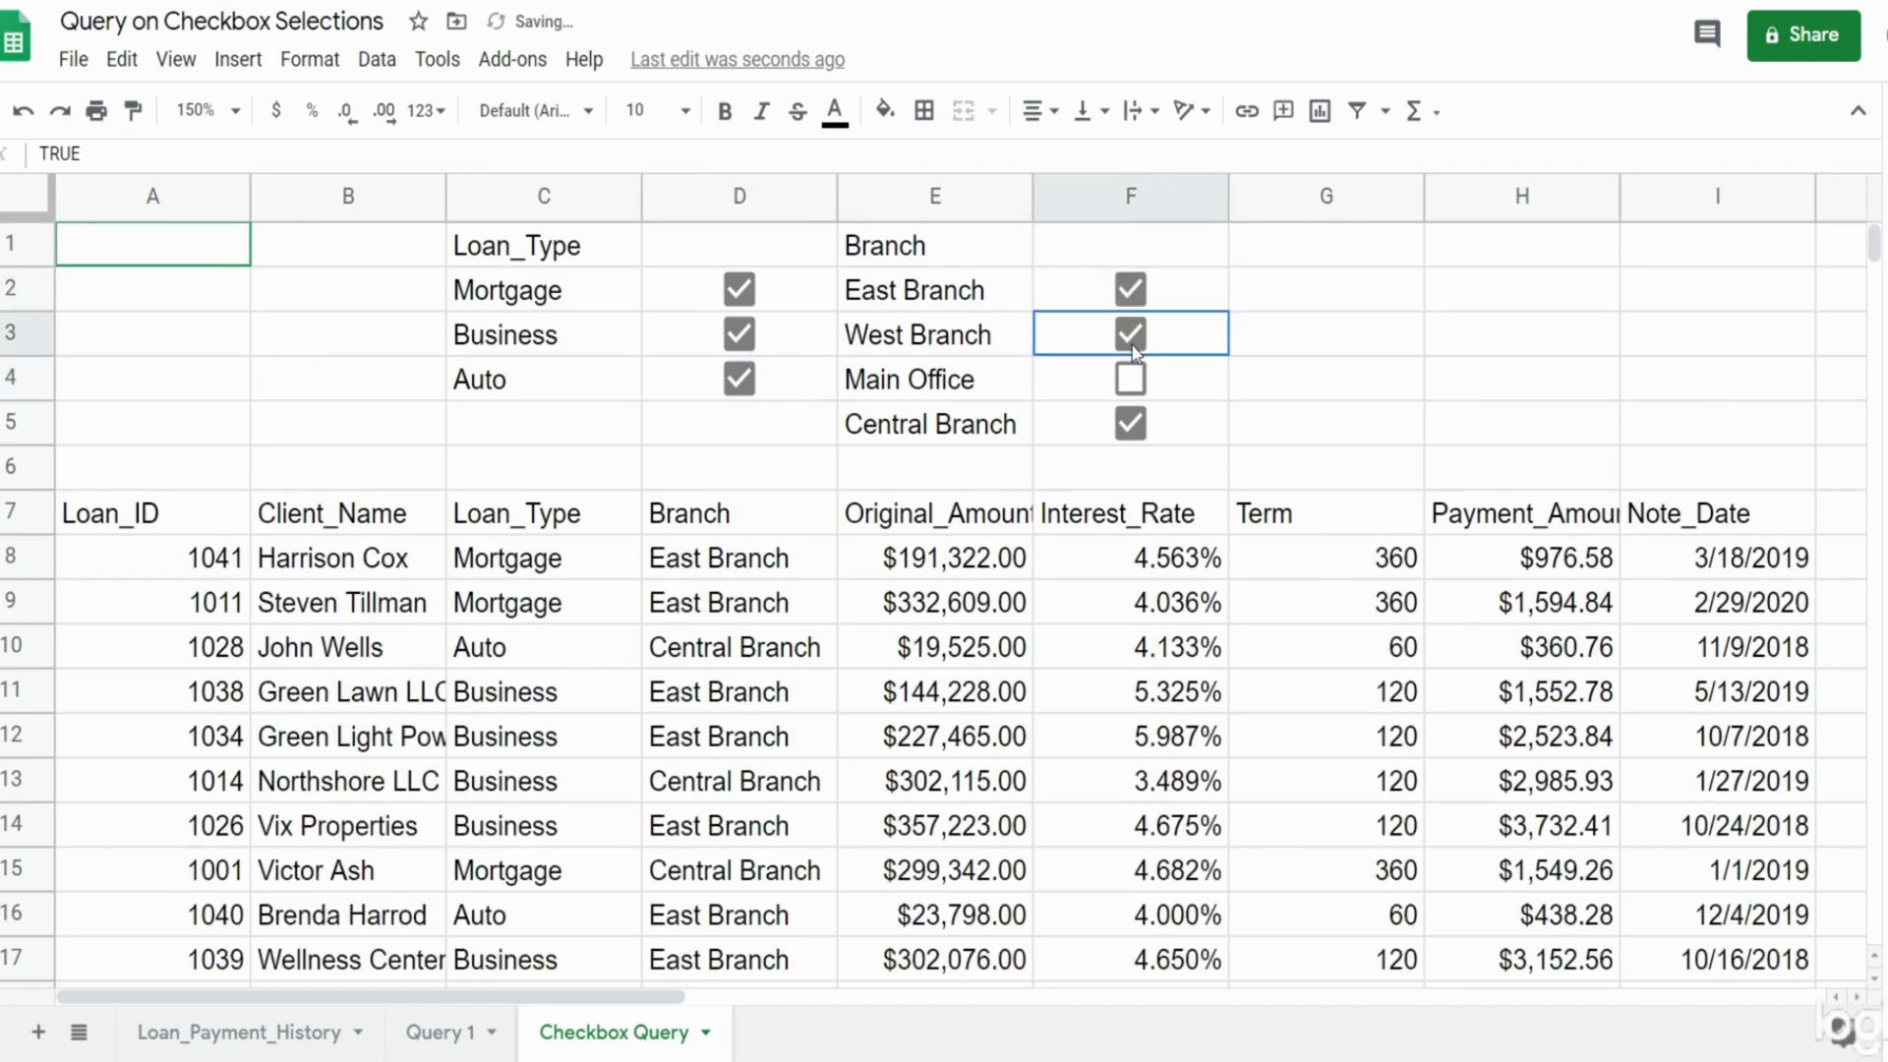
pyautogui.click(1129, 383)
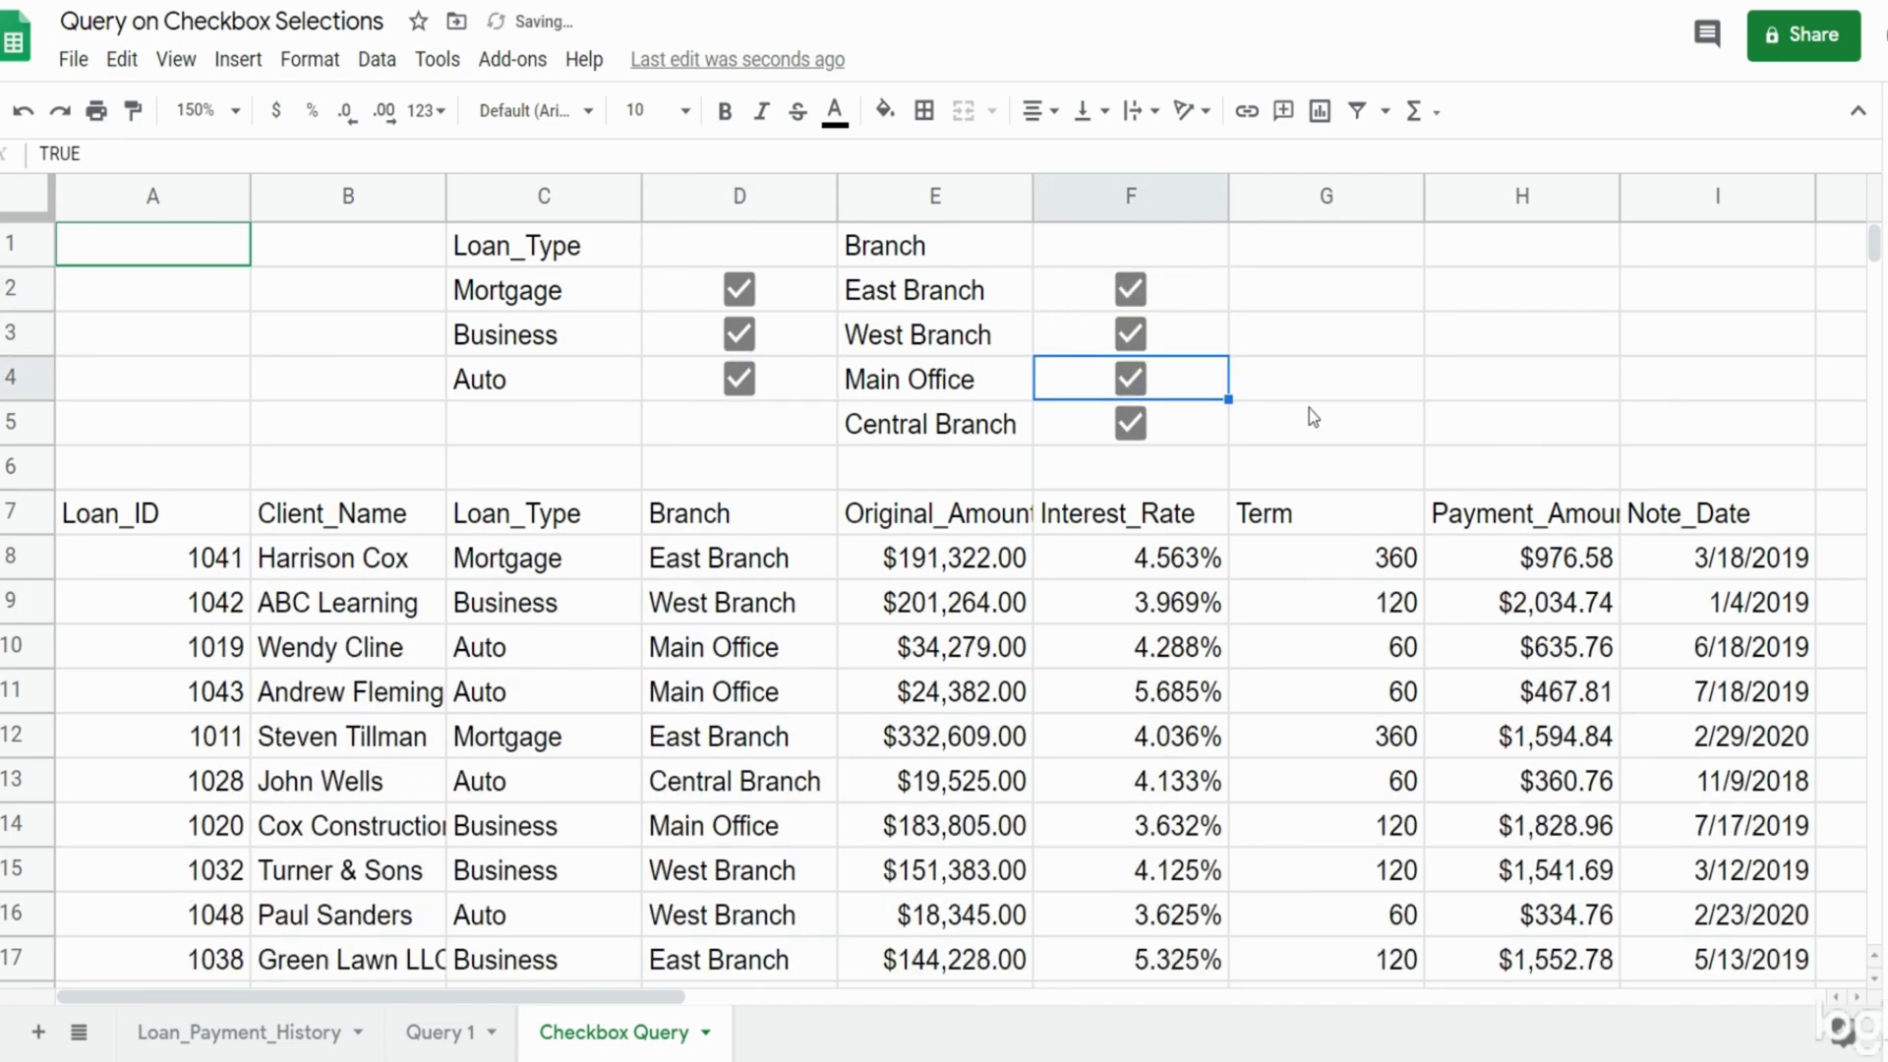